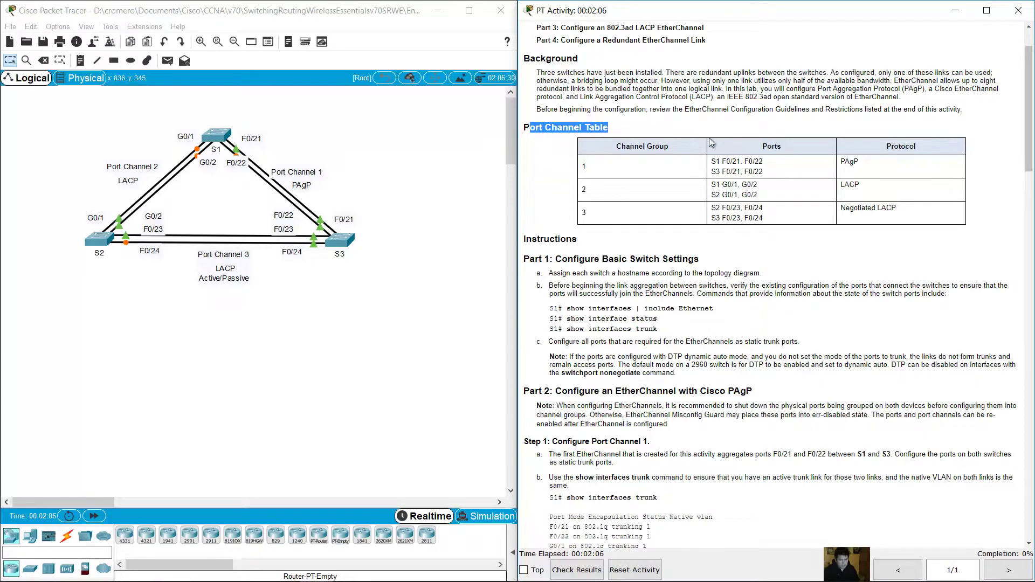
Examine channel group 1 in the Port Channel Table and locate its switches and PAgP label in the topology.
scroll(710, 138, down, 3)
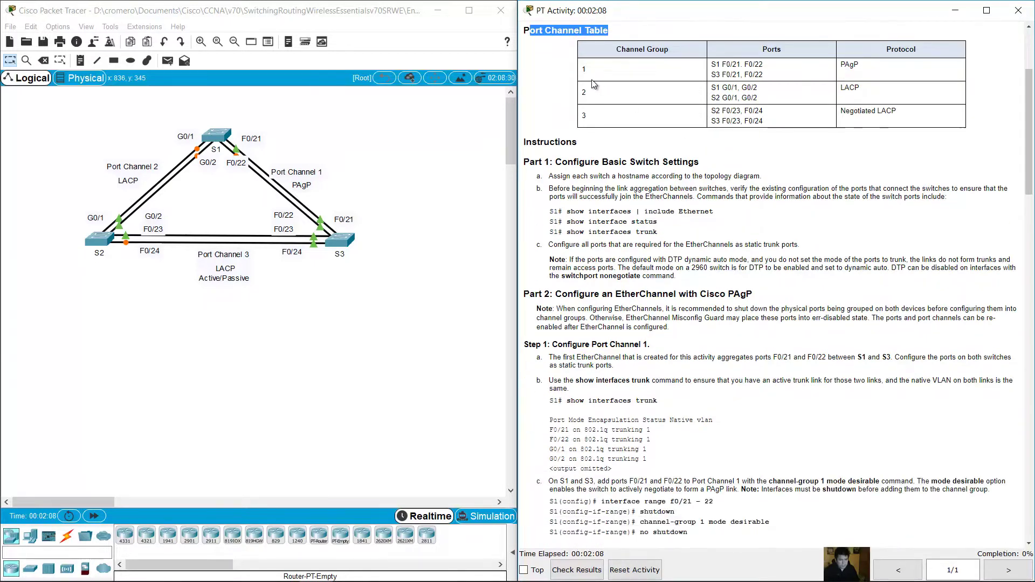
drag(581, 69, 594, 72)
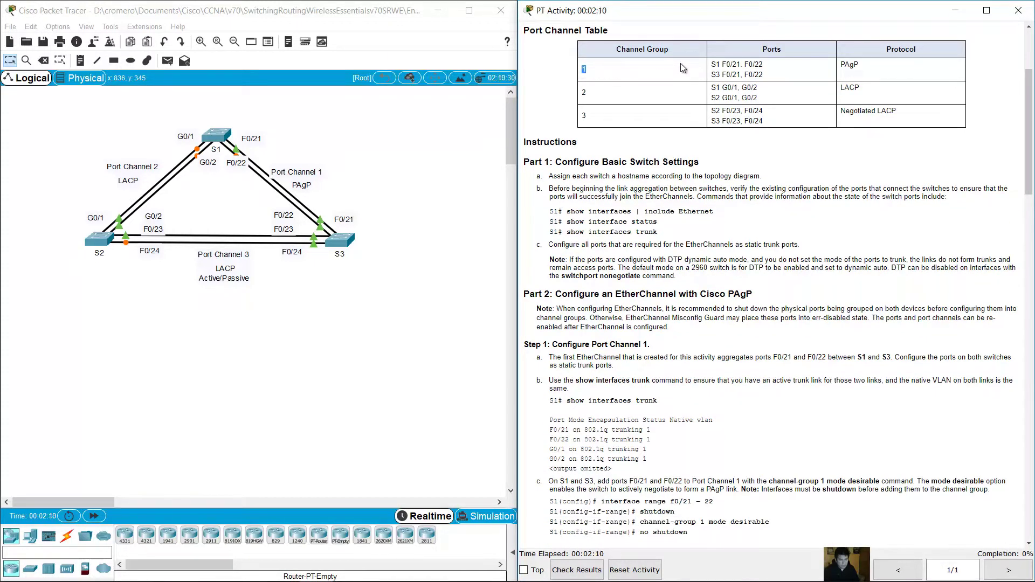
drag(712, 65, 722, 75)
drag(840, 65, 863, 68)
drag(221, 100, 205, 152)
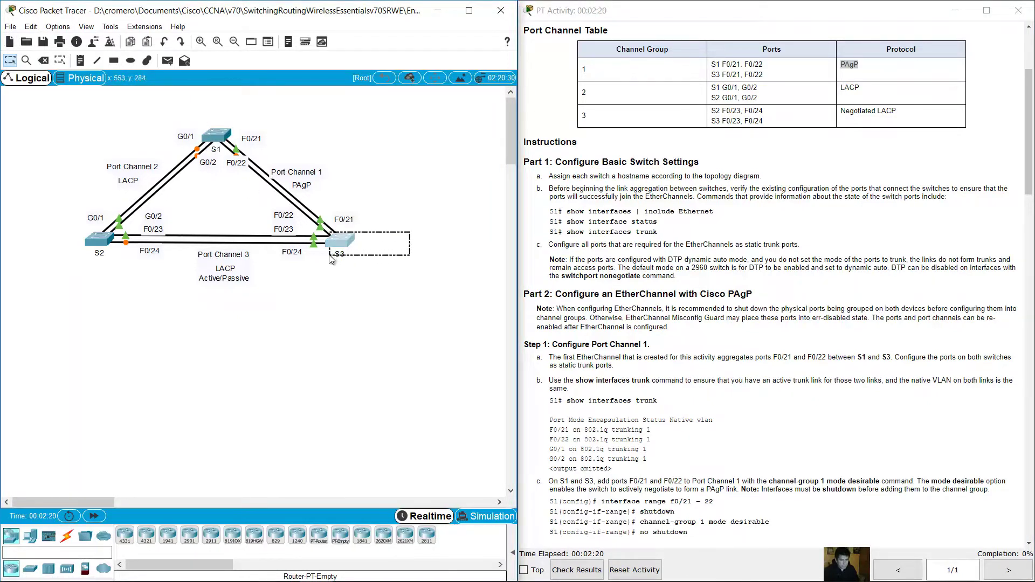
drag(361, 155, 289, 190)
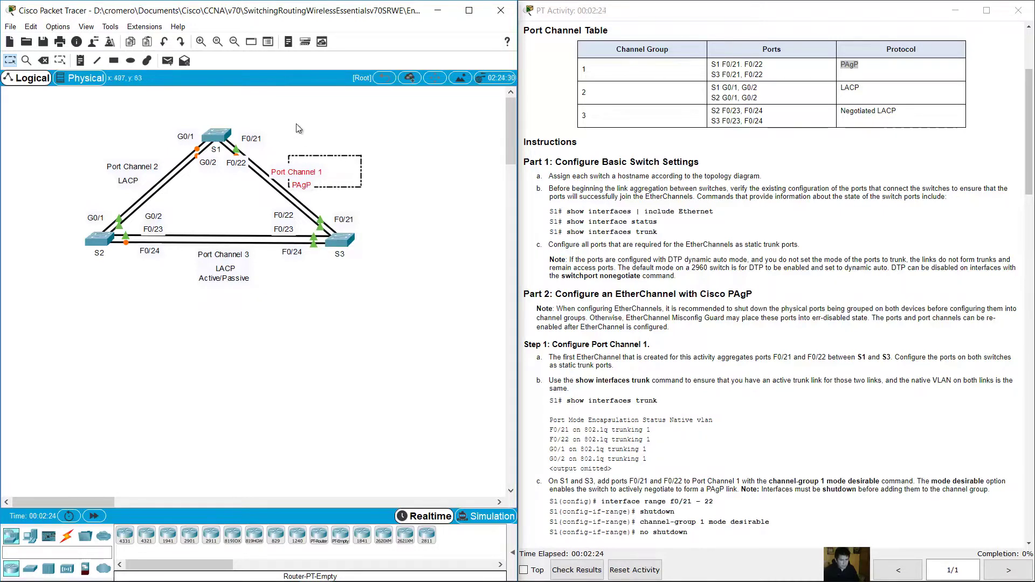
click(306, 191)
drag(338, 202, 301, 193)
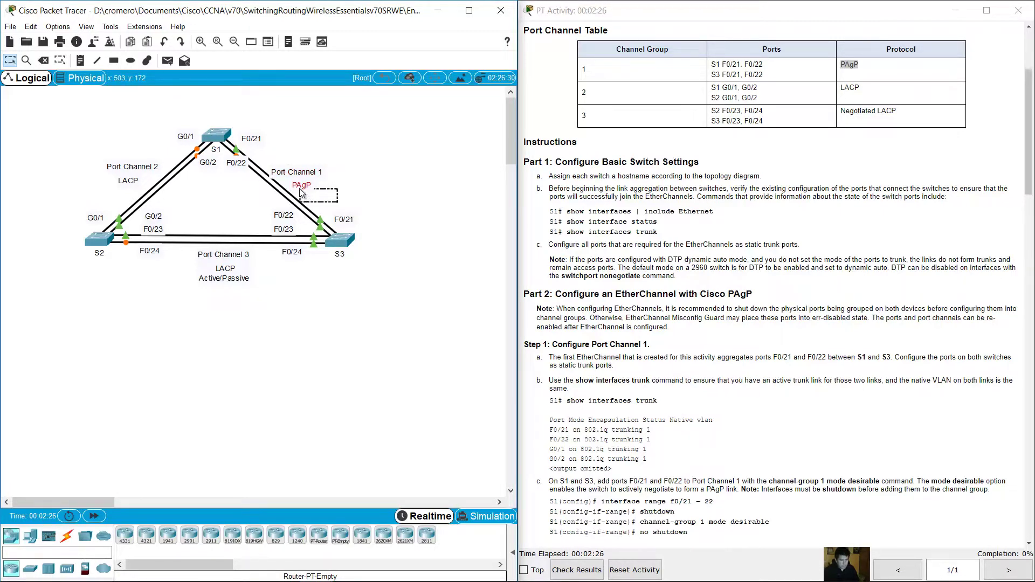
click(635, 107)
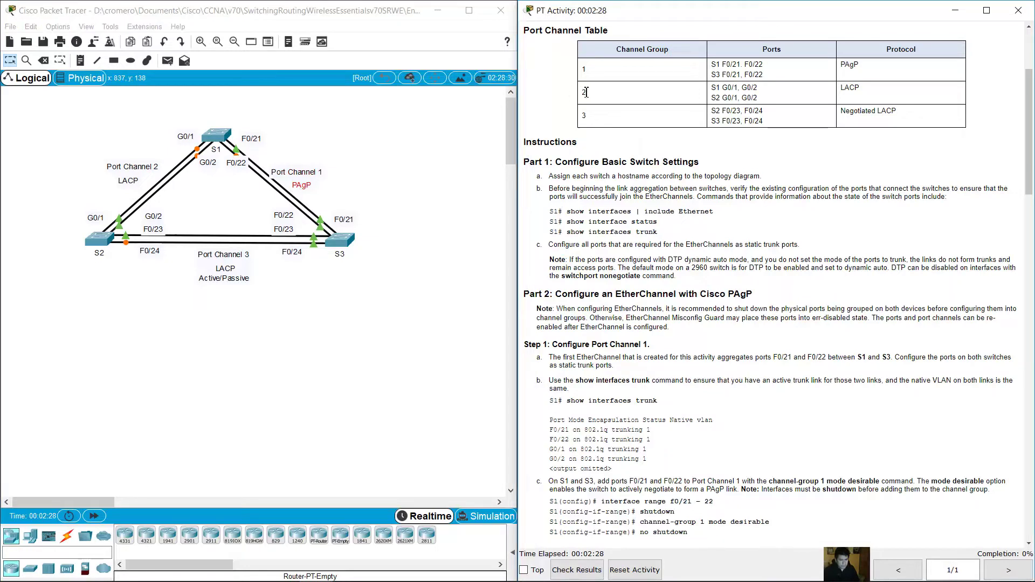
Examine channel group 2's ports and protocol in the table and match them to the LACP links between S1 and S2.
drag(587, 95, 720, 100)
click(751, 83)
click(852, 89)
double_click(853, 89)
click(314, 113)
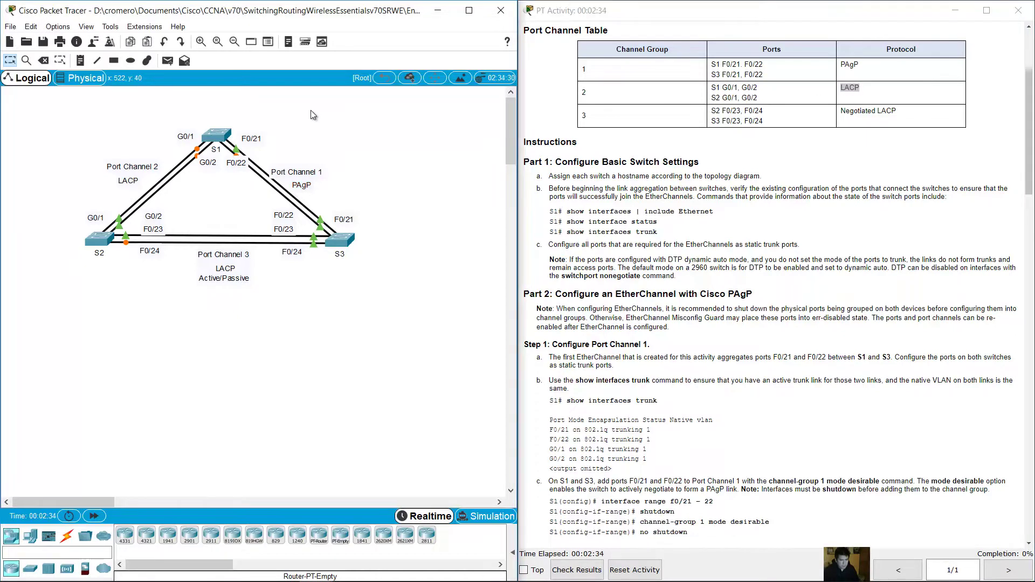
drag(77, 145, 152, 172)
click(192, 109)
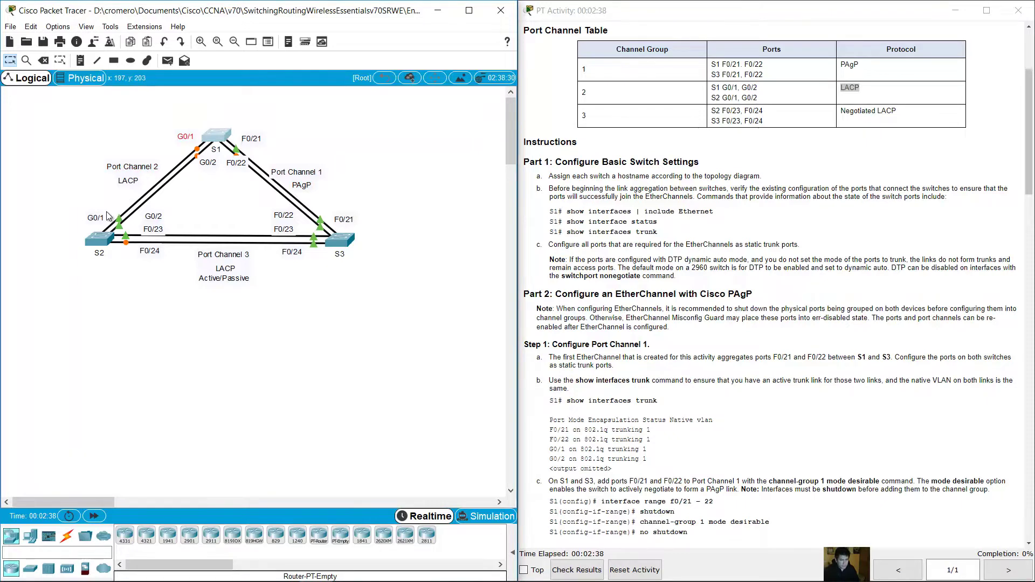
drag(96, 189, 149, 203)
Examine channel group 3's ports and negotiated LACP entry and match them to the links between S2 and S3.
click(638, 123)
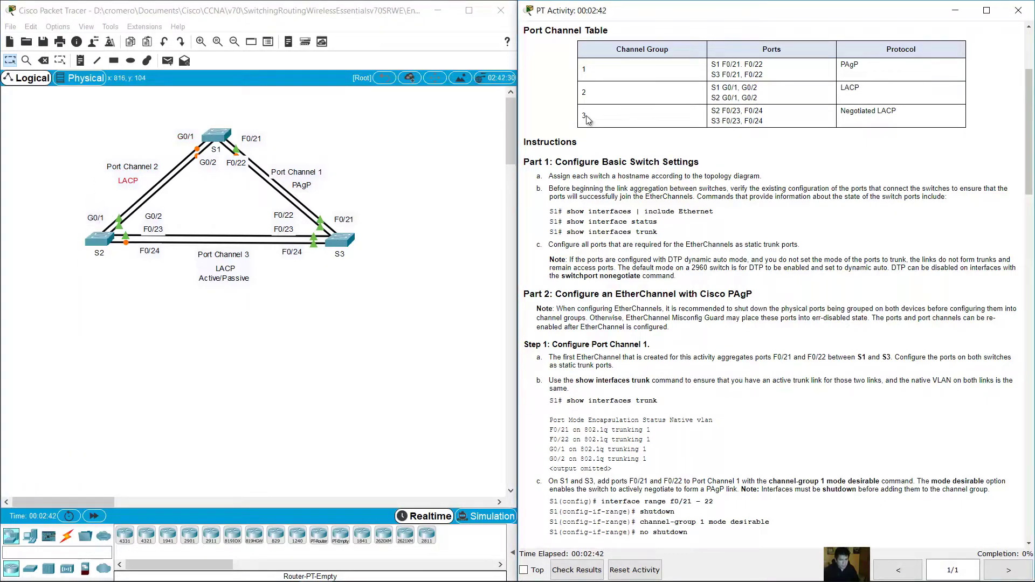
drag(719, 120, 710, 127)
drag(844, 114, 904, 115)
click(180, 318)
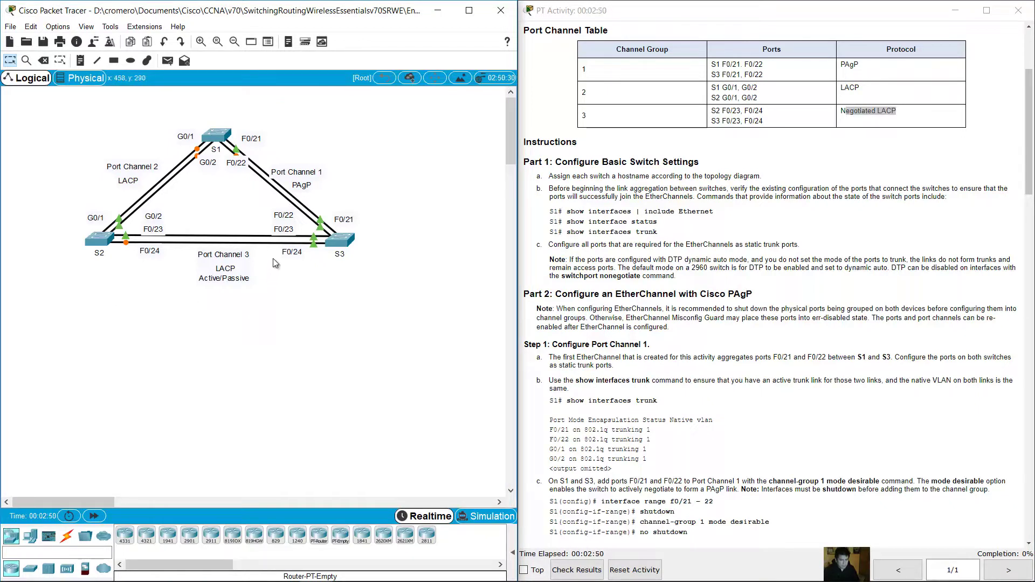
drag(232, 257, 180, 259)
drag(110, 294, 81, 256)
drag(362, 278, 333, 244)
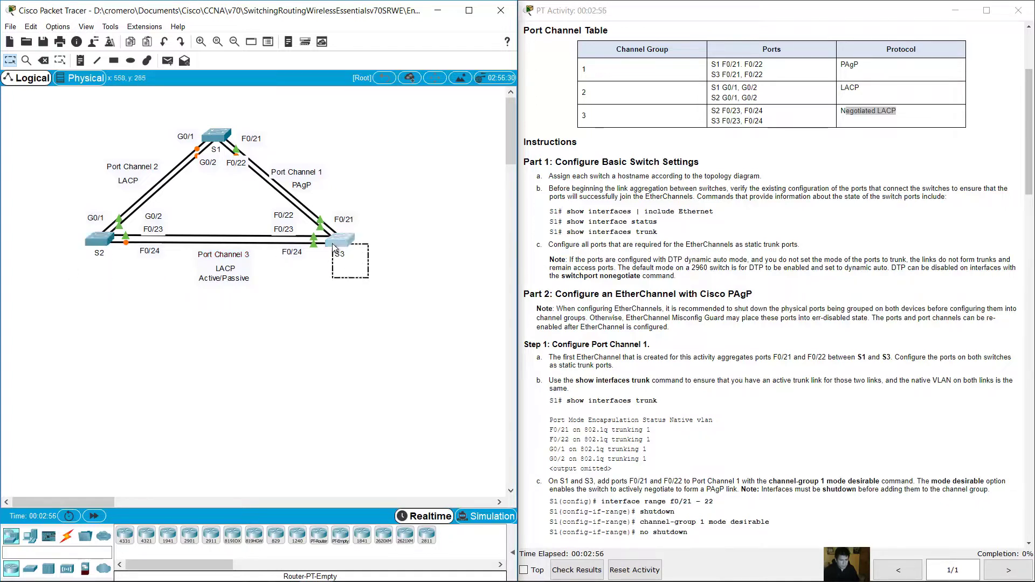
drag(267, 298, 180, 268)
click(793, 226)
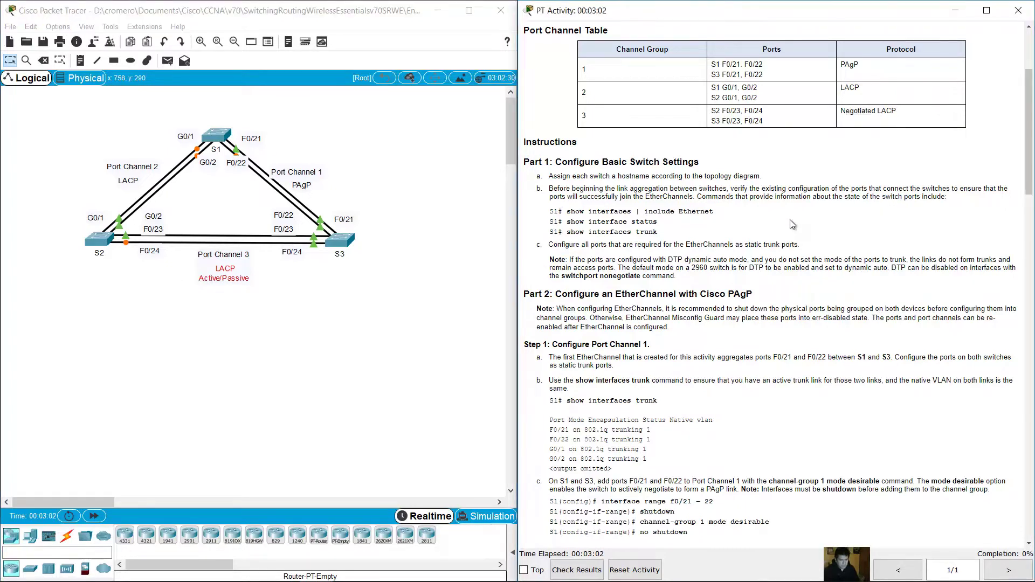
Read the Part 1 instruction about assigning each switch a hostname according to the topology diagram.
scroll(796, 227, down, 3)
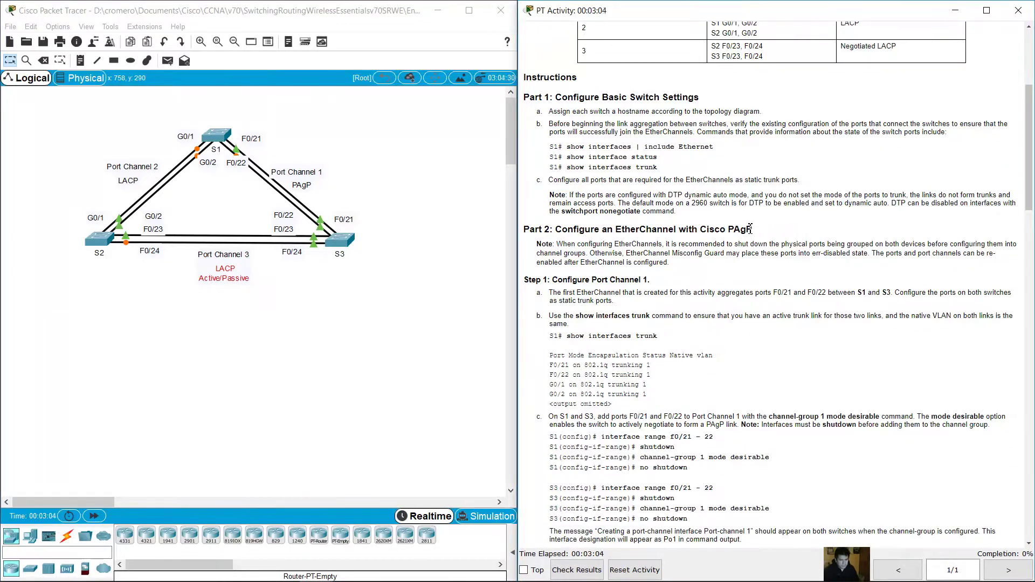
drag(555, 97, 699, 97)
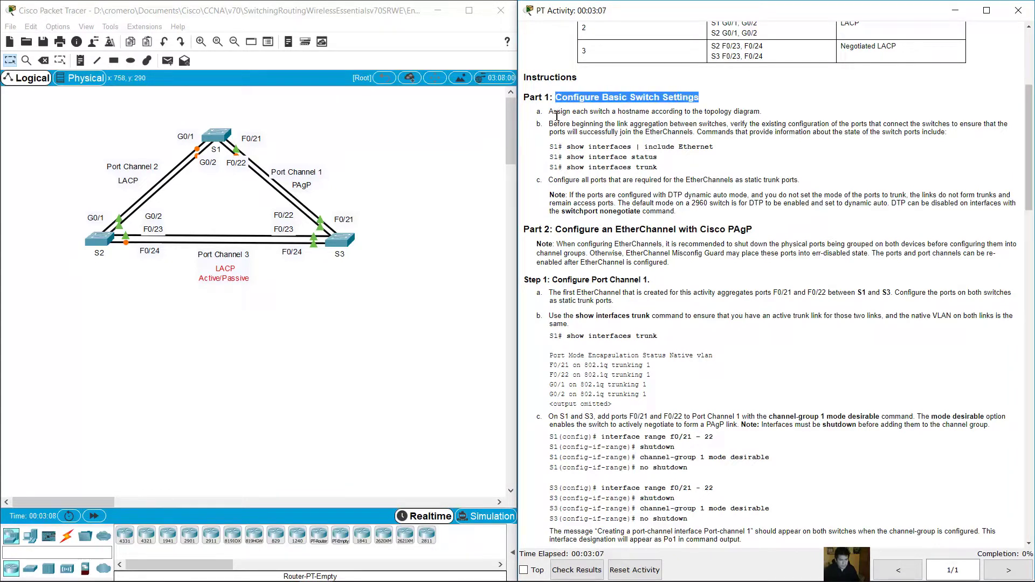
drag(618, 111, 768, 115)
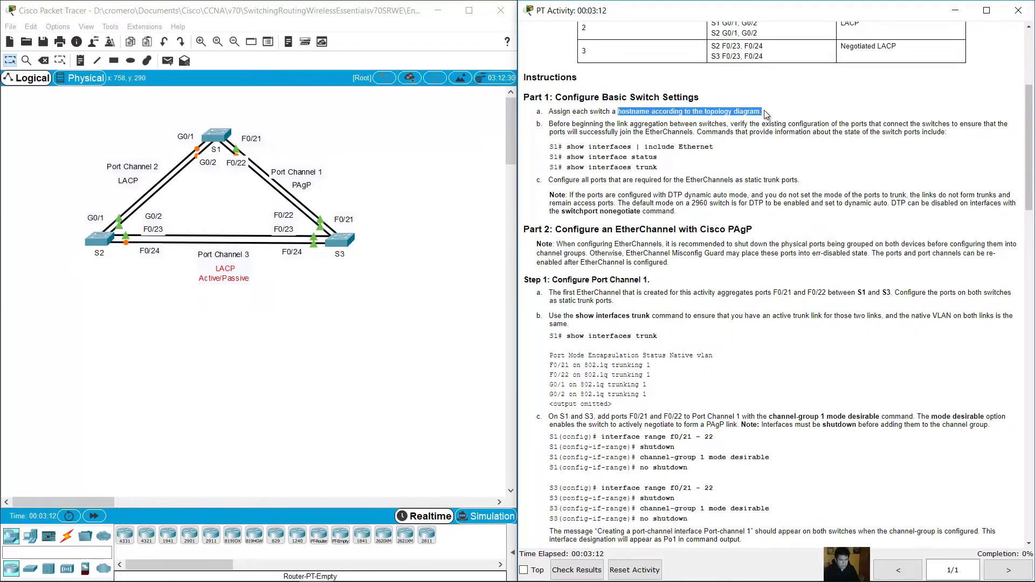
Open the S1 switch's command line, enter global configuration mode and set the hostname to S1.
drag(512, 140, 184, 260)
click(229, 127)
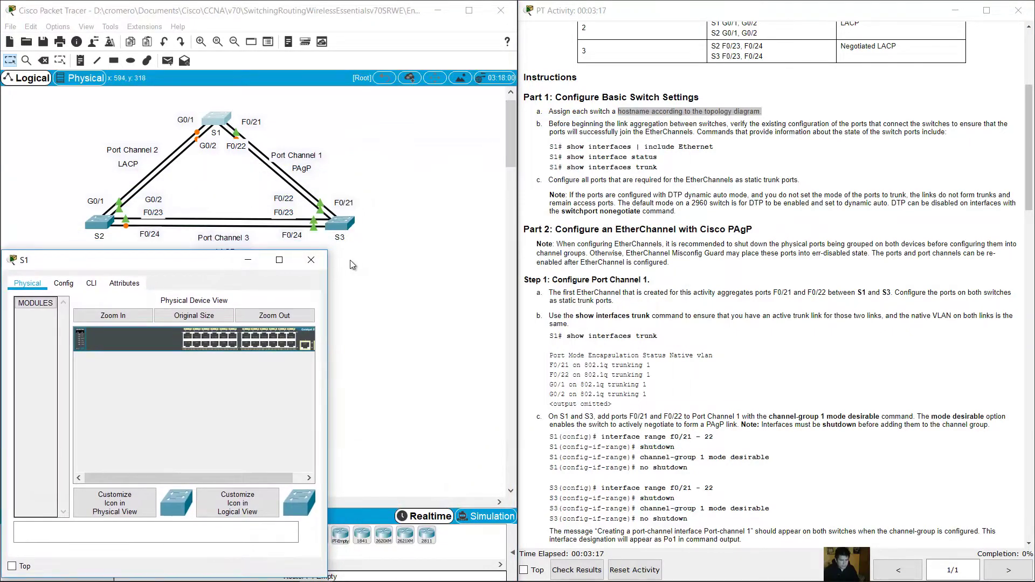
drag(328, 279, 521, 280)
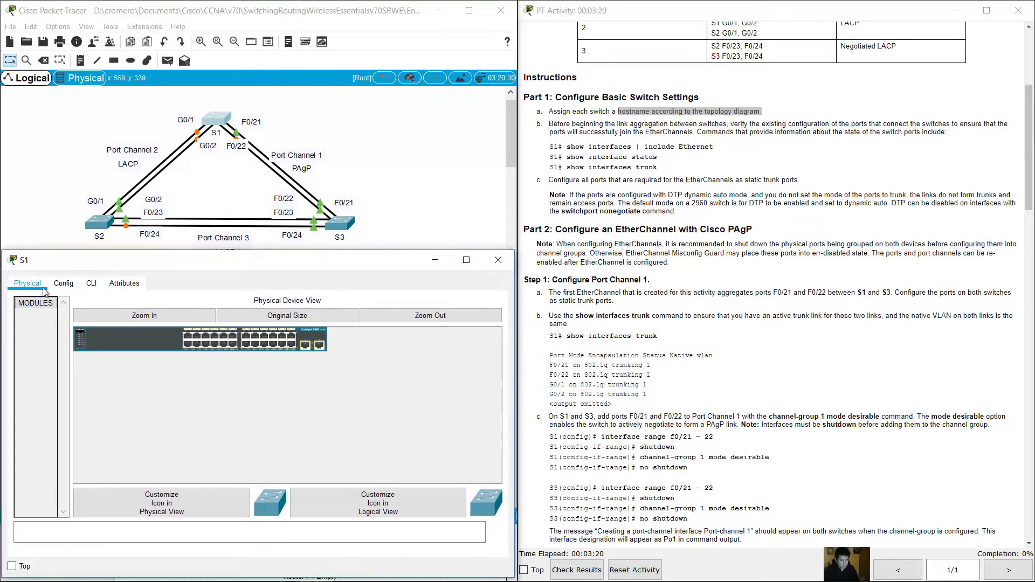
click(91, 283)
key(Return)
text(en)
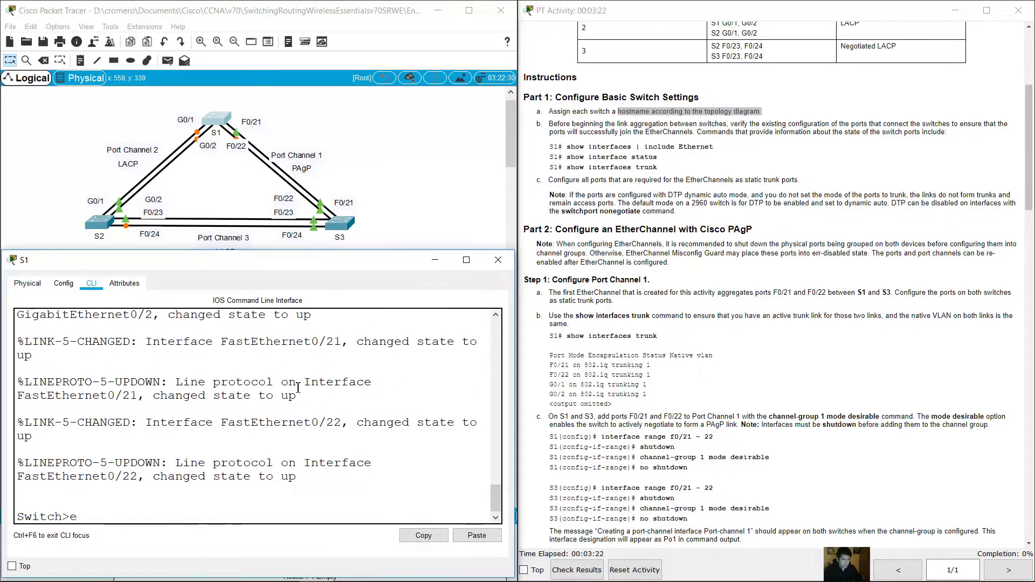
key(Return)
text(conf term)
key(Return)
text(hostna)
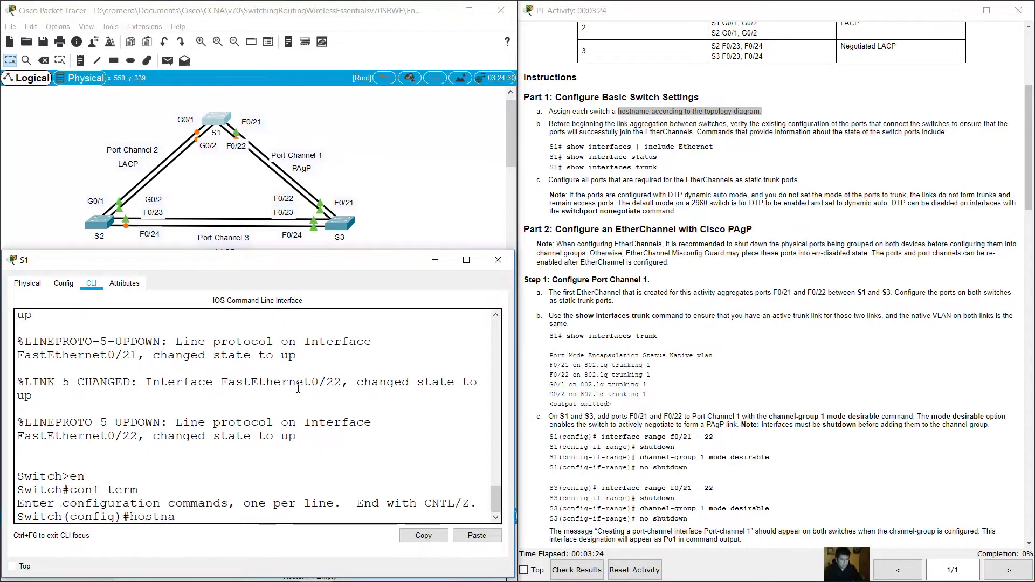
text(me S1)
key(Return)
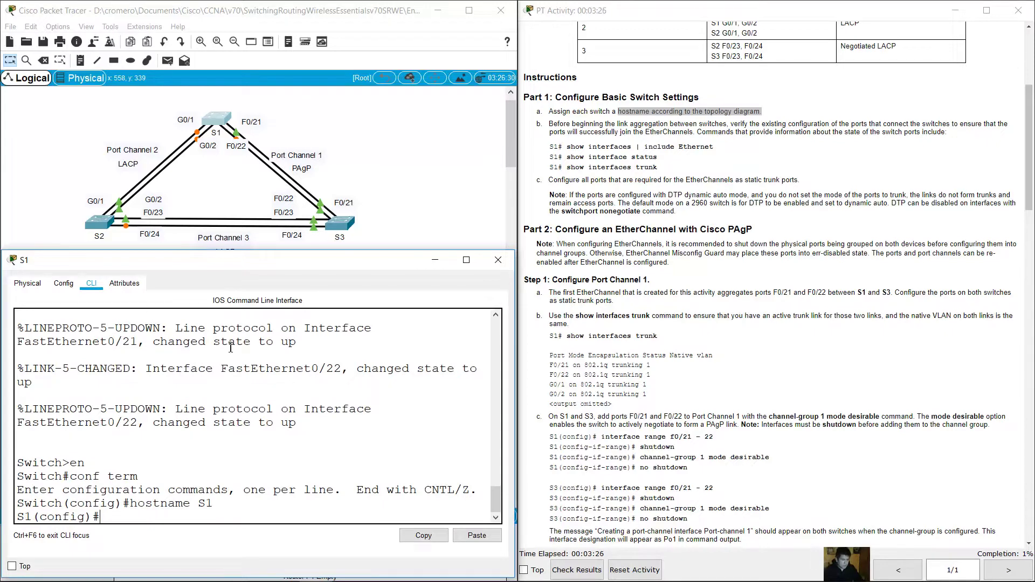
Open the S2 switch's command line, enter global configuration mode and set the hostname to S2.
click(107, 230)
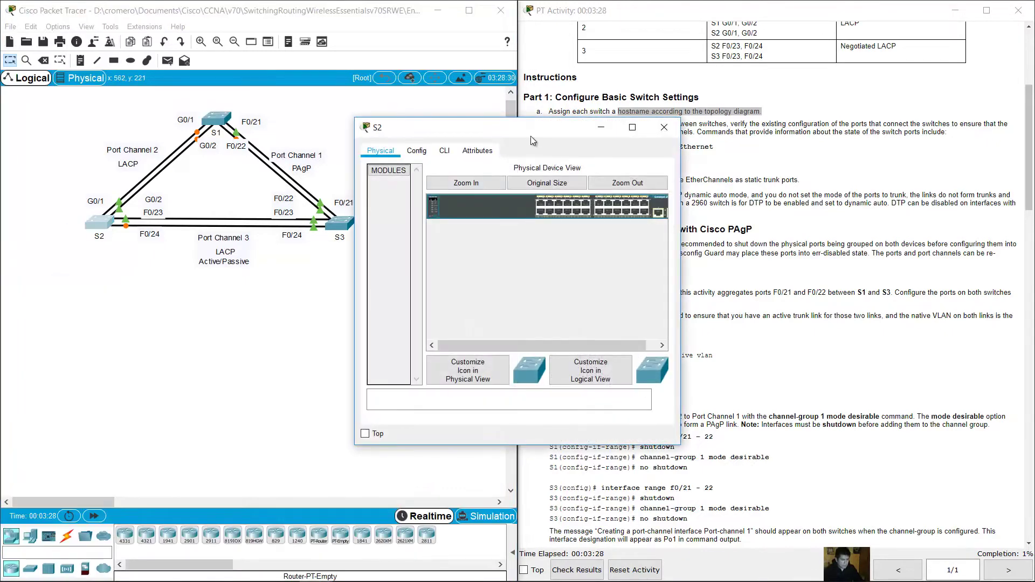
drag(530, 135, 183, 270)
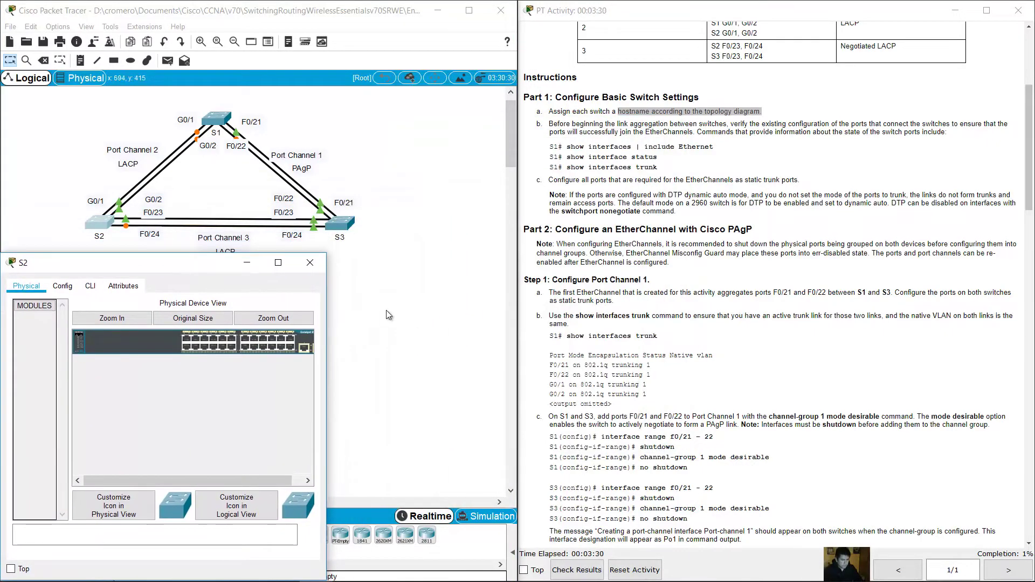
drag(331, 295, 519, 294)
click(90, 286)
key(Return)
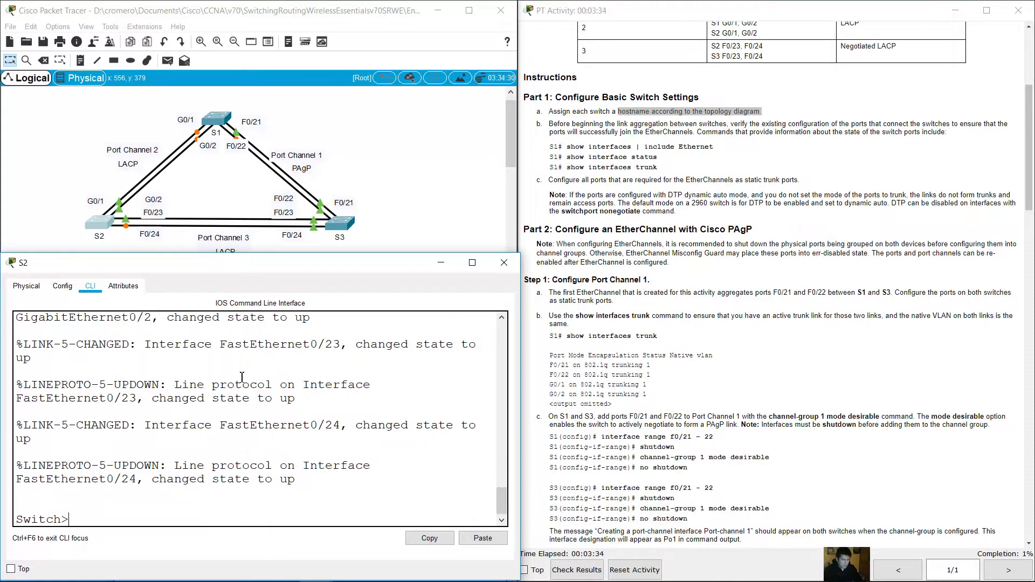
text(en)
key(Return)
text(conf term)
key(Return)
text(hos)
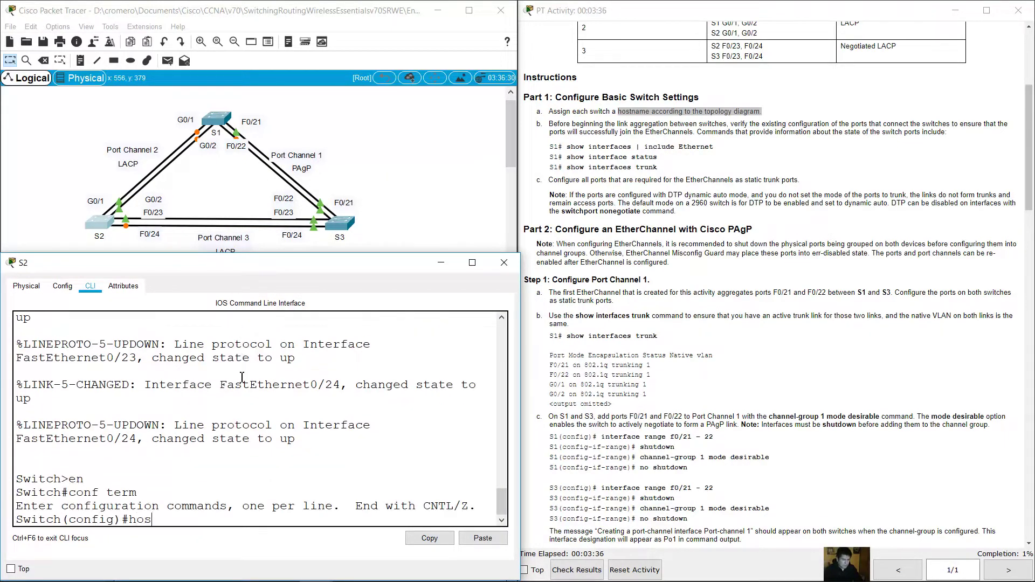
text(tname S2)
key(Return)
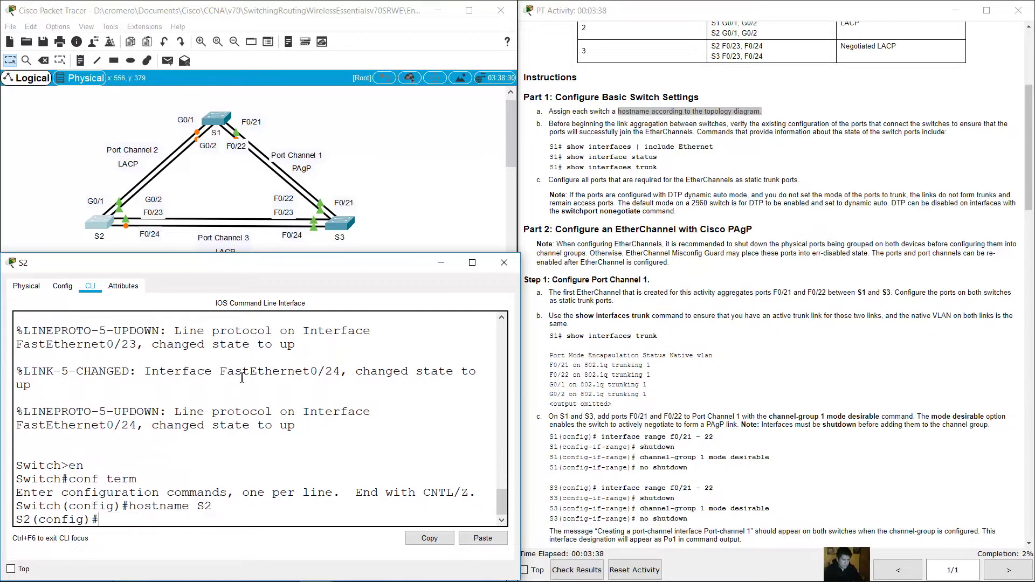
Open the S3 switch's command line, enter global configuration mode and set the hostname to S3.
click(353, 233)
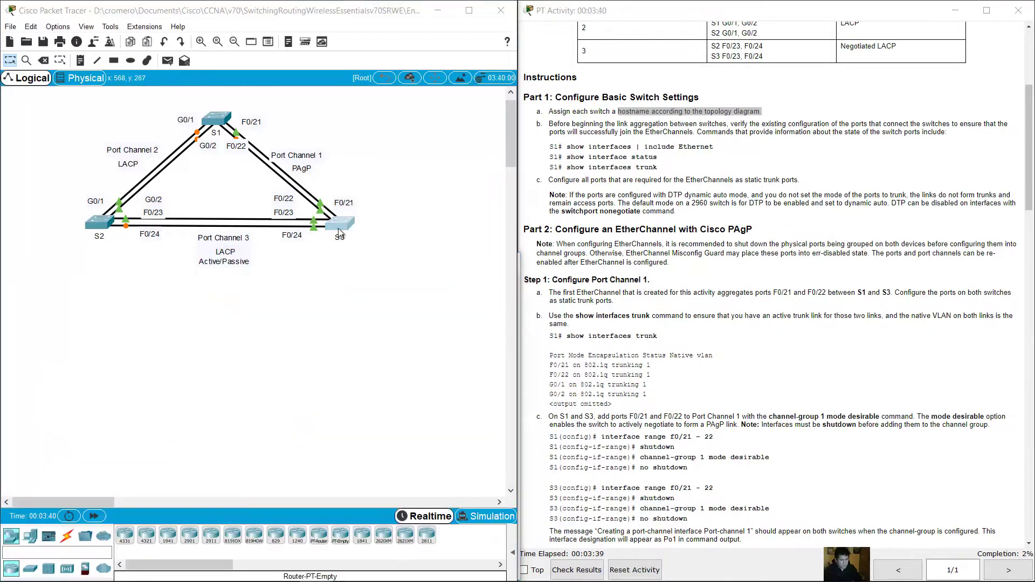
drag(507, 160, 192, 264)
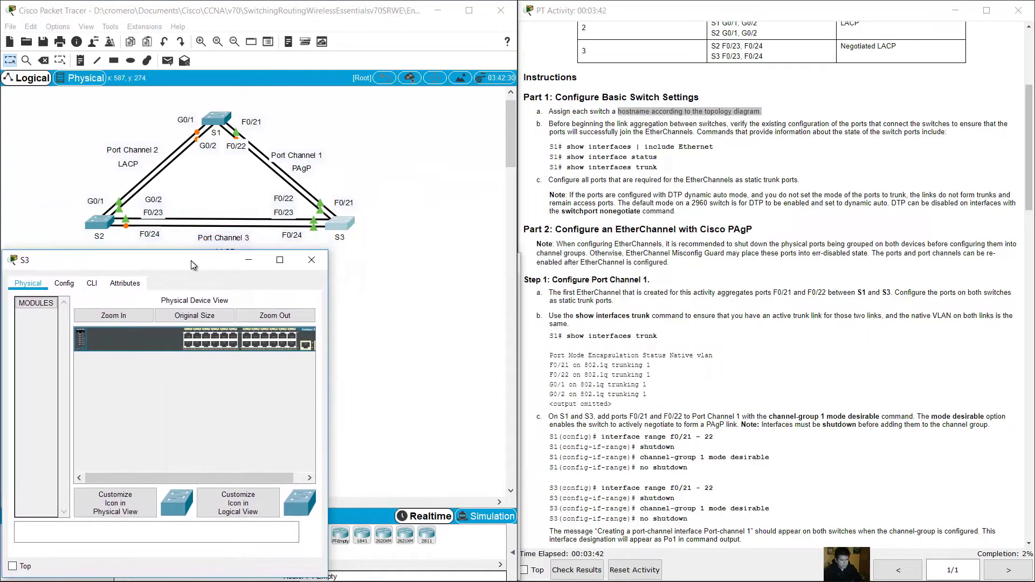
drag(329, 289, 512, 288)
click(92, 283)
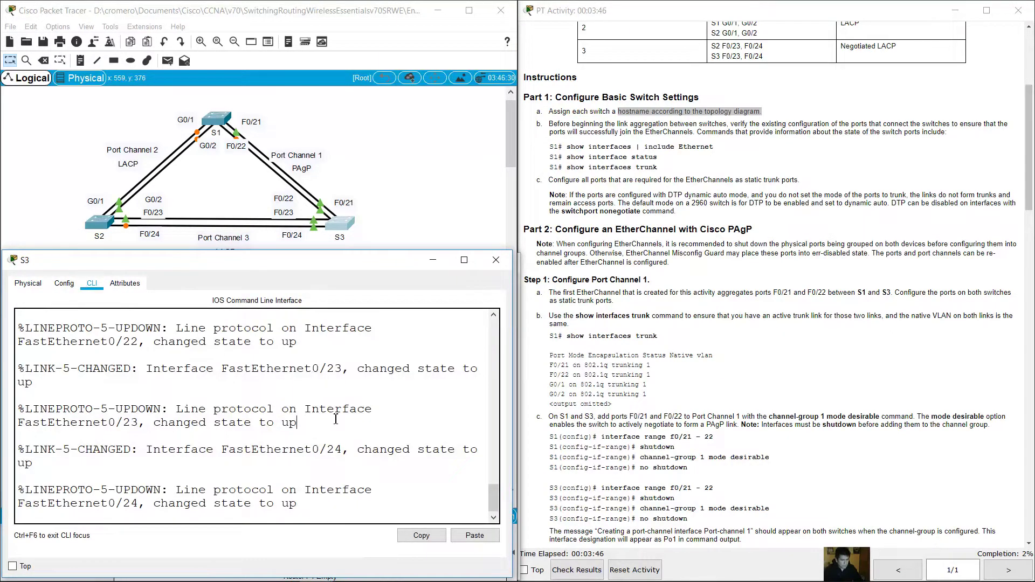
key(Return)
text(en)
key(Return)
text(conf term)
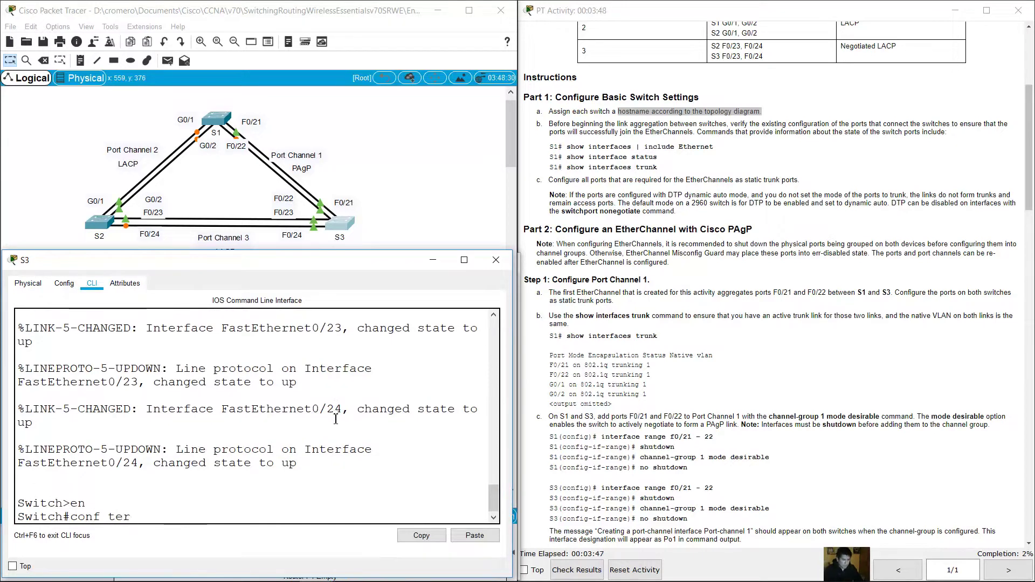
key(Return)
text(hostname S3)
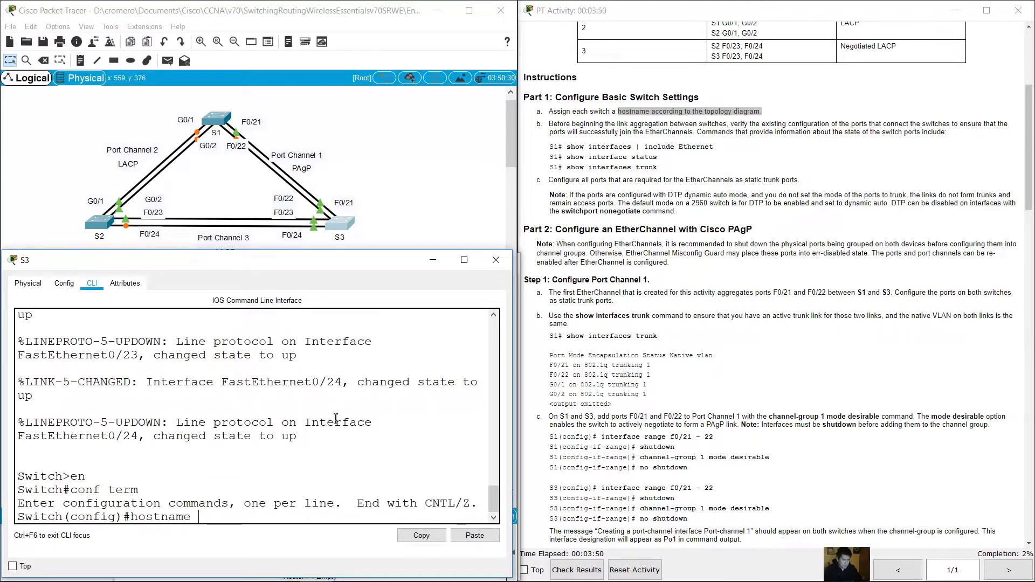
key(Return)
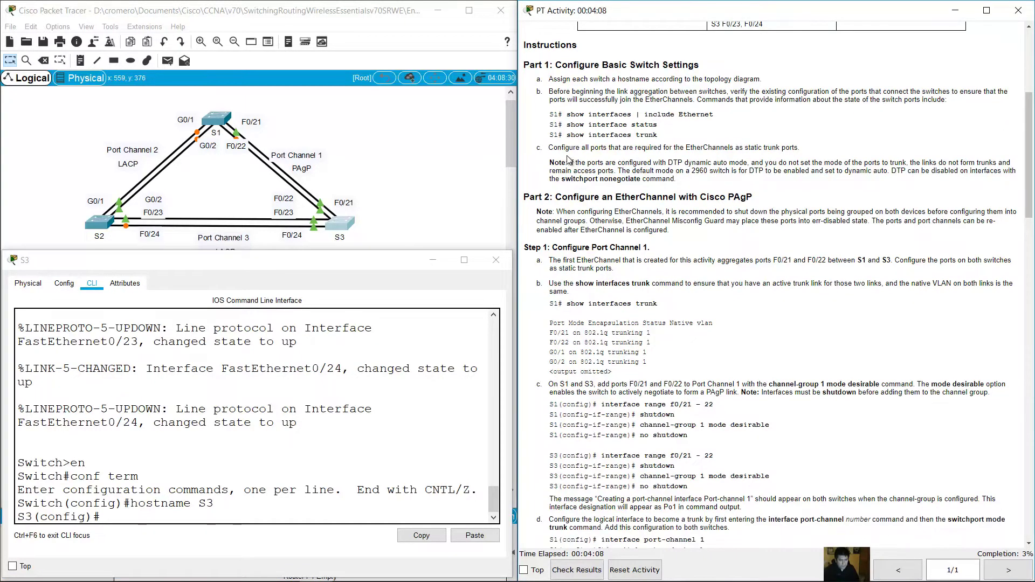
Read the static trunk port instruction and examine which EtherChannel ports S1, S2 and S3 use in the topology diagram.
drag(553, 151, 801, 147)
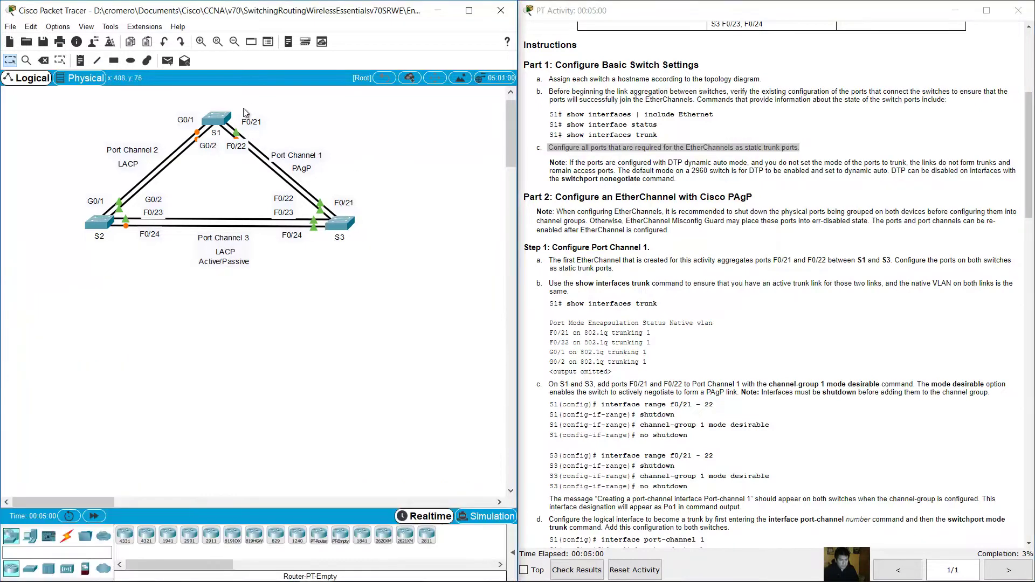
drag(286, 115, 238, 151)
drag(153, 111, 204, 160)
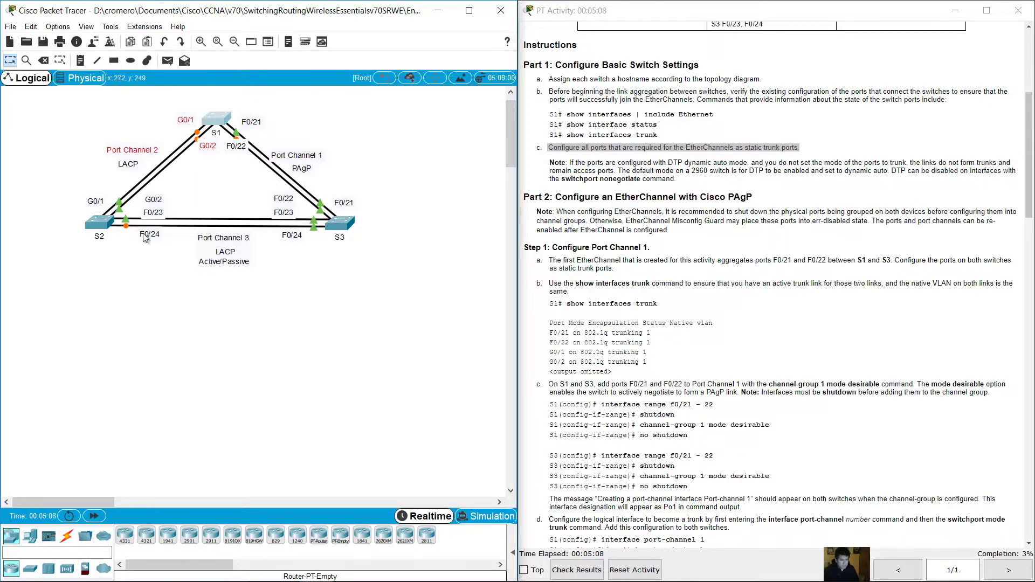
drag(115, 281, 77, 227)
drag(182, 192, 153, 248)
drag(68, 184, 166, 205)
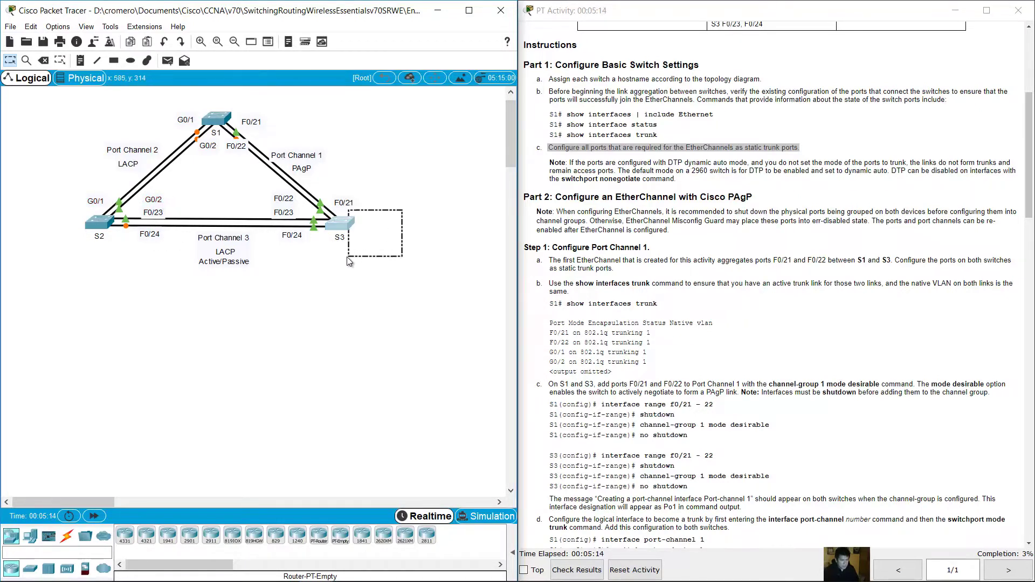
drag(387, 199, 299, 188)
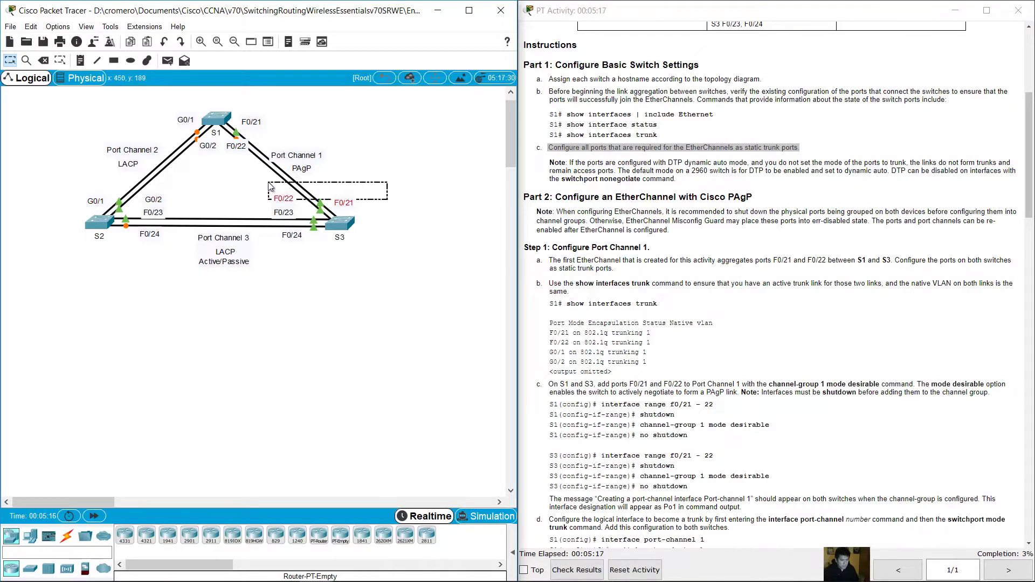
drag(310, 273, 267, 218)
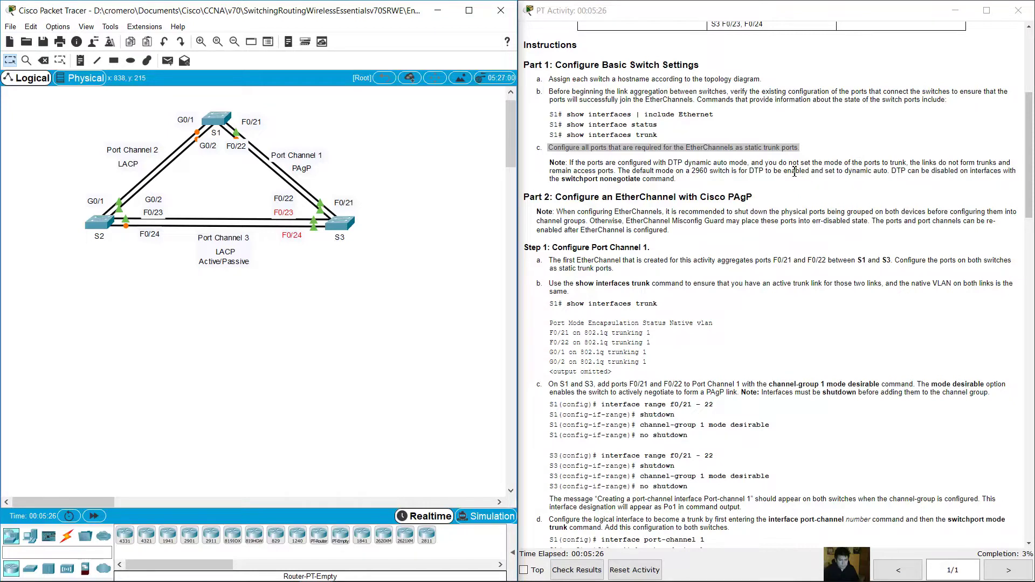
Read the note about DTP dynamic auto mode and the switchport nonegotiate command.
drag(569, 163, 594, 171)
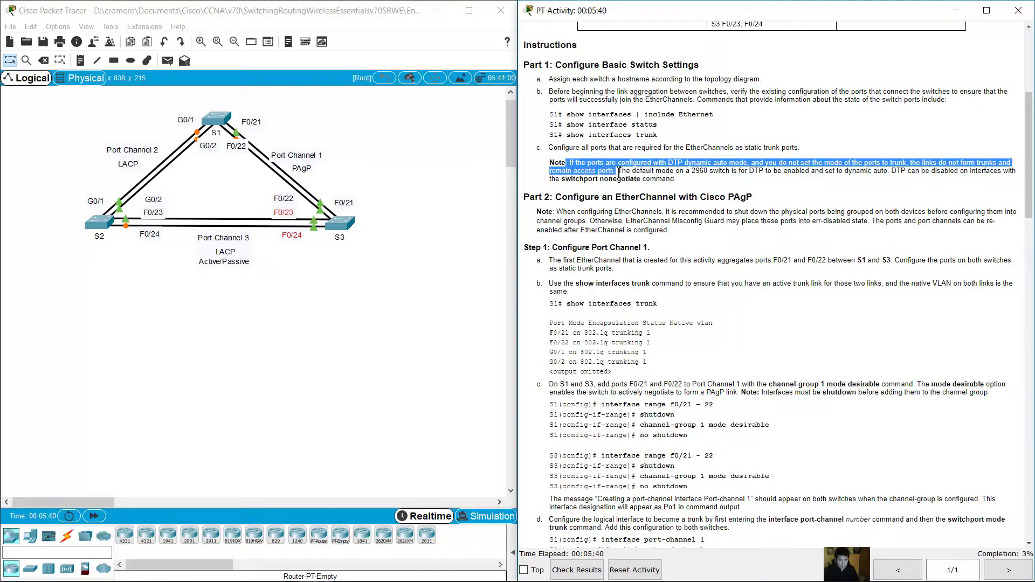
drag(634, 173, 992, 174)
drag(798, 182, 687, 183)
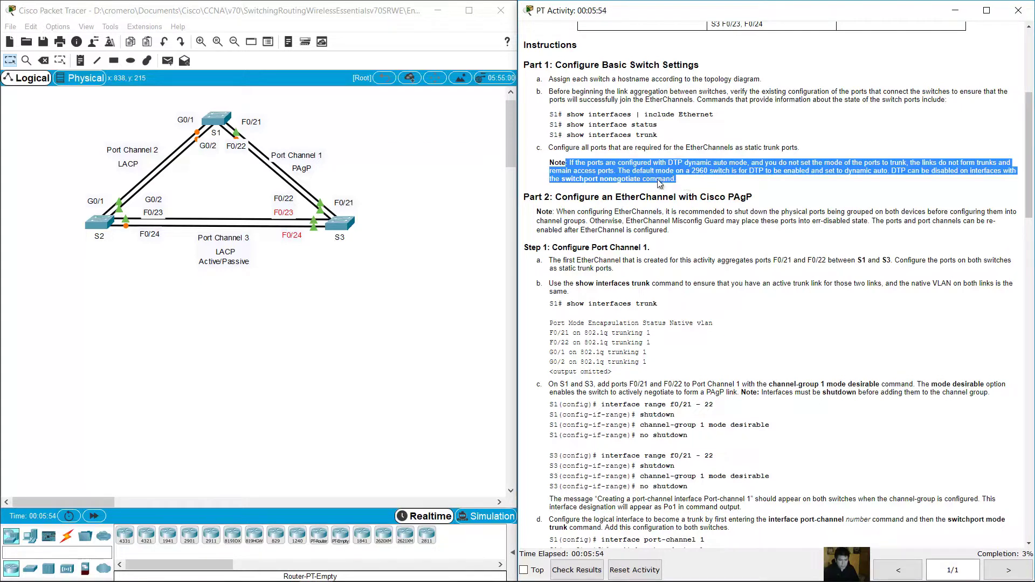
On S1, enter the interface range f0/21-22,g0/1-2 and set these ports to static trunk mode.
drag(509, 120, 509, 113)
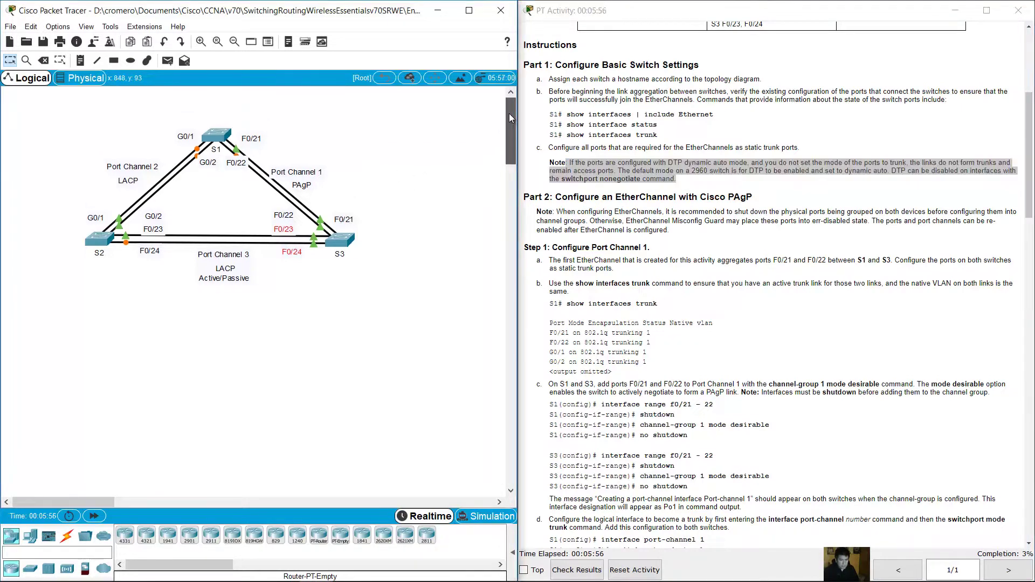
scroll(386, 141, down, 1)
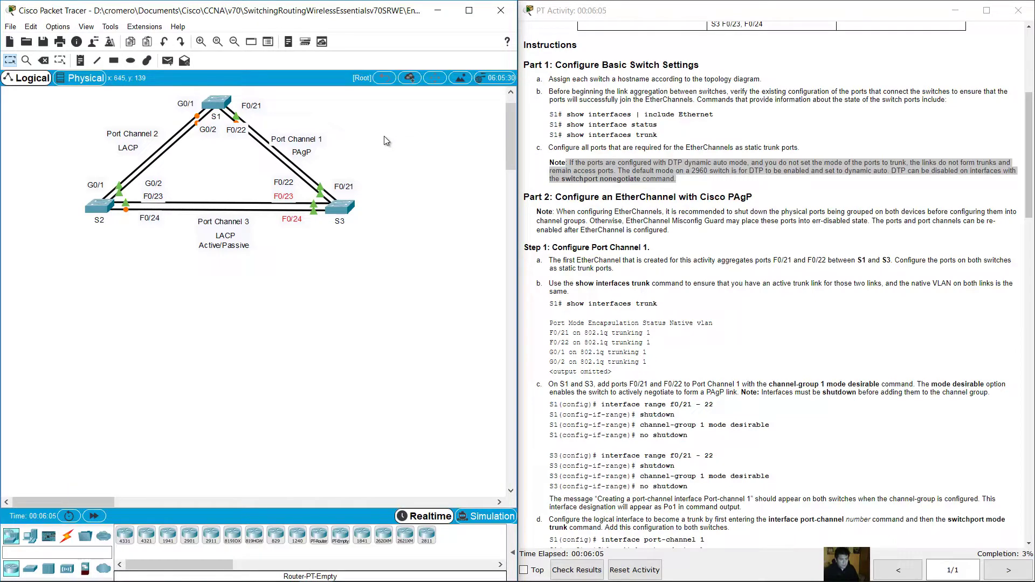
click(217, 107)
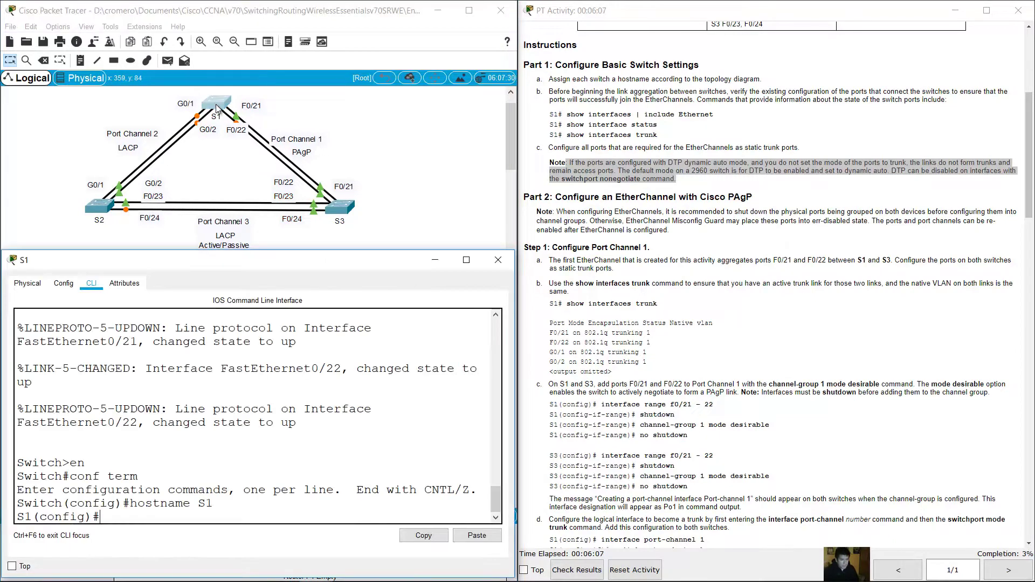
click(298, 107)
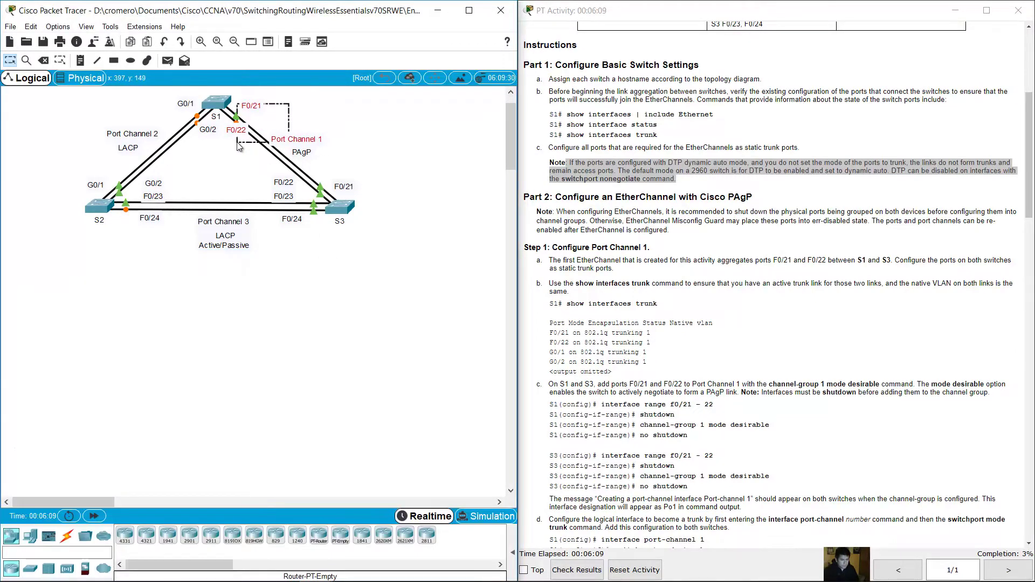
drag(154, 100, 219, 134)
click(215, 118)
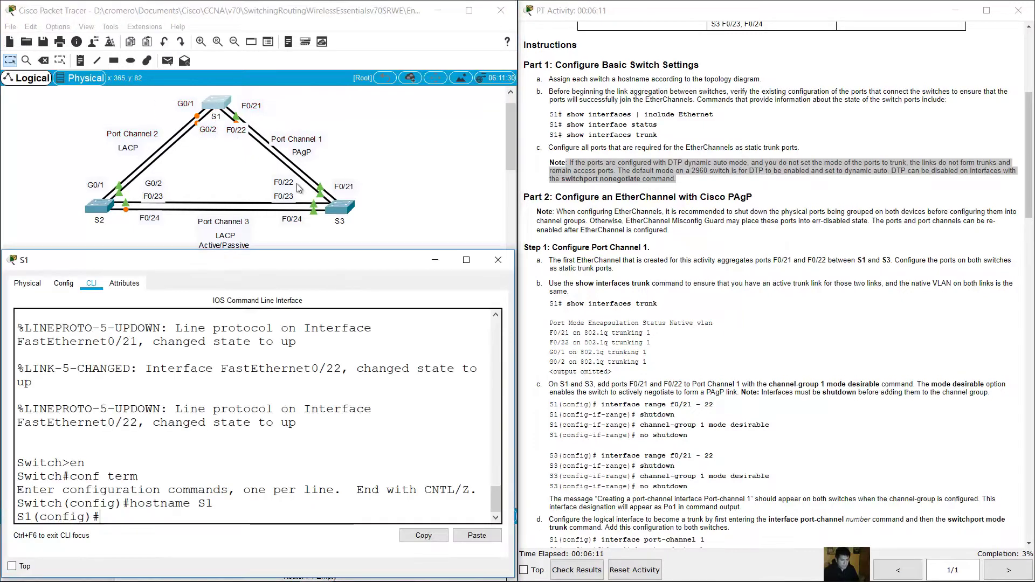
text(int range)
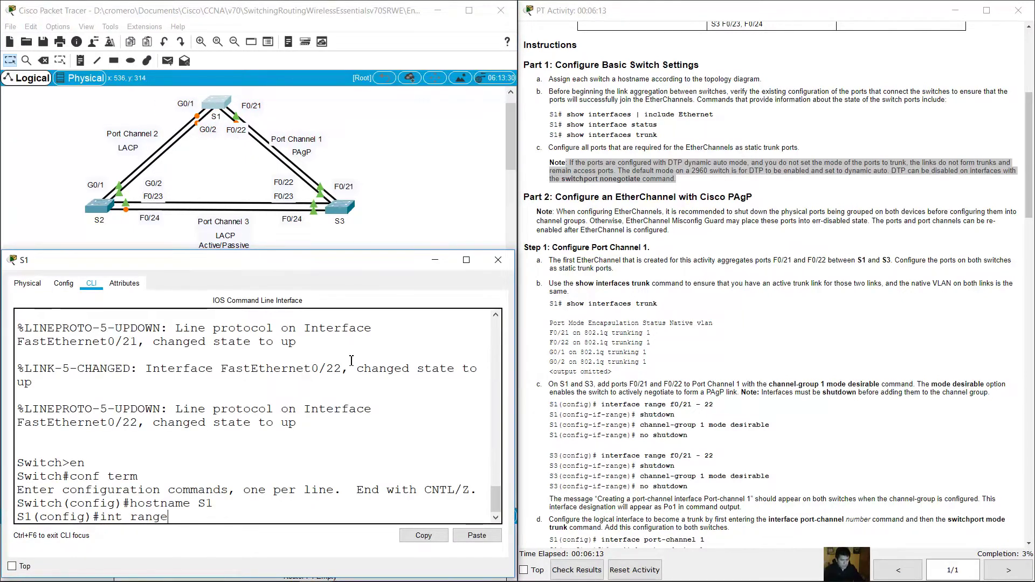
text( f0/21.22)
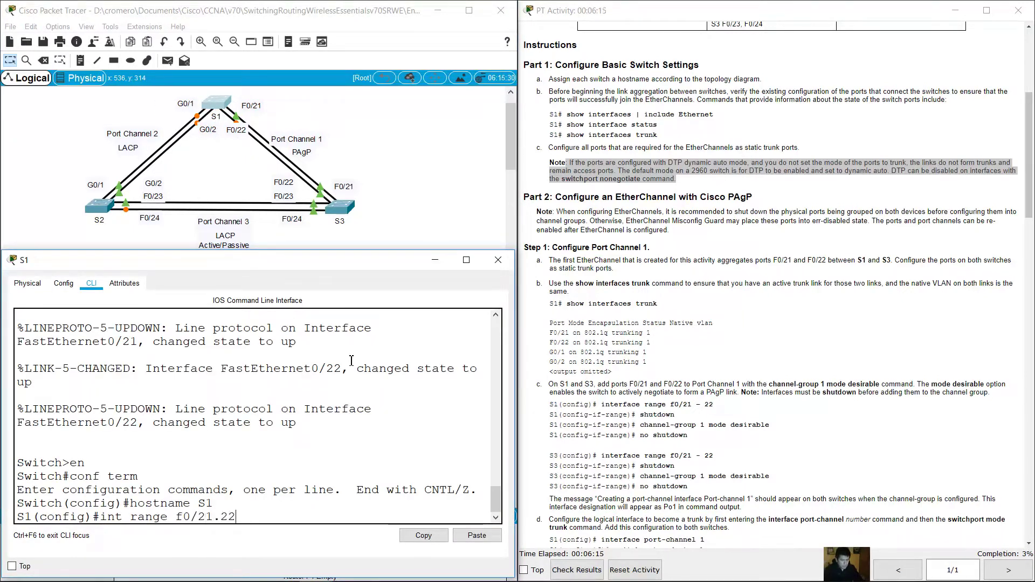
key(BackSpace)
key(BackSpace)
text(22,g0/1-2)
key(Return)
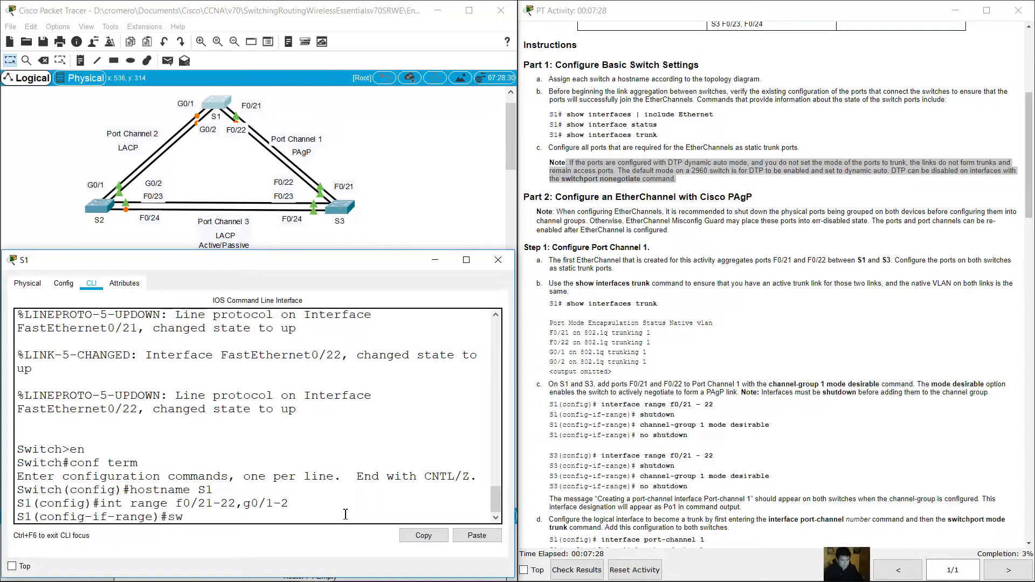
text(switchport mode trunk)
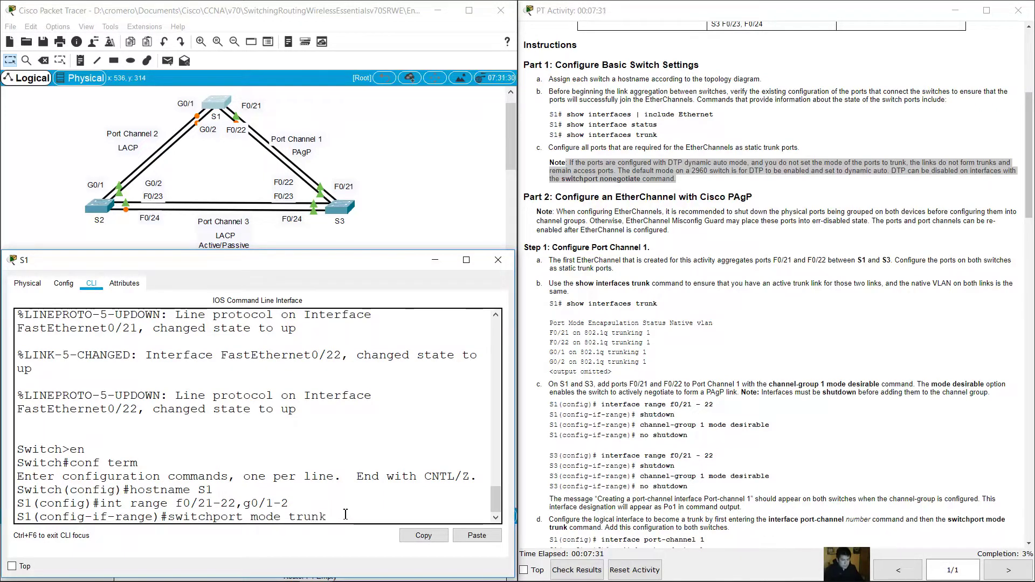
key(Return)
Disable DTP on S1's selected port range with the switchport nonegotiate command.
key(Up)
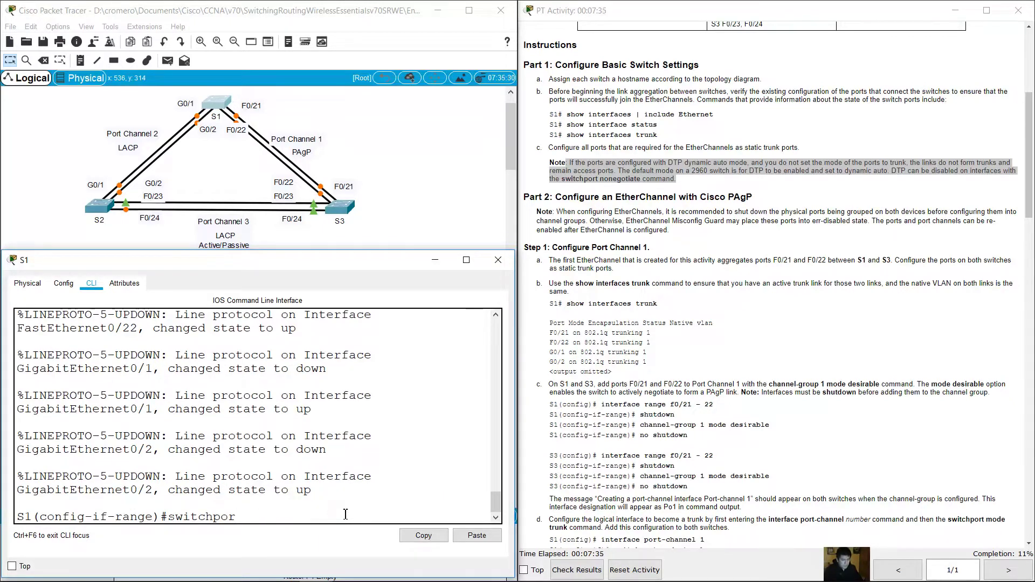
text(gotaite)
key(Return)
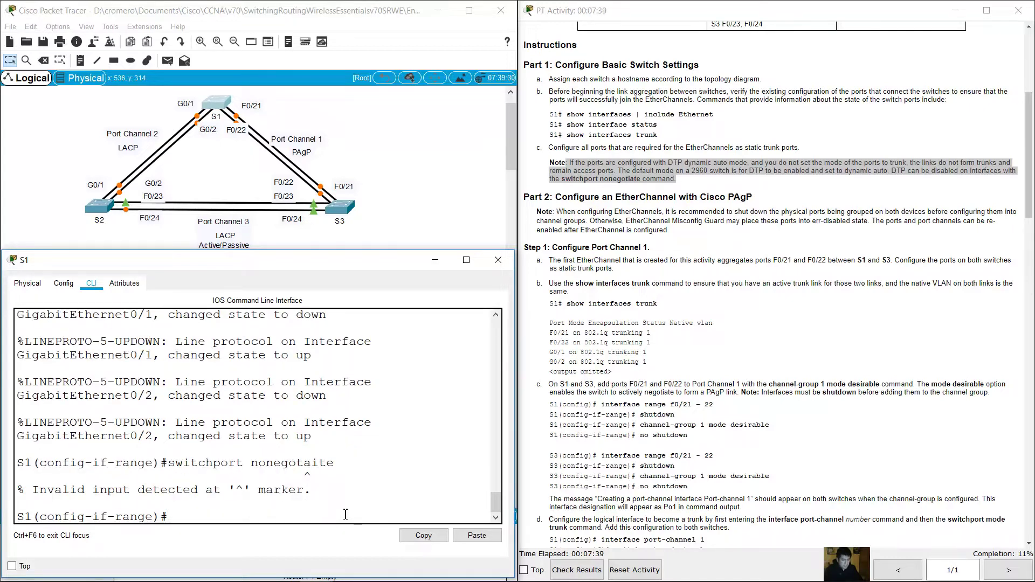
key(Up)
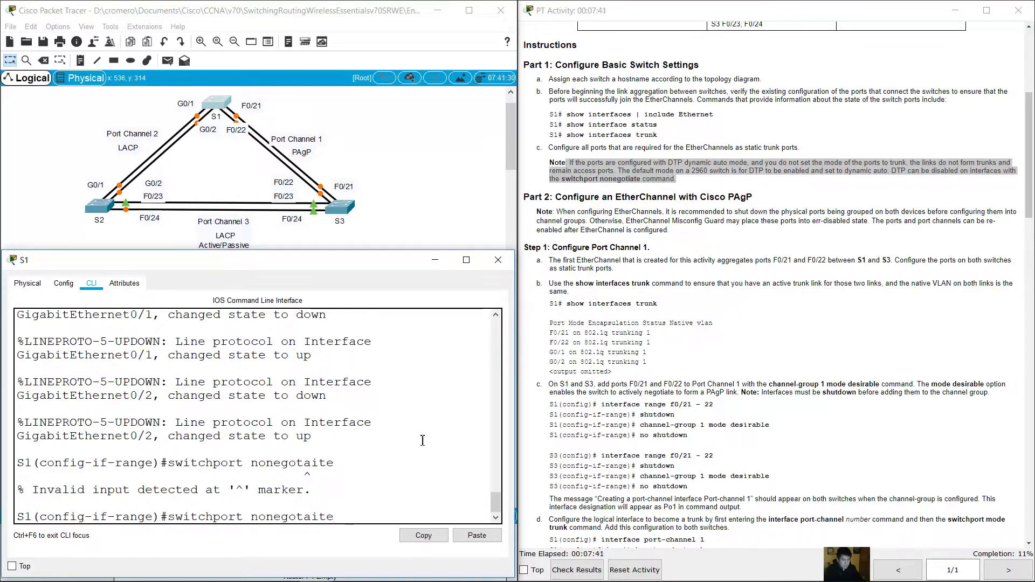
key(BackSpace)
key(BackSpace)
text(ia)
key(End)
key(Return)
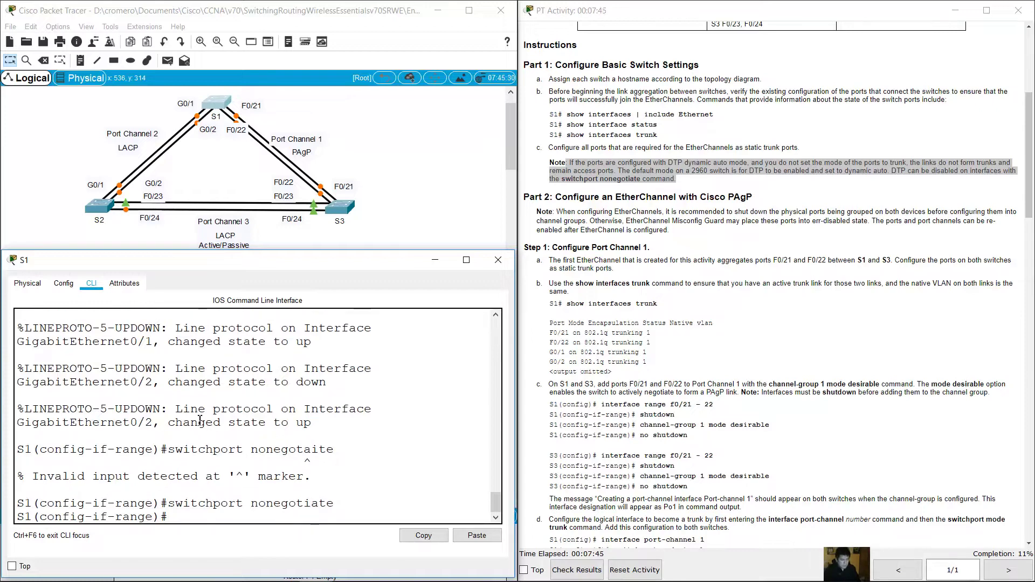
On S2, enter the interface range f0/23-24,g0/1-2 and set these ports to static trunk mode.
click(106, 204)
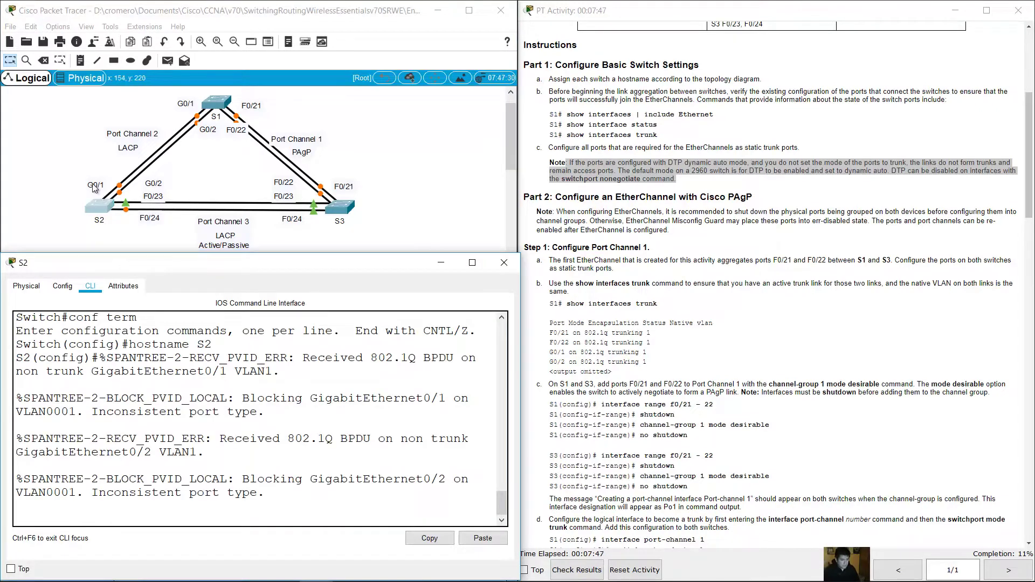
drag(59, 169, 193, 188)
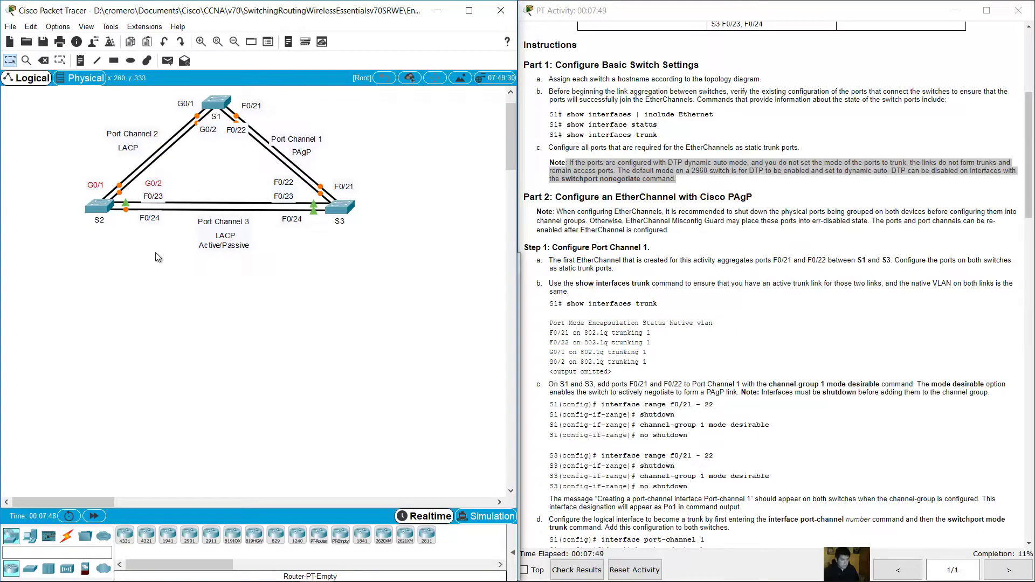
click(106, 210)
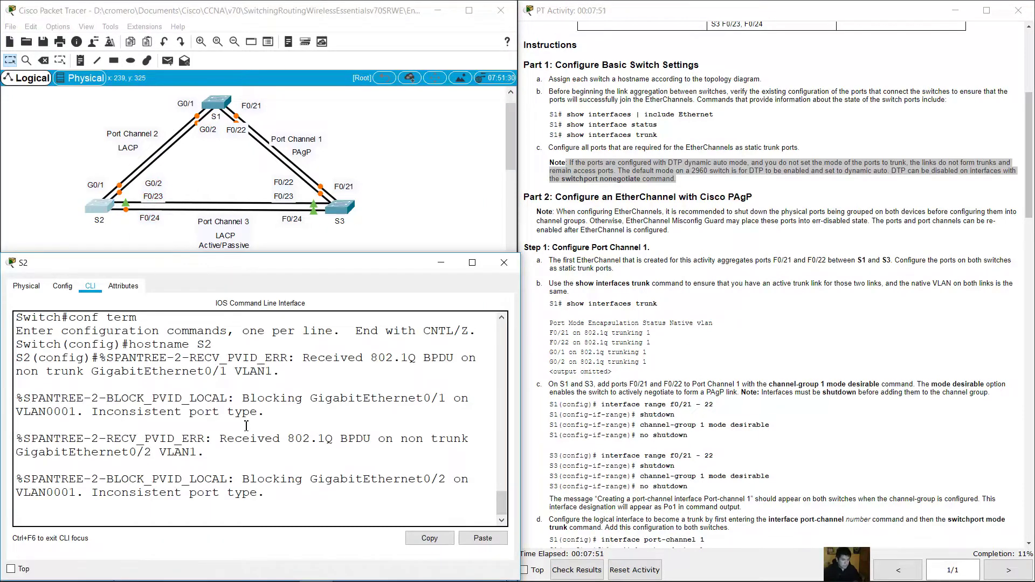
key(Return)
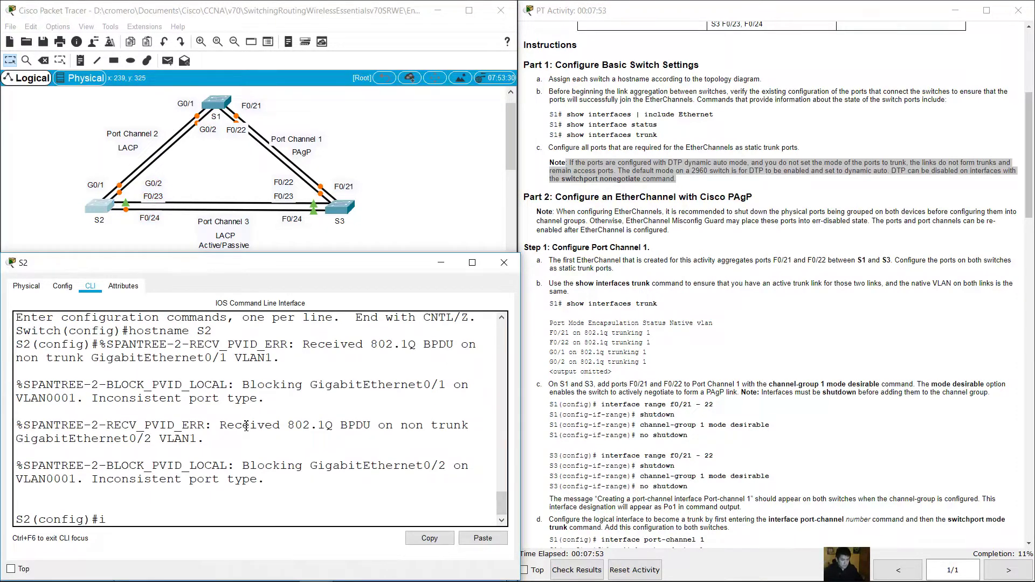
text(int range f0/23-23)
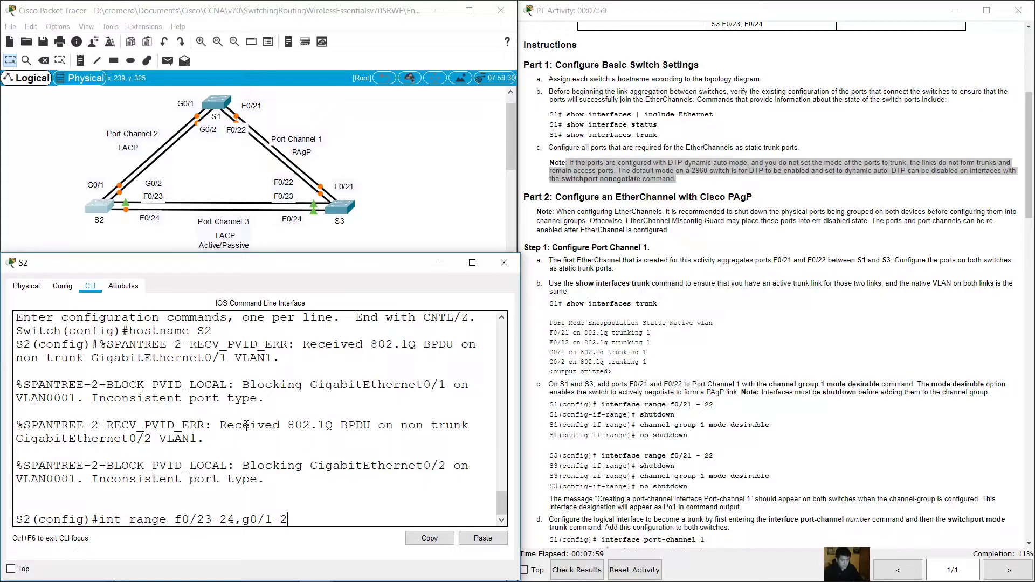
key(Return)
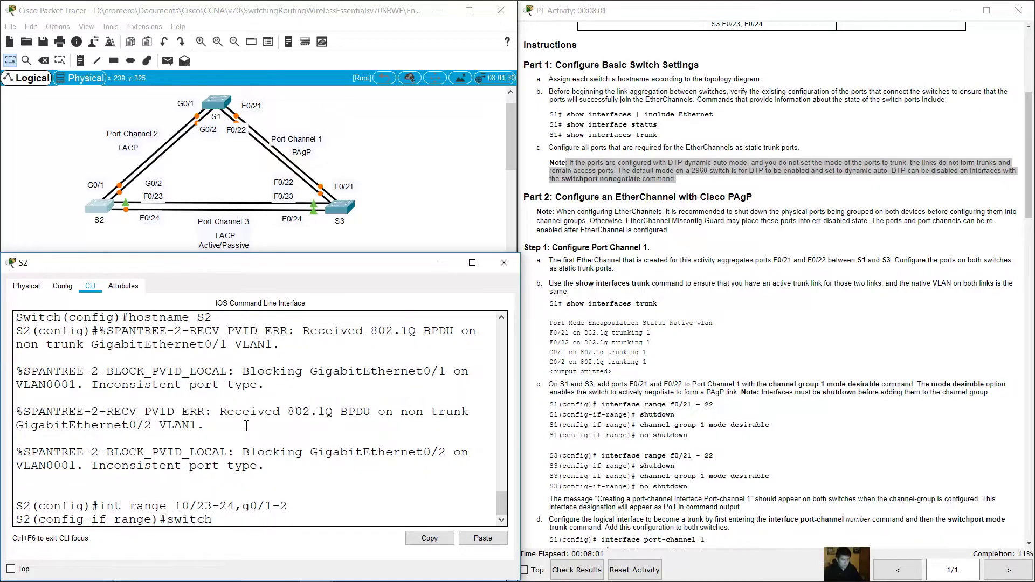
text(switchport mode trun)
key(Return)
Disable DTP on S2's selected port range with the switchport nonegotiate command.
key(Up)
key(BackSpace)
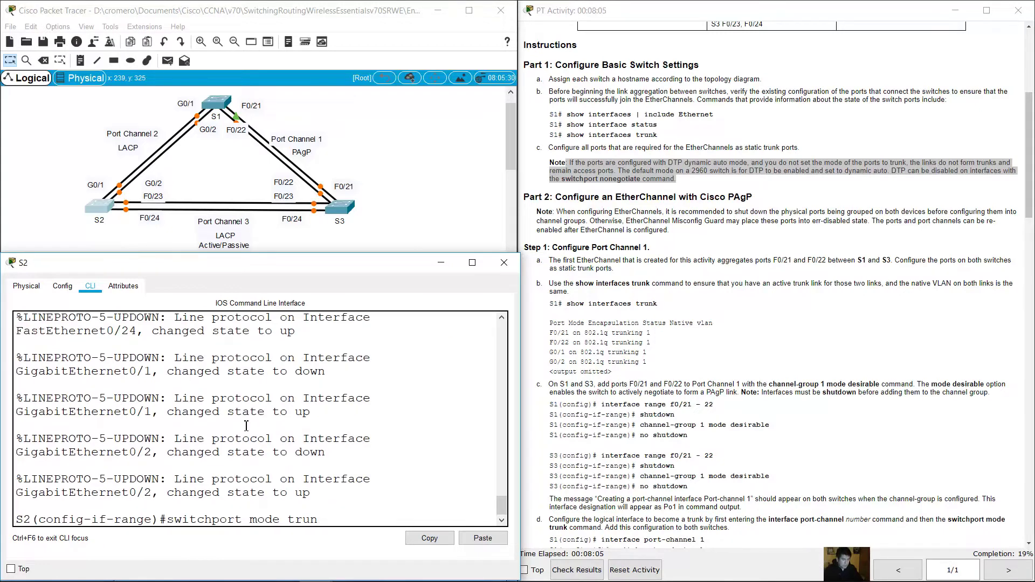
key(BackSpace)
key(BackSpace)
key(BackSpace)
key(BackSpace)
key(BackSpace)
key(BackSpace)
text(nonego)
key(Return)
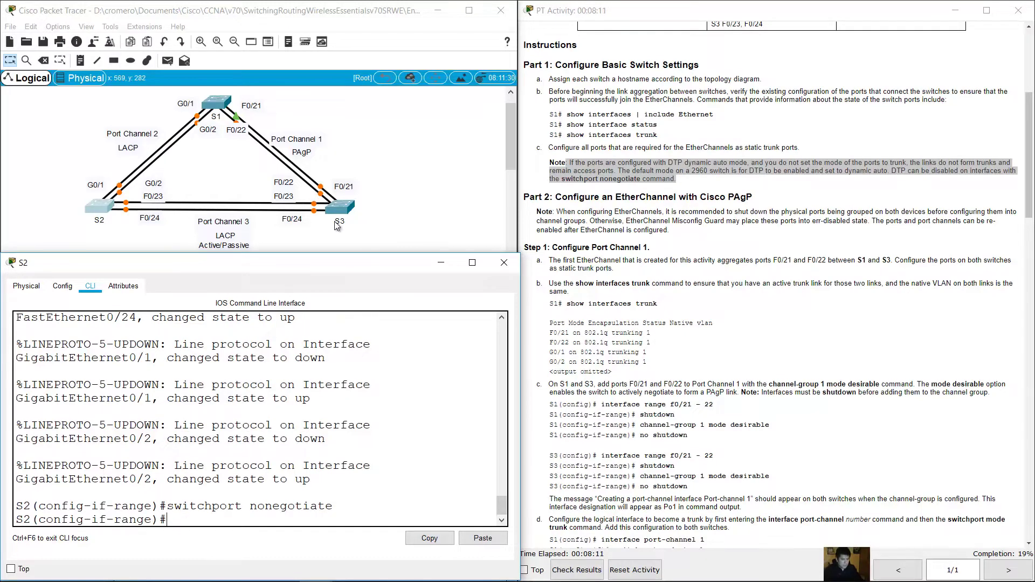
On S3, enter the interface range f0/21-24 and set these ports to static trunk mode.
click(345, 206)
key(Return)
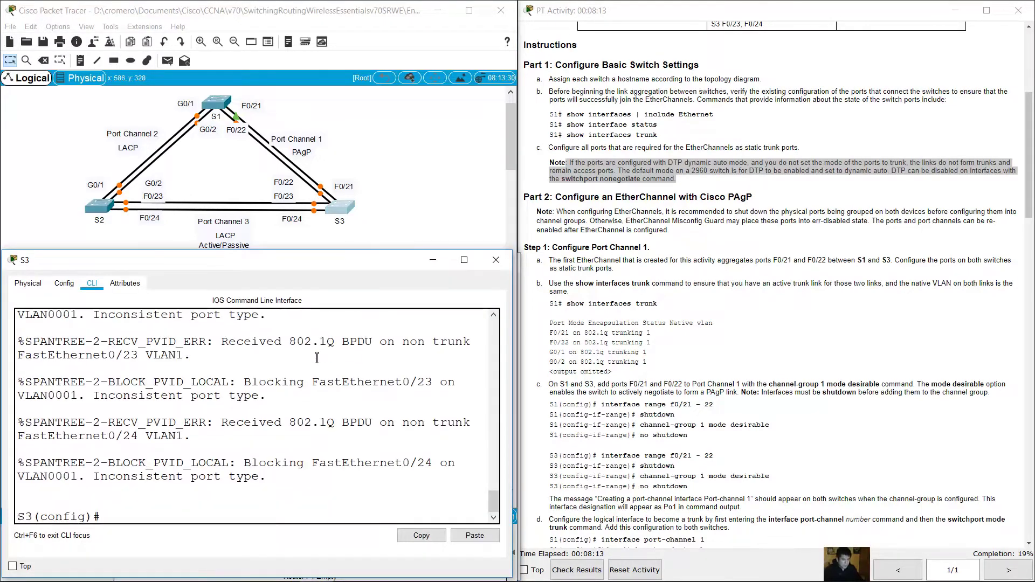
text(int range f)
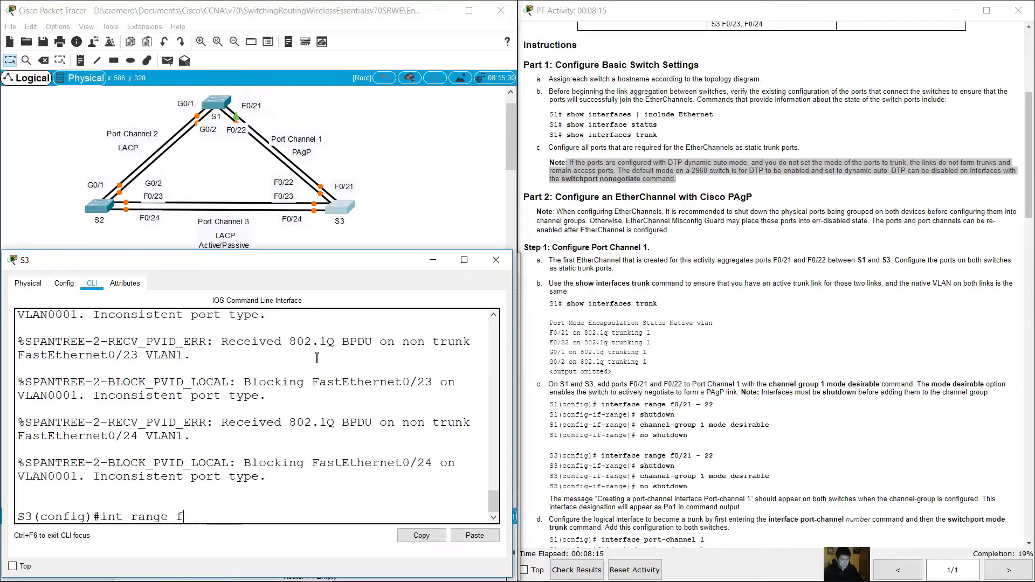
text(0/)
click(385, 168)
drag(405, 175, 266, 226)
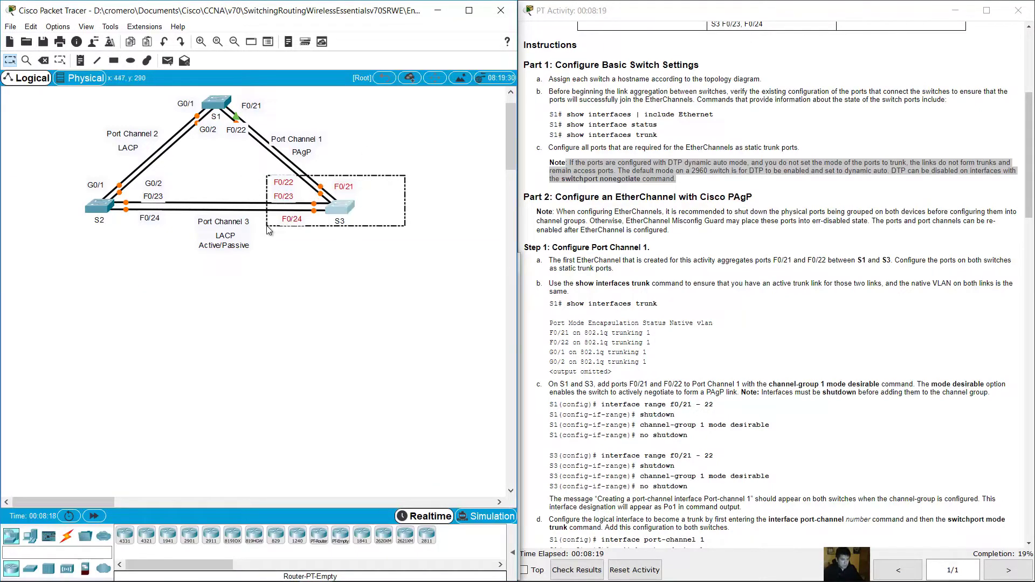
click(335, 225)
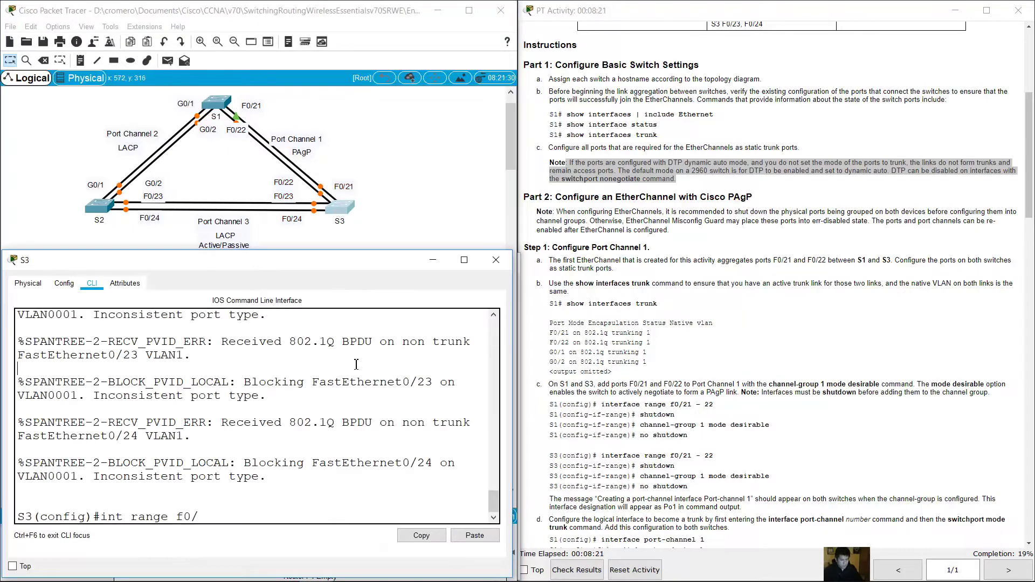
text(21-24)
key(Return)
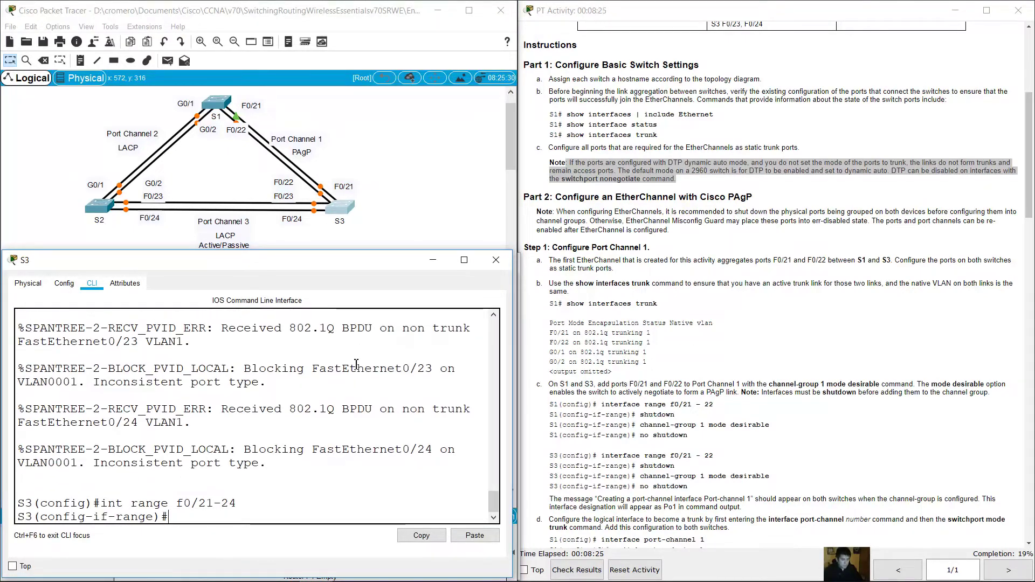
text(switc)
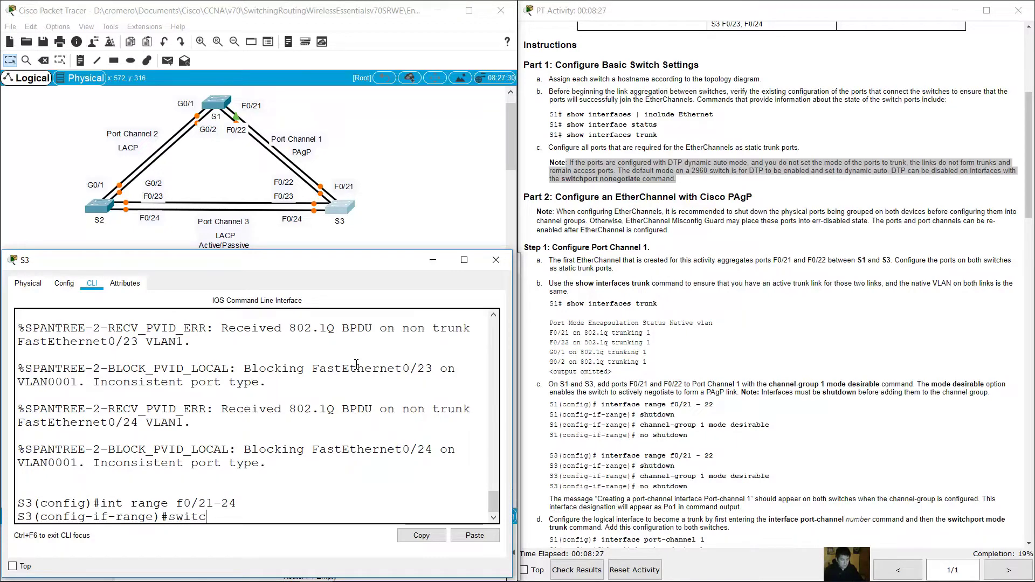
text(hport mode trun)
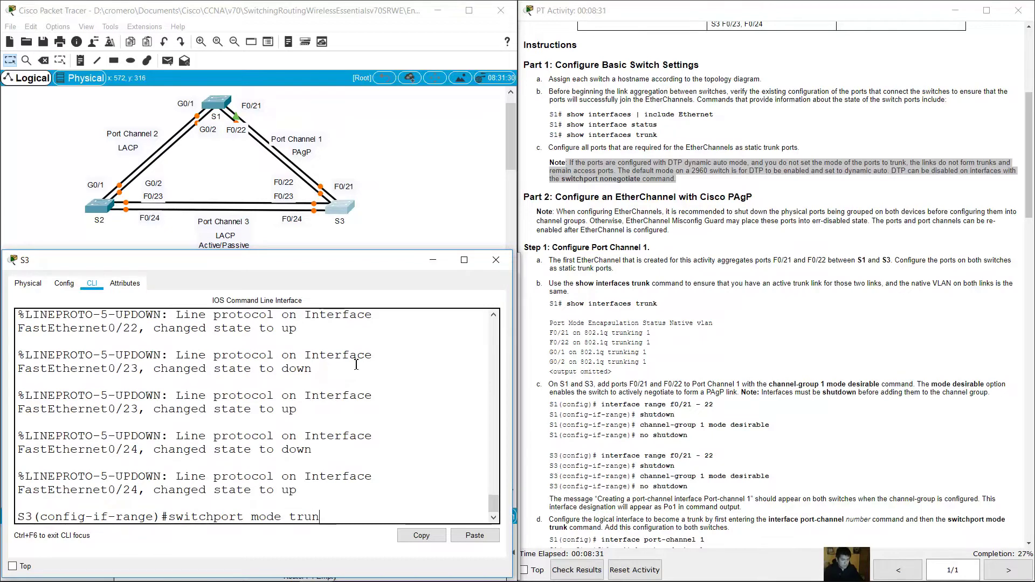
Disable DTP on S3's selected port range with switchport nonegotiate and return to privileged EXEC mode.
key(BackSpace)
key(BackSpace)
key(BackSpace)
key(BackSpace)
key(BackSpace)
text(nonegotiate)
key(Return)
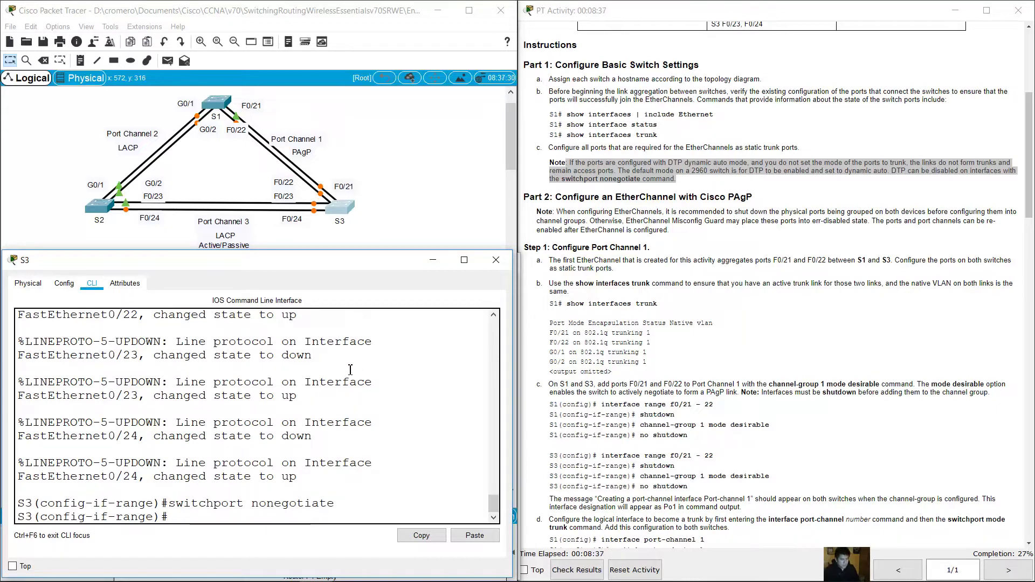
drag(17, 503, 48, 504)
click(138, 515)
text(end)
key(Return)
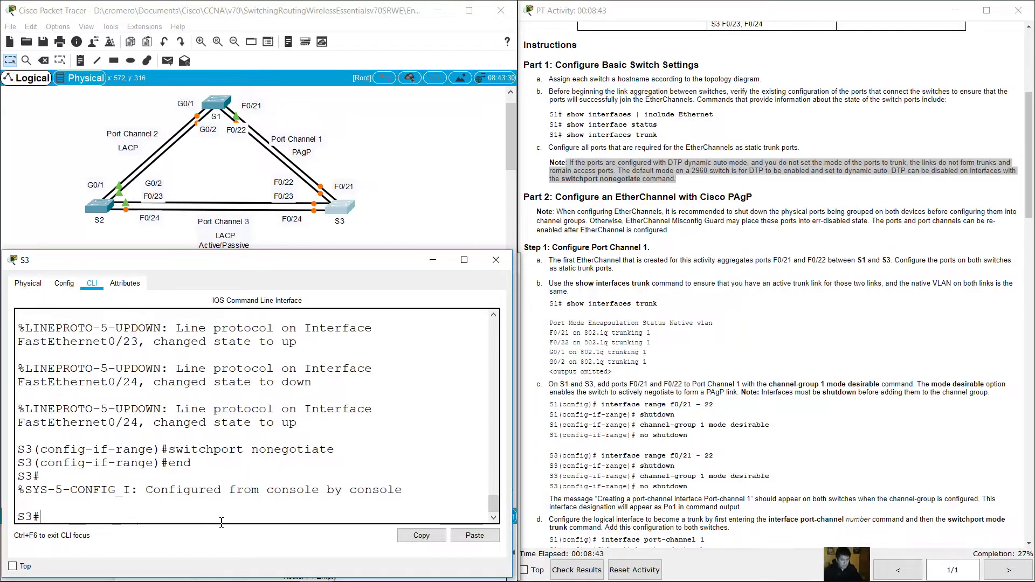
Run show interfaces trunk on S3 and check the mode and status of its trunk ports, comparing them with the topology.
text(show itnerfaces trunk)
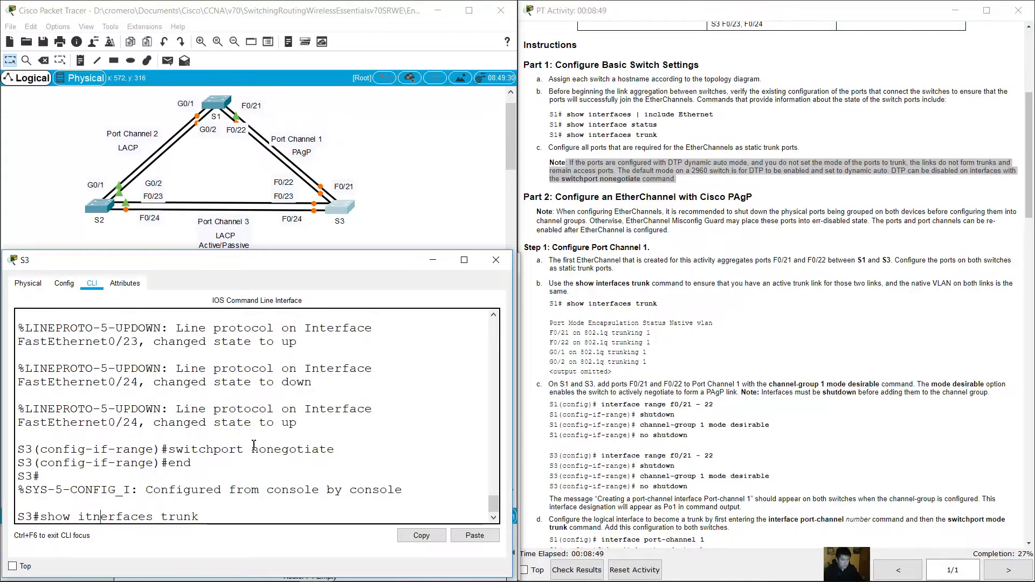
key(BackSpace)
key(Right)
text(t)
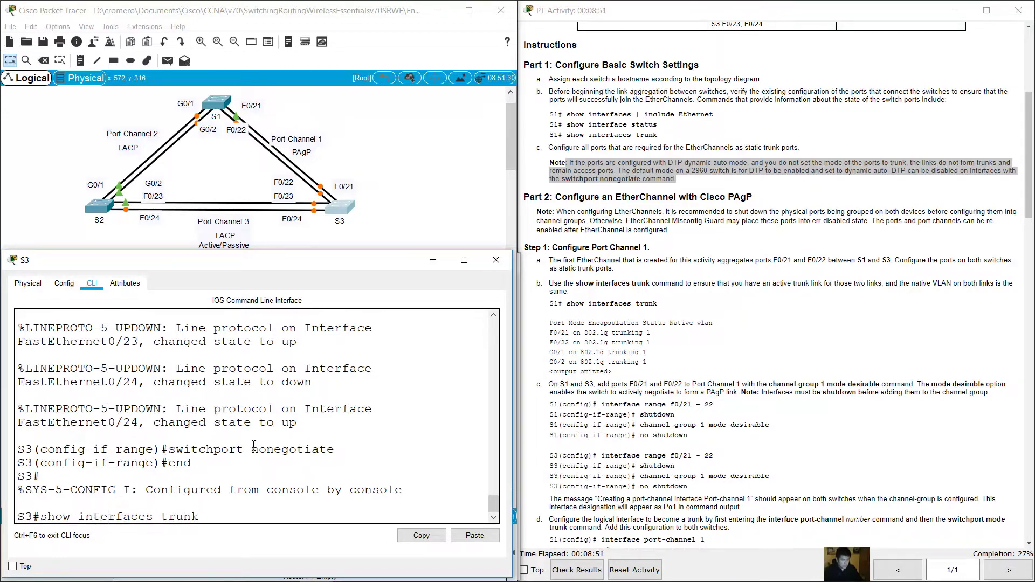
key(Return)
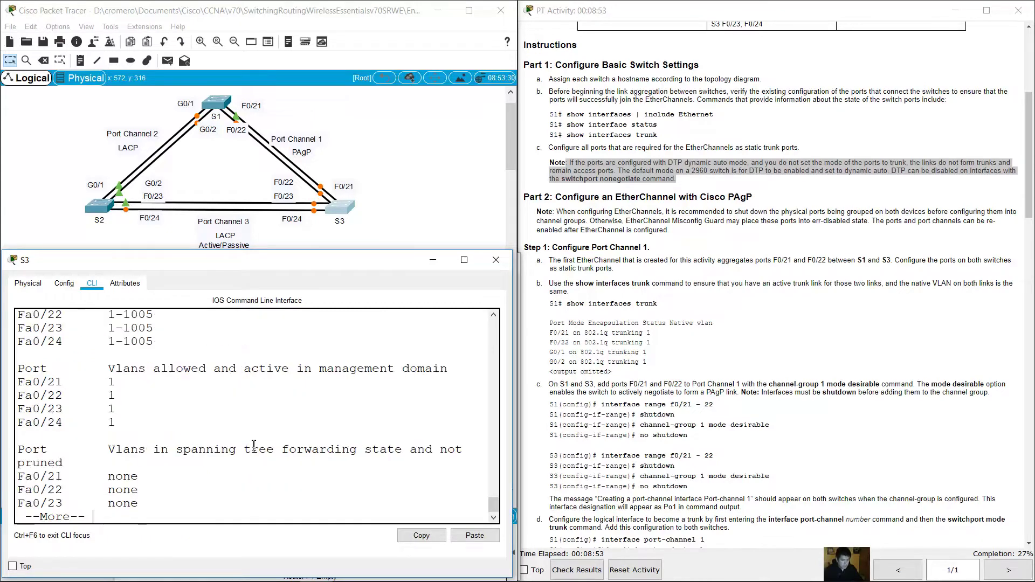
scroll(214, 451, up, 3)
scroll(214, 451, up, 3)
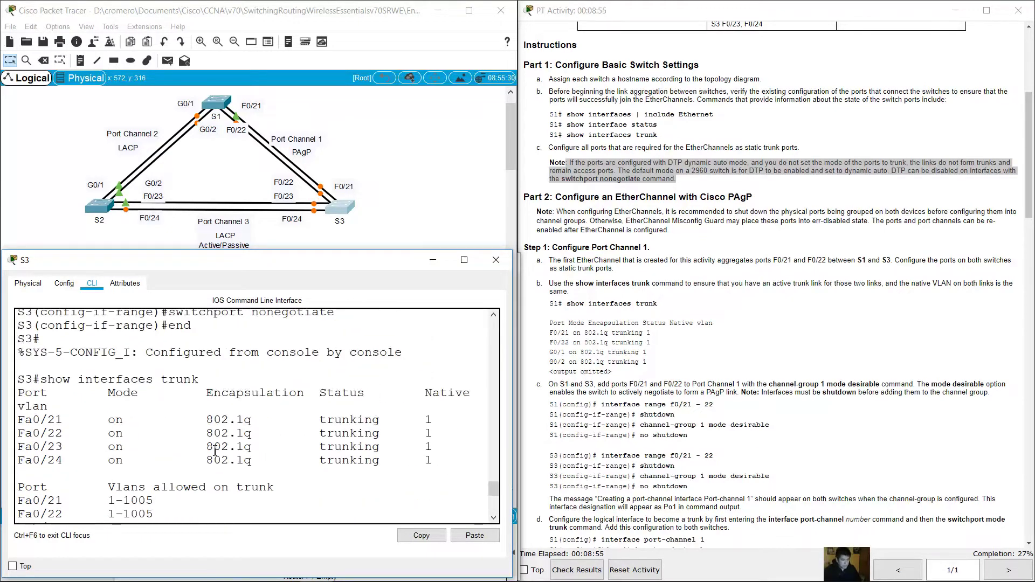
drag(19, 419, 318, 413)
click(318, 413)
drag(49, 406, 414, 462)
click(414, 462)
click(409, 172)
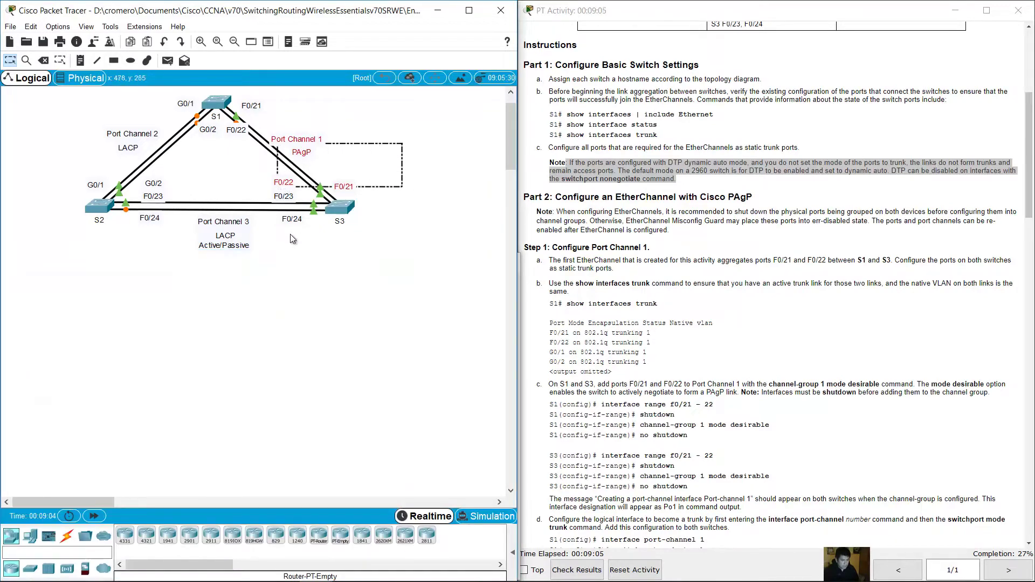
drag(277, 204, 295, 249)
click(426, 222)
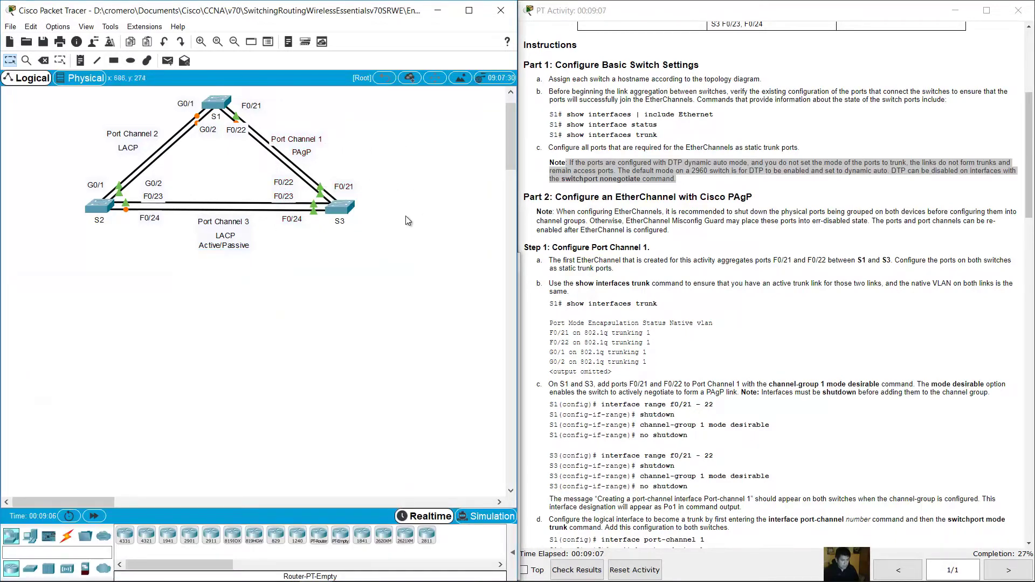
Exit configuration mode on S1, run show interfaces trunk and check its trunk ports against the topology.
click(222, 110)
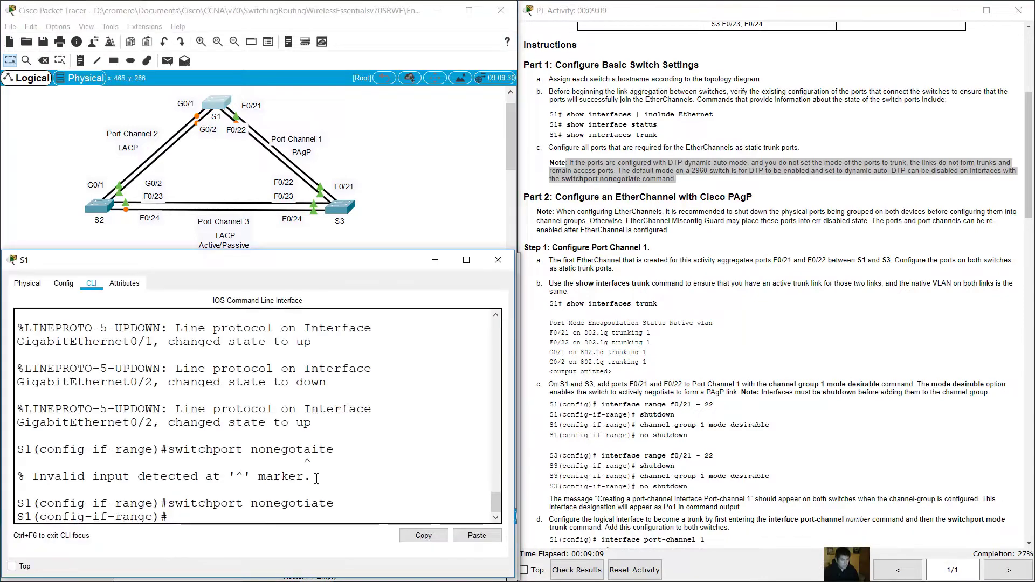
text(end)
key(Return)
text(s)
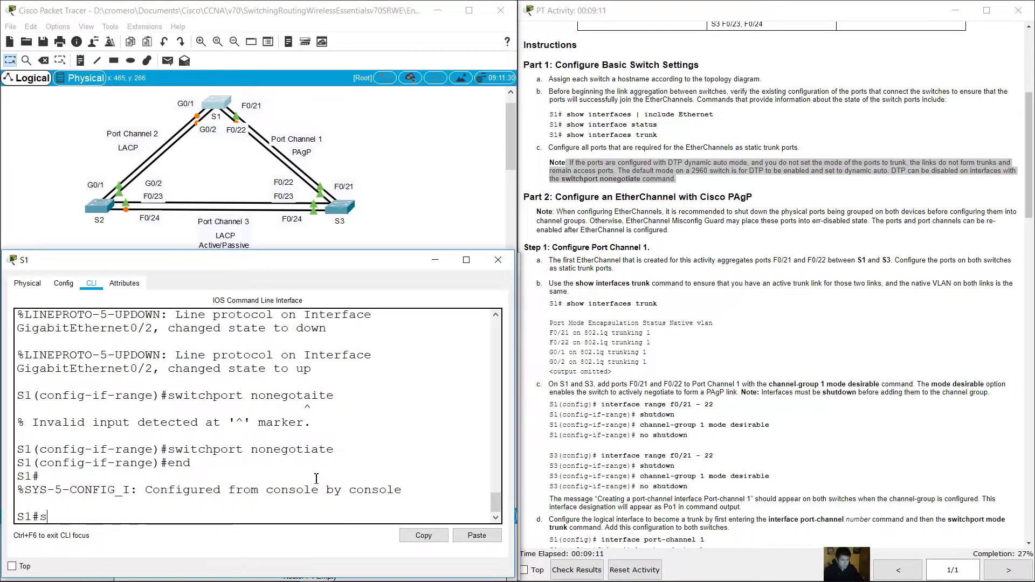
text(how interfaces trunk)
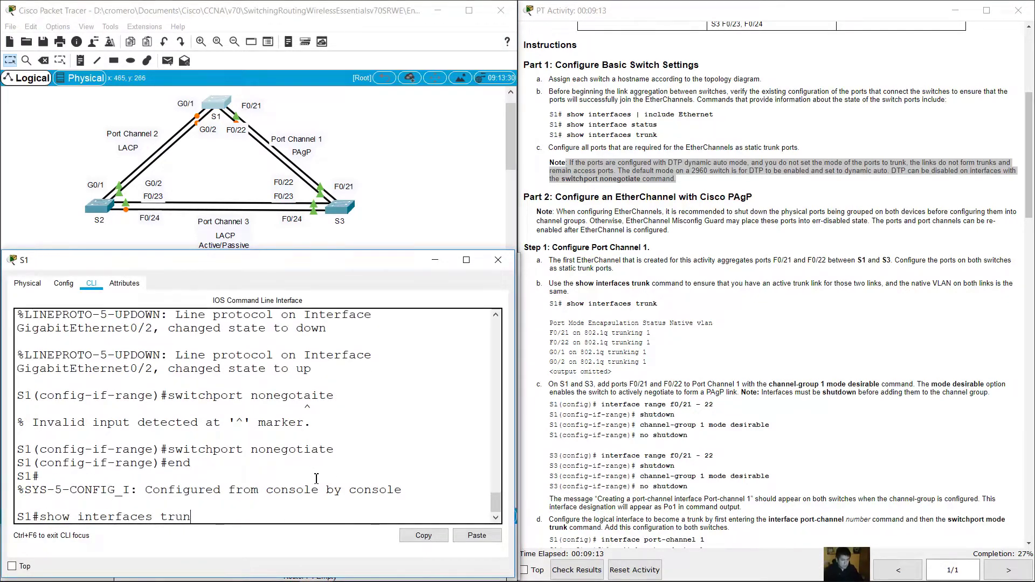
key(Return)
scroll(314, 479, up, 3)
scroll(314, 479, up, 2)
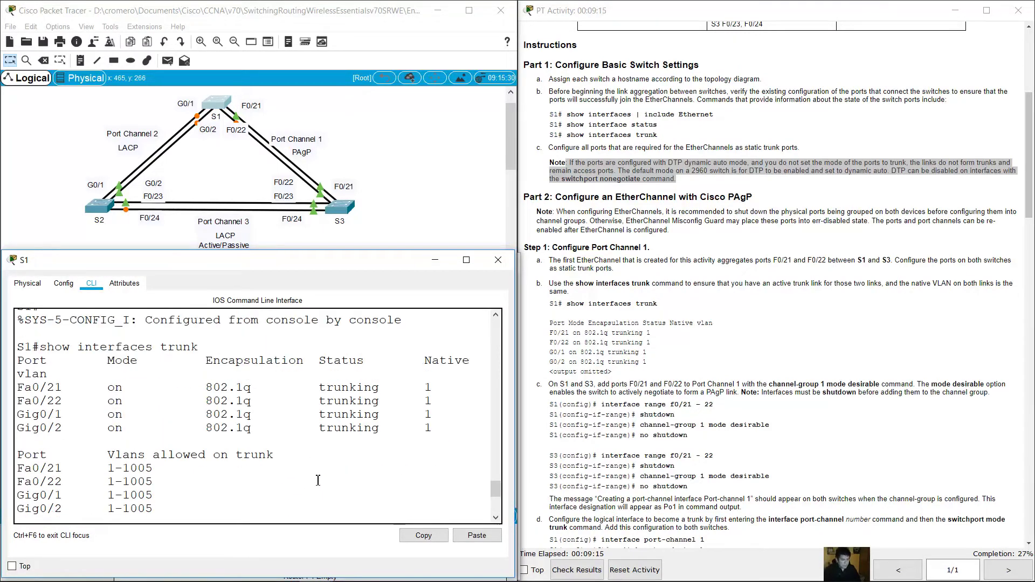
drag(19, 387, 503, 444)
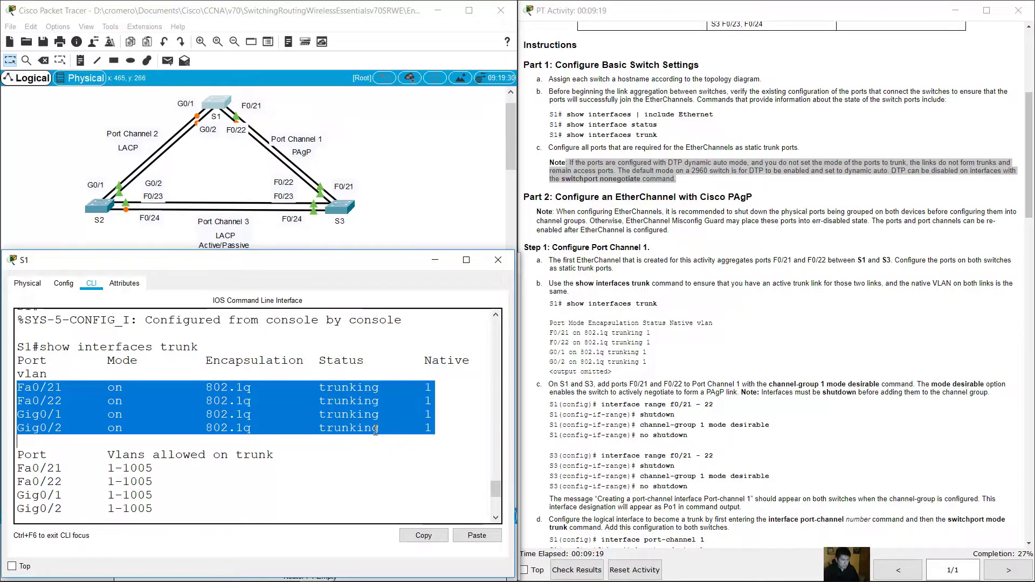
click(327, 88)
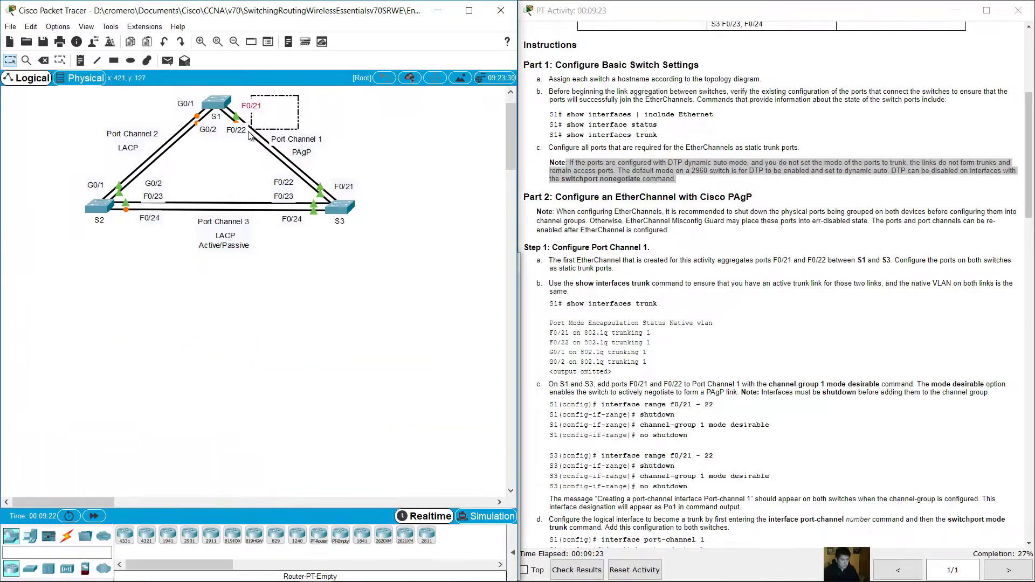
drag(157, 92, 205, 143)
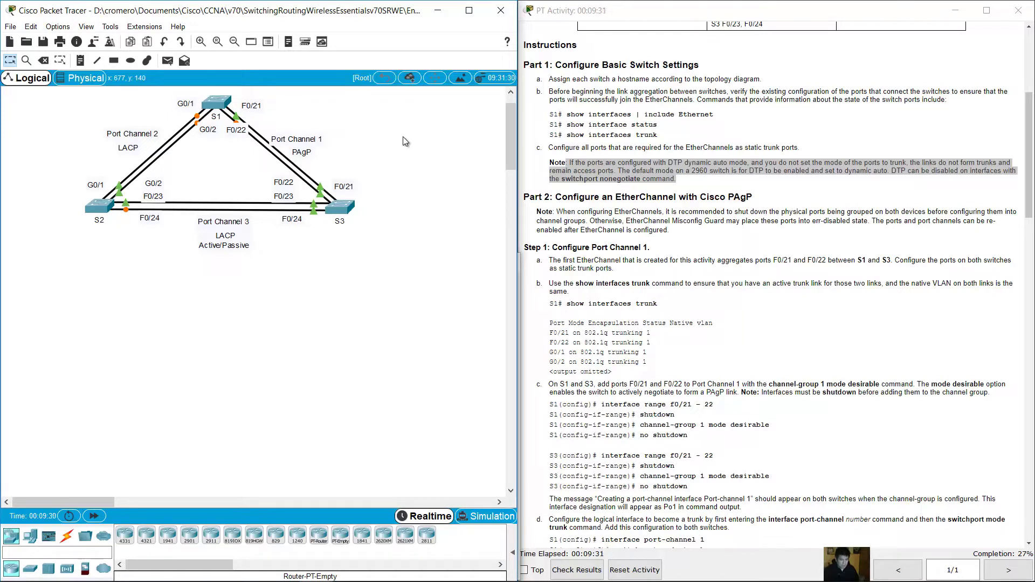
Read the Part 2 note in the activity instructions about shutting down physical ports before configuring EtherChannels.
click(775, 227)
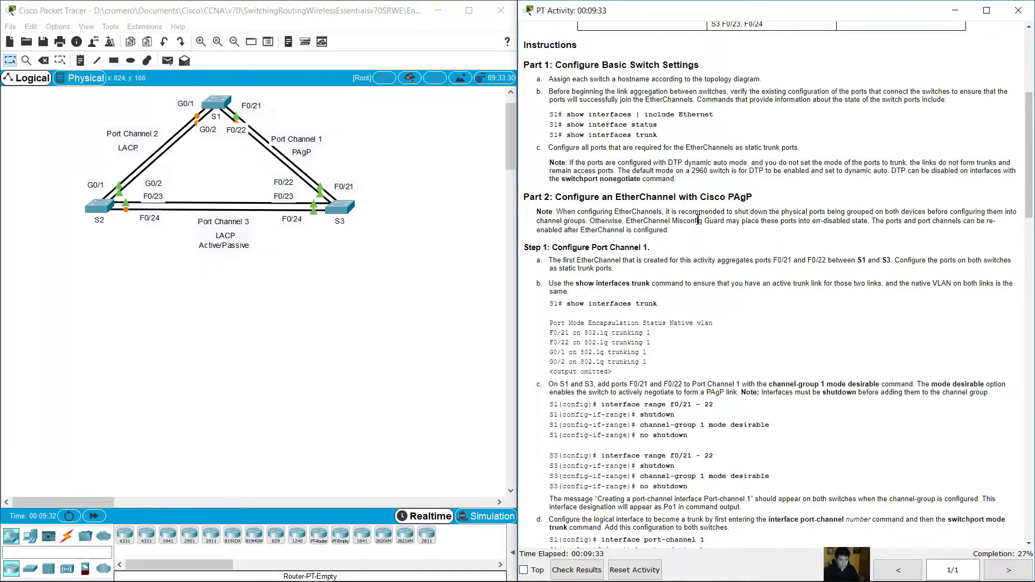
scroll(697, 220, down, 1)
drag(564, 163, 755, 165)
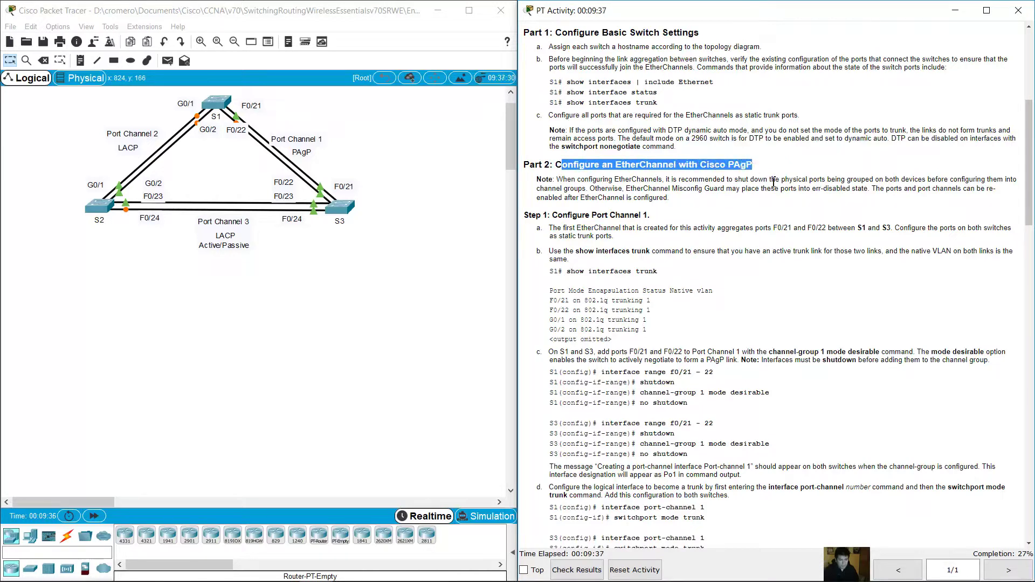
scroll(784, 192, down, 1)
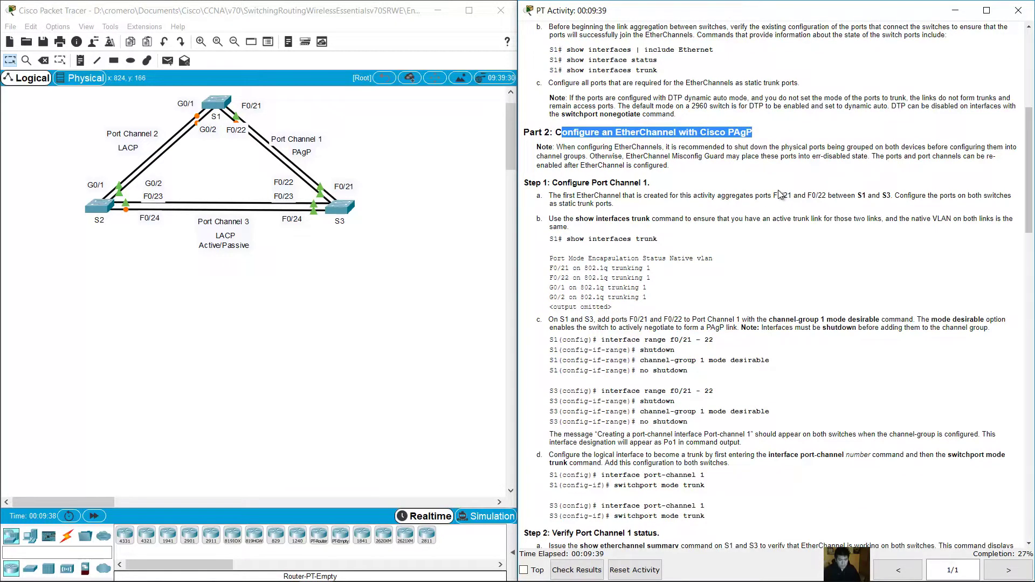
mouse_move(555, 146)
mouse_down()
mouse_move(1028, 152)
mouse_move(572, 156)
mouse_up()
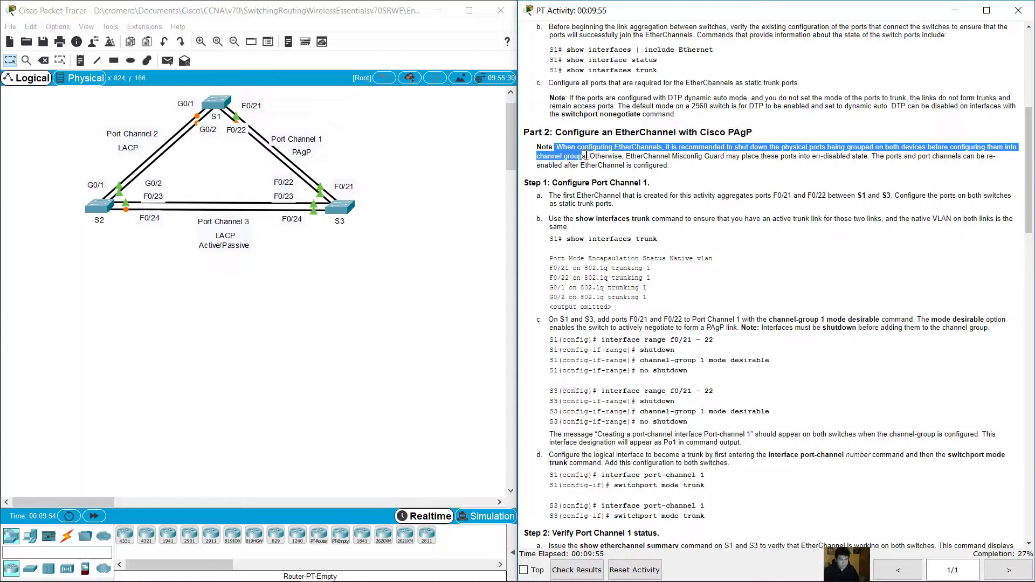
click(586, 156)
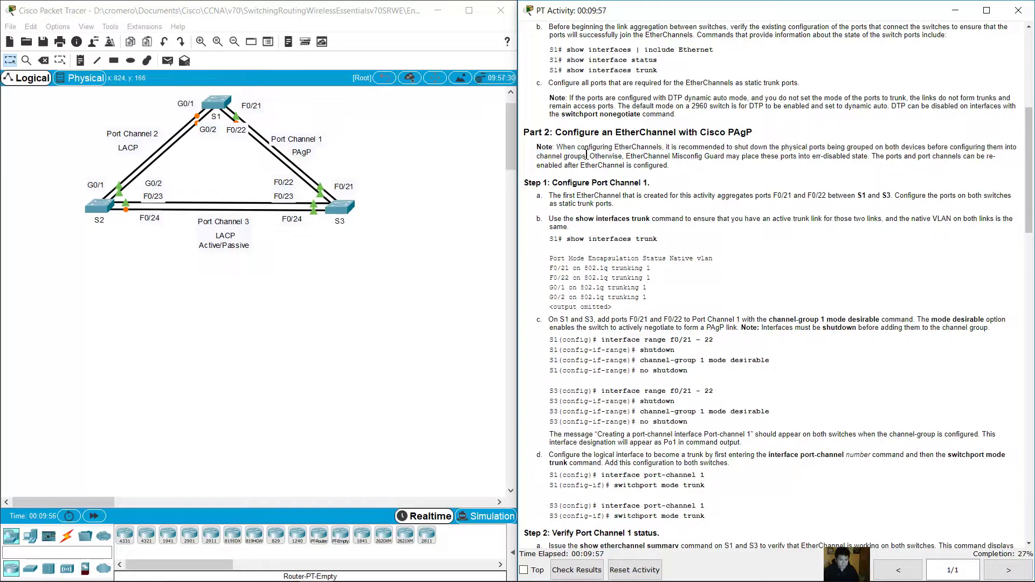
drag(594, 156, 871, 160)
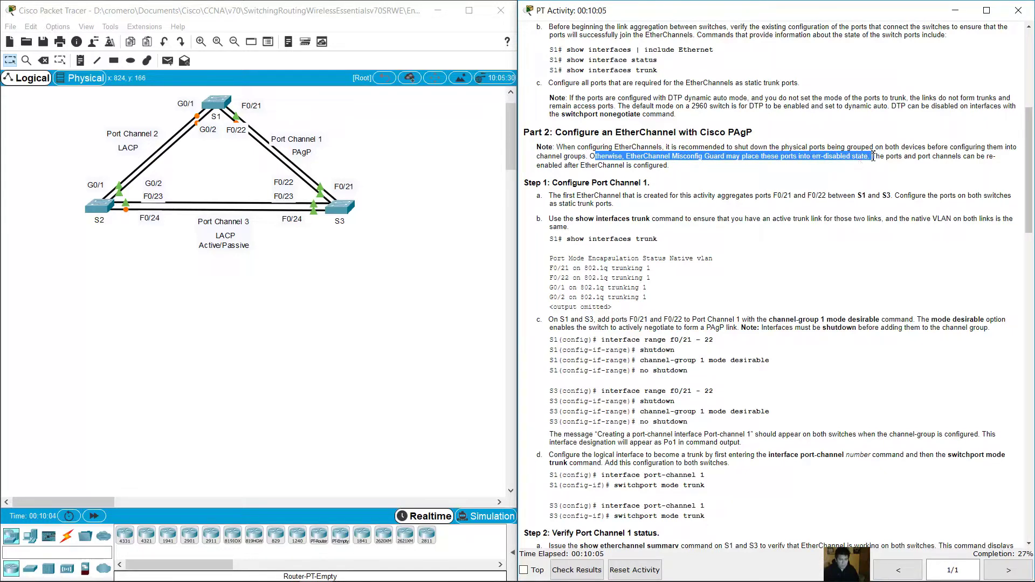
click(879, 156)
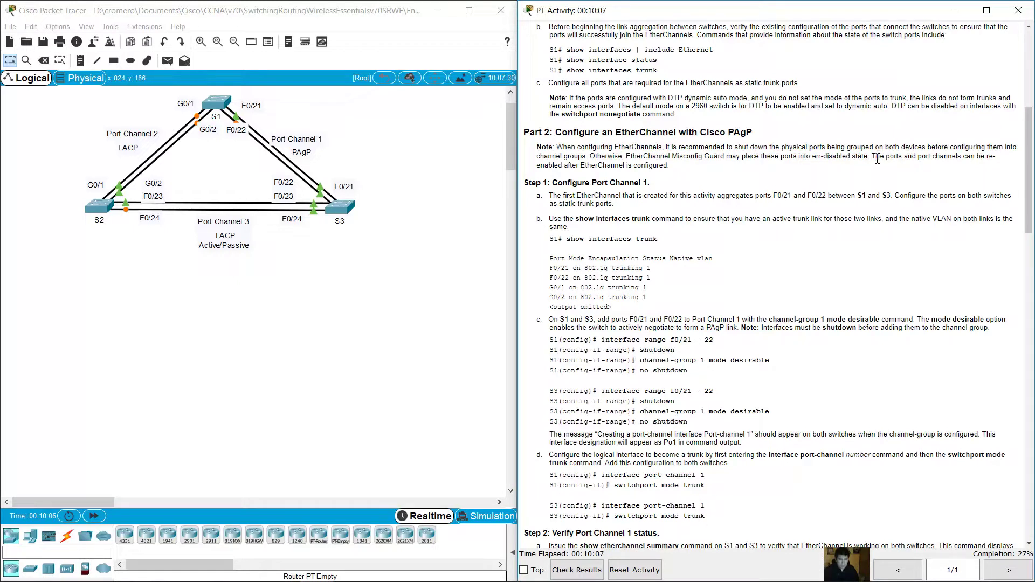
drag(876, 157, 762, 177)
scroll(762, 178, down, 3)
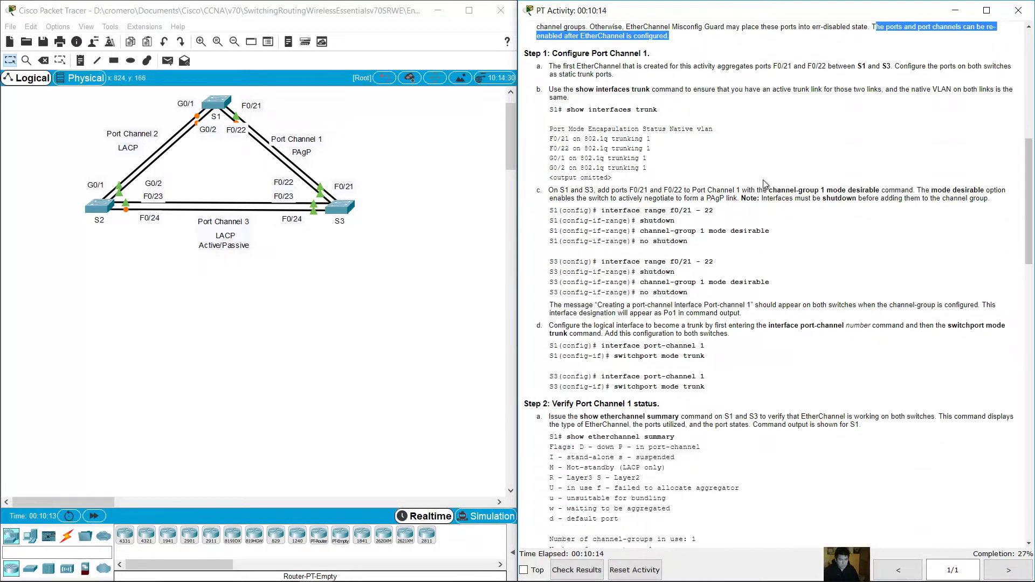
Read the Configure Port Channel 1 heading and examine the F0/21 and F0/22 links between S1 and S3 in the topology.
double_click(560, 53)
drag(595, 56, 654, 58)
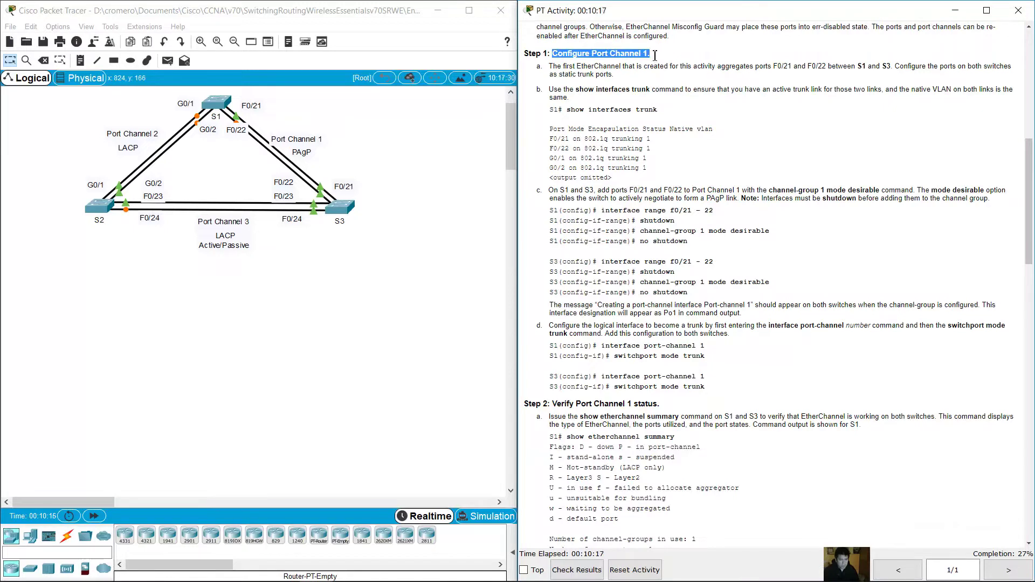
drag(382, 129, 274, 120)
drag(374, 232, 339, 208)
drag(287, 158, 323, 144)
click(211, 104)
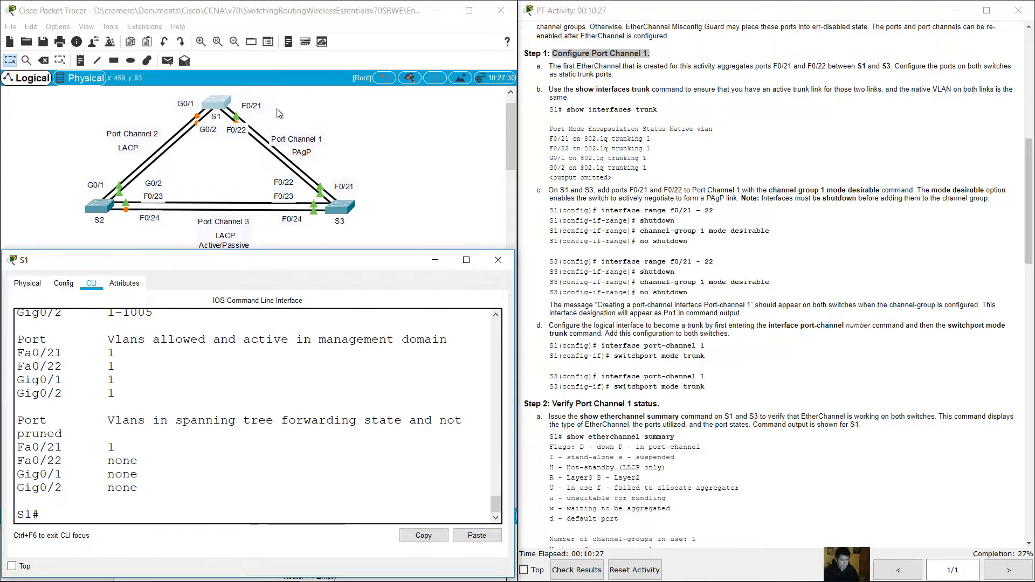
click(276, 109)
drag(289, 97, 241, 141)
On S1, enter global configuration mode, select the interface range f0/21-22 and shut these ports down.
click(215, 102)
text(conf term)
key(Return)
key(Up)
key(Up)
key(Up)
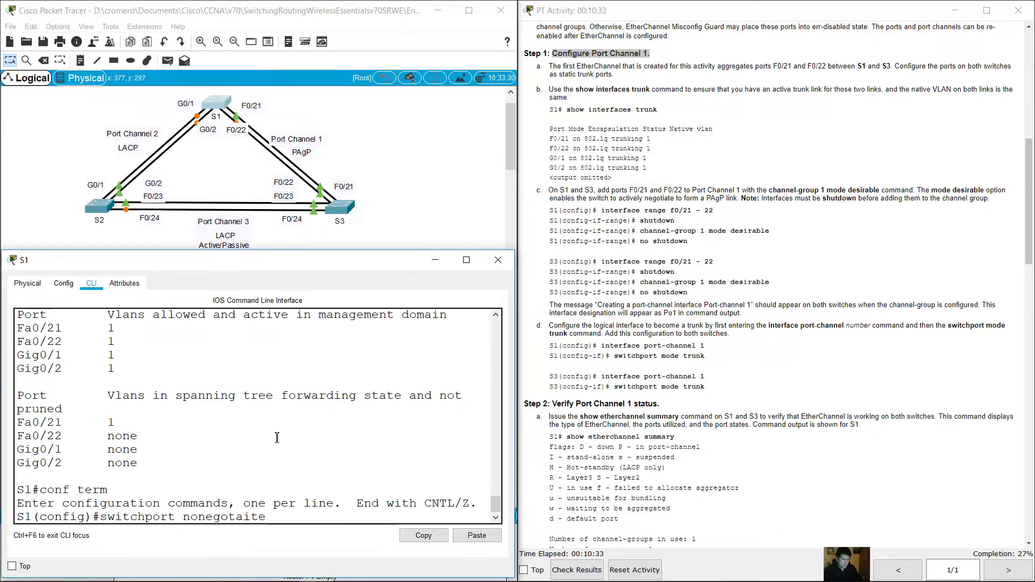
key(BackSpace)
key(BackSpace)
key(BackSpace)
key(BackSpace)
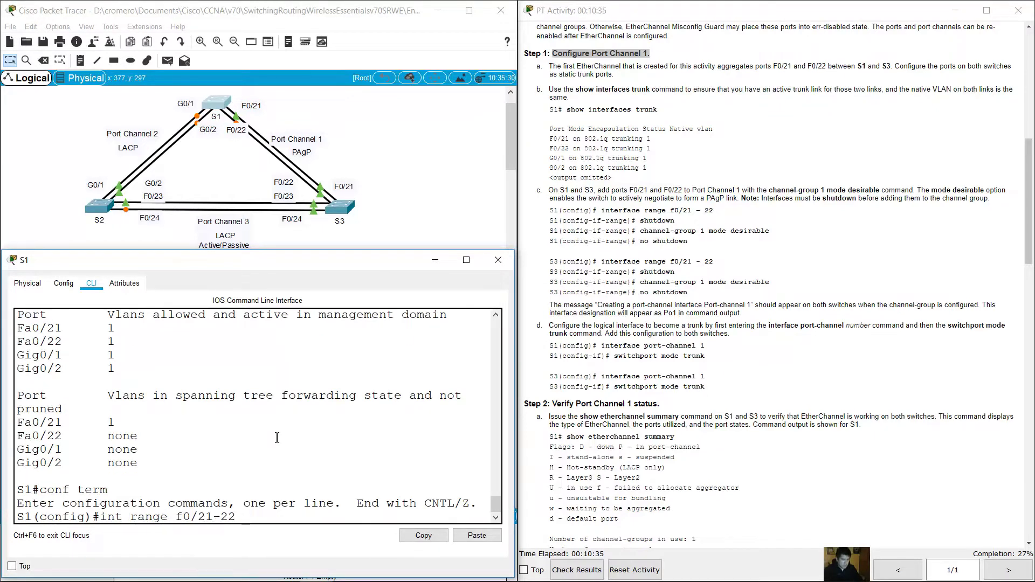
key(Return)
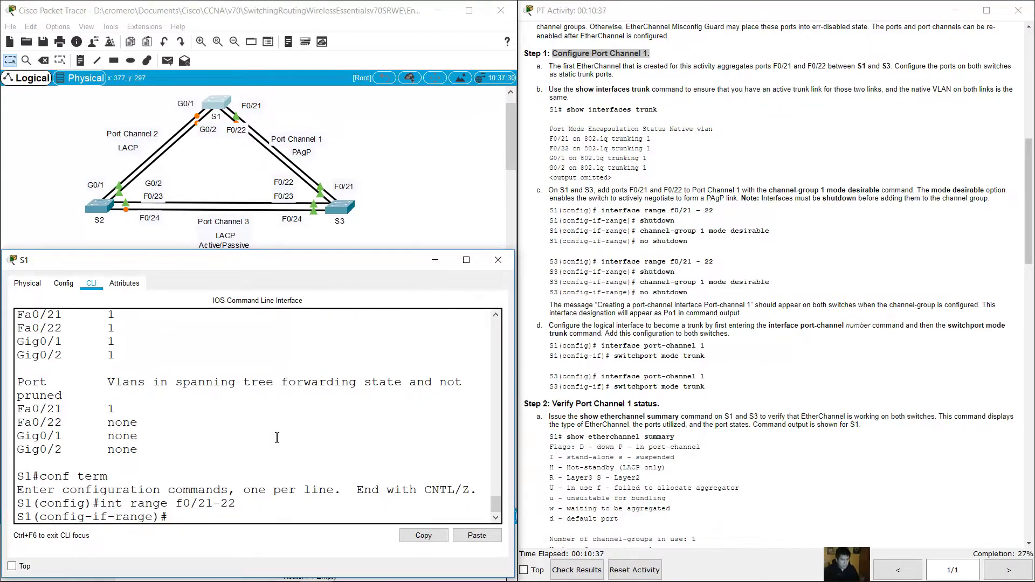
text(shutdown)
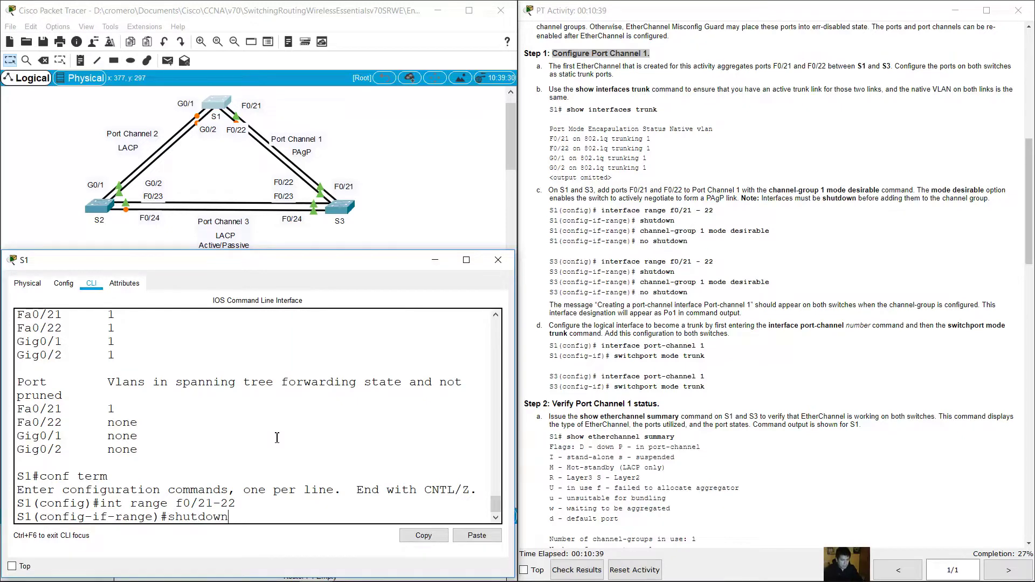
key(Return)
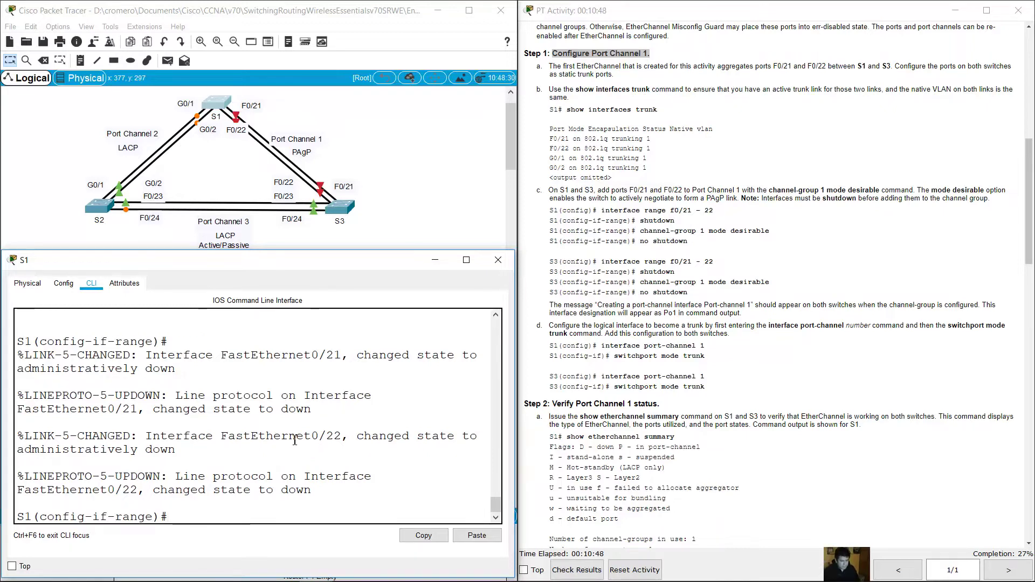
On S1, add the f0/21-22 interface range to channel group 1 in desirable mode, checking the instructions' note on PAgP negotiation.
click(337, 125)
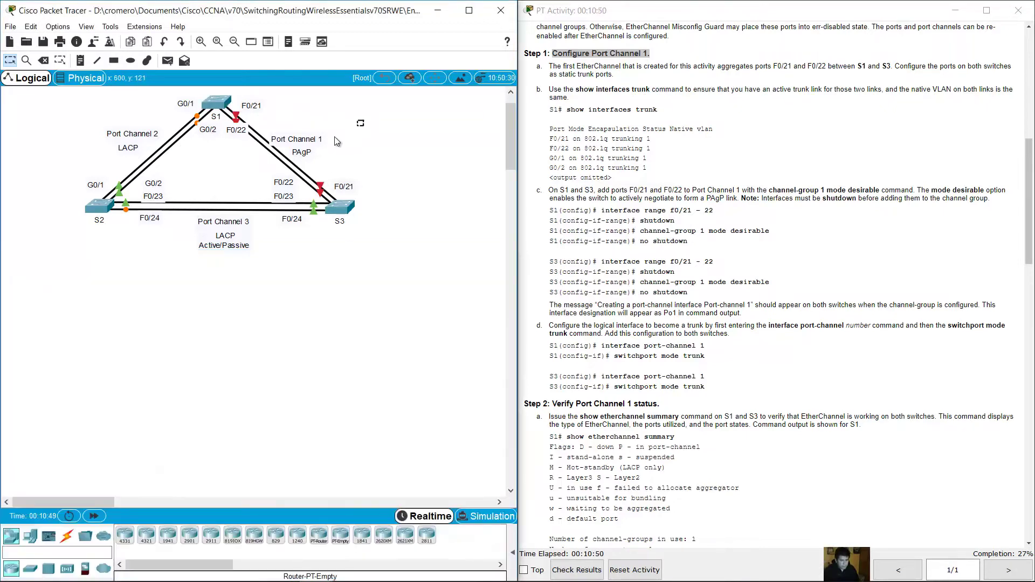
click(231, 105)
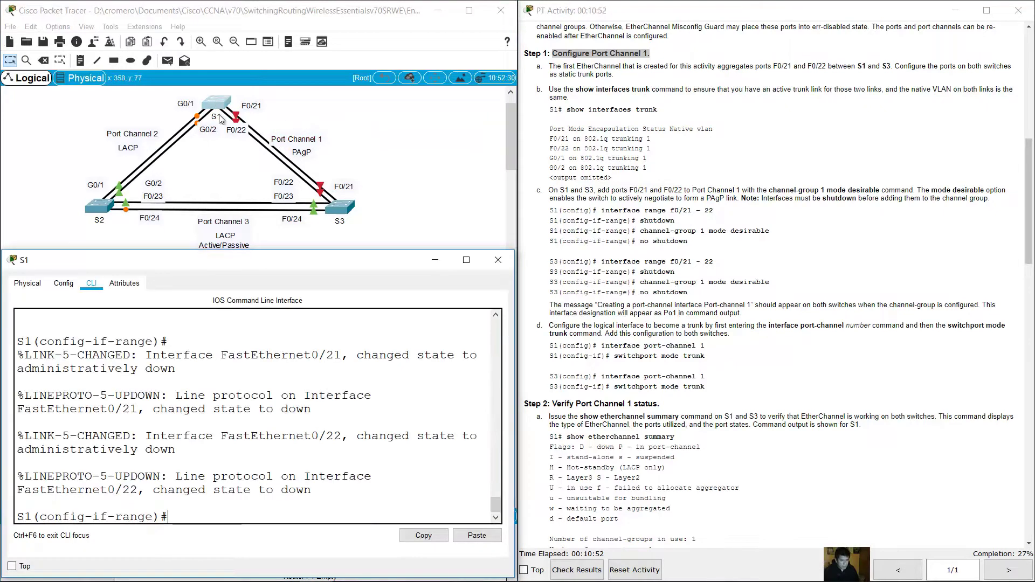
text(channe)
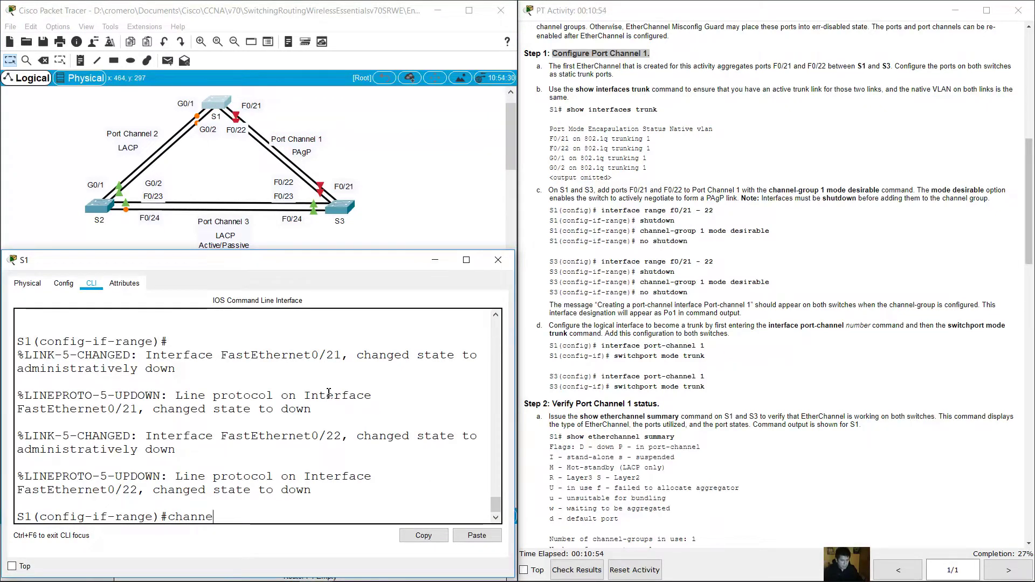
text(l-group 1 mode)
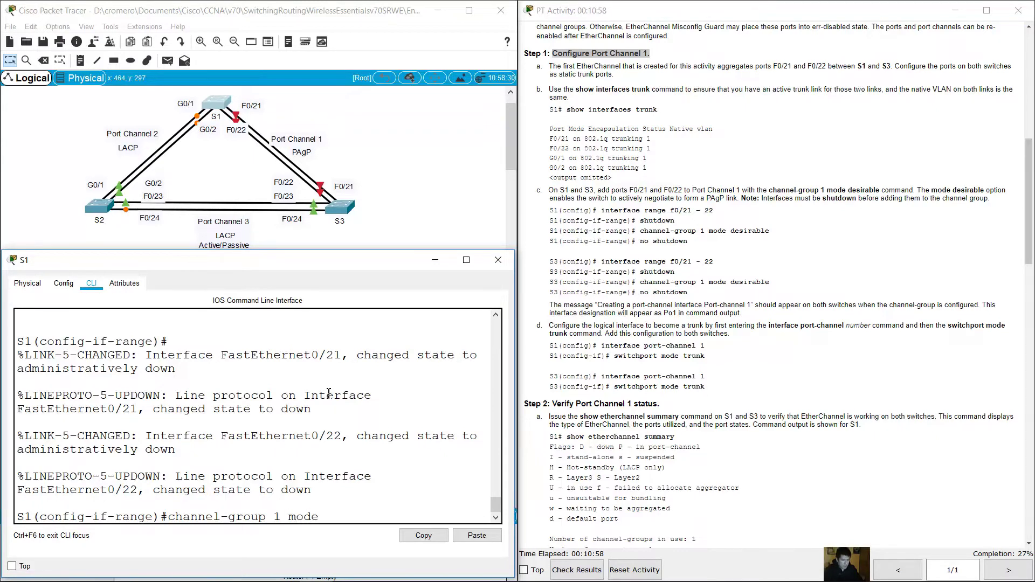
click(314, 160)
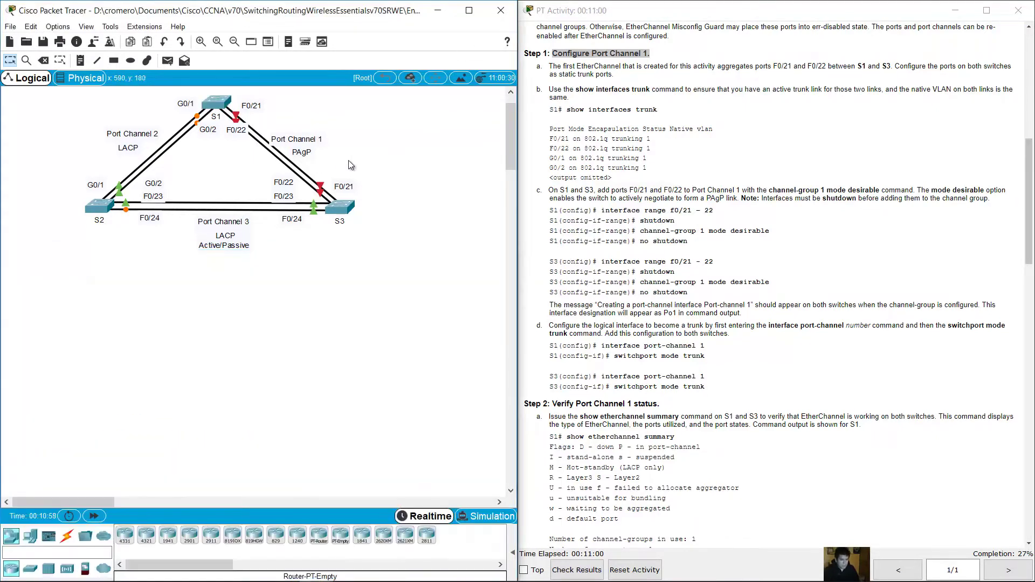
drag(352, 160, 298, 154)
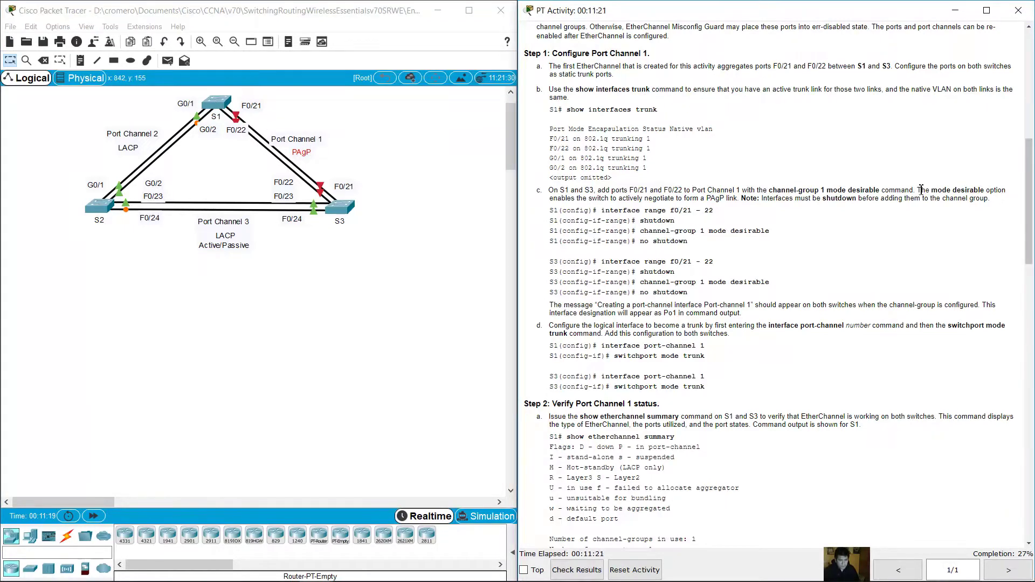
drag(915, 190, 742, 200)
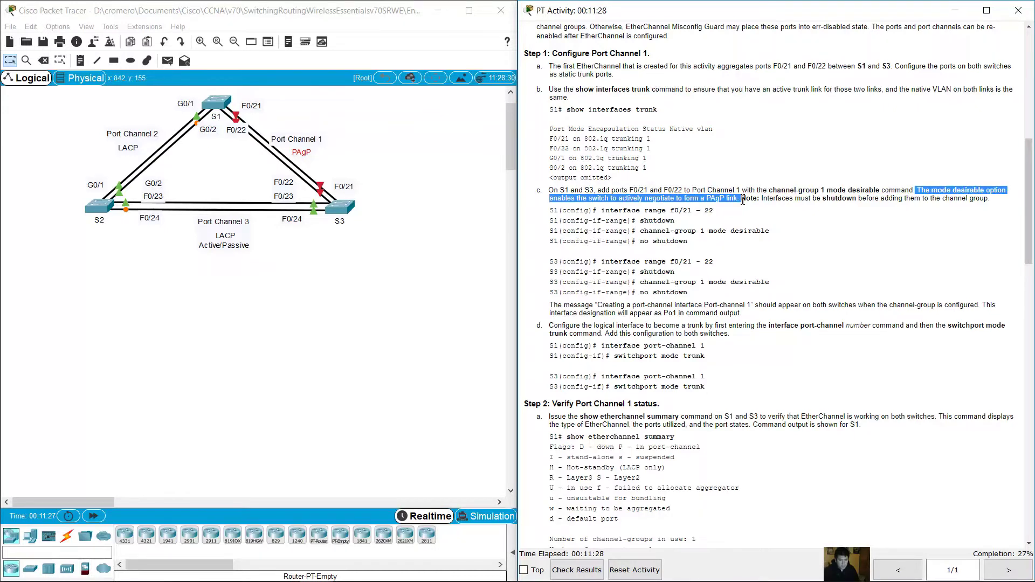
click(222, 101)
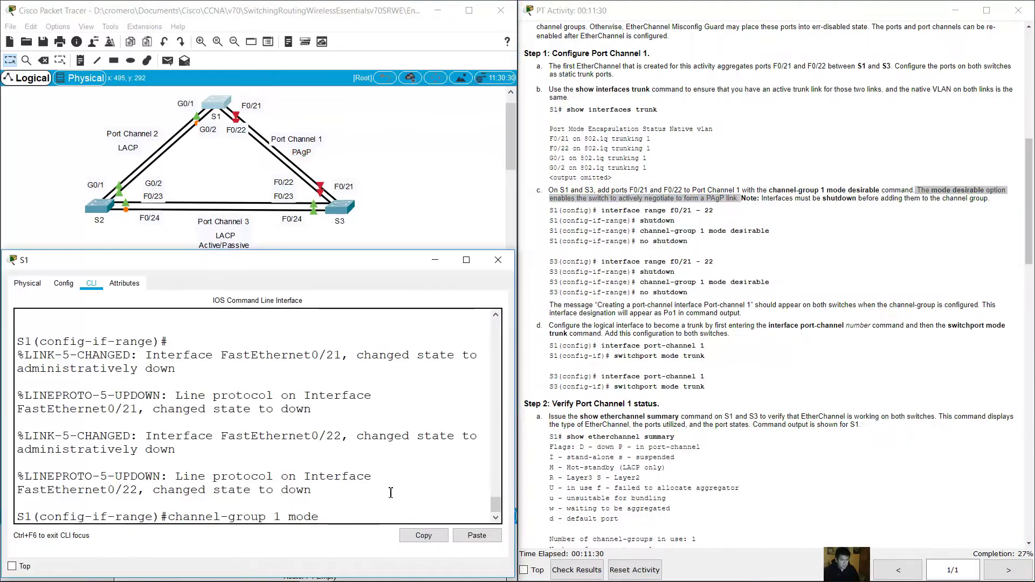
text(desirable)
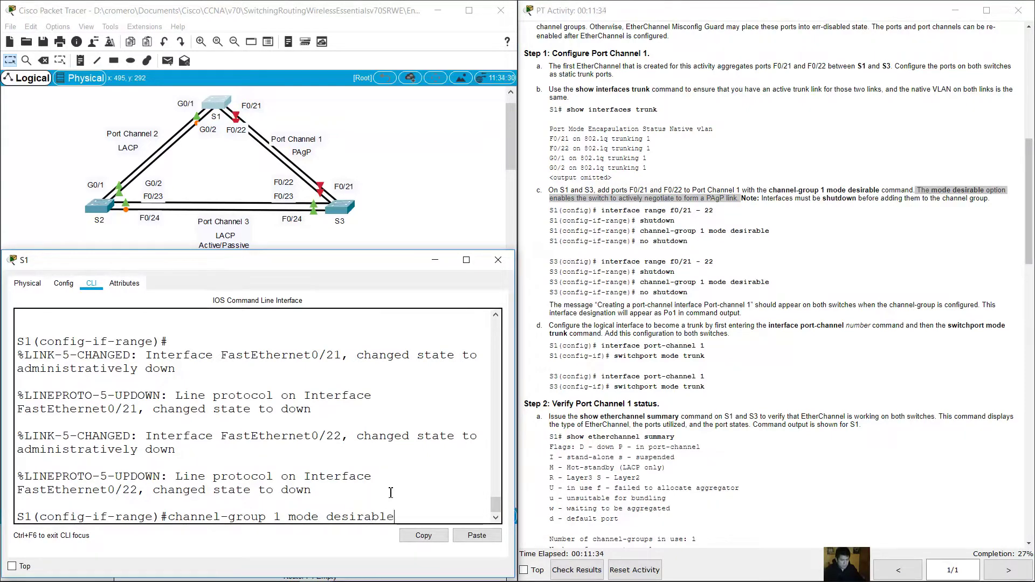
key(Return)
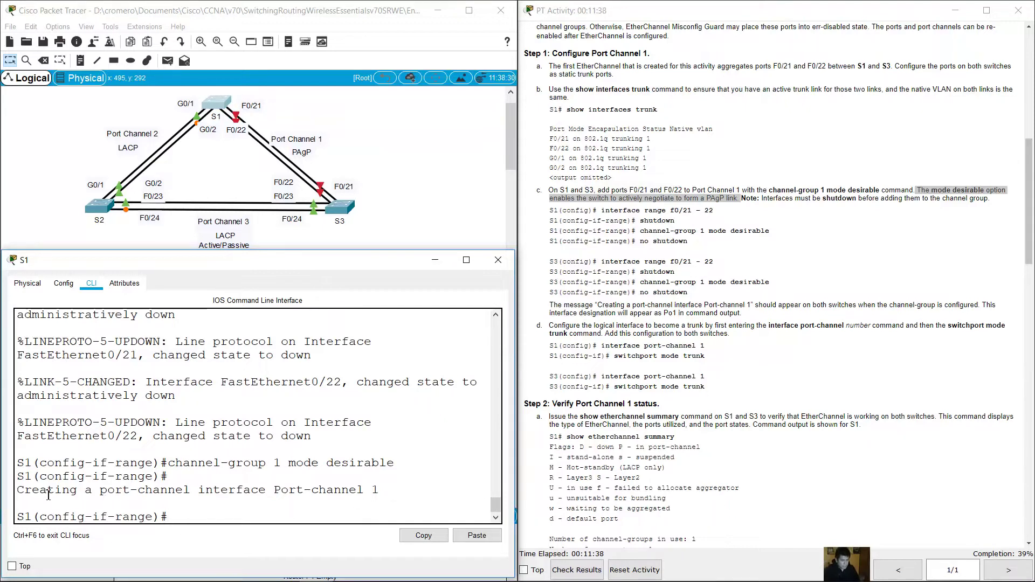
drag(24, 493, 382, 489)
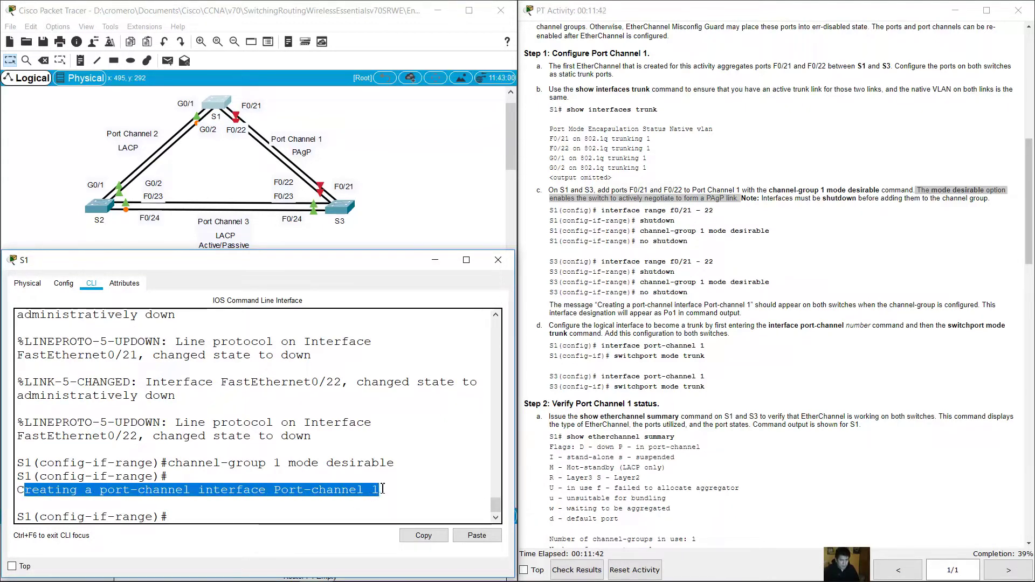
On S3, enter global configuration mode, select the interface range f0/21-22 and shut these ports down.
click(383, 488)
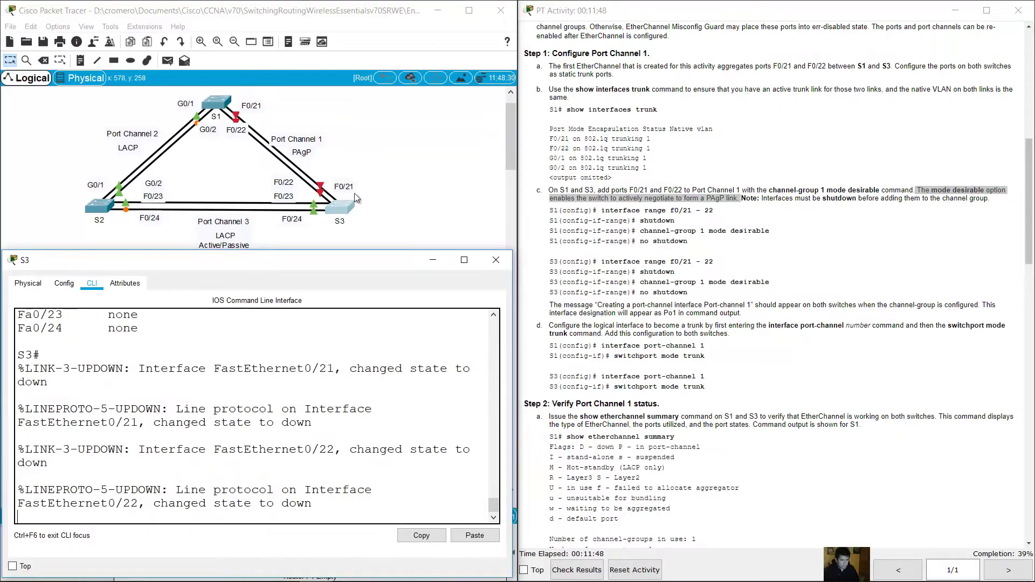
click(358, 186)
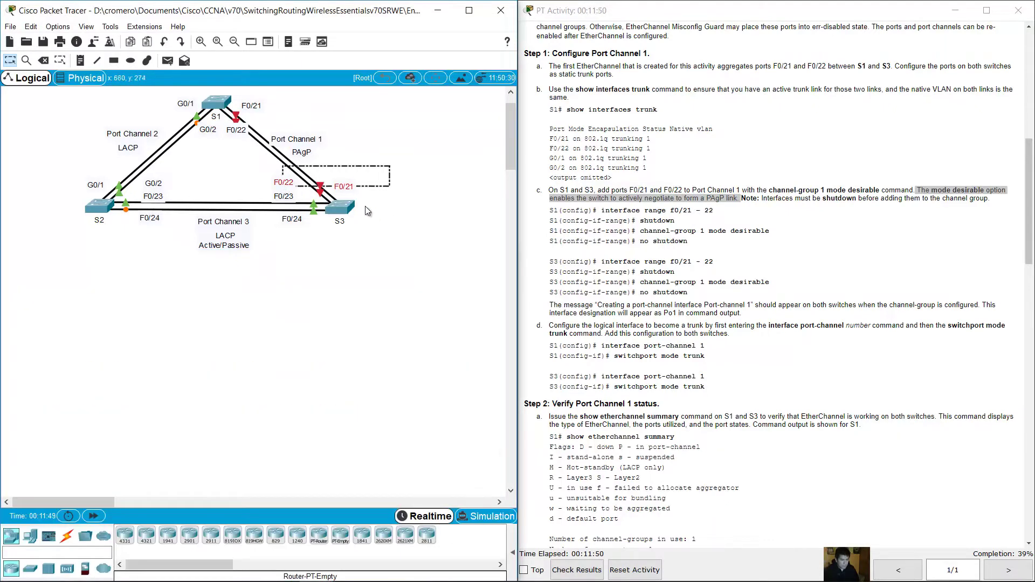
click(340, 207)
key(Return)
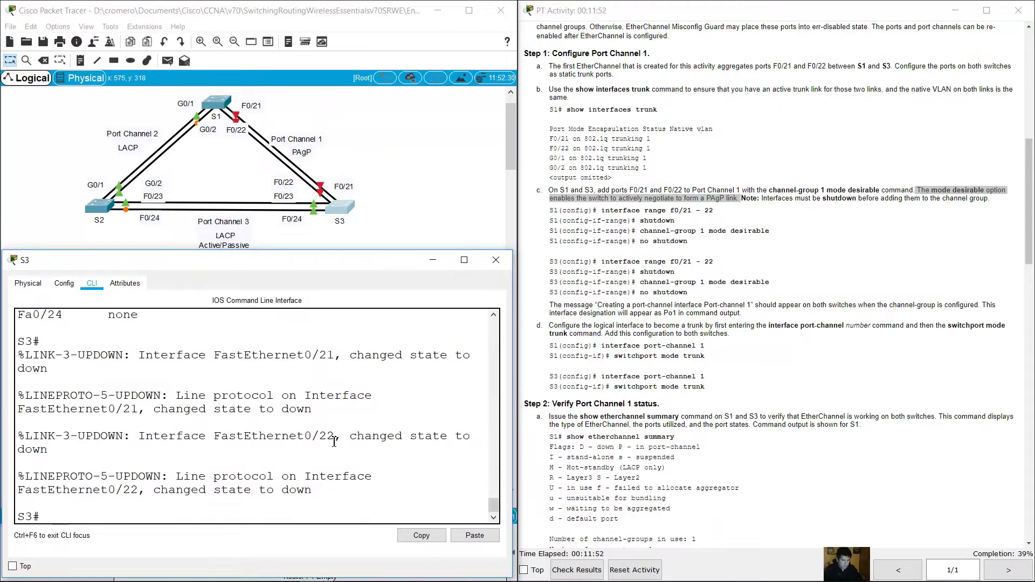
text(conf term)
key(Return)
text(int range f0/21-24)
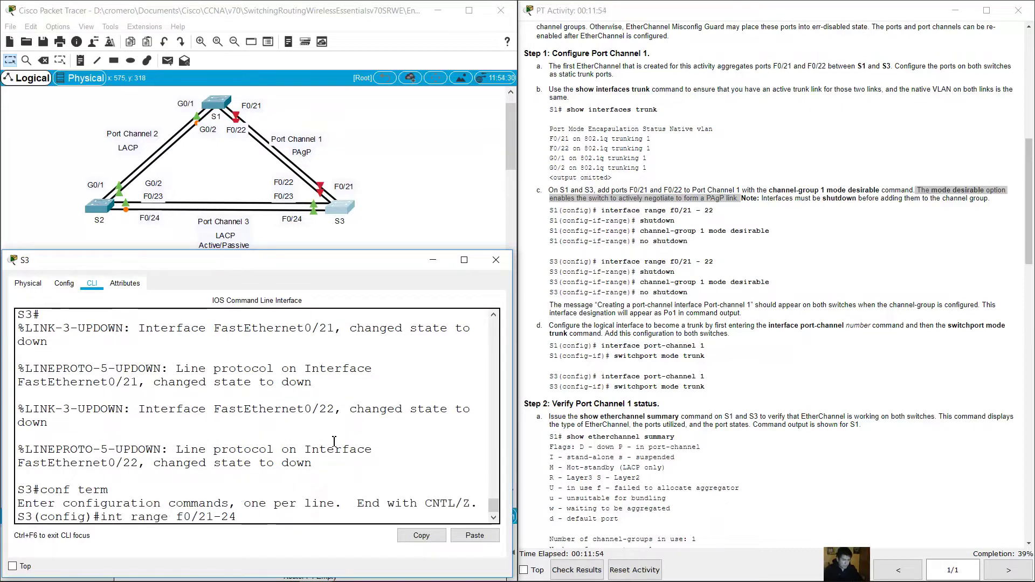
key(BackSpace)
text(2)
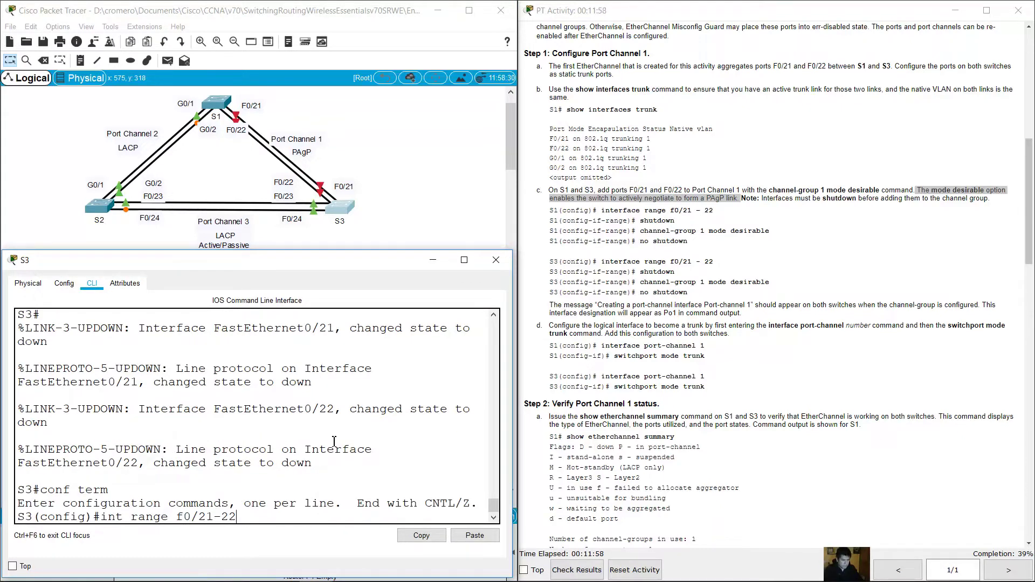
key(Return)
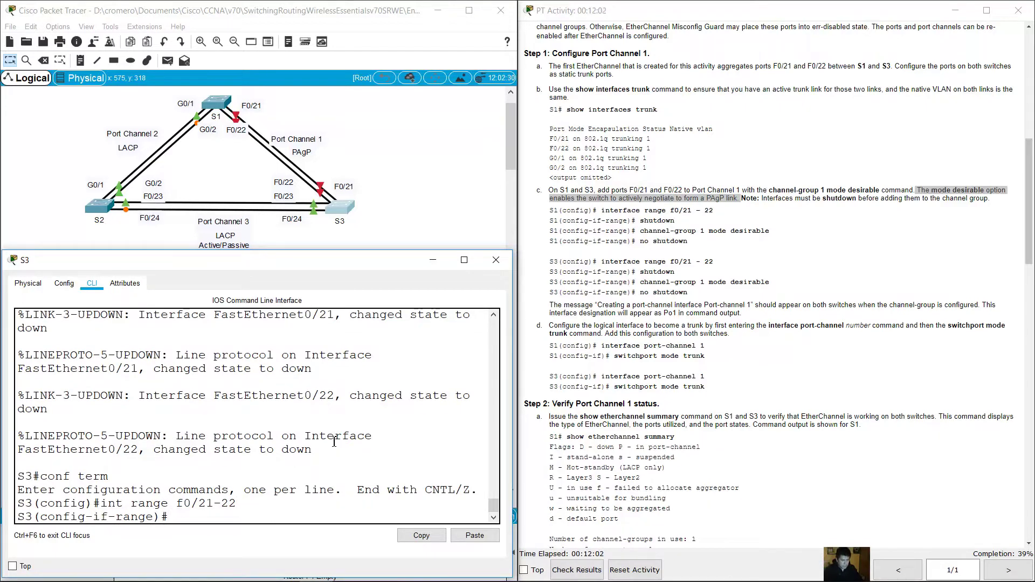
text(shutdown)
key(Return)
key(Return)
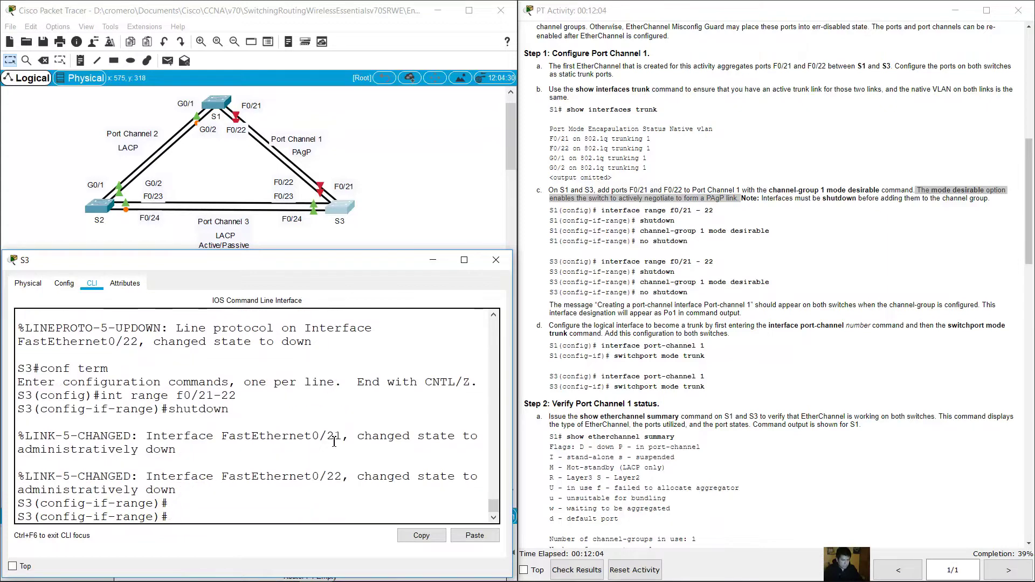
On S3, add the selected interface range to channel group 1 with mode desirable.
text(chanen)
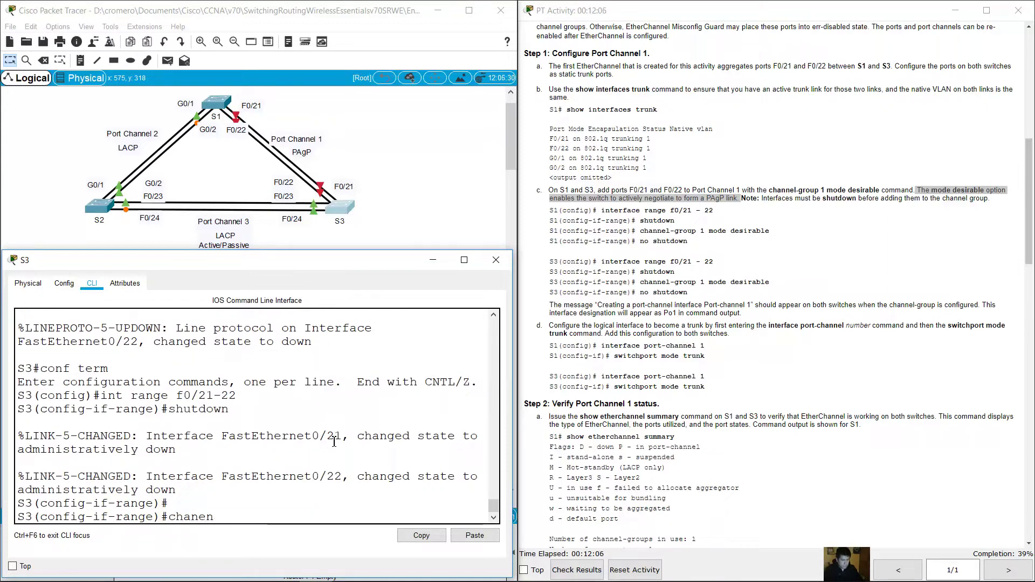
key(BackSpace)
key(BackSpace)
text(nel-group)
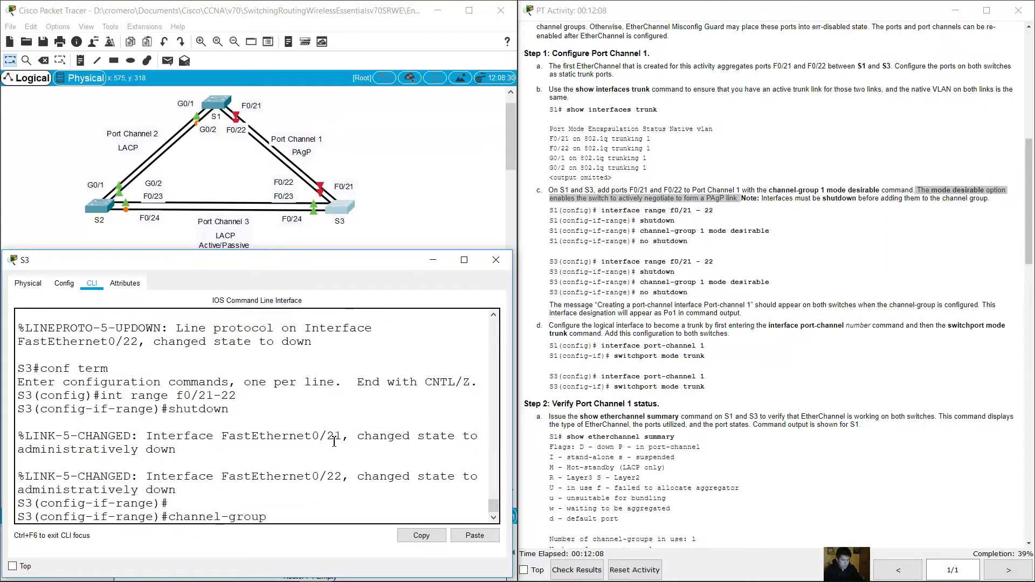
text( 1 mode desirable)
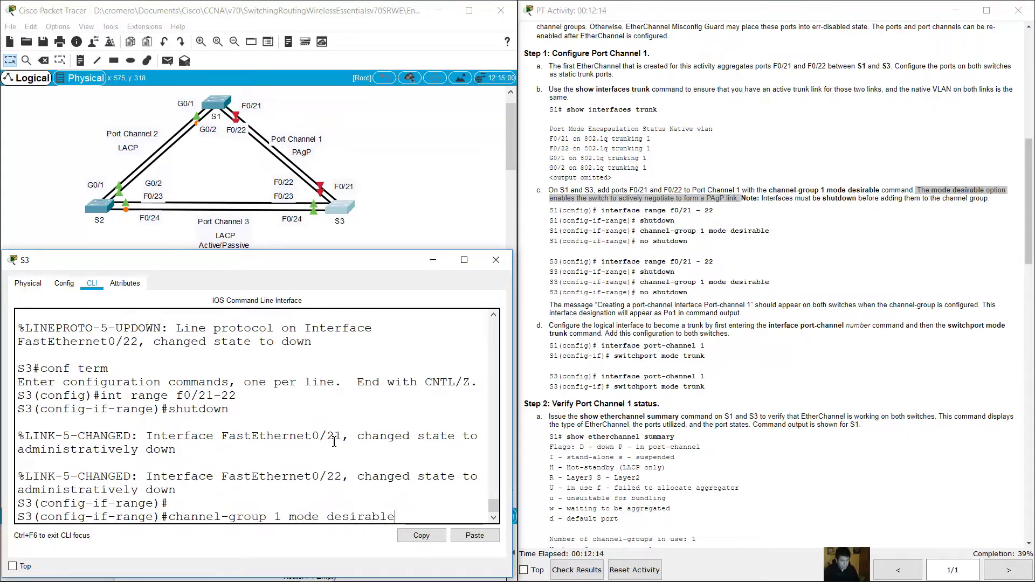
key(Return)
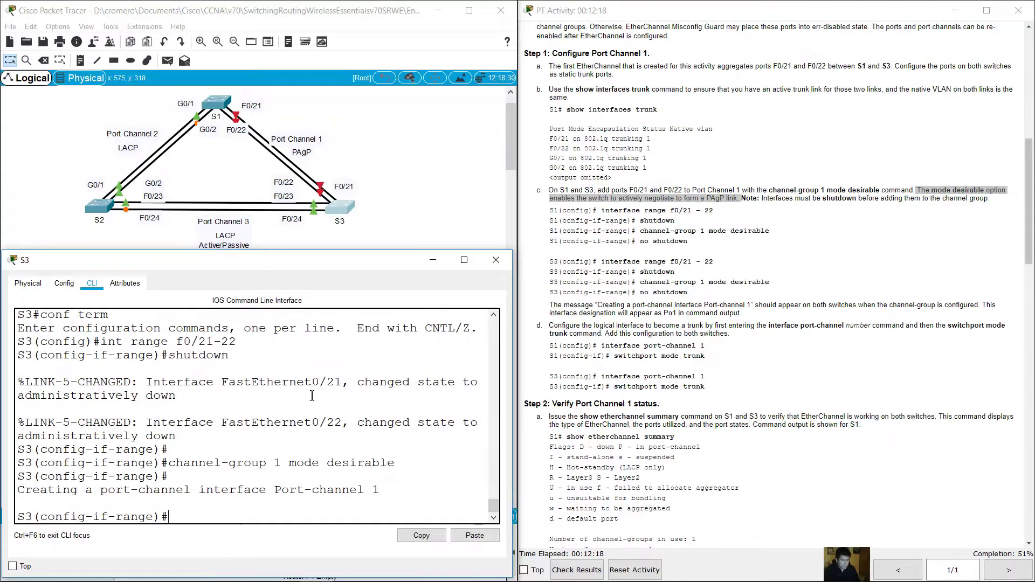
Return to S1 and bring the f0/21-22 ports back up with no shutdown.
click(222, 108)
click(222, 108)
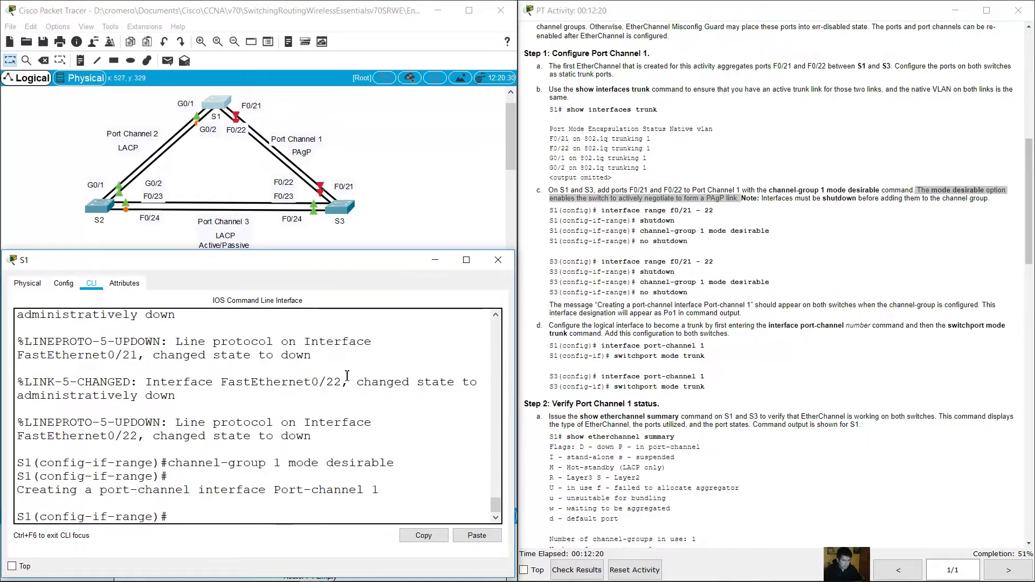
text(no shutdown)
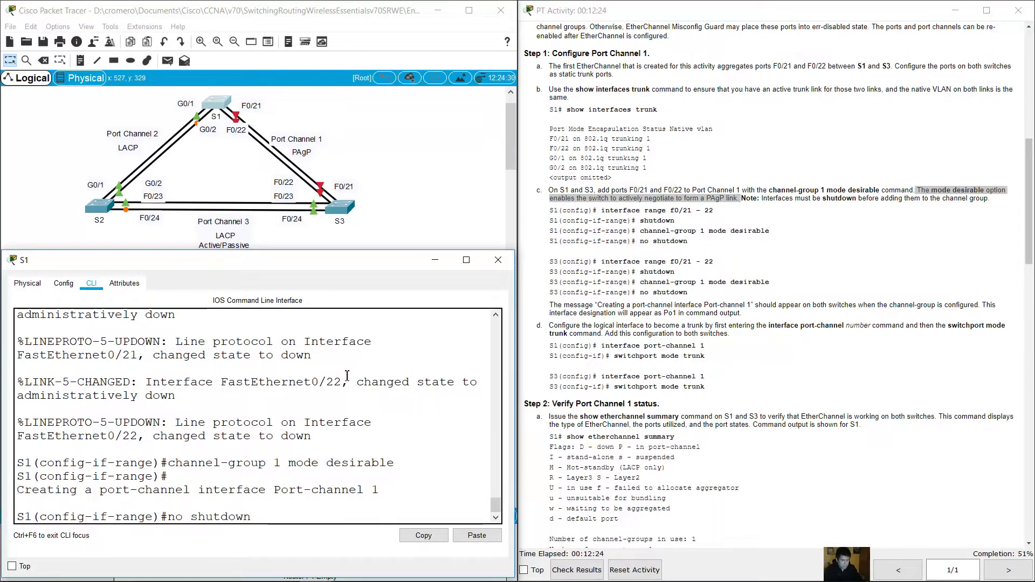
key(Return)
key(Return)
Switch to S3 and re-enable its f0/21-22 ports with no shutdown.
click(340, 207)
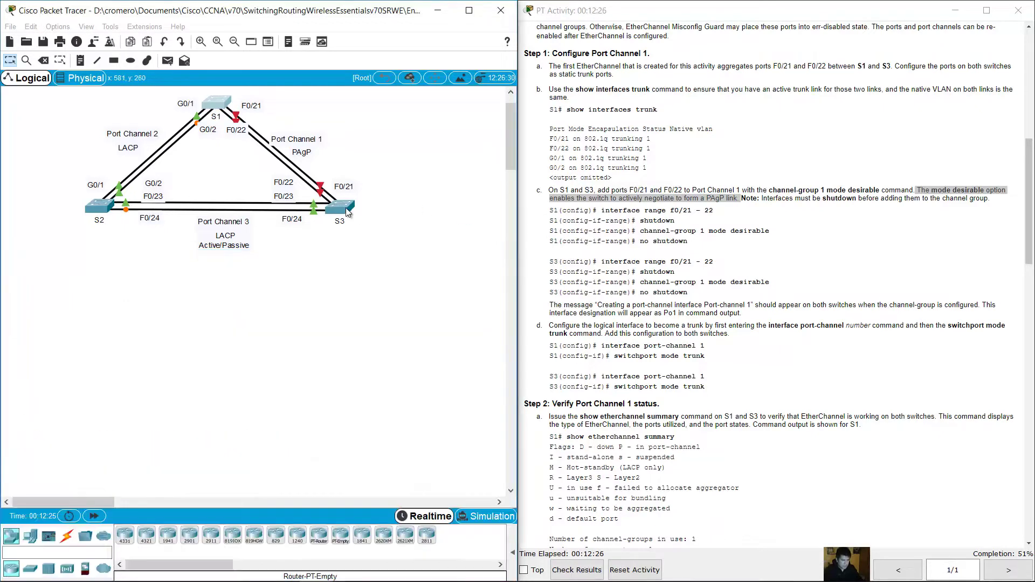
text(no shutdow)
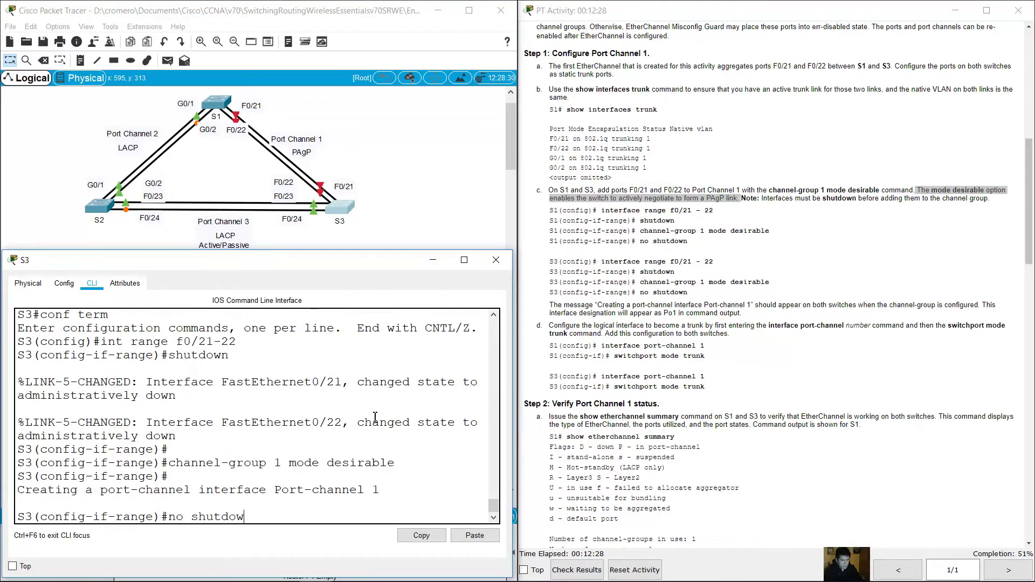
text(n)
key(Return)
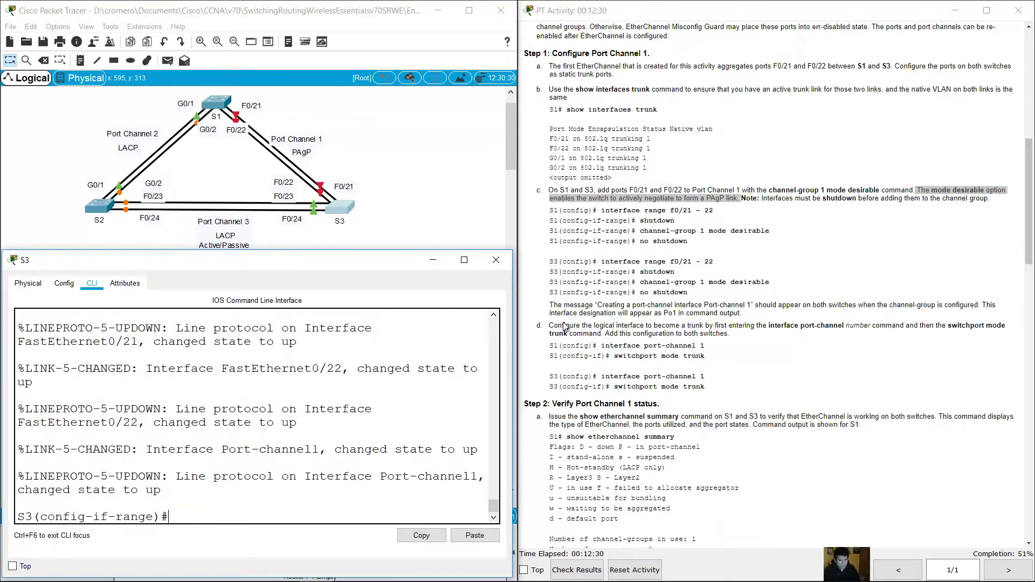
Read the instructions' note about the port-channel creation message and look for that message in the S3 command output.
click(761, 266)
scroll(762, 267, down, 4)
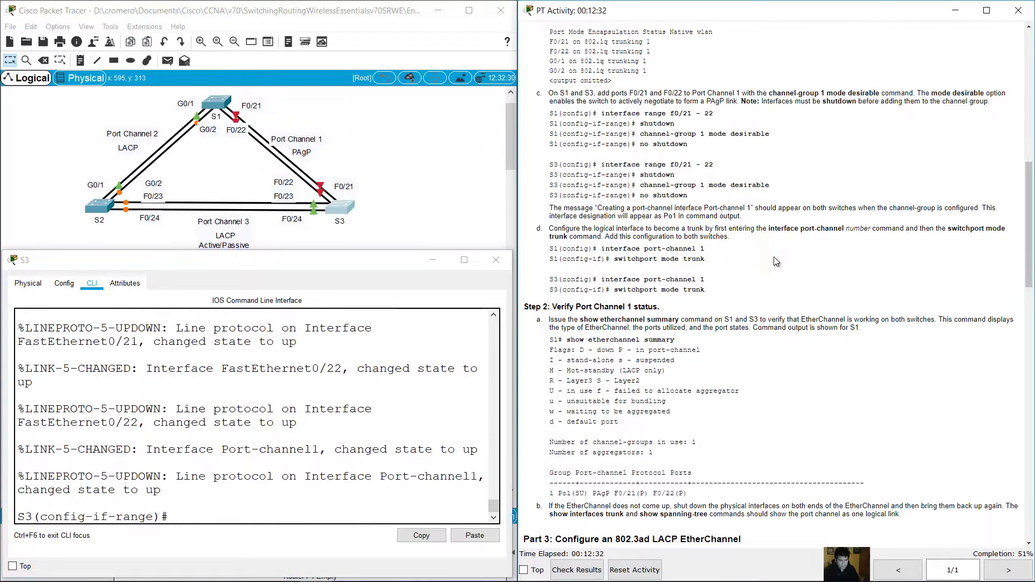
scroll(773, 256, down, 3)
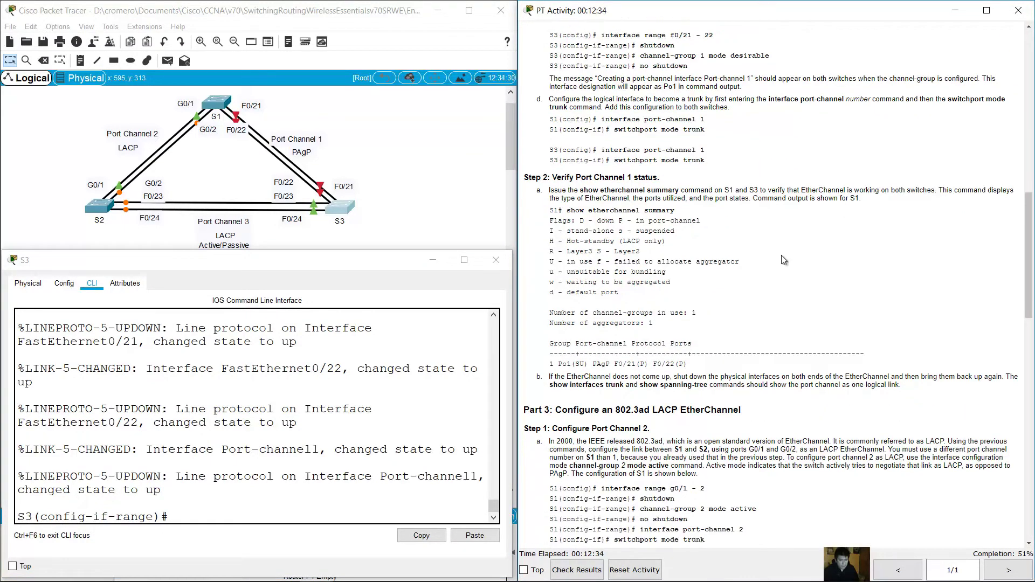
drag(554, 80, 982, 76)
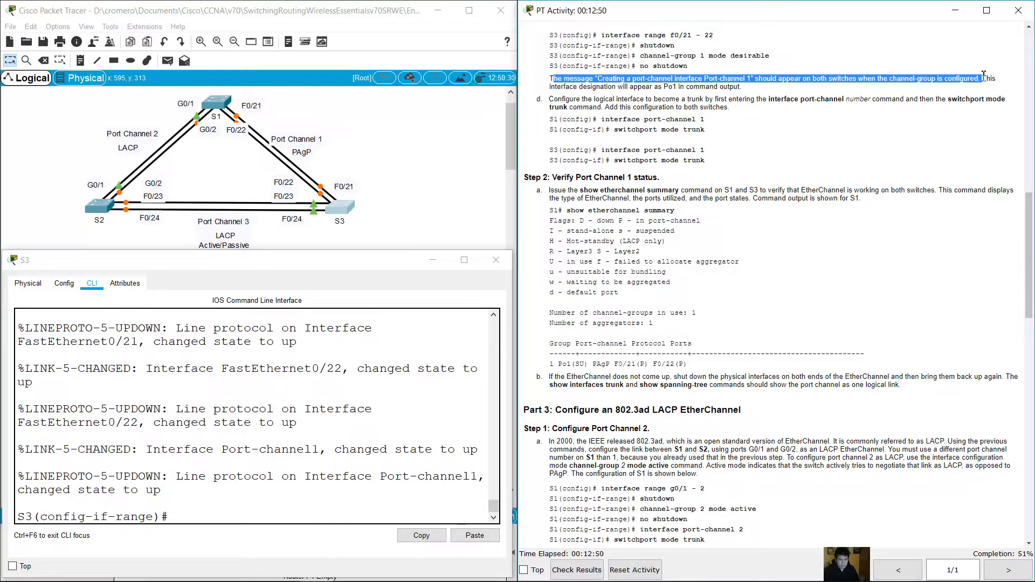
click(193, 454)
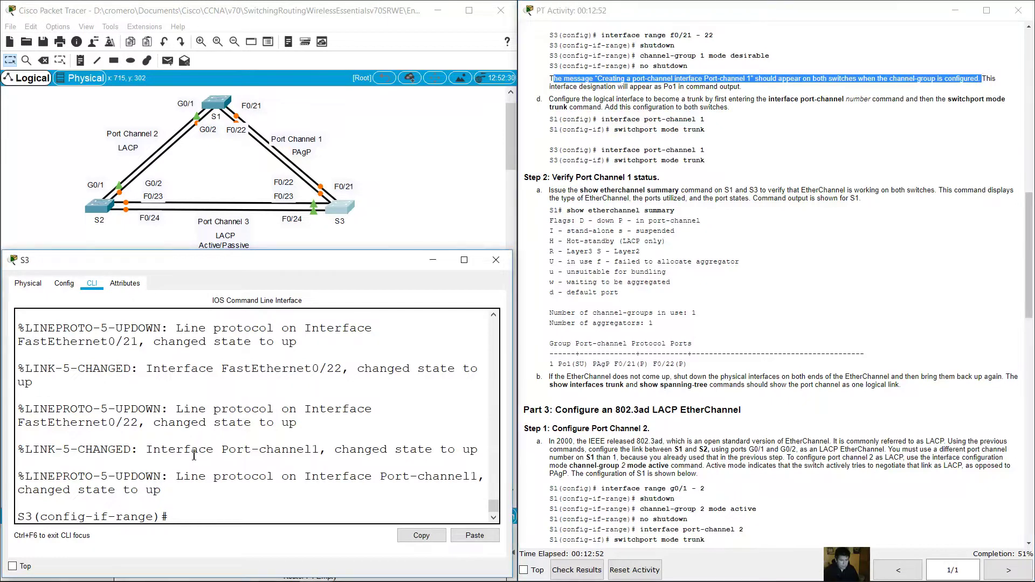
scroll(195, 454, up, 2)
scroll(196, 454, up, 3)
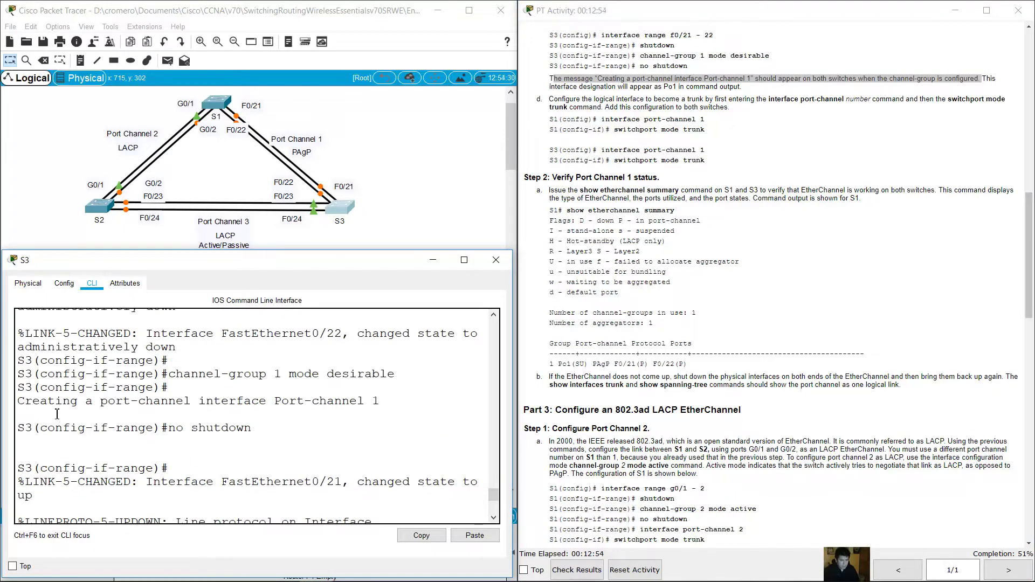
drag(18, 403, 397, 399)
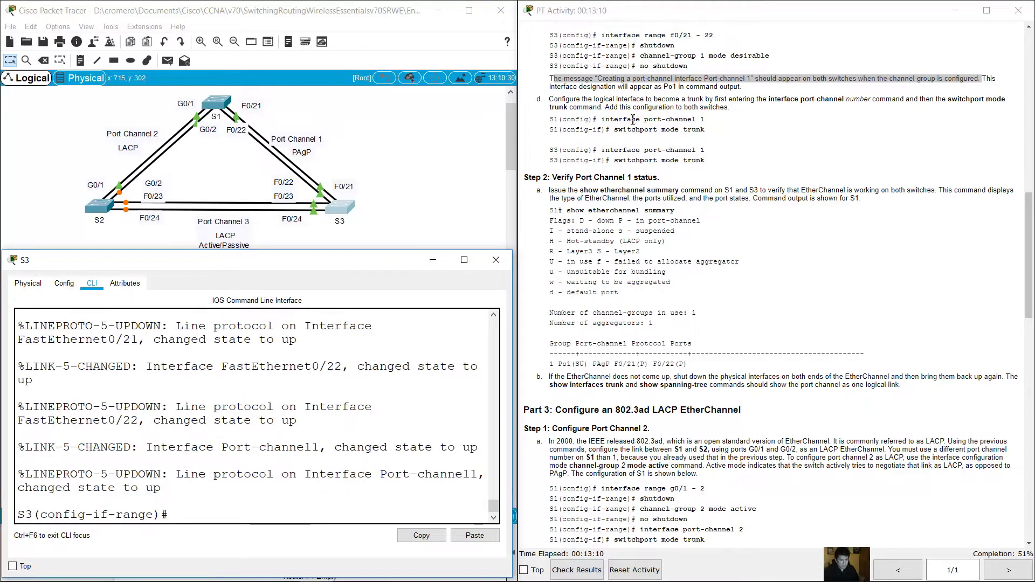
Read instruction step d and examine the interface port-channel 1 and switchport mode trunk commands for S1 and S3.
drag(548, 99, 703, 99)
drag(553, 119, 714, 134)
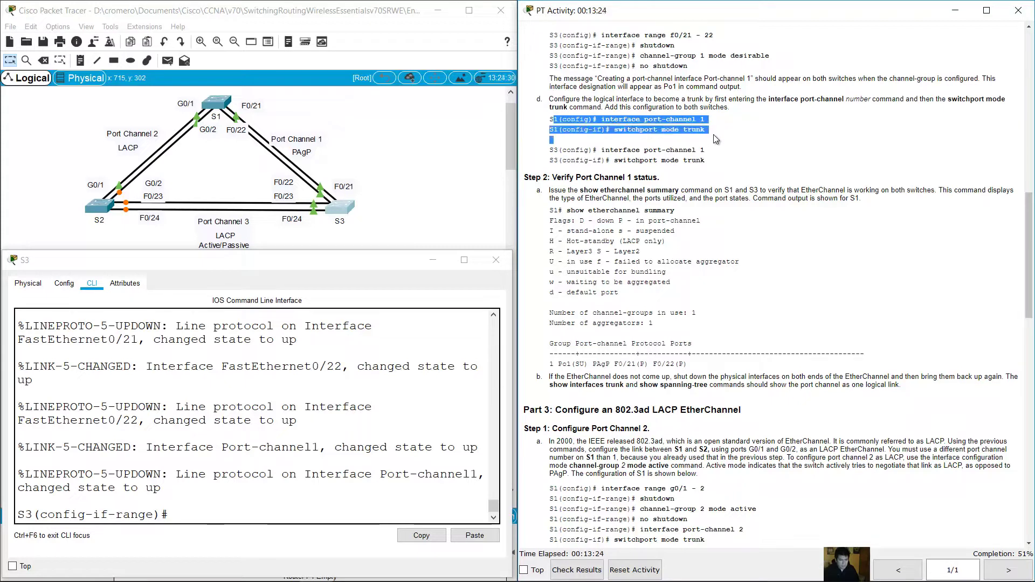
drag(564, 149, 715, 160)
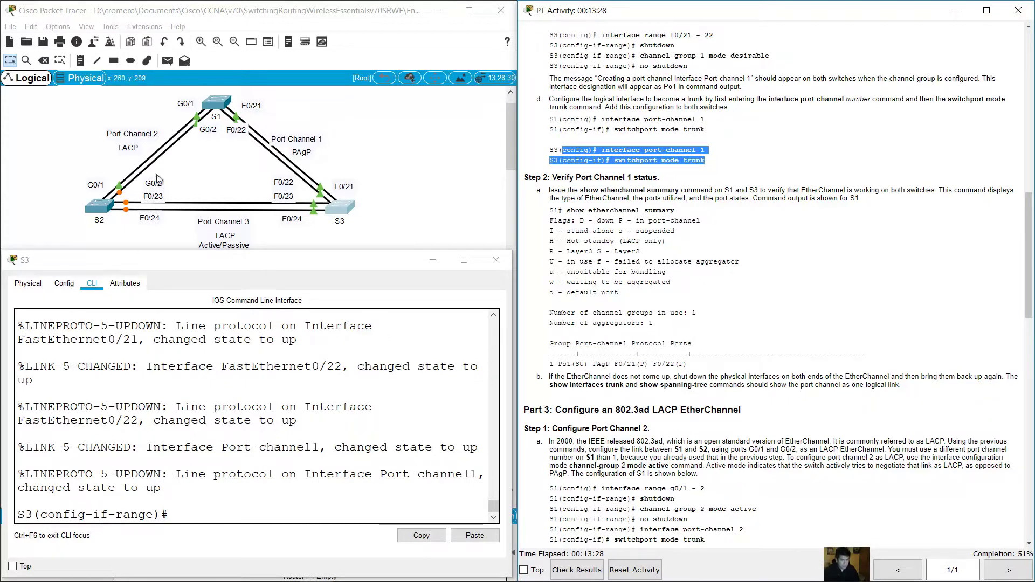
On S1, enter interface port-channel 1 and configure it with switchport mode trunk.
key(alt+Tab)
click(286, 372)
key(Return)
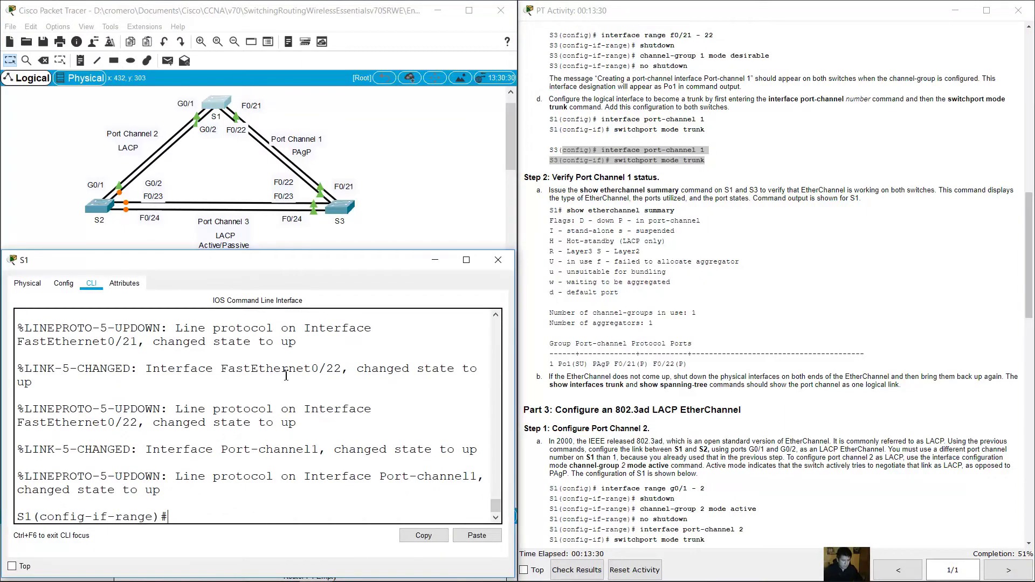
text(int port-channel 1)
key(Return)
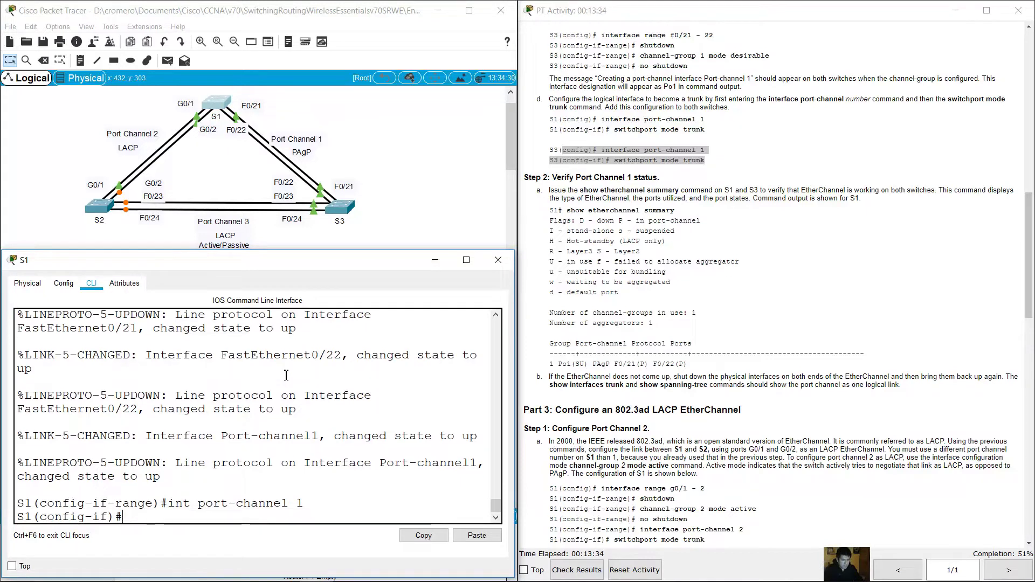
text(switchport mode trunk)
key(Return)
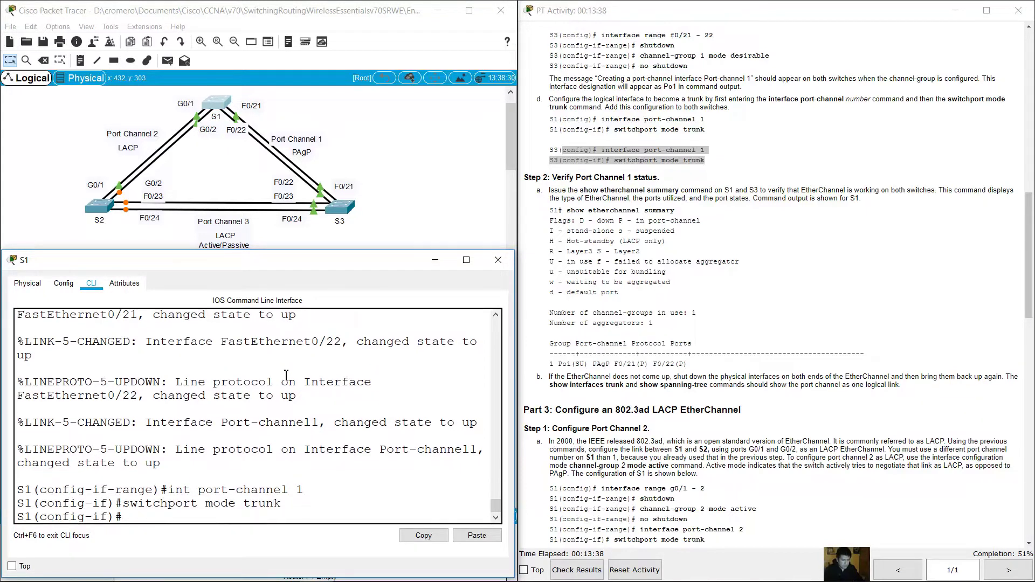
Switch to S3 and make its interface port-channel 1 a trunk with switchport mode trunk.
click(345, 209)
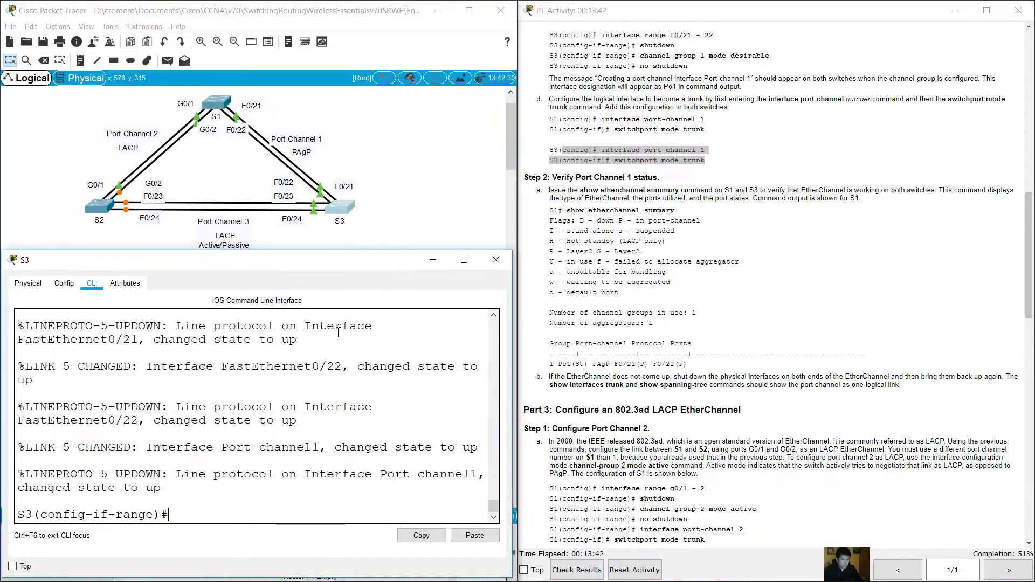
text(int port-c)
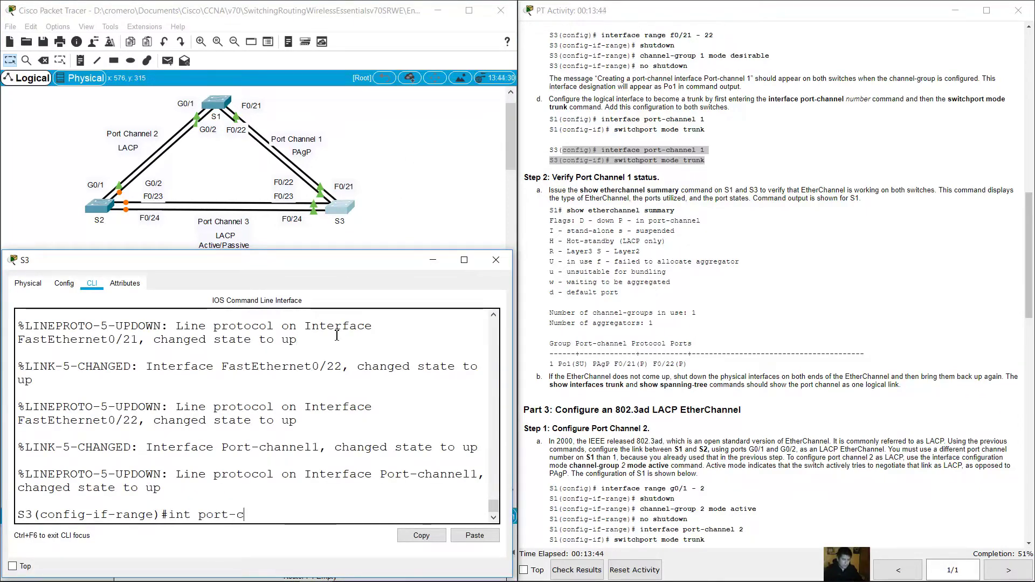
text(hannel 1)
key(Return)
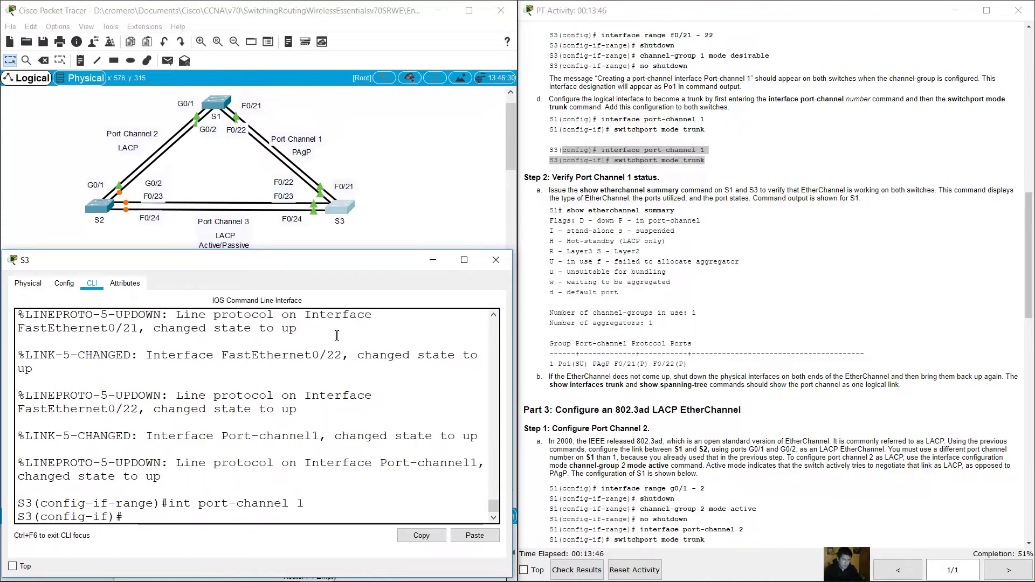
text(swt)
text(tch)
text(port mode trunk)
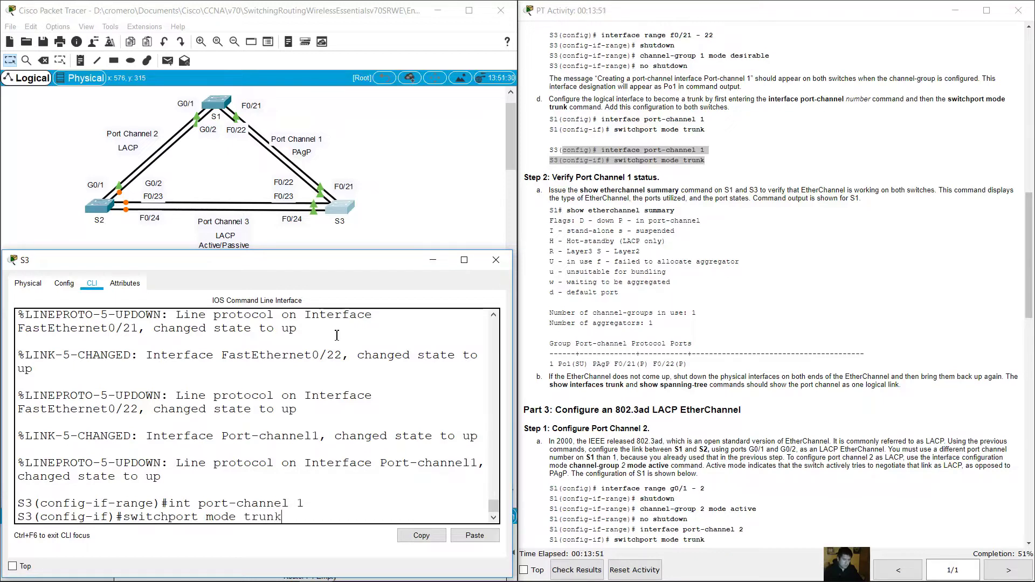
key(Return)
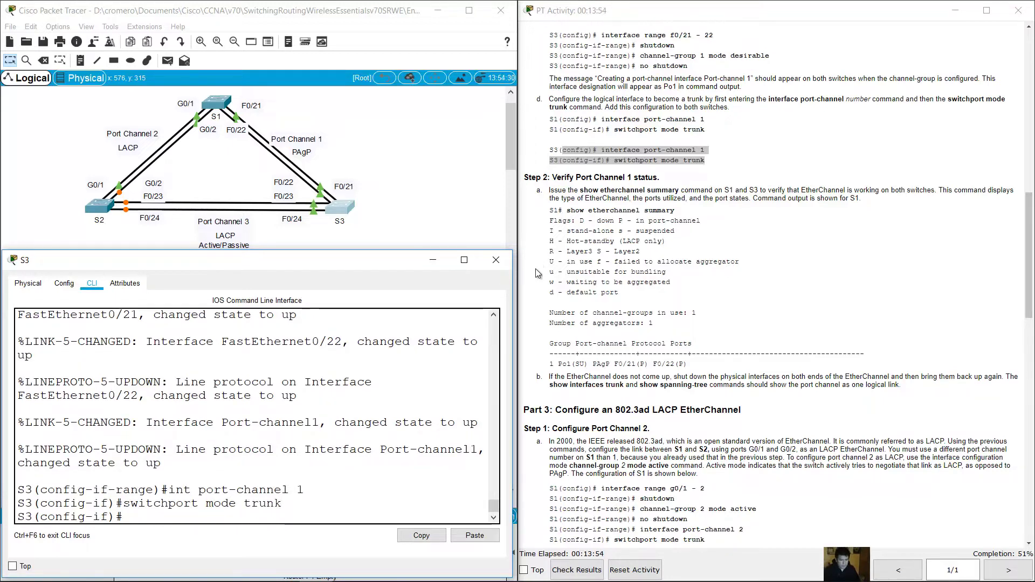
Following the Port Channel 1 verification step, leave configuration mode on S3 and run show etherchannel summary.
drag(556, 178, 694, 178)
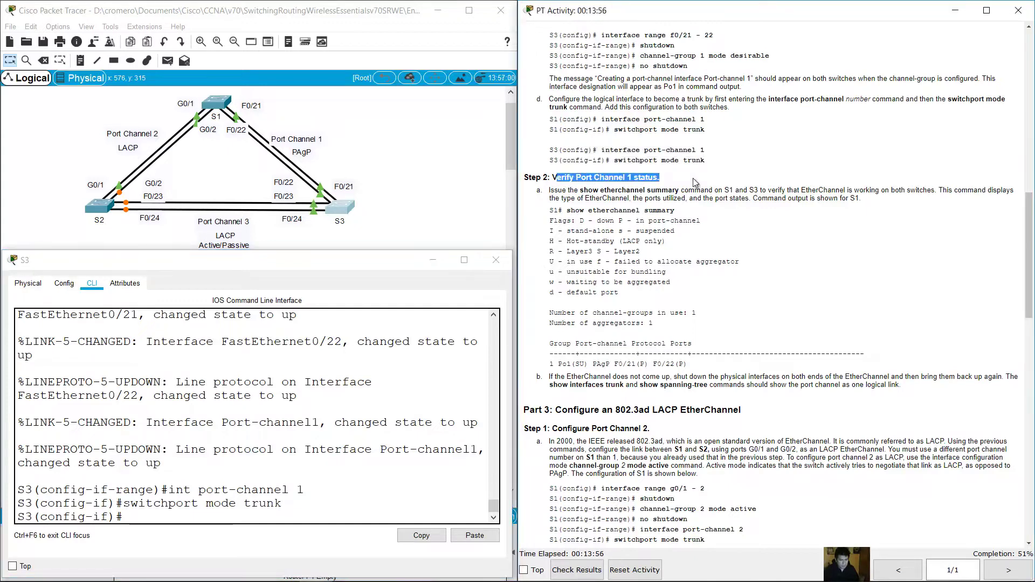
drag(554, 212, 683, 208)
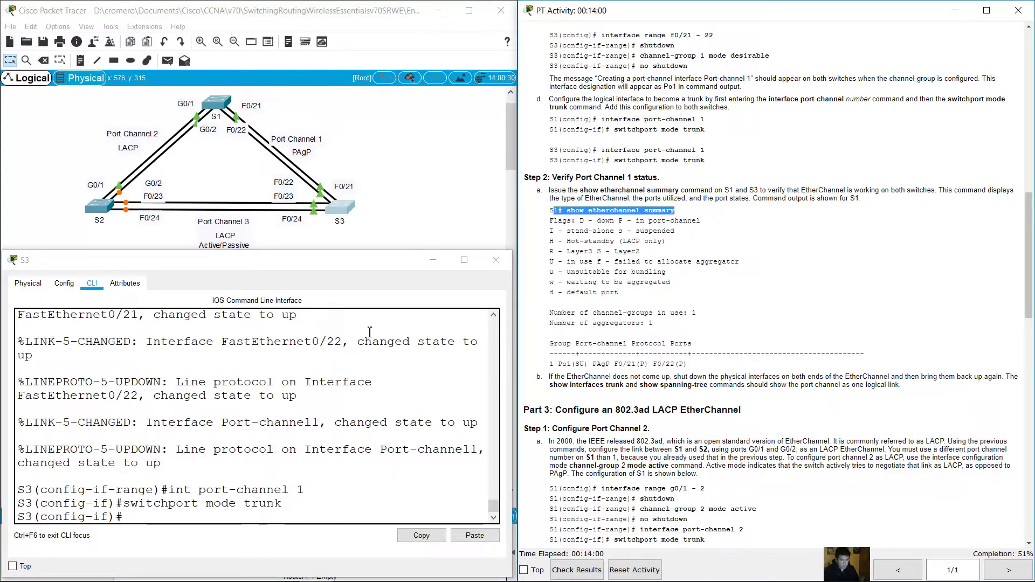
drag(41, 518, 17, 517)
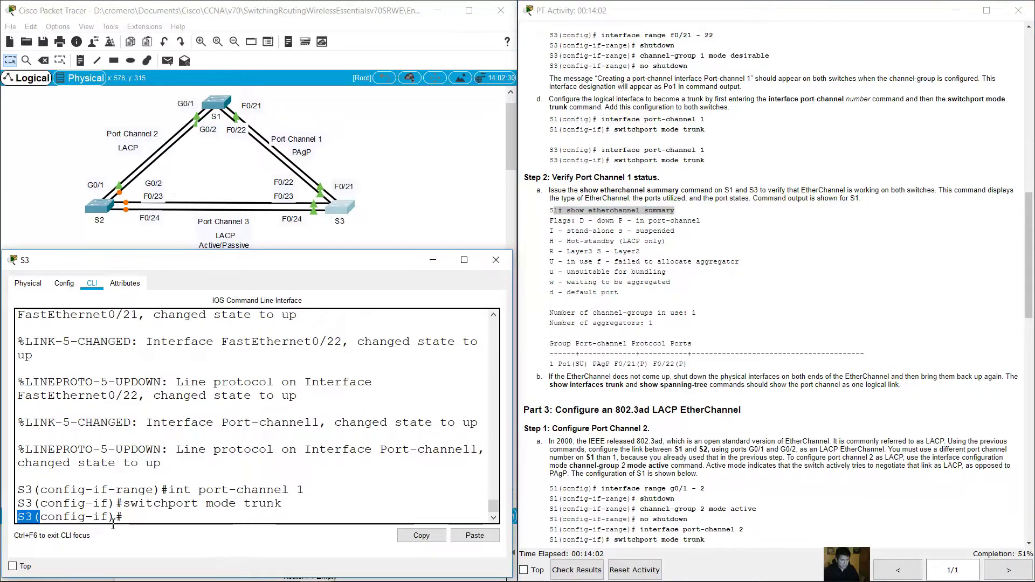
click(183, 513)
text(end)
key(Return)
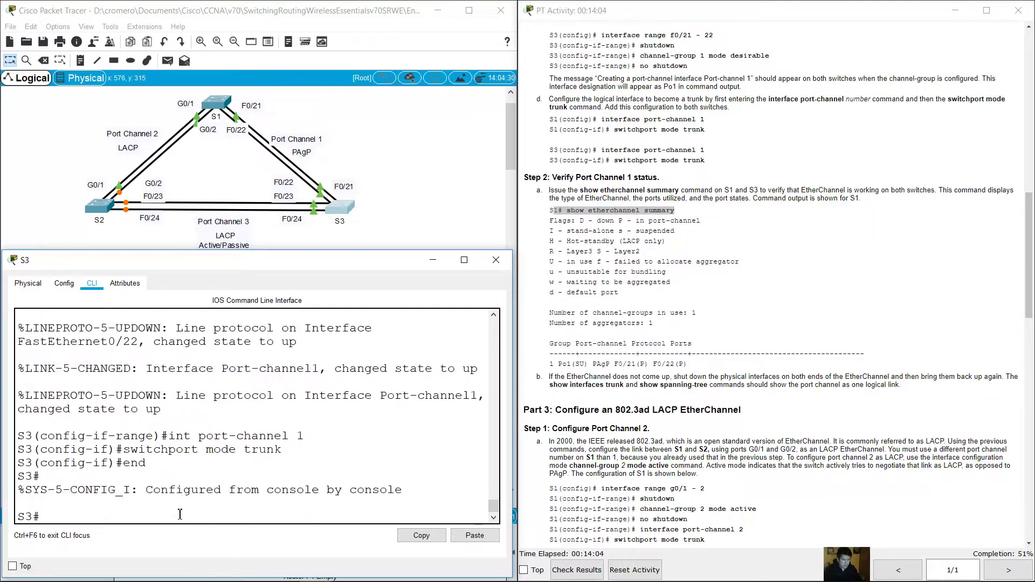
text(show etherchan)
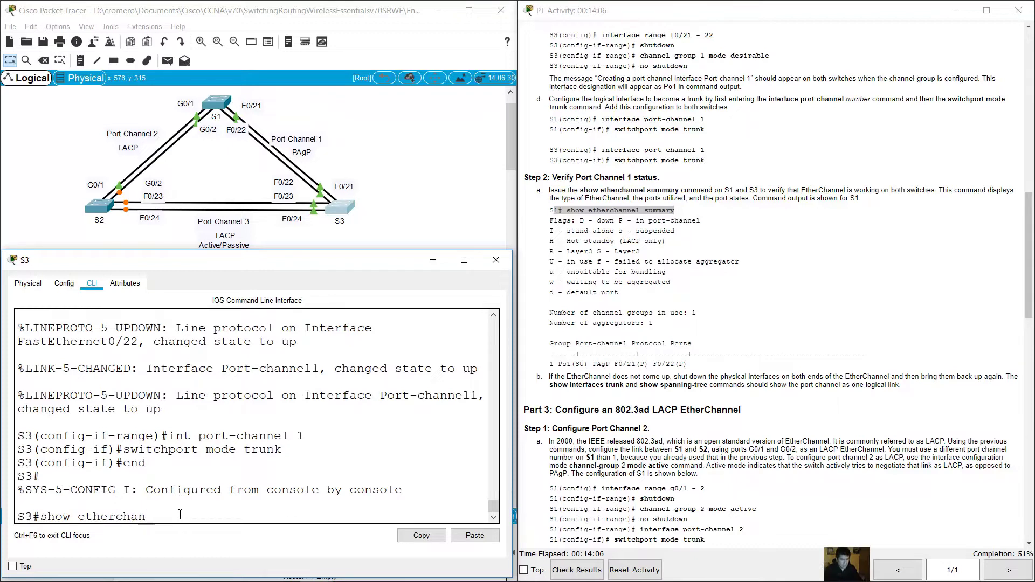
text(nel summary)
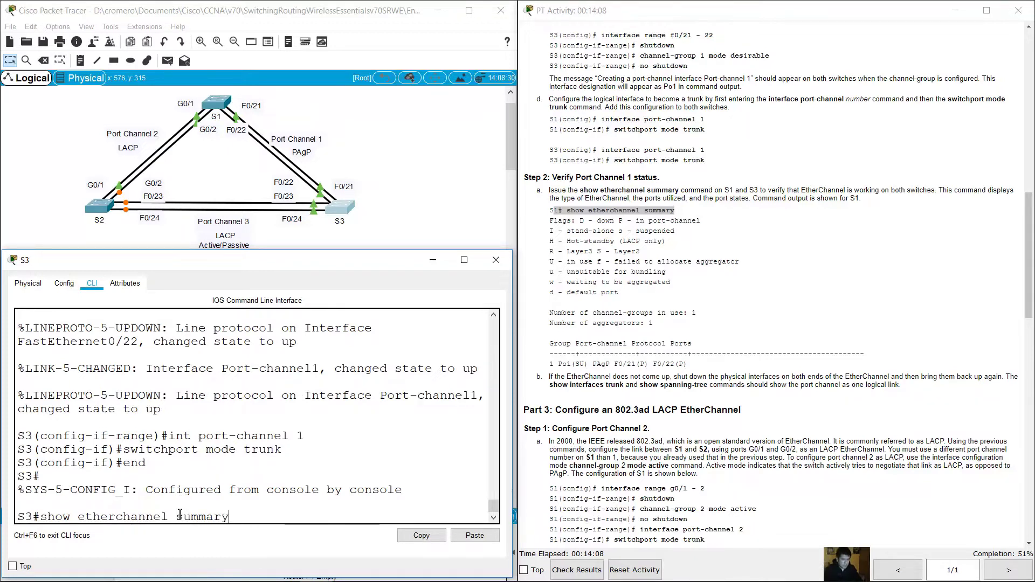
key(Return)
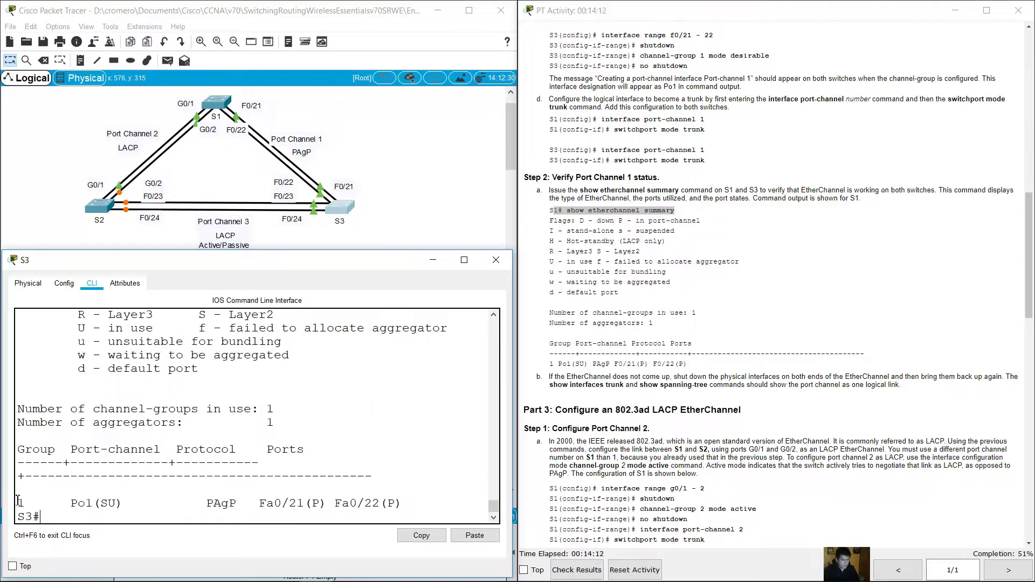
Examine the port-channel, protocol and ports entries in S3's EtherChannel summary and match their status letters with the flags legend.
drag(17, 503, 117, 505)
click(73, 503)
click(110, 502)
scroll(256, 415, up, 2)
drag(199, 382, 274, 382)
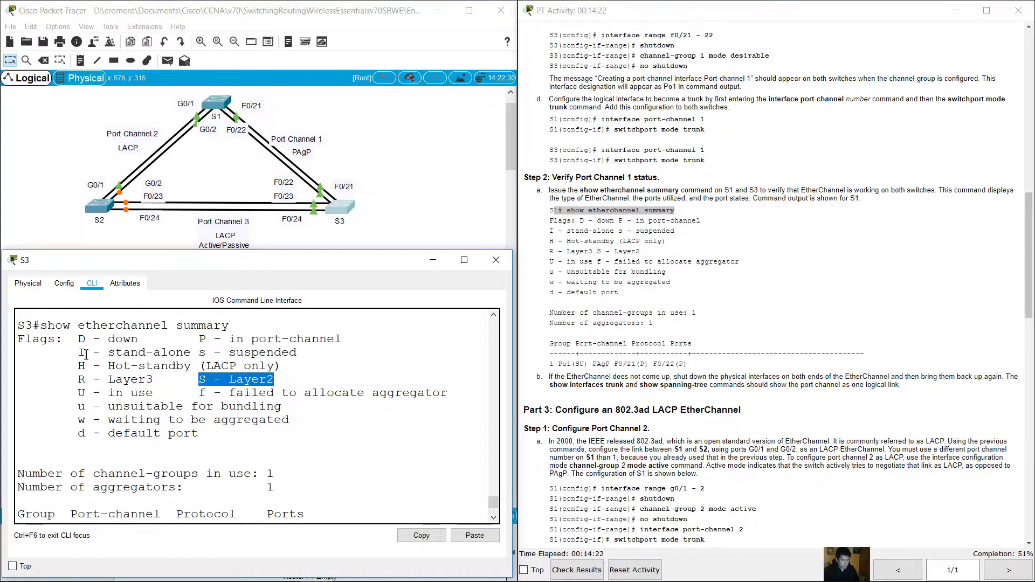
drag(75, 385, 160, 388)
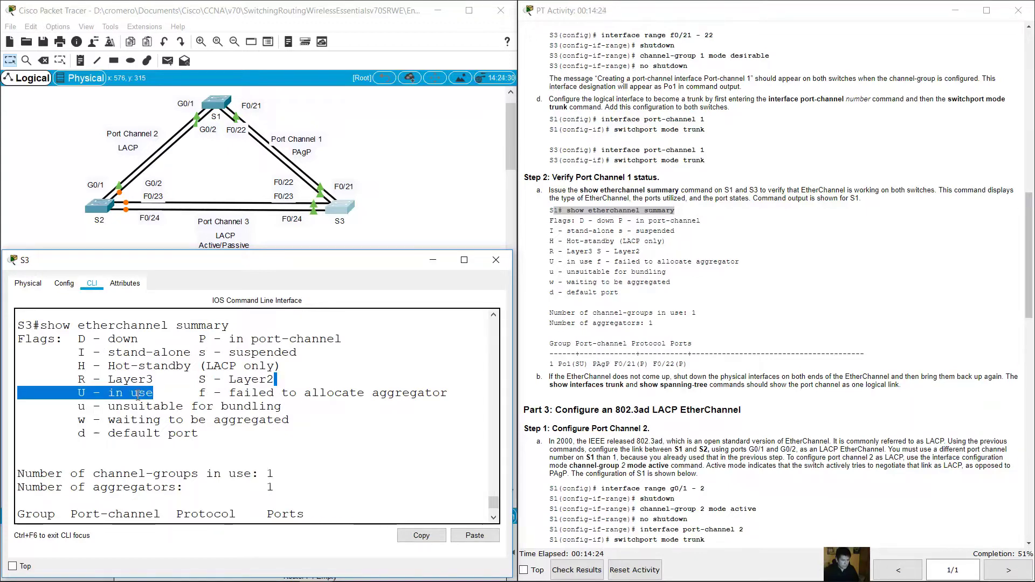
scroll(216, 489, down, 2)
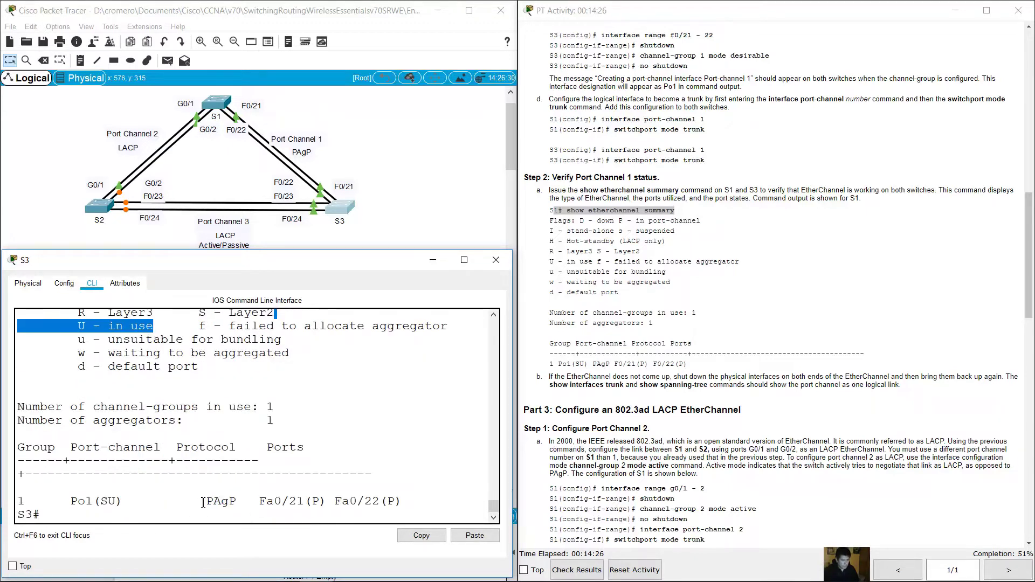
drag(199, 502, 238, 502)
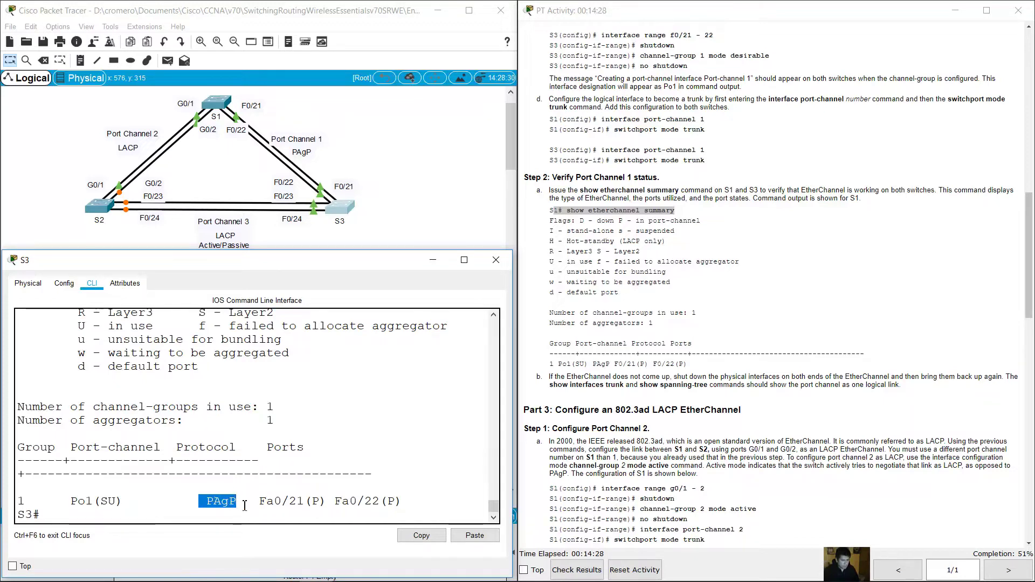
drag(261, 501, 375, 502)
click(334, 507)
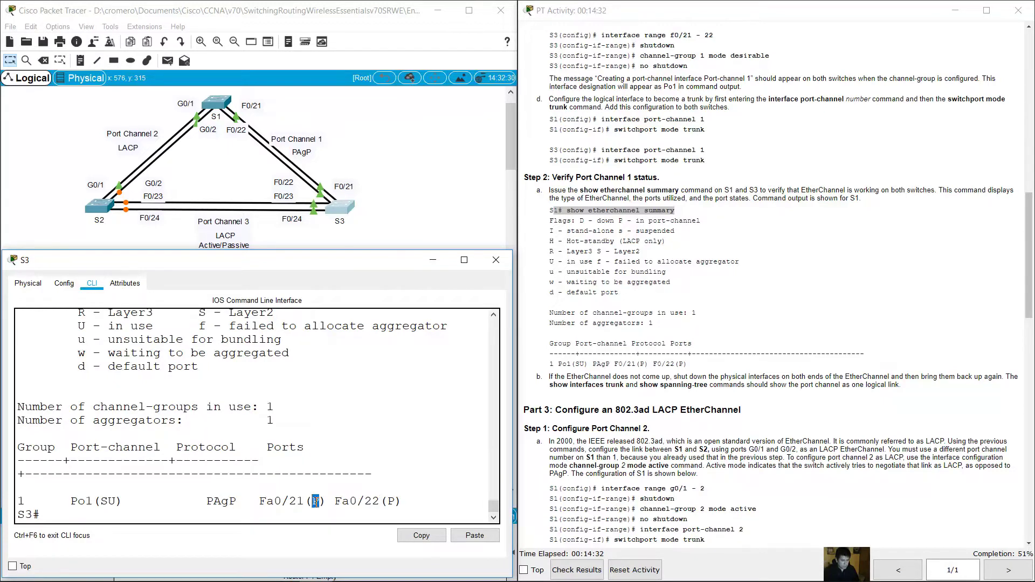
scroll(260, 440, up, 2)
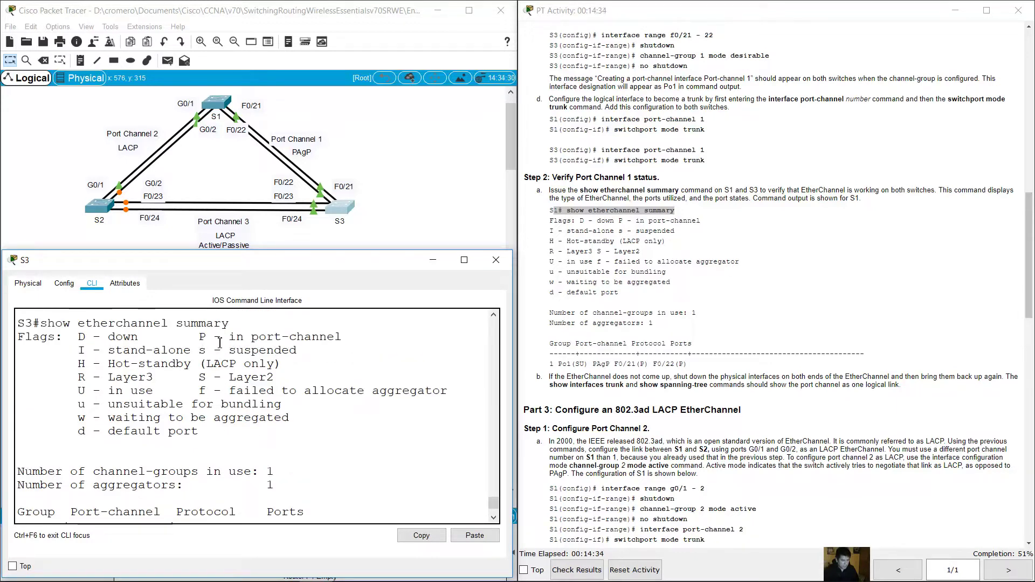
drag(221, 337, 355, 335)
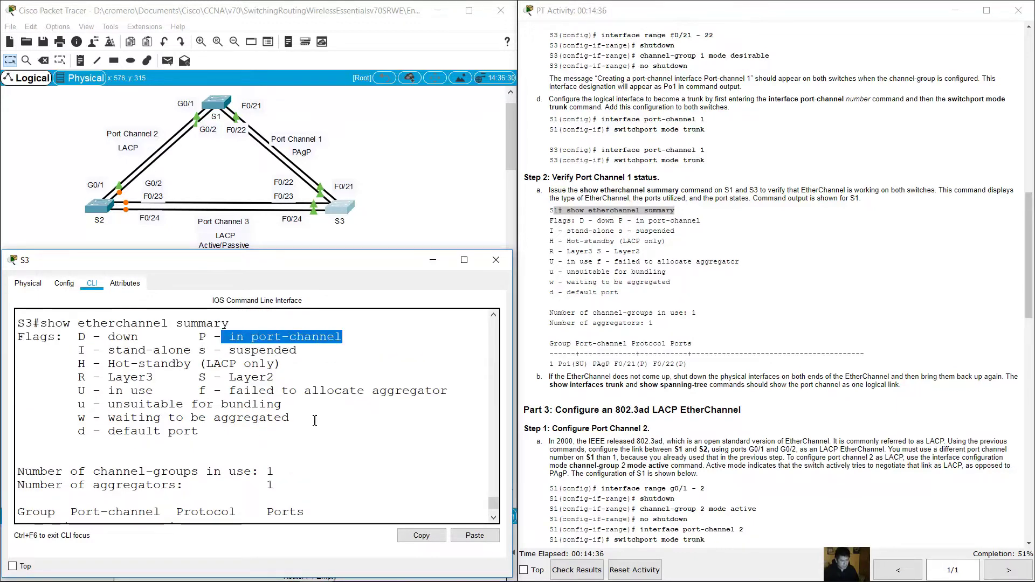
scroll(276, 476, down, 2)
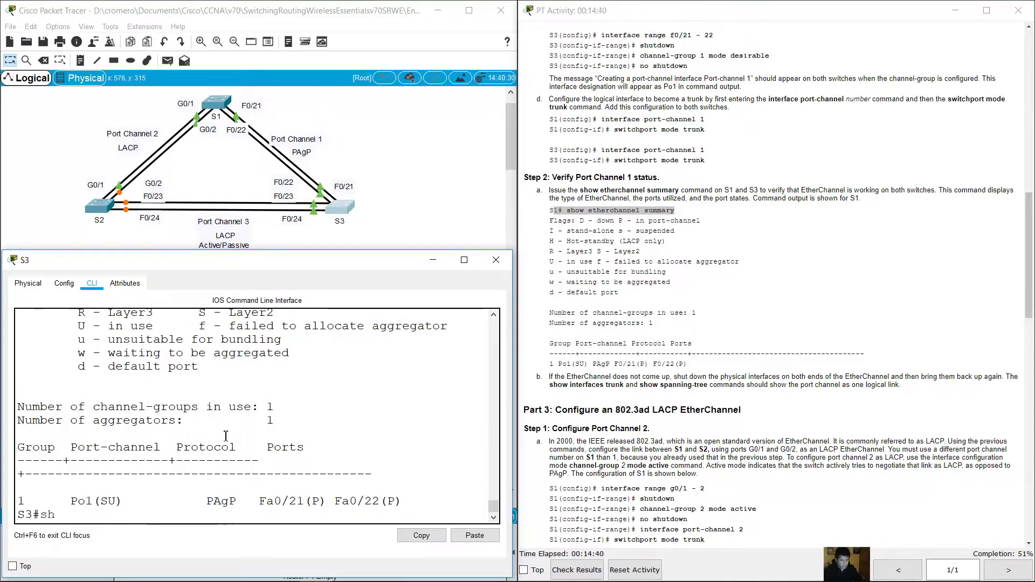
Run show interfaces trunk on S3 and inspect the Po1 row of the output.
text(show interfaces)
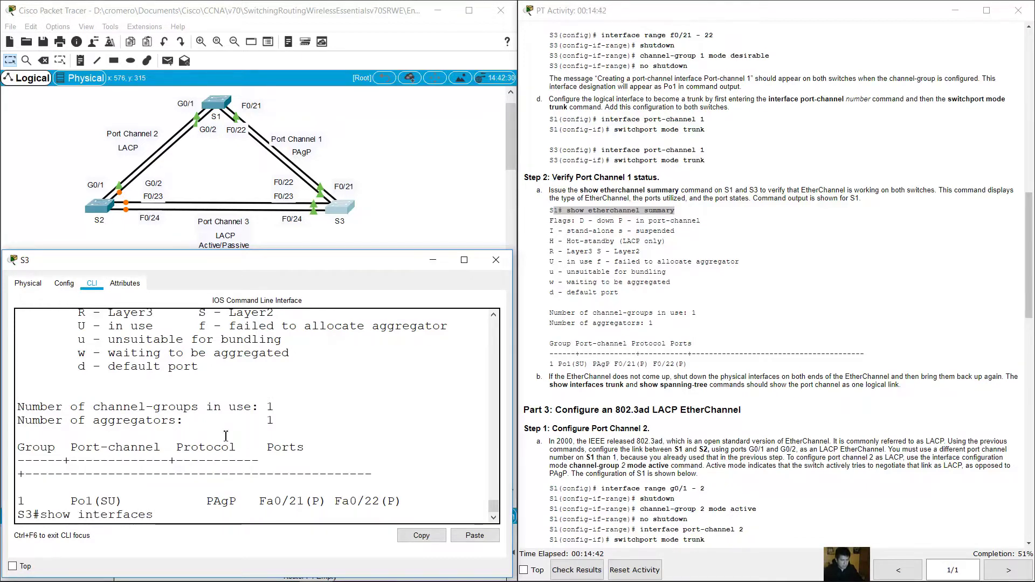
text( trunk)
key(Return)
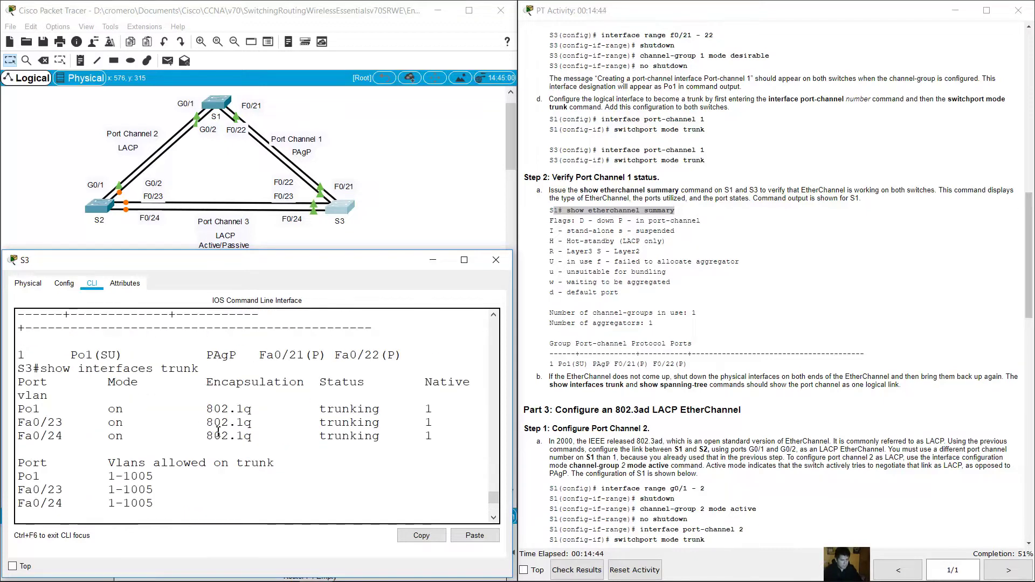
drag(20, 409, 432, 410)
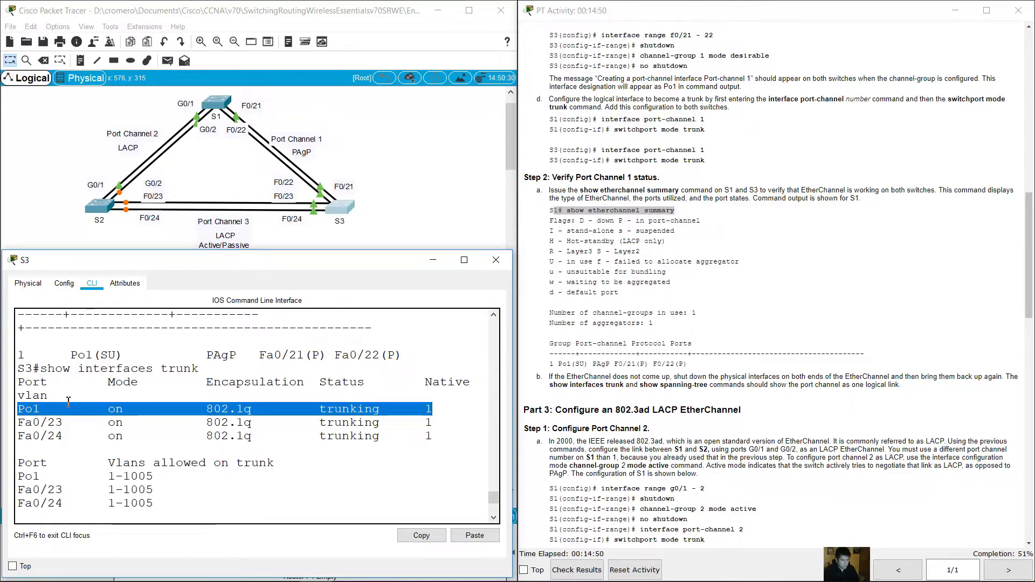
click(100, 411)
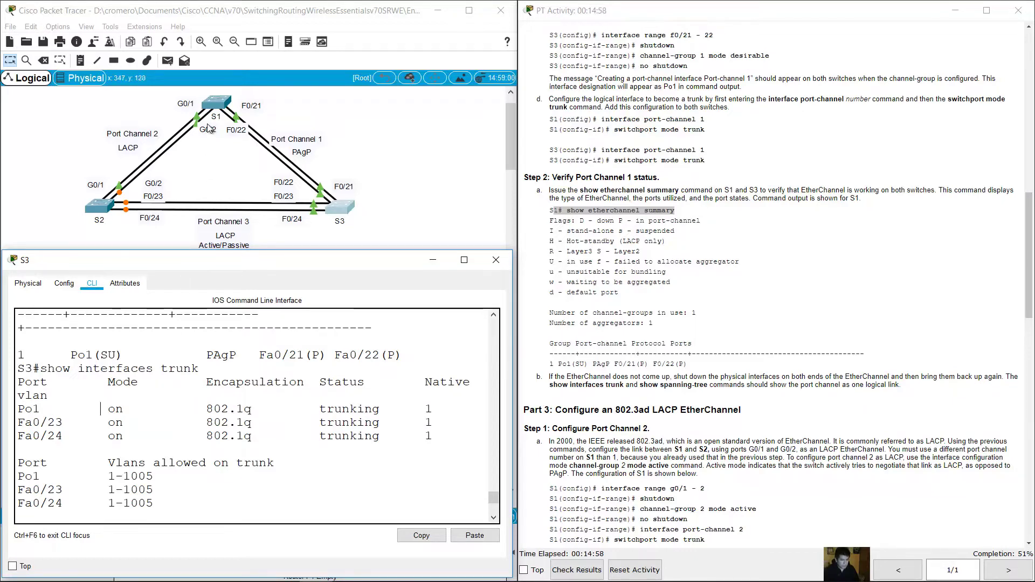
Switch to S1, leave configuration mode, run show interfaces trunk and inspect the Po1 row.
click(218, 101)
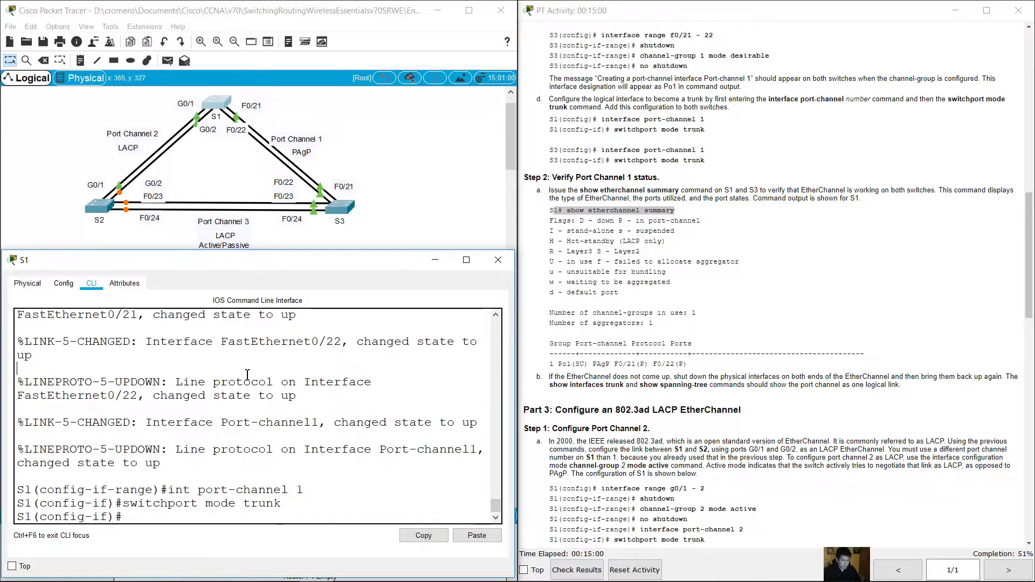
text(end)
key(Return)
text(sho)
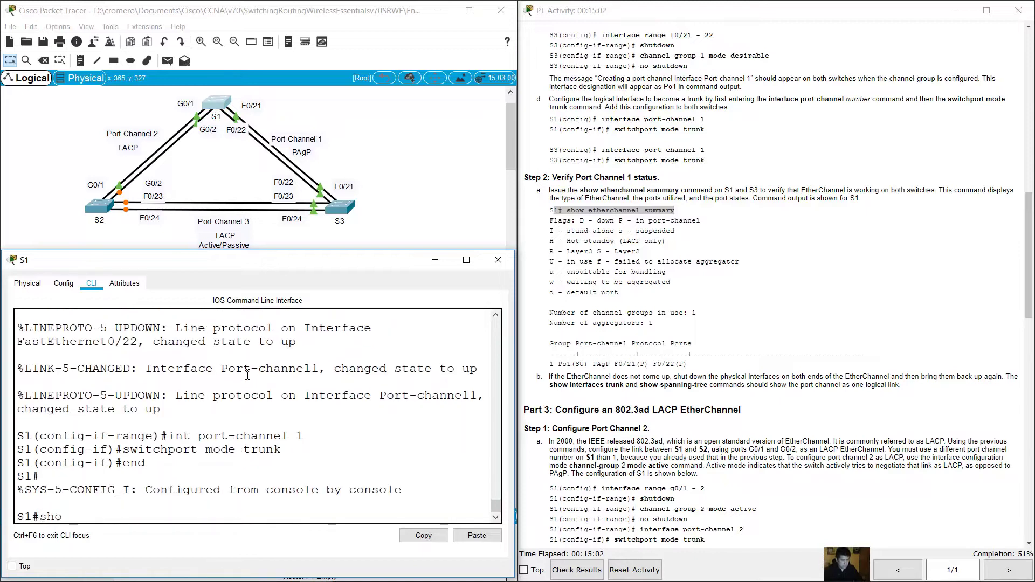
text(w interfaces t)
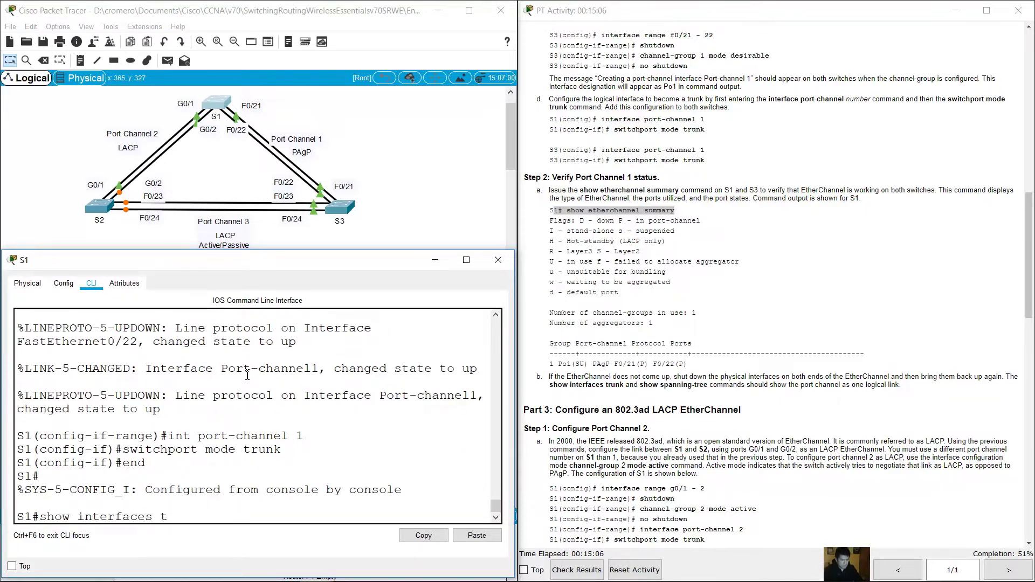
text(runk)
key(Return)
scroll(217, 367, up, 4)
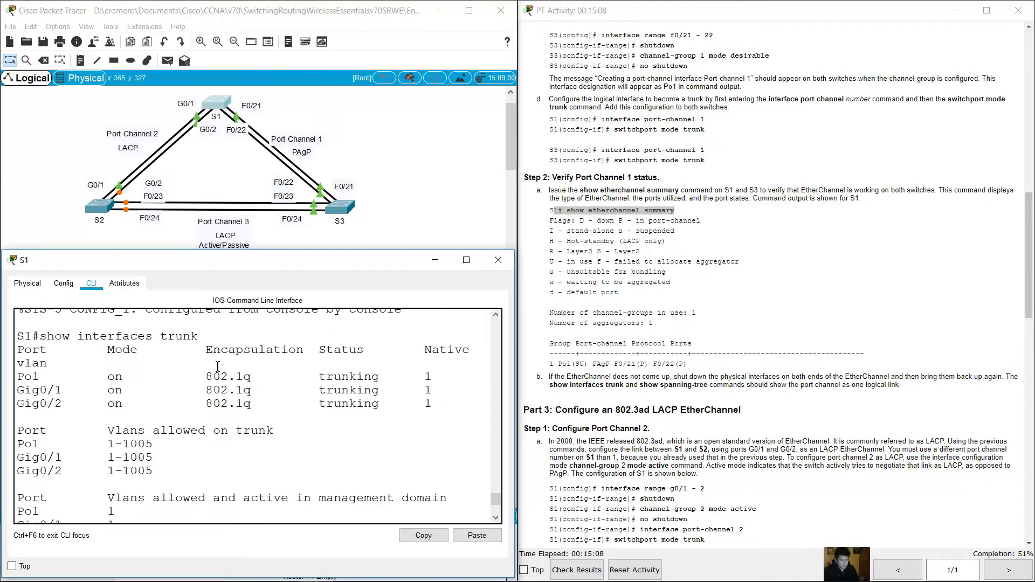
scroll(218, 367, up, 1)
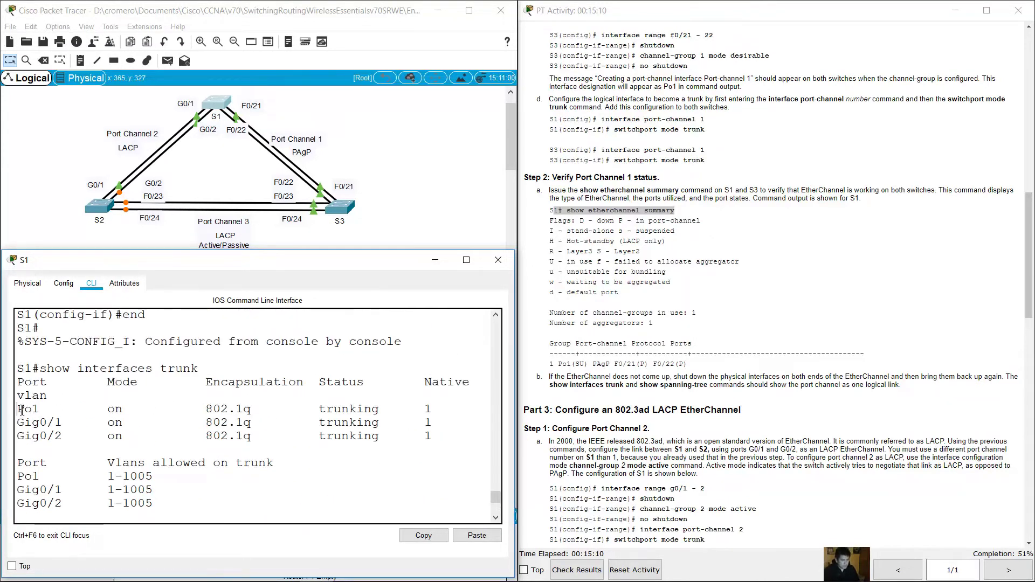
drag(17, 410, 442, 414)
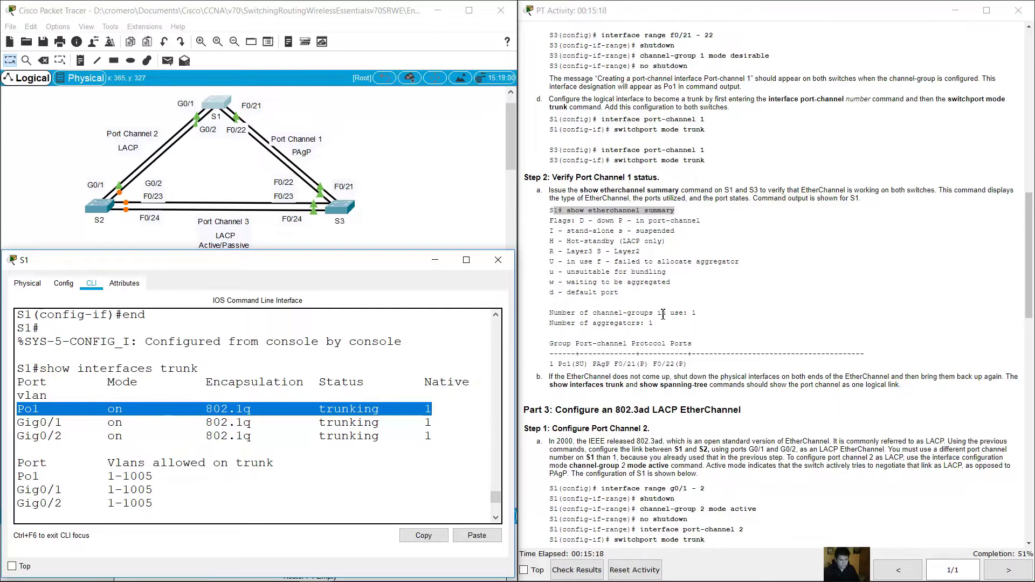
Move on to Part 3 of the instructions, Configure an 802.3ad LACP EtherChannel, and read its heading.
click(763, 338)
scroll(774, 312, down, 7)
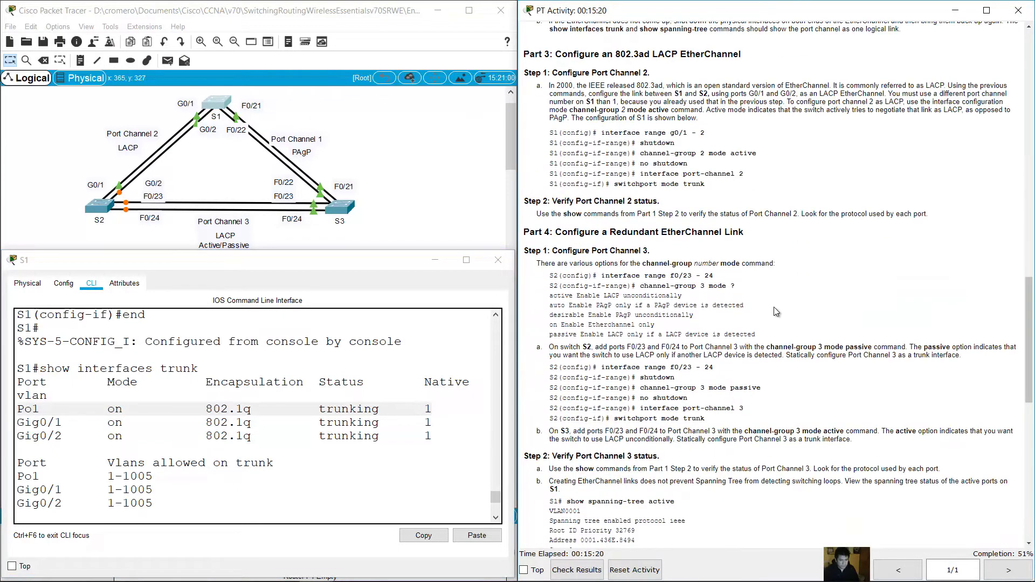
drag(556, 54, 741, 52)
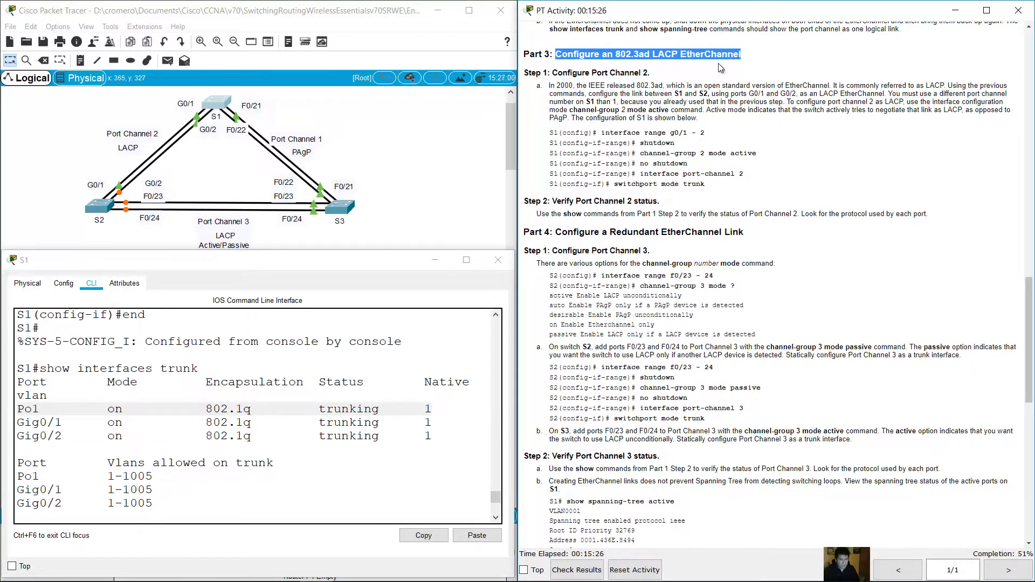
Read Part 3 Step 1, Configure Port Channel 2, and locate the LACP link's G0/1 and G0/2 ports between S1 and S2 in the topology.
drag(553, 73, 664, 74)
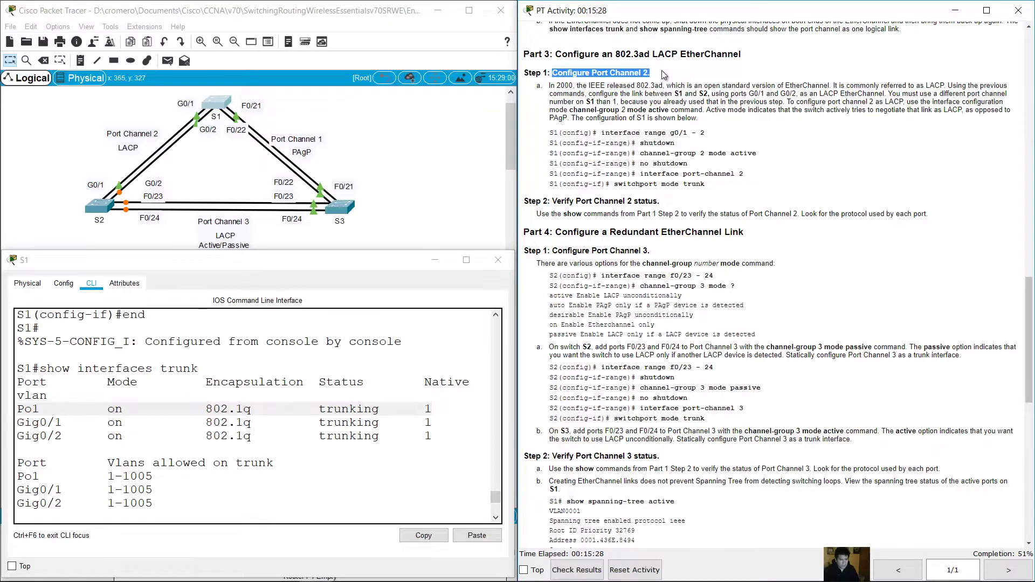
click(361, 156)
drag(66, 124, 155, 135)
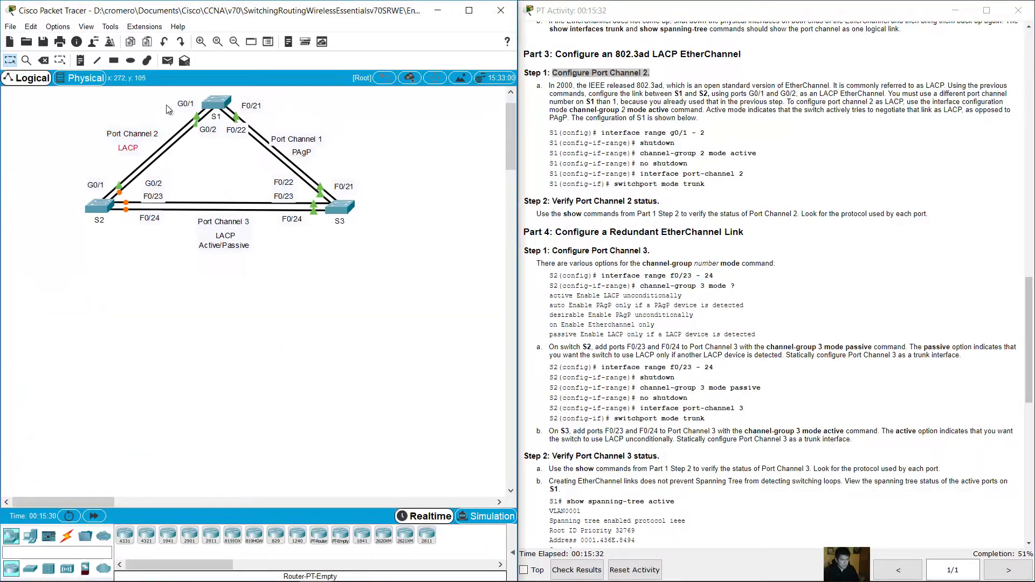
click(152, 105)
drag(77, 181, 96, 218)
click(610, 101)
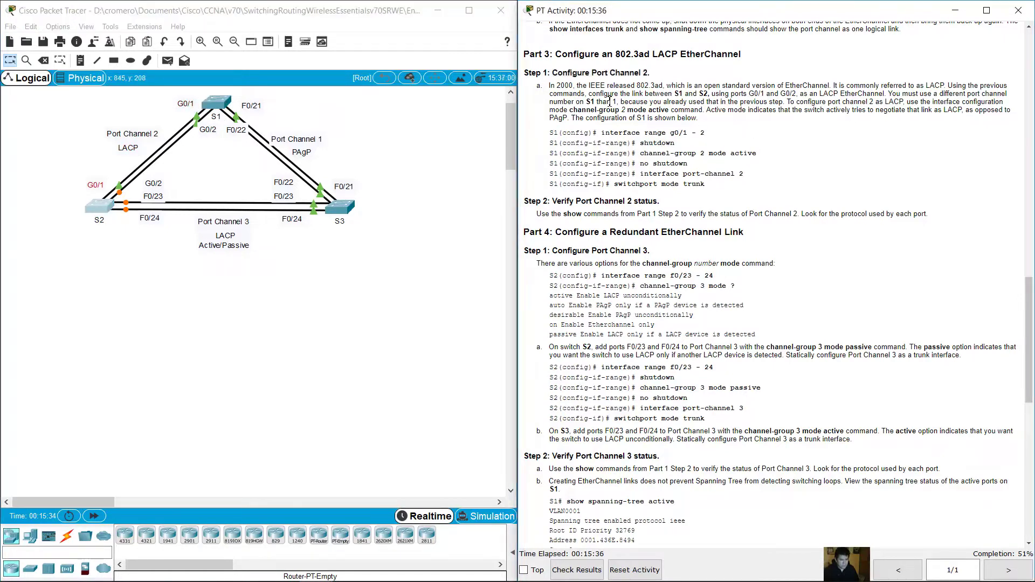
drag(550, 87, 958, 86)
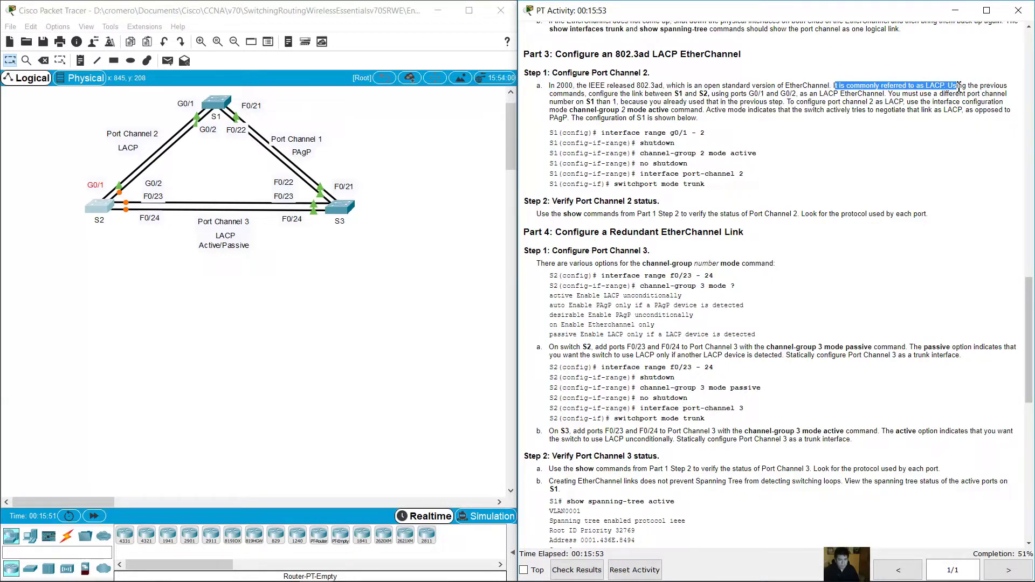
click(722, 148)
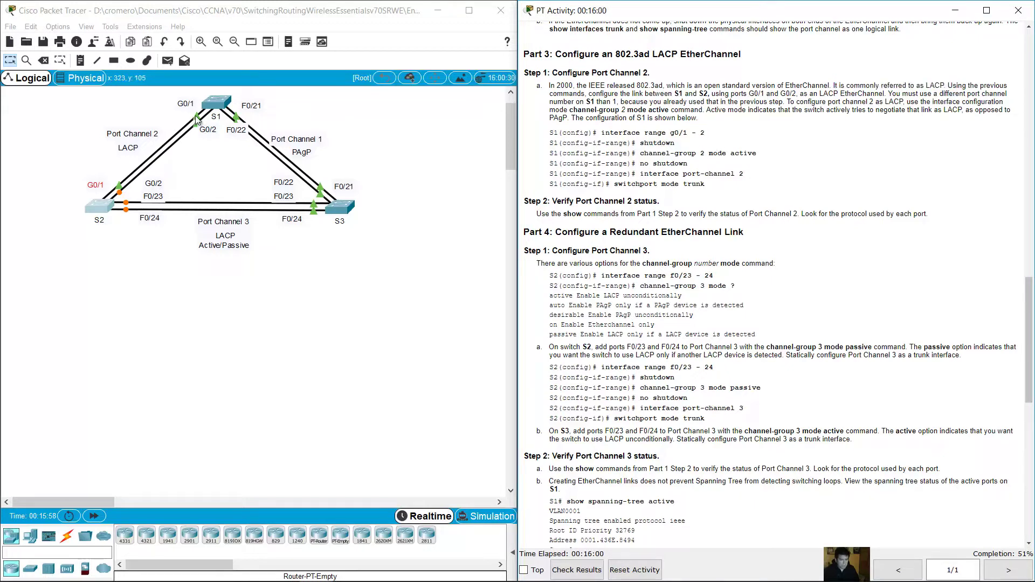
Open S1's command line and enter global configuration mode with conf term.
click(214, 104)
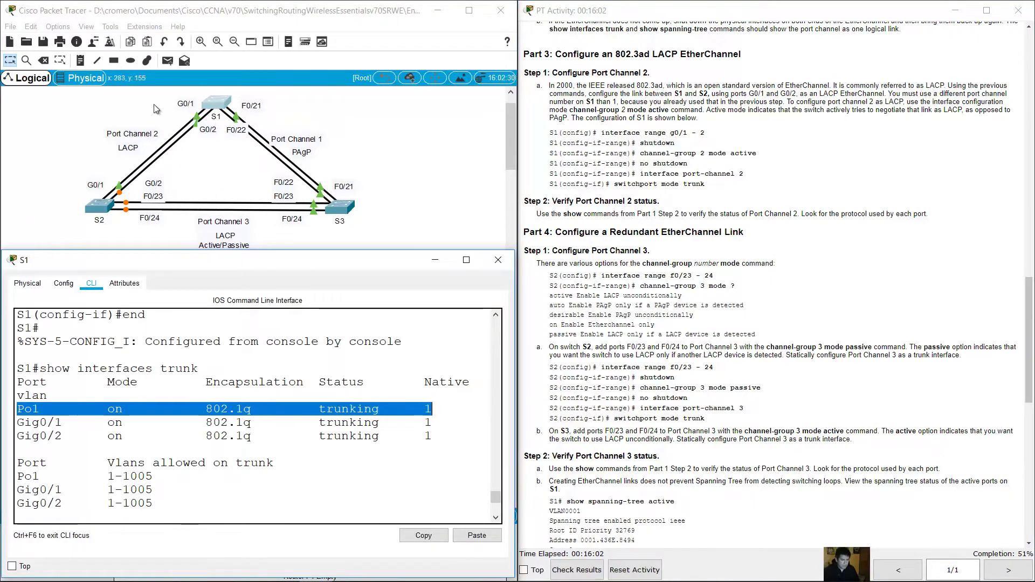
drag(156, 99, 206, 141)
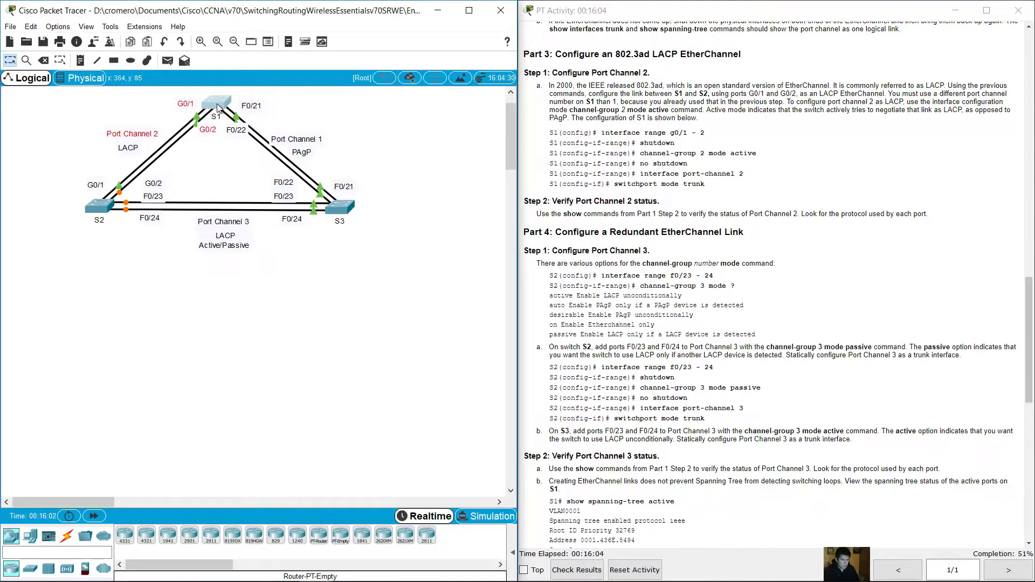
click(217, 104)
scroll(295, 459, down, 4)
text(con)
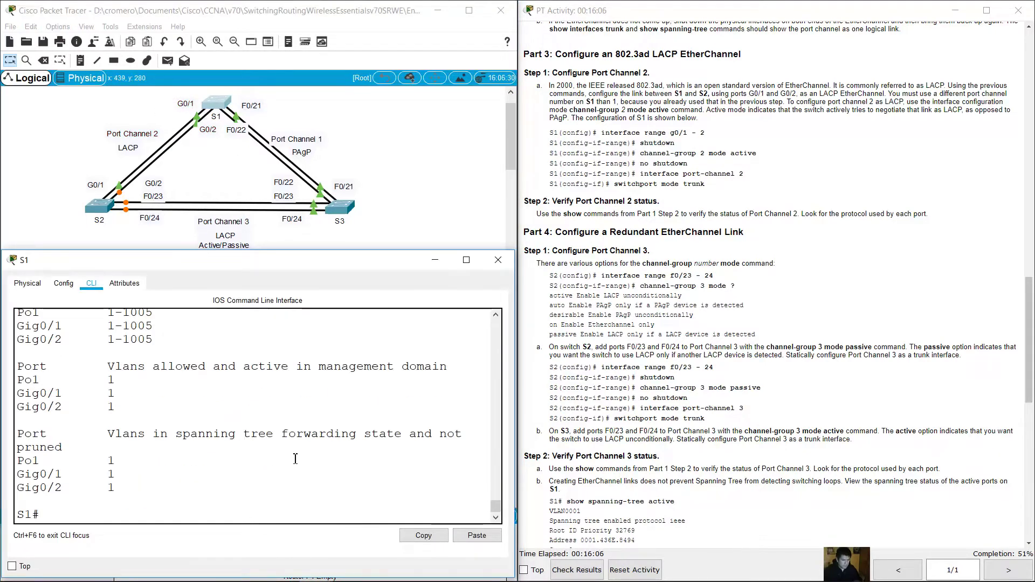
text(g)
key(BackSpace)
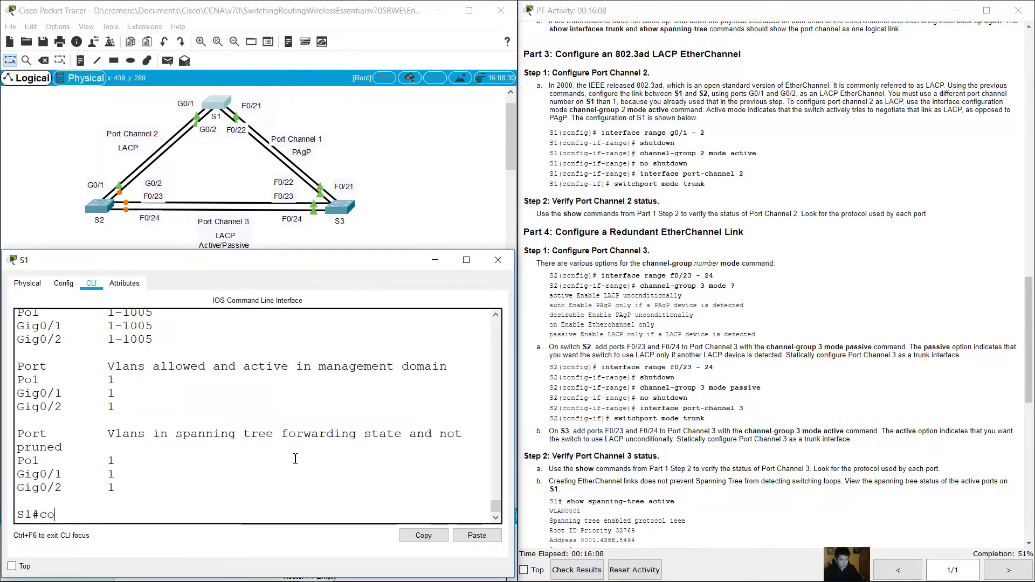
text(f term)
key(Return)
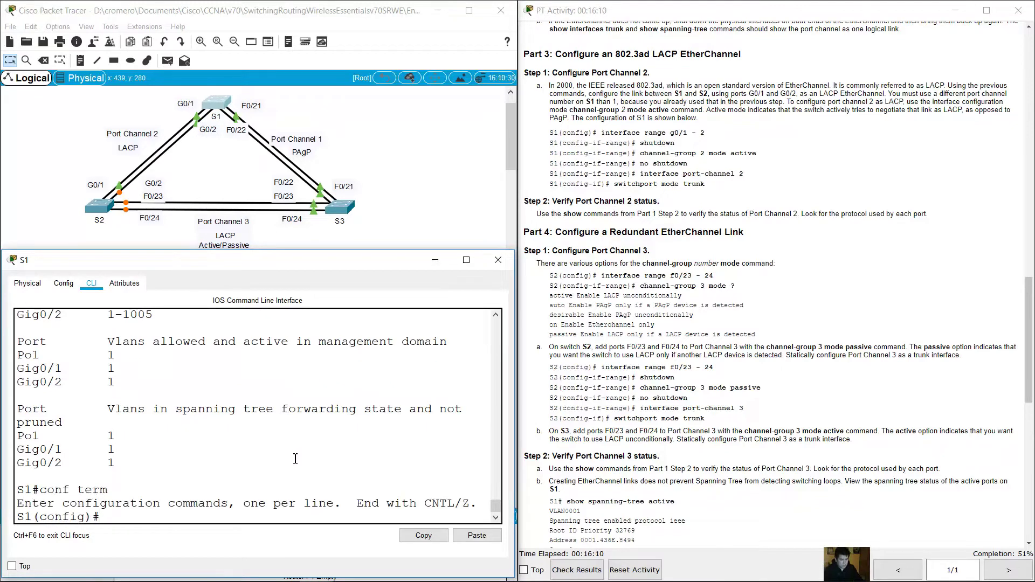
Select interface range g0/1-2 on S1 and shut down both ports.
key(Up)
key(Up)
key(Up)
key(Up)
key(Up)
key(Up)
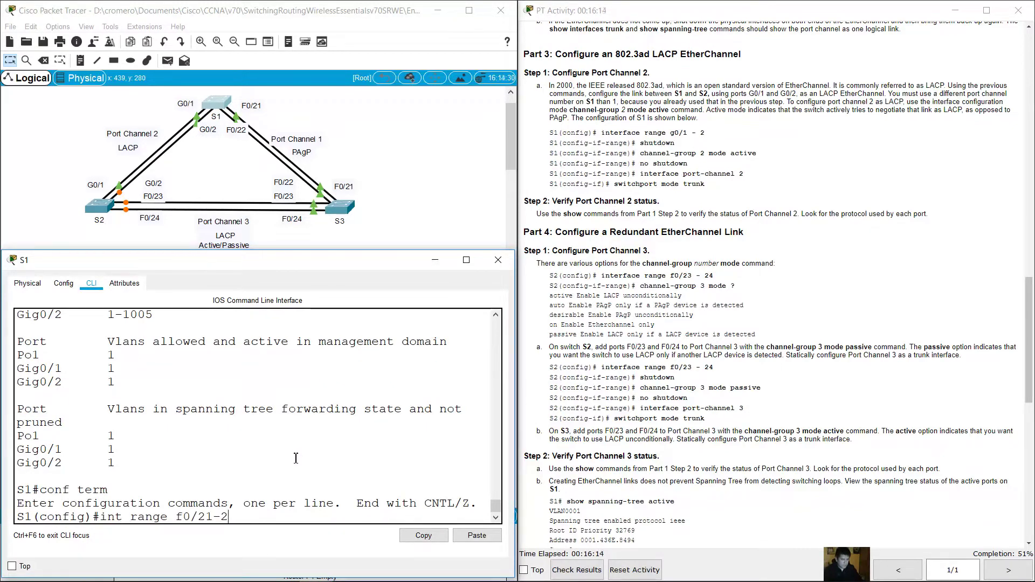
key(Left)
key(Left)
key(BackSpace)
key(Left)
key(Left)
key(BackSpace)
text(g)
key(Return)
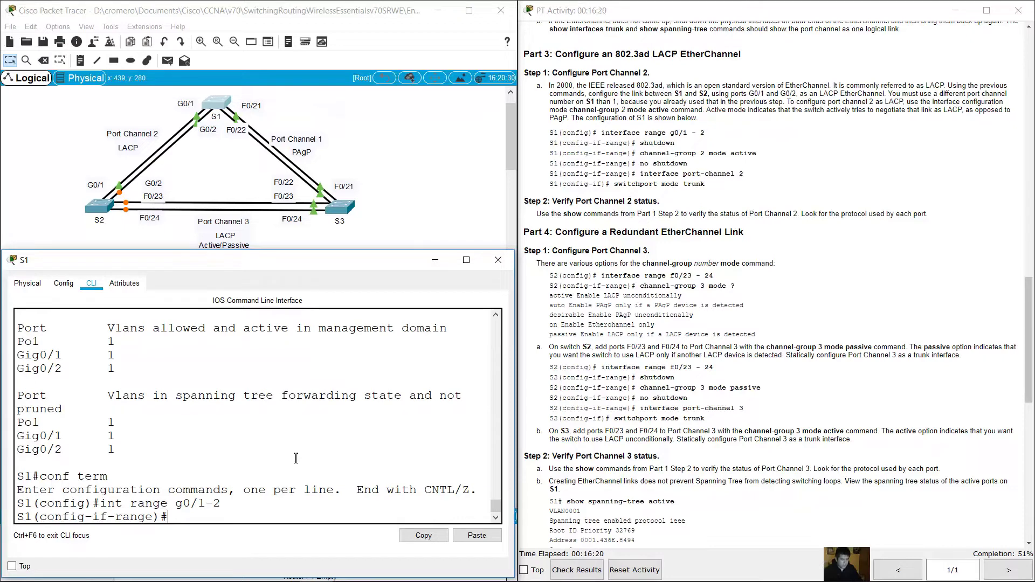
text(shutdown)
key(Return)
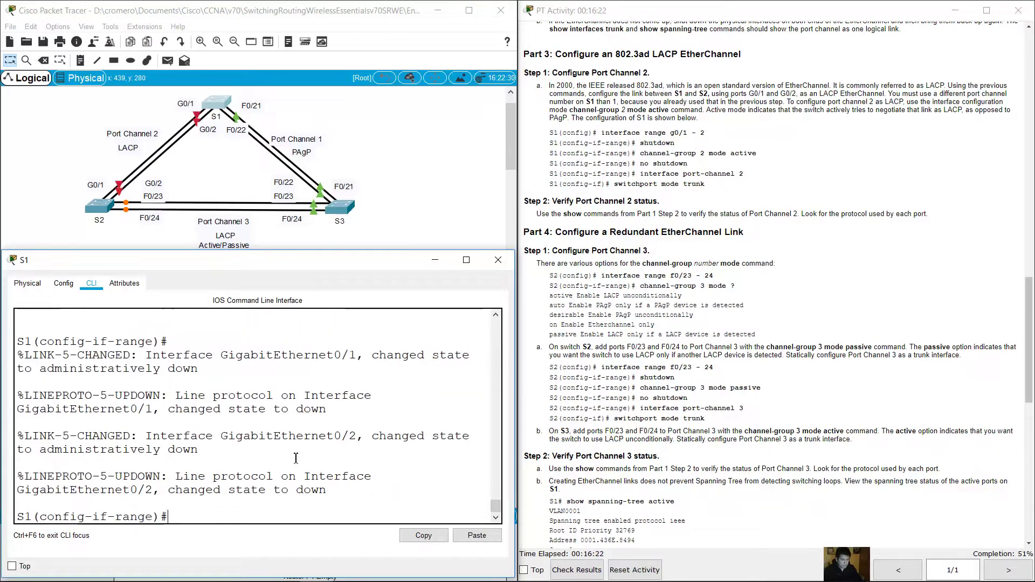
Assign S1's g0/1-2 range to LACP with channel-group 2 mode active, checking the instructions' explanation of active mode.
text(channel-group )
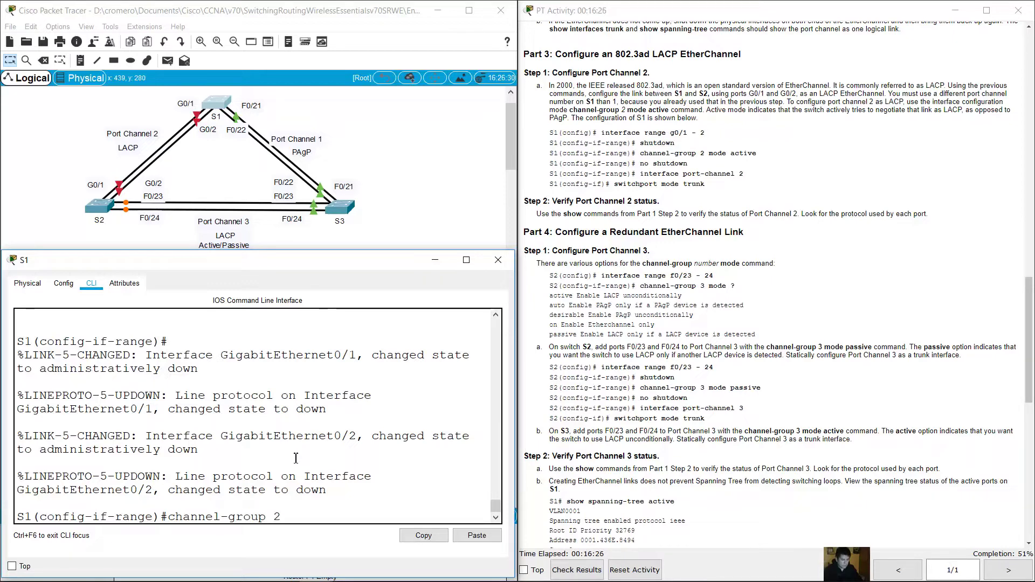
text(2)
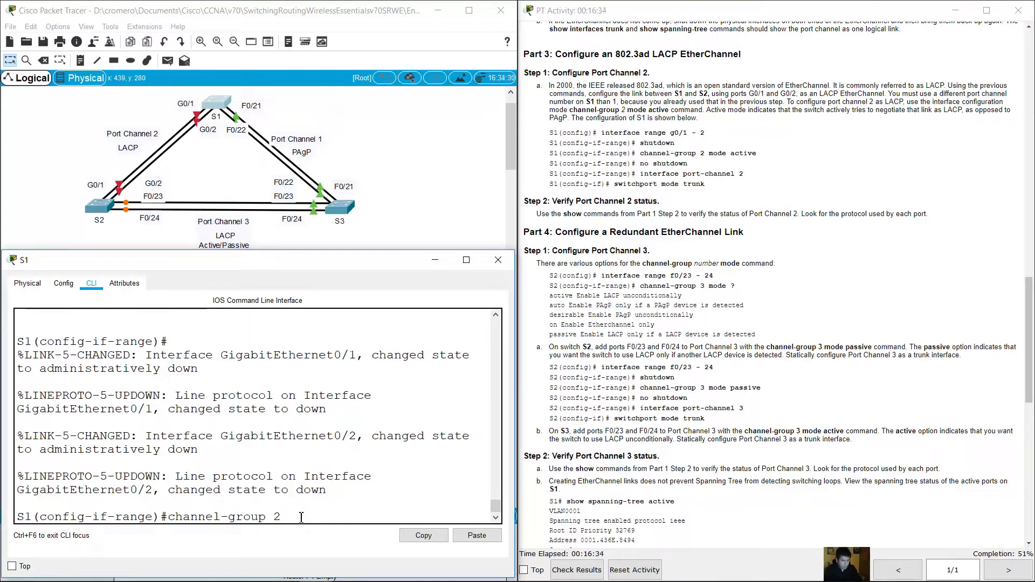
text(mode active)
click(711, 114)
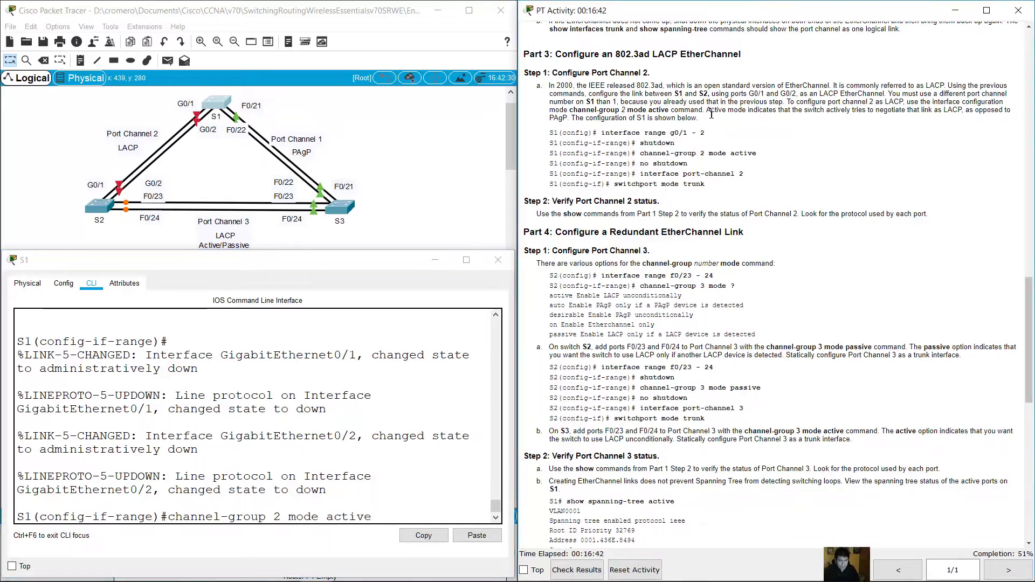
drag(707, 111, 959, 111)
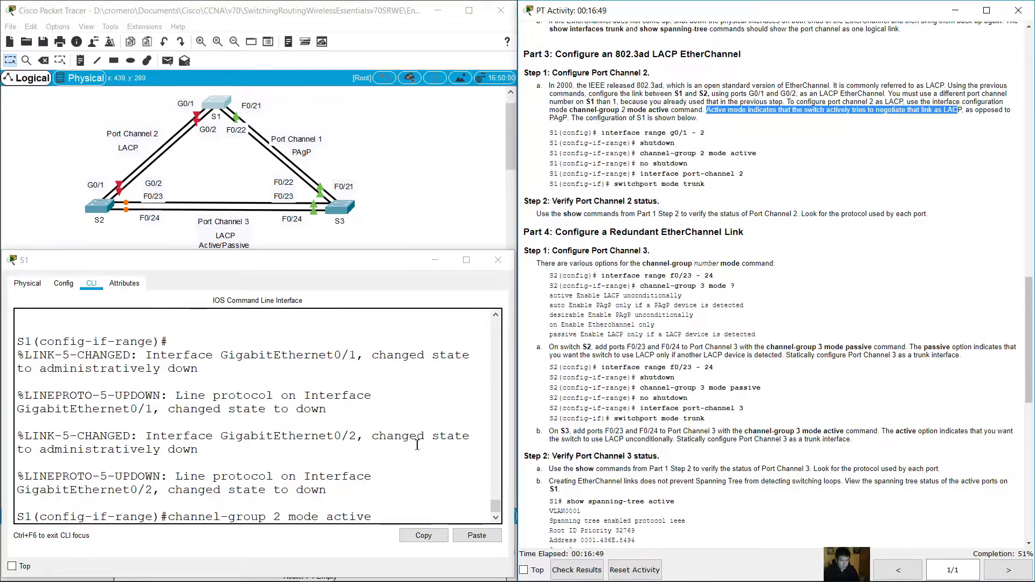
double_click(329, 517)
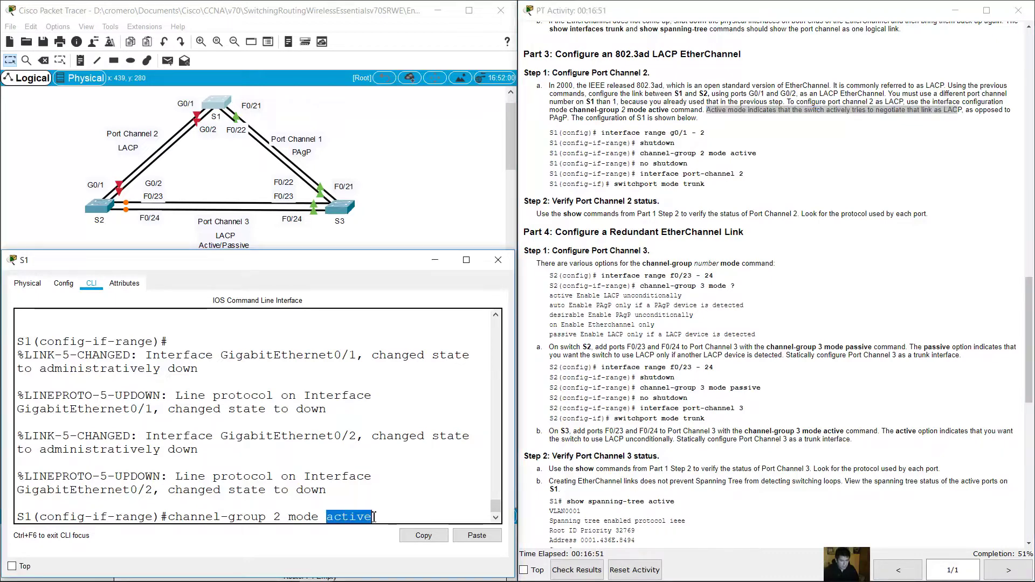
click(380, 516)
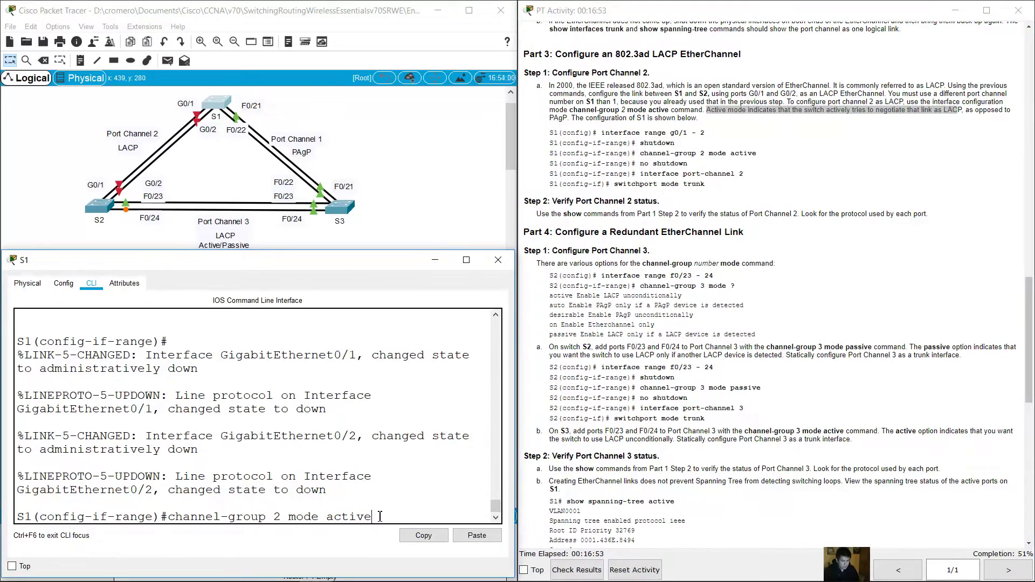
key(Return)
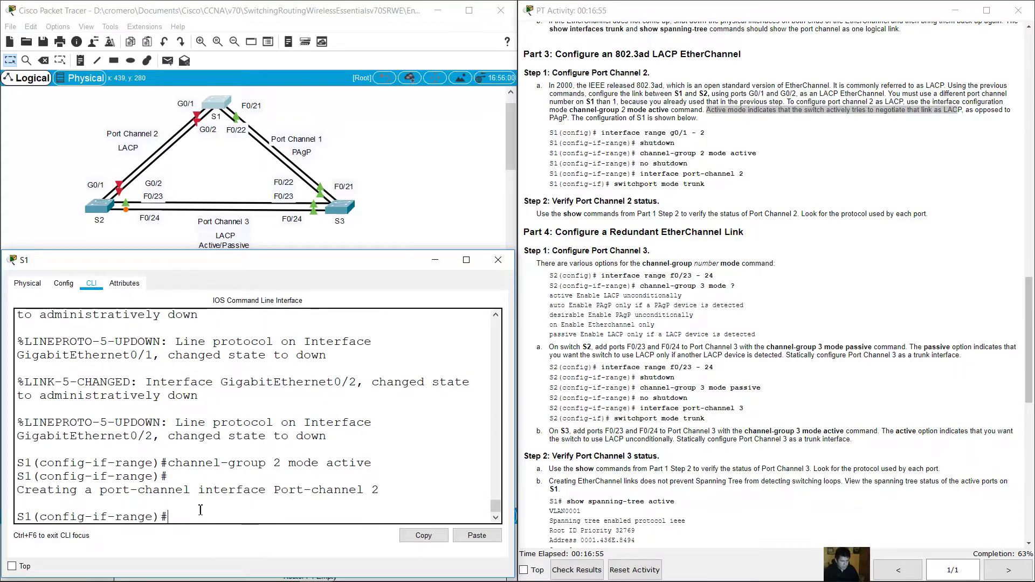
drag(23, 491, 393, 487)
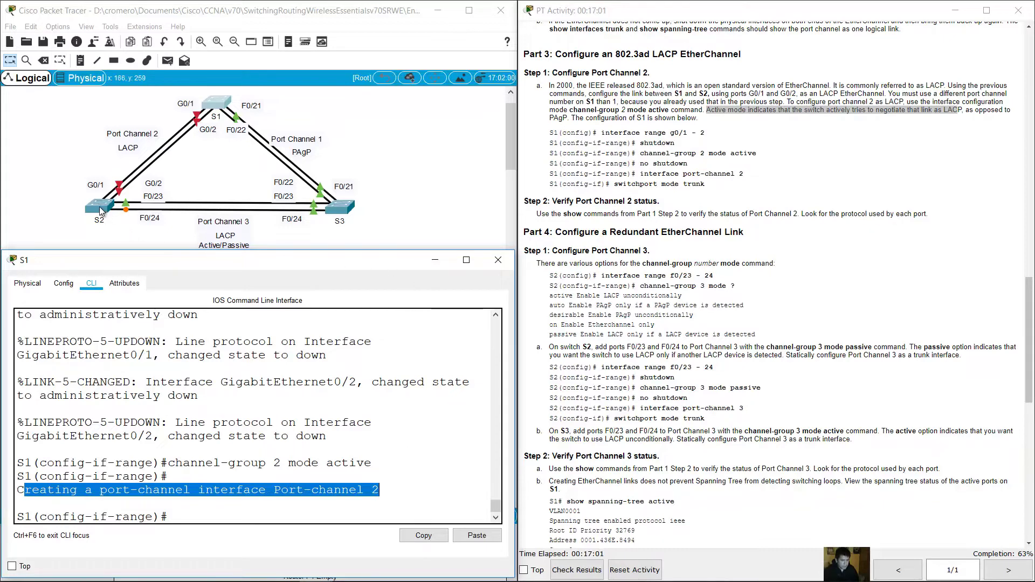
Switch to S2's command line, select interface range g0/1-2 and shut down both ports.
click(83, 205)
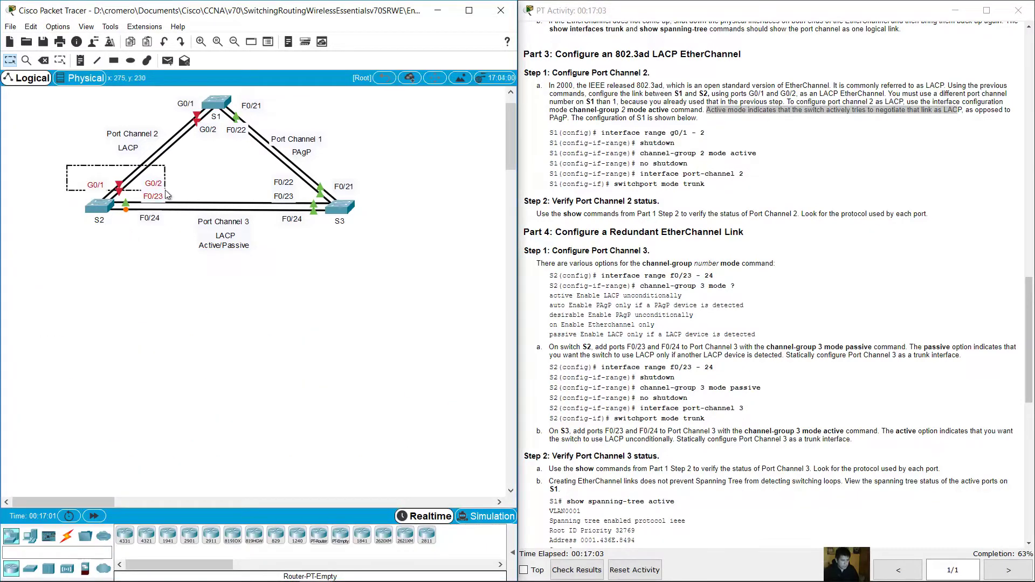
click(103, 207)
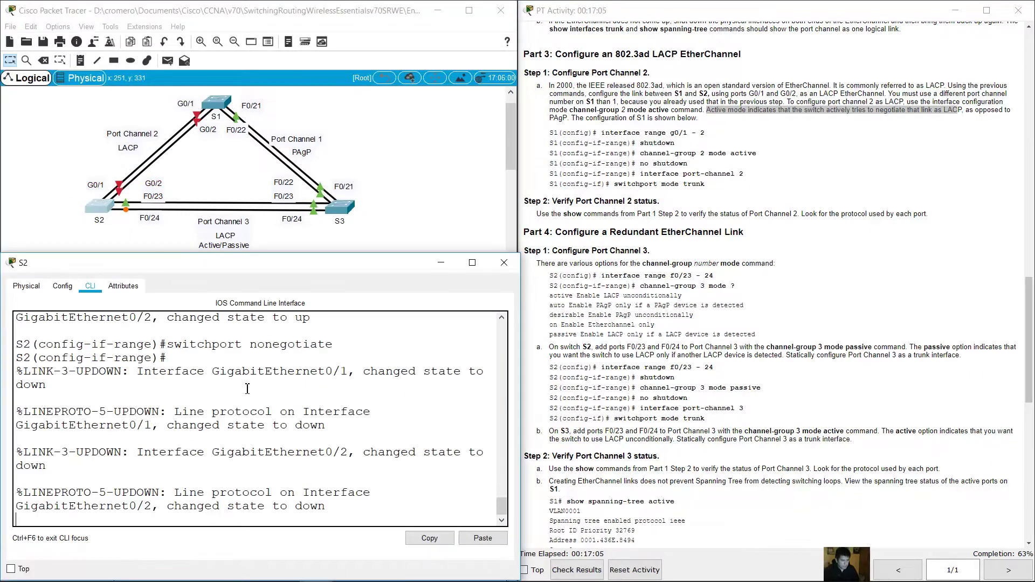
key(Return)
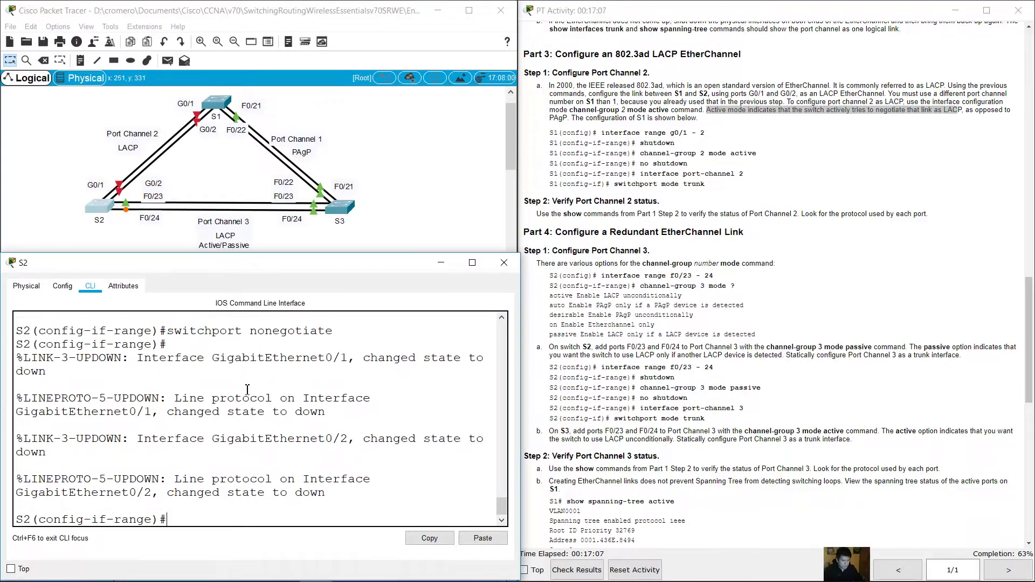
text(int range g0/1-2)
key(Return)
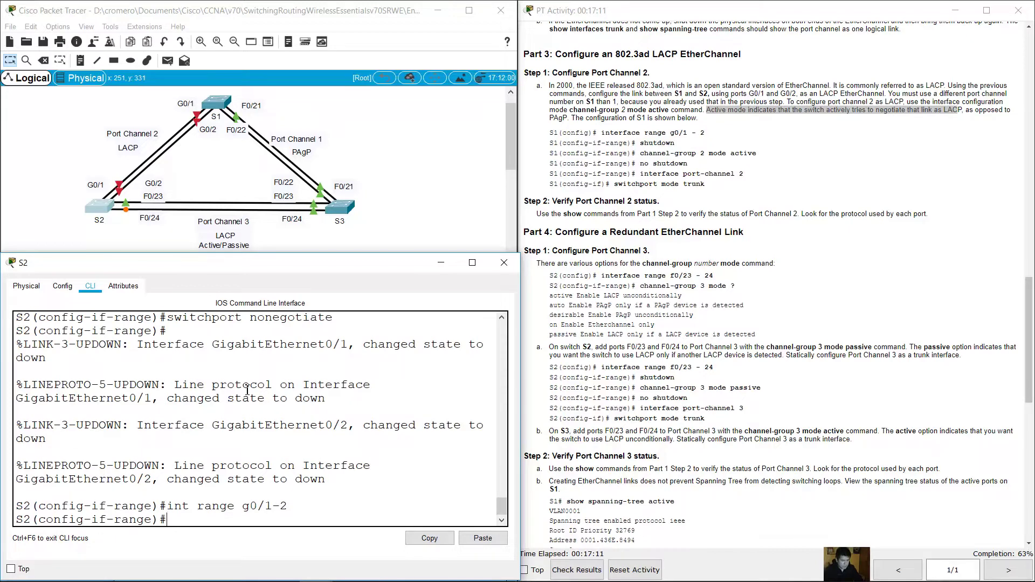
text(shutdown)
key(Return)
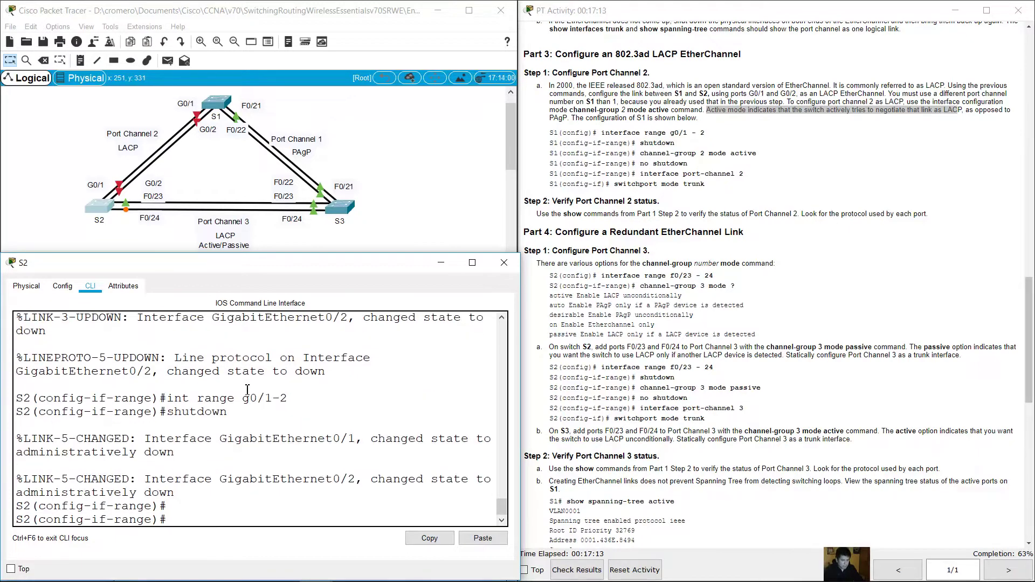
Assign S2's g0/1-2 range to LACP with channel-group 2 mode active.
text(channel-group 2 mode acti)
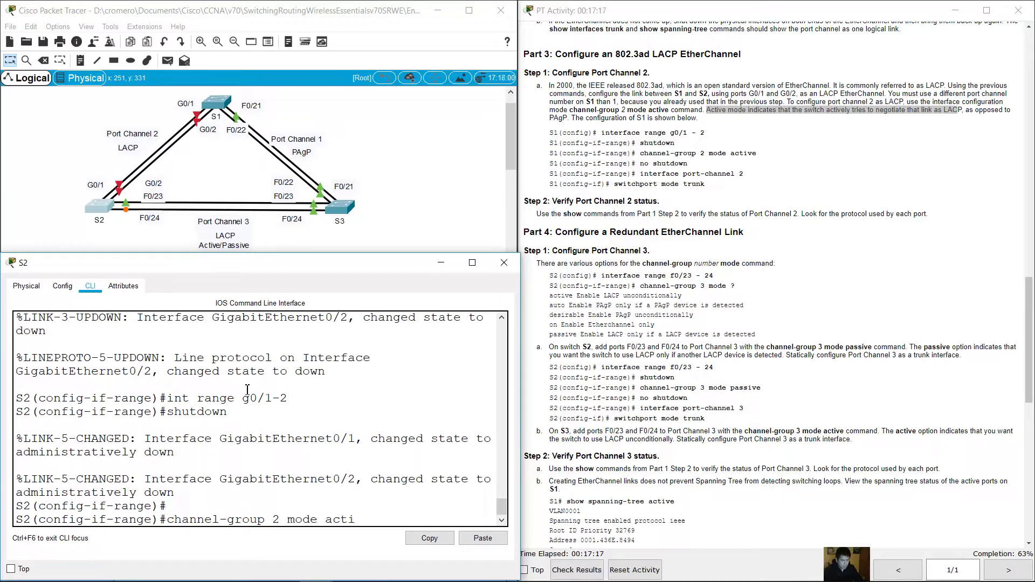
text(ve)
key(Return)
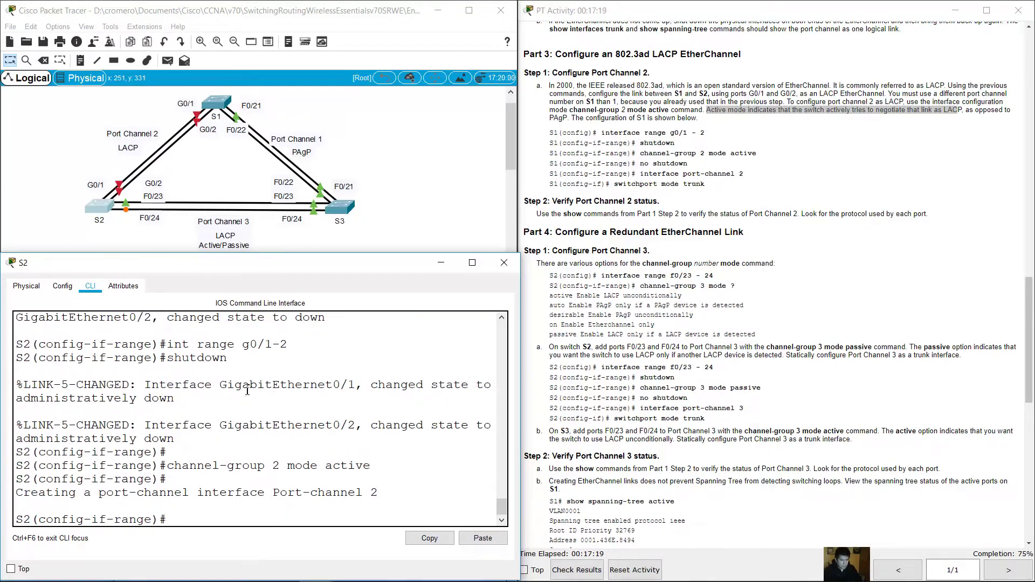
Bring the g0/1-2 ports back up with no shutdown on S1 and on S2.
click(218, 104)
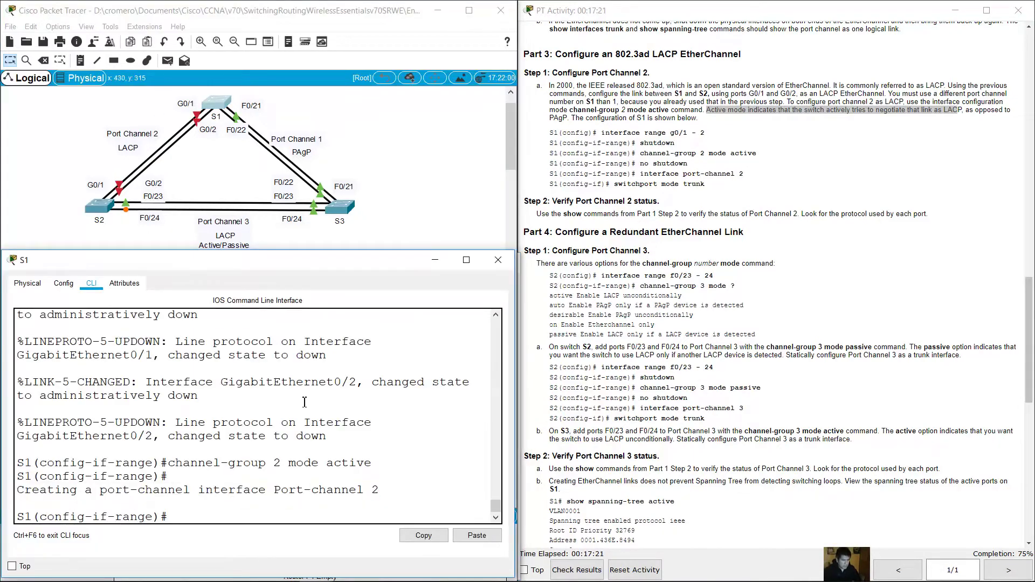
text(no shutdown)
key(Return)
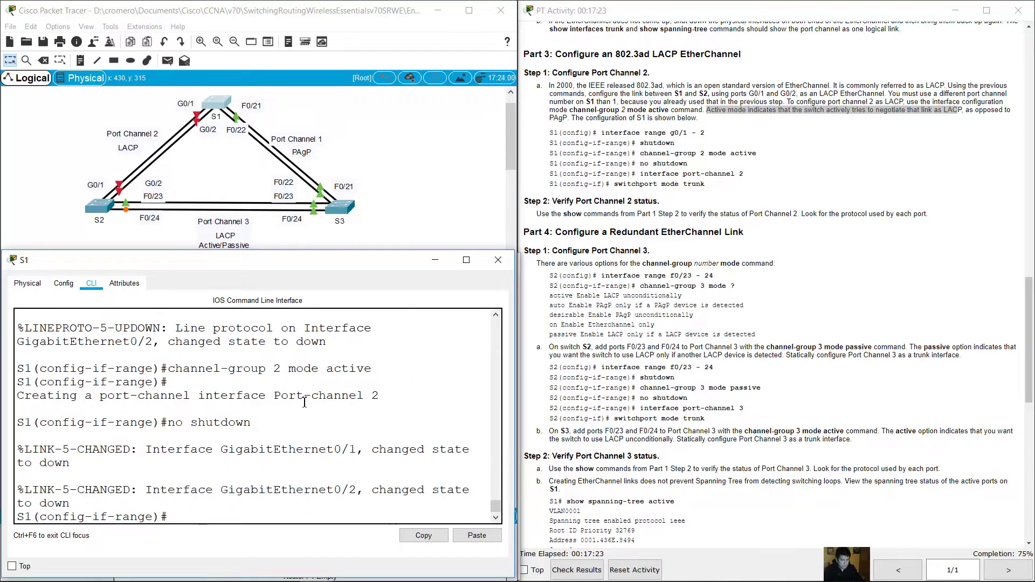
click(104, 205)
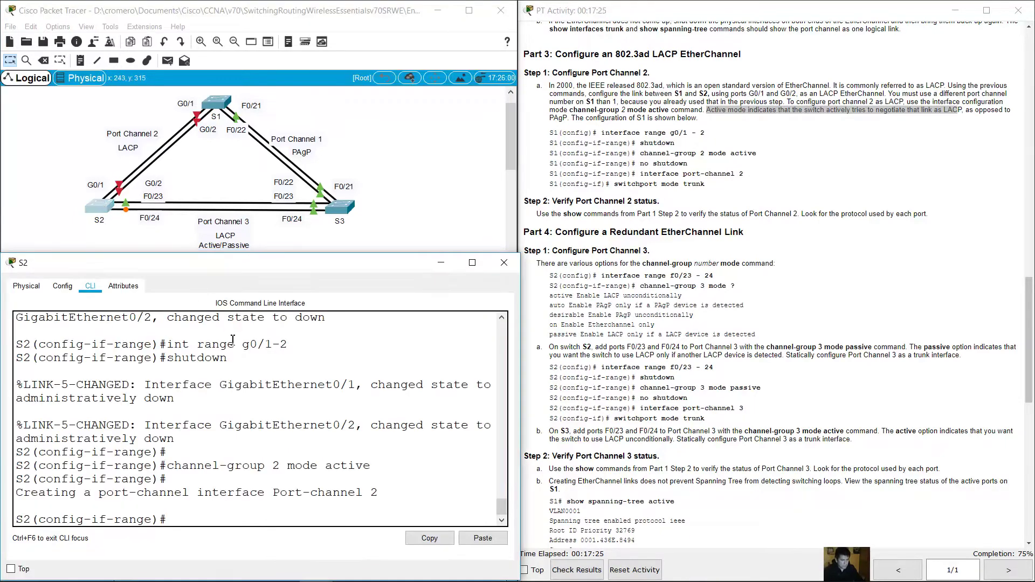
text(no shutdown)
key(Return)
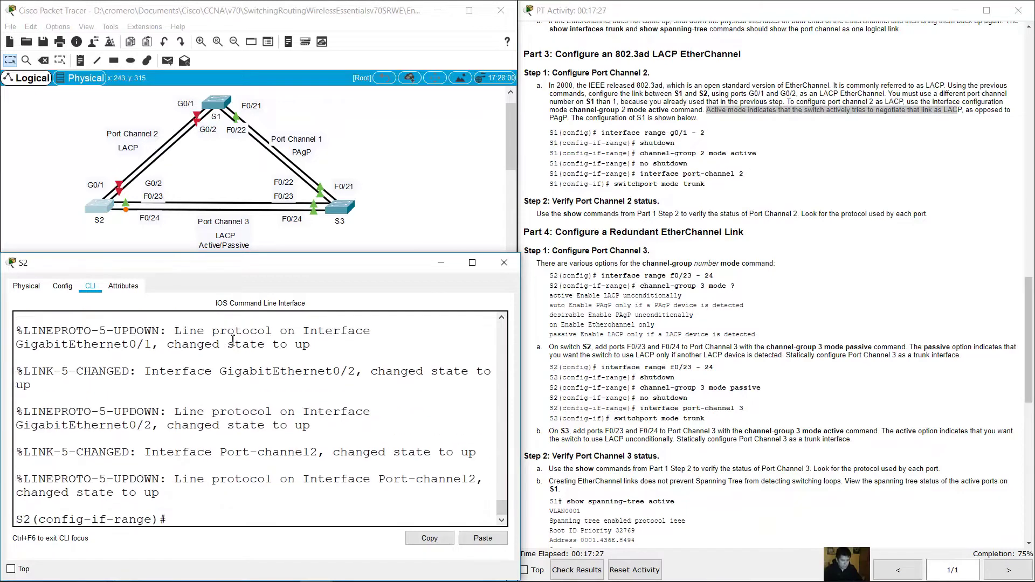
Leave configuration mode on S2 and run a show interfaces command for Step 2, Verify Port Channel 2 status.
click(799, 160)
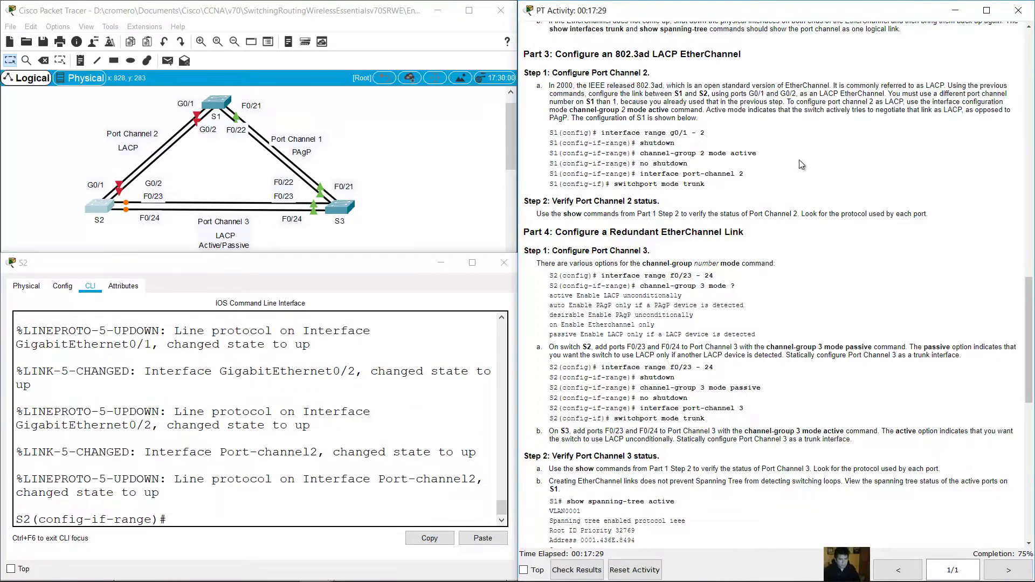
double_click(572, 201)
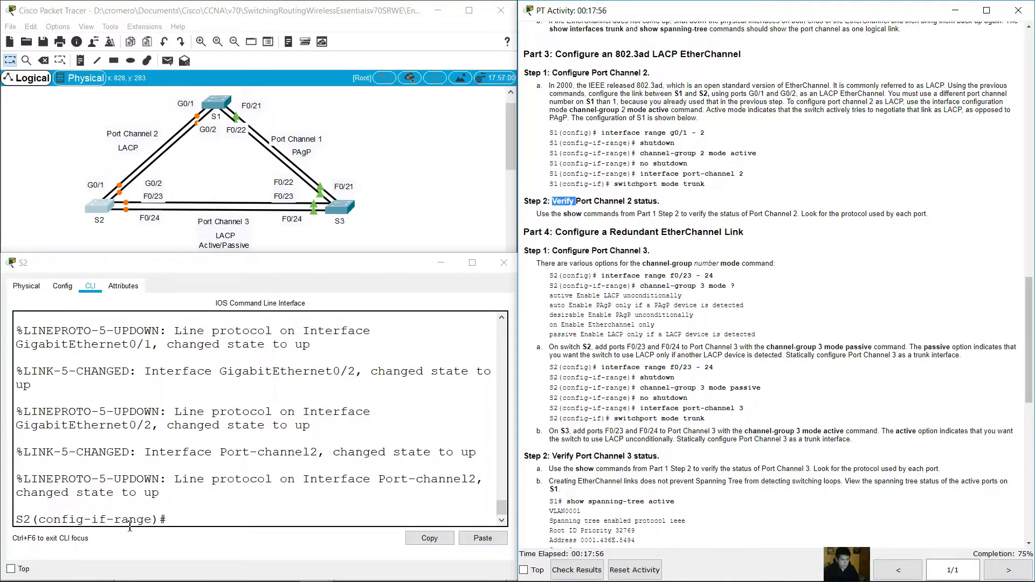
drag(39, 519, 15, 519)
click(200, 524)
text(en)
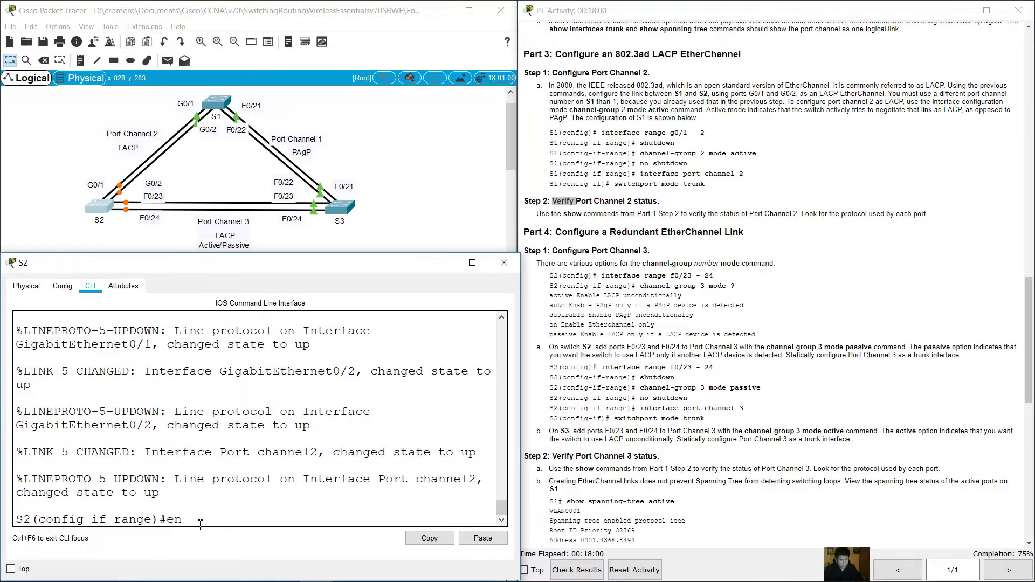
text(d)
key(Return)
text(show interf)
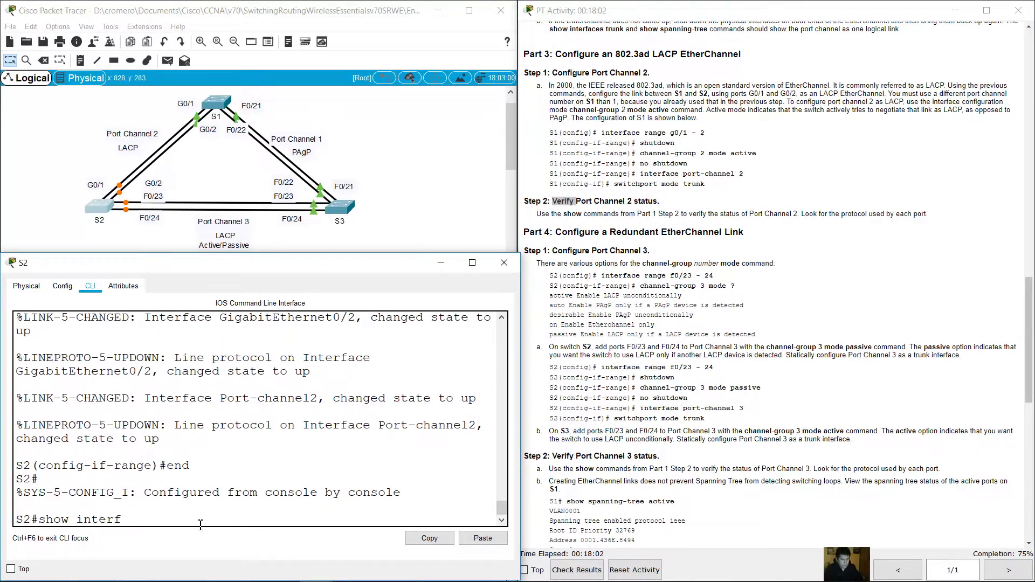
Run show interfaces trunk on S2 and examine the trunk entry for Po2.
text(aces trunk)
key(Return)
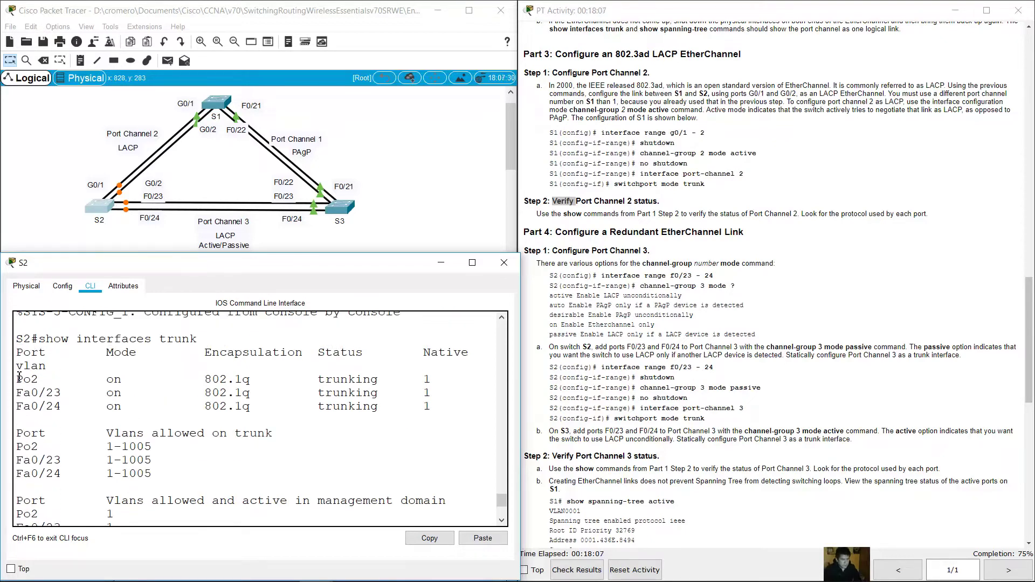
drag(13, 380, 447, 377)
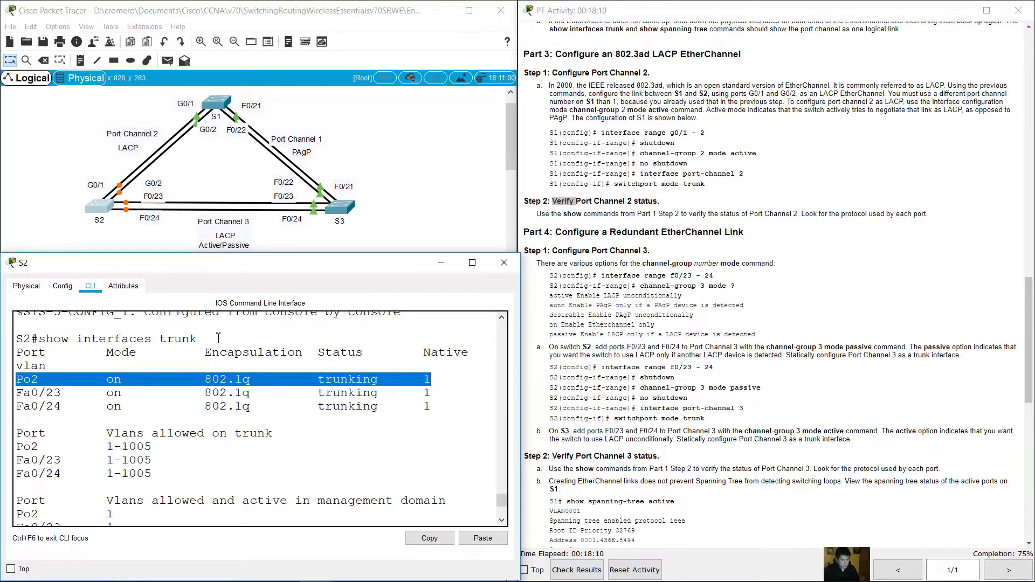
click(141, 468)
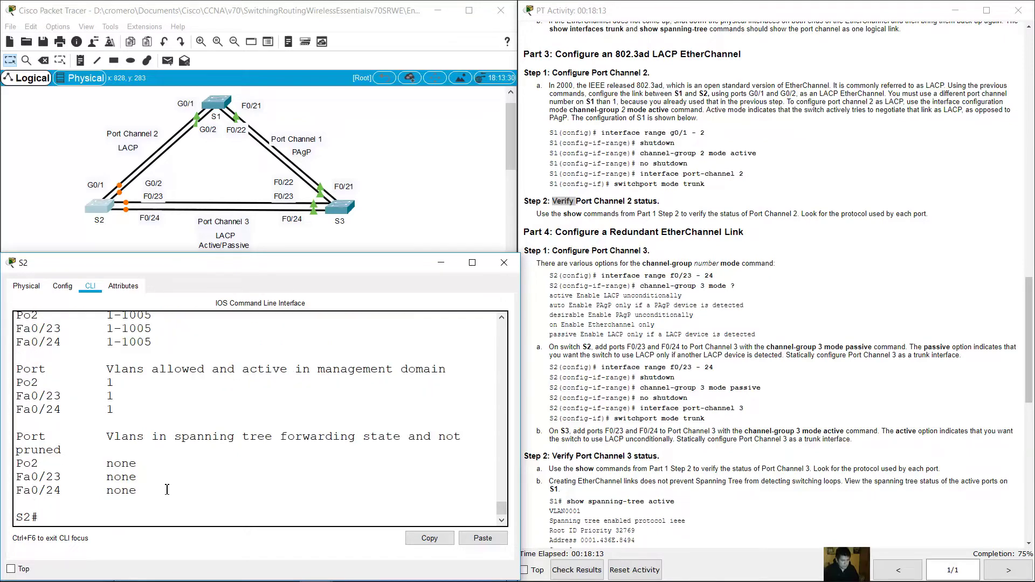
Run show etherchannel summary on S2, correcting the misspelled etherchannel keyword.
text(show t)
text(hterchanne)
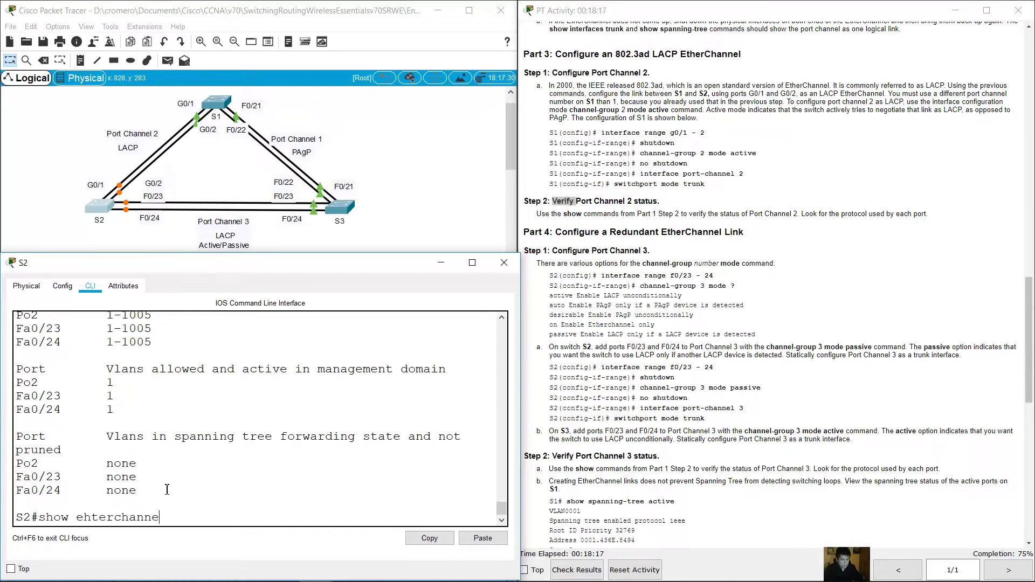
text(l summary)
key(Return)
key(Up)
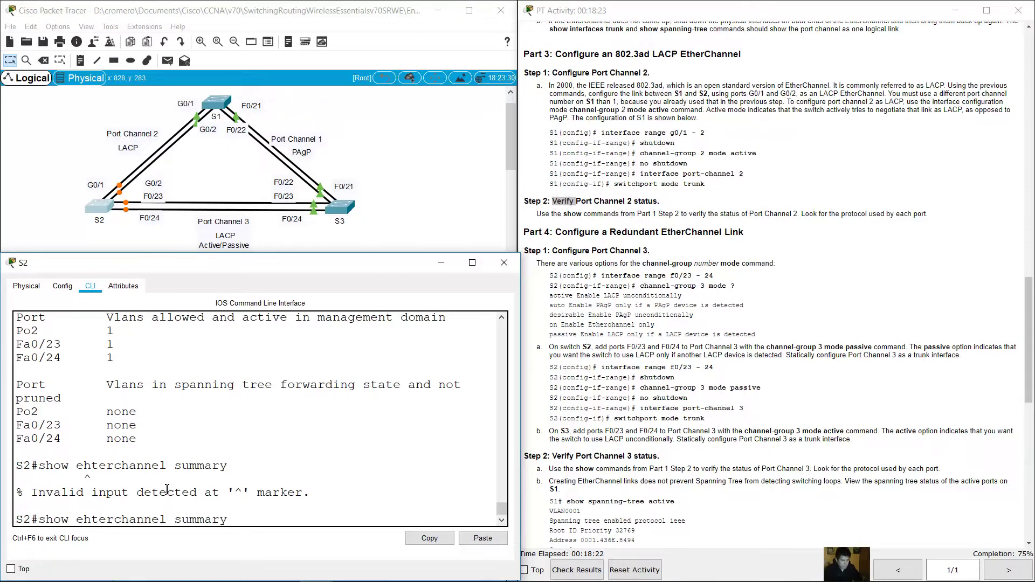
key(Left)
key(Left)
key(Left)
key(Left)
key(Left)
key(Left)
key(Left)
key(Left)
key(Left)
key(Left)
key(Left)
key(Left)
key(Left)
key(Left)
key(Left)
key(Left)
key(Left)
key(BackSpace)
key(BackSpace)
text(th)
key(Return)
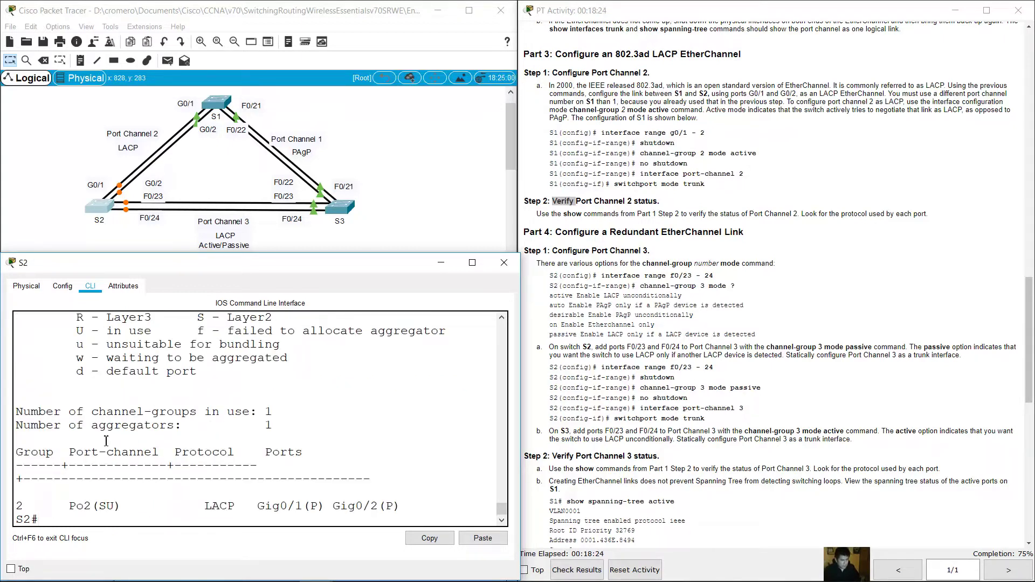
Examine Port-channel 2's status flags, protocol and member ports in S2's EtherChannel summary, checking the flags against the legend.
drag(8, 506, 117, 505)
scroll(259, 346, up, 2)
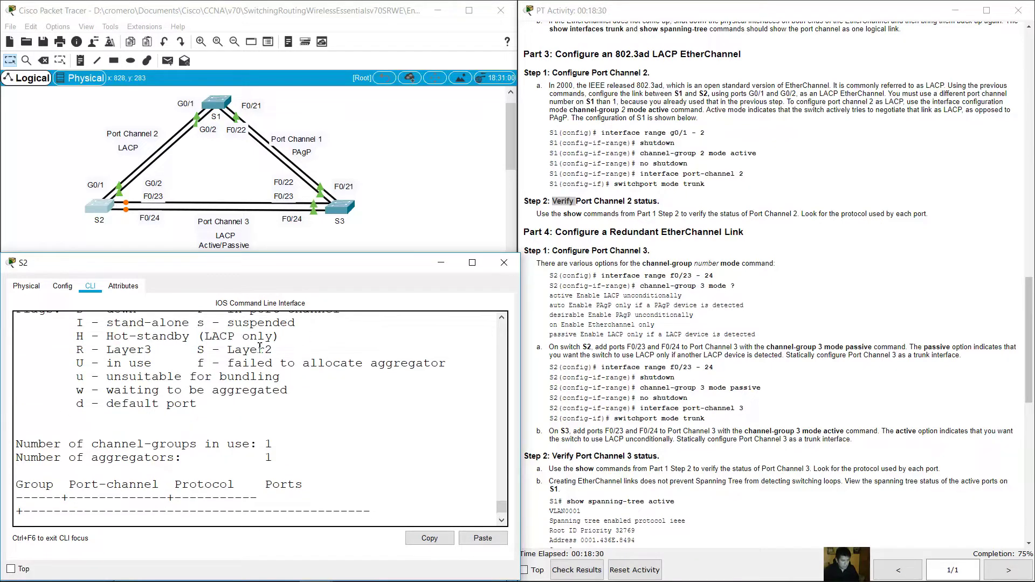
drag(199, 350, 273, 350)
drag(83, 362, 160, 362)
scroll(231, 388, down, 2)
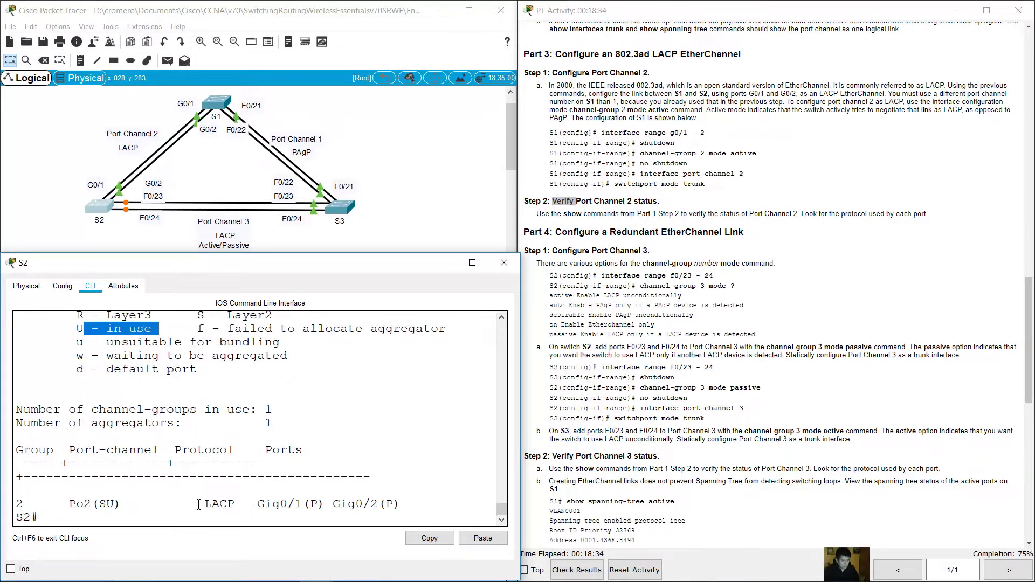
drag(199, 504, 246, 505)
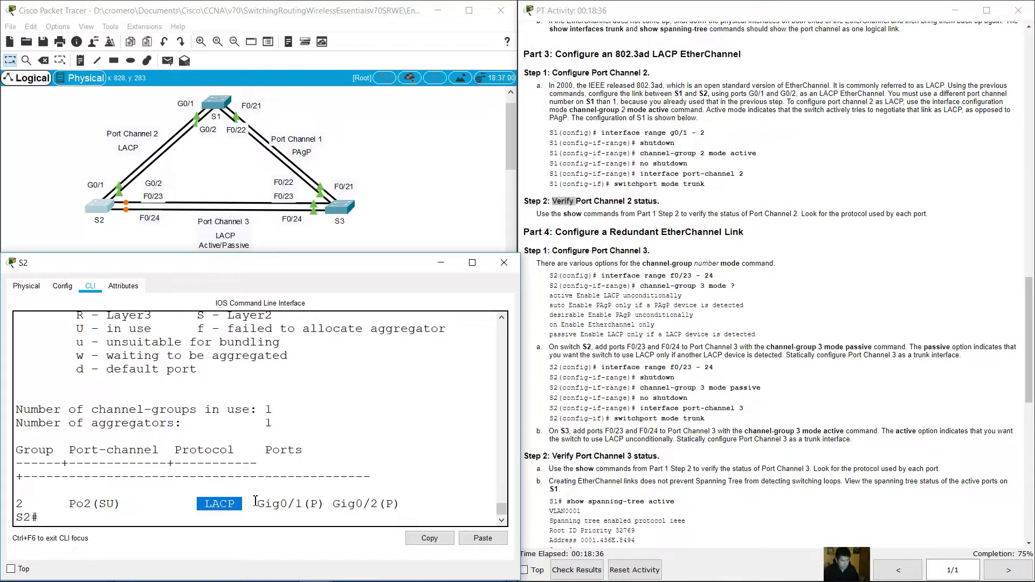
drag(259, 499, 379, 500)
click(395, 501)
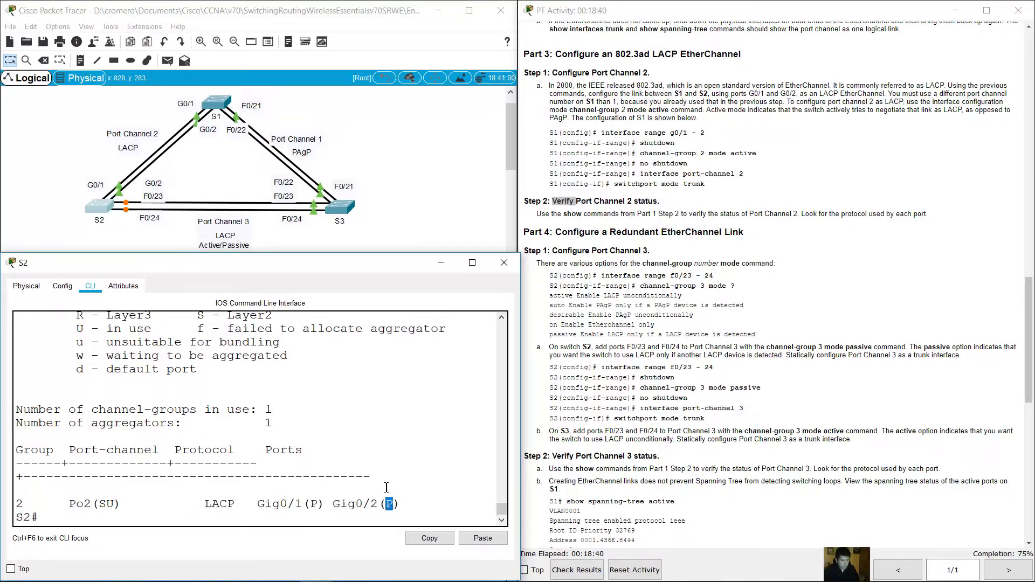
scroll(325, 465, up, 2)
drag(227, 371, 346, 370)
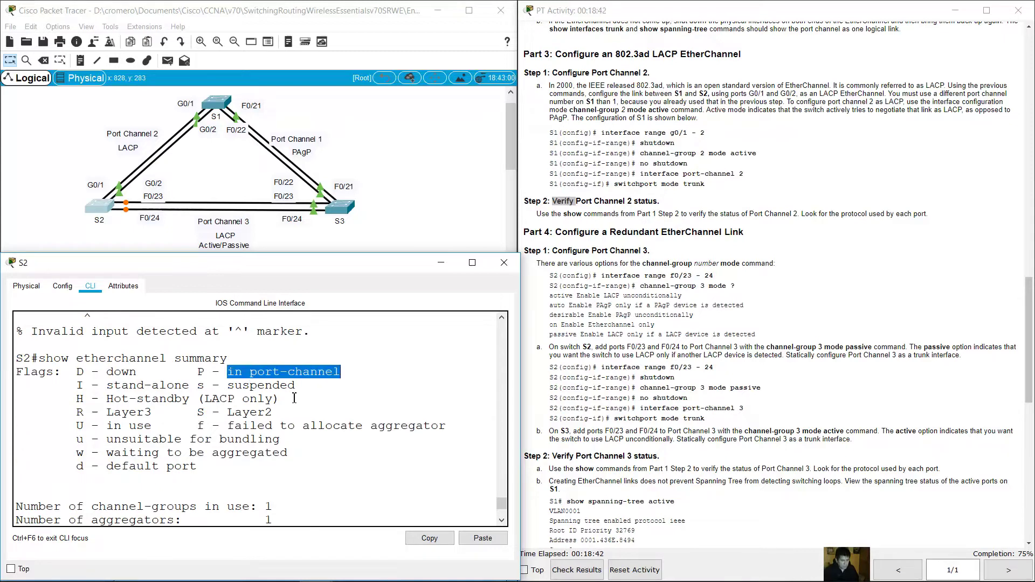
scroll(165, 495, down, 2)
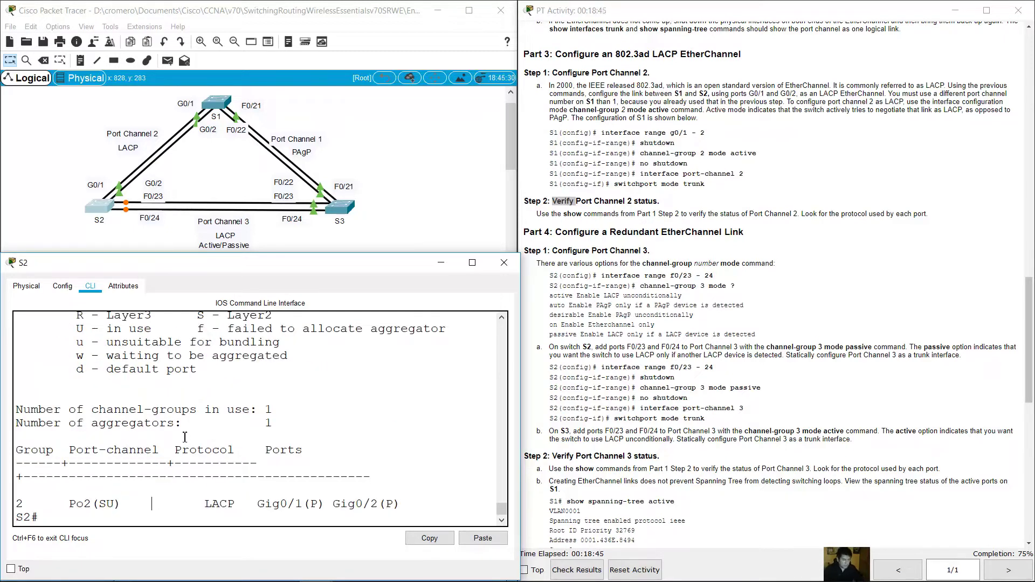
Open the command line of switch S1 and leave interface configuration mode for privileged EXEC mode with end.
click(215, 105)
key(Return)
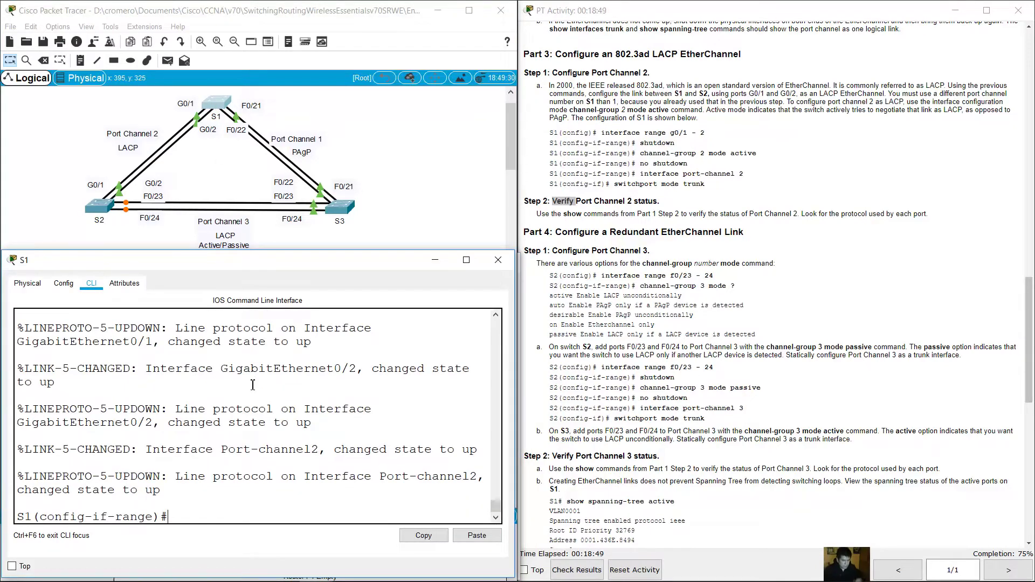
text(end)
key(Return)
Run show interfaces trunk on S1 and examine the entries for Po1 and Po2.
text(show interfaces trunk)
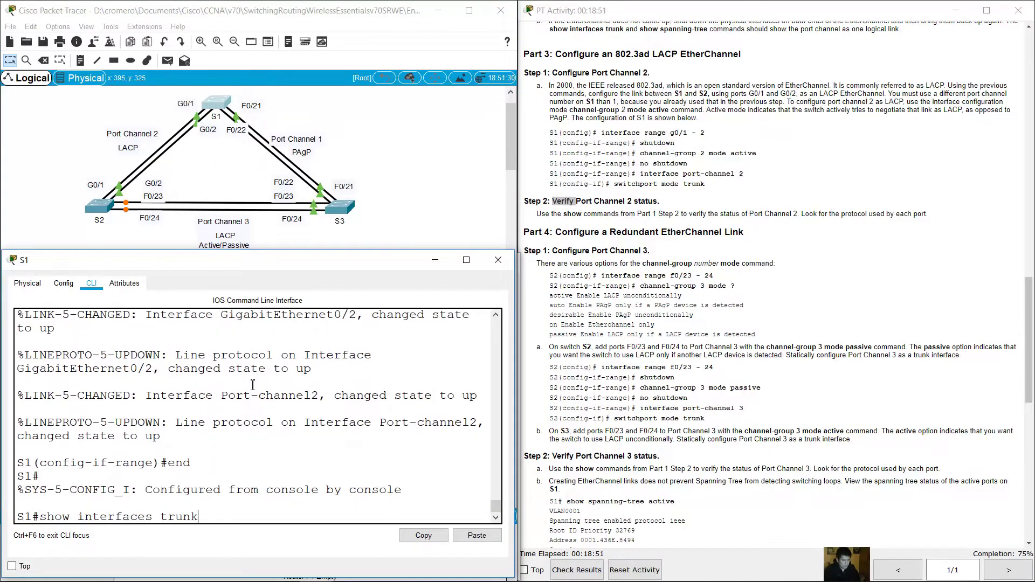
key(Return)
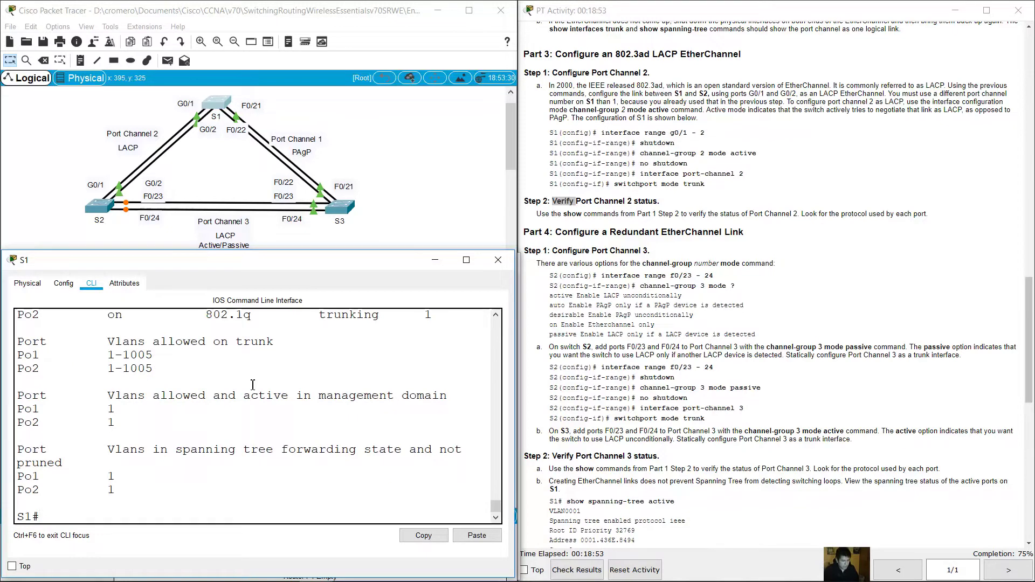
scroll(216, 399, up, 3)
scroll(216, 399, down, 1)
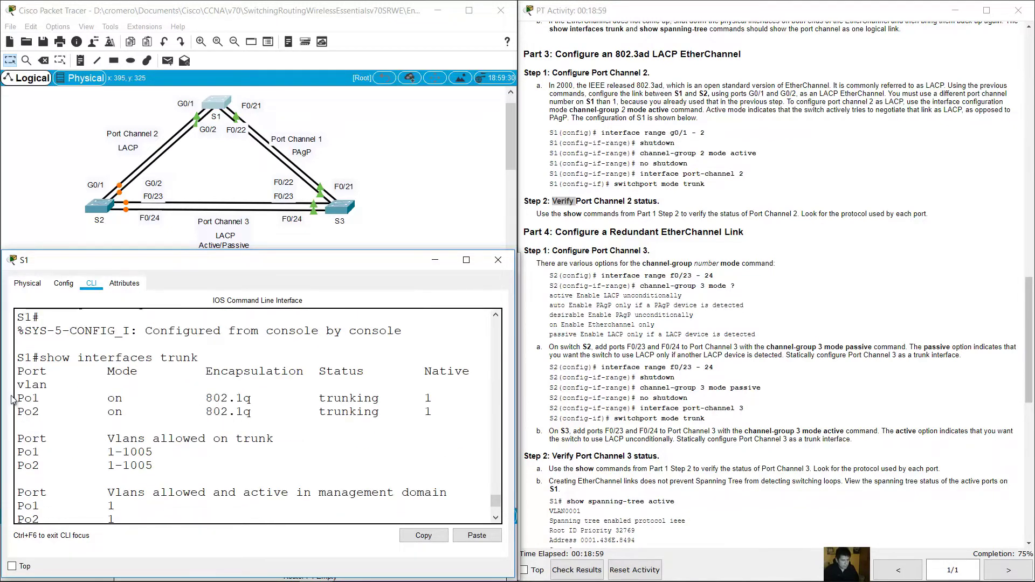
drag(110, 399, 432, 413)
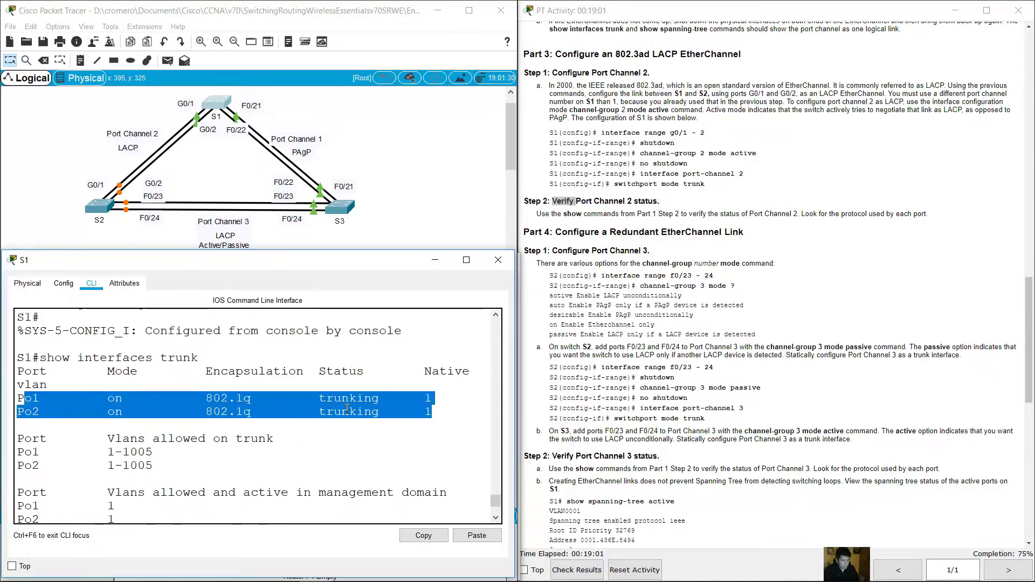
click(20, 425)
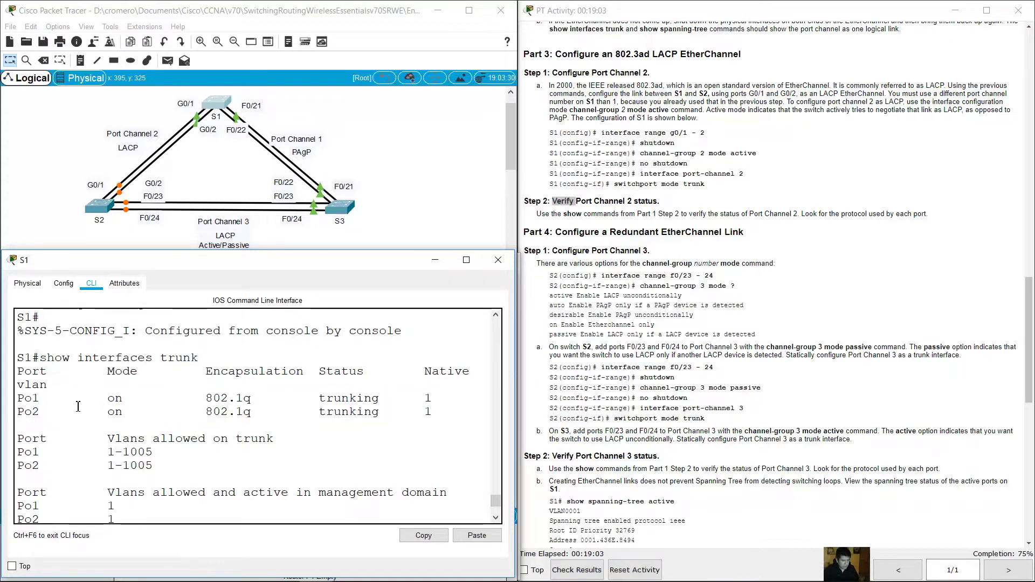
drag(20, 400, 437, 417)
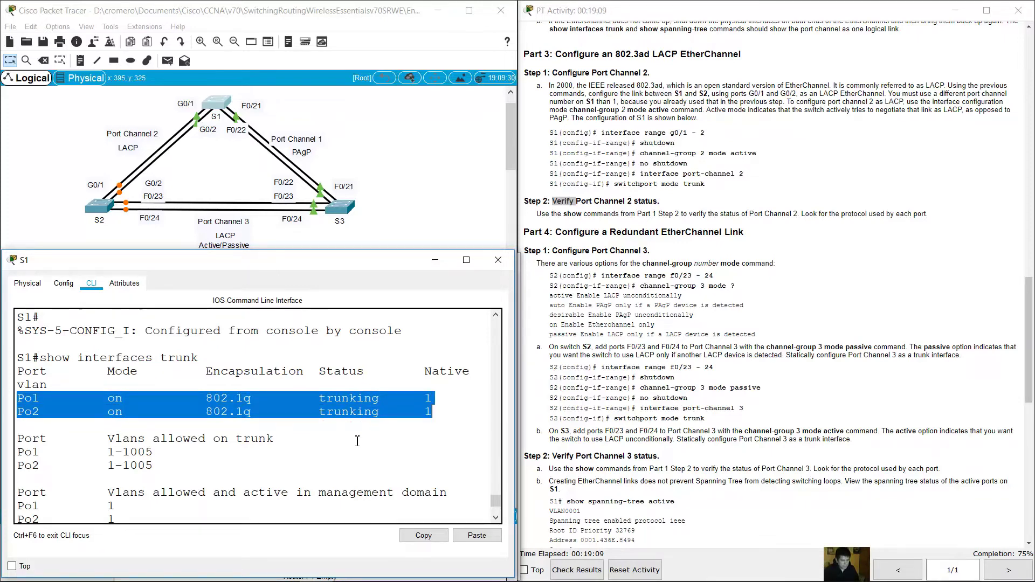
Run show etherchannel summary on S1 and compare the protocols used by port channels 1 and 2.
scroll(255, 446, down, 3)
click(255, 447)
text(show)
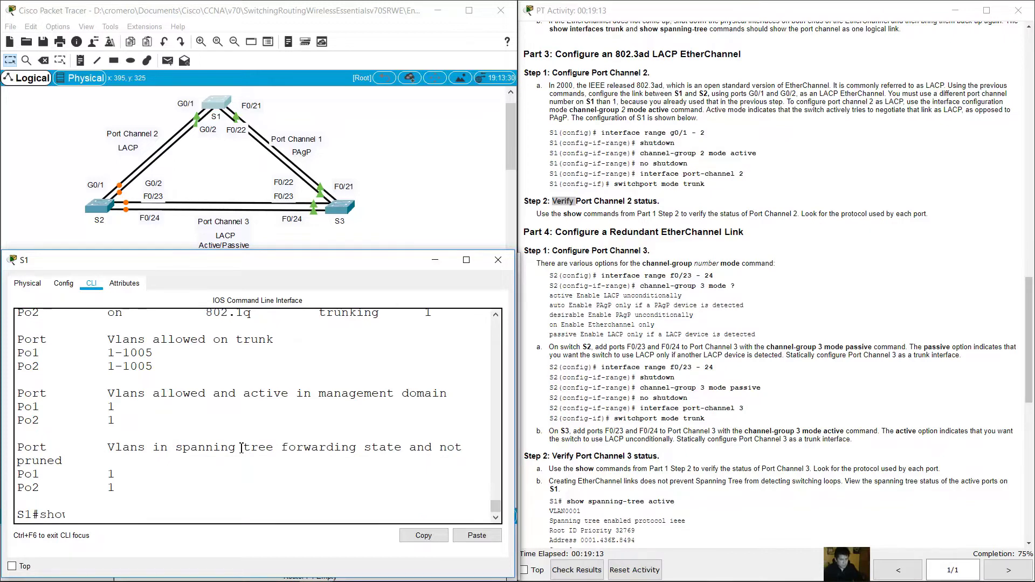
text( etherchannel summary)
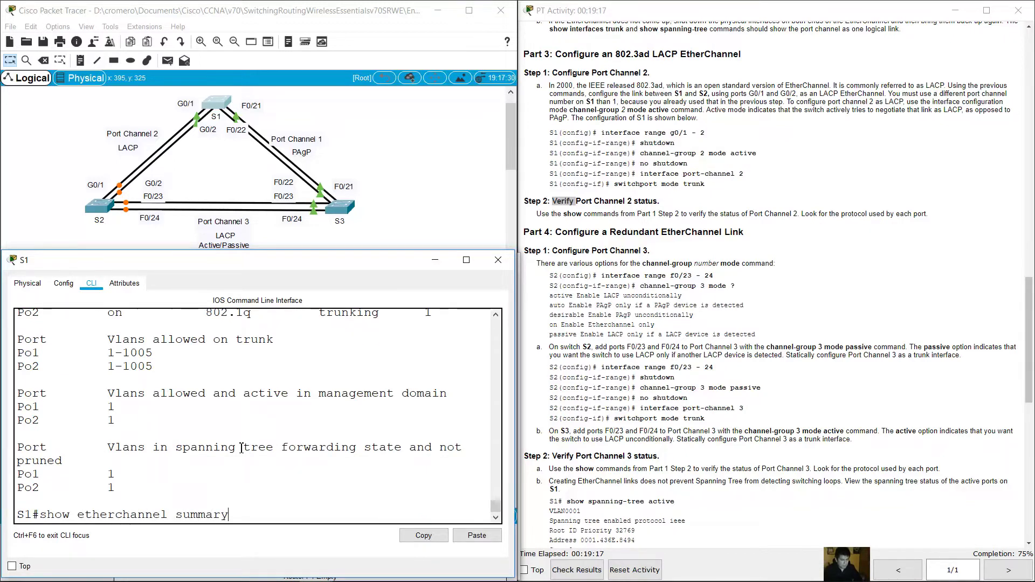
key(Return)
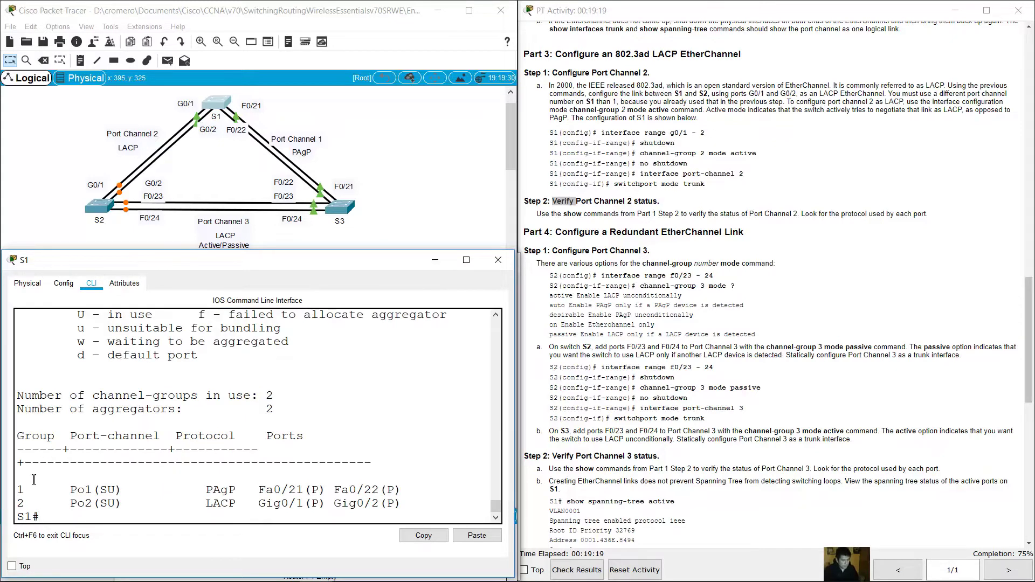
drag(116, 489, 33, 489)
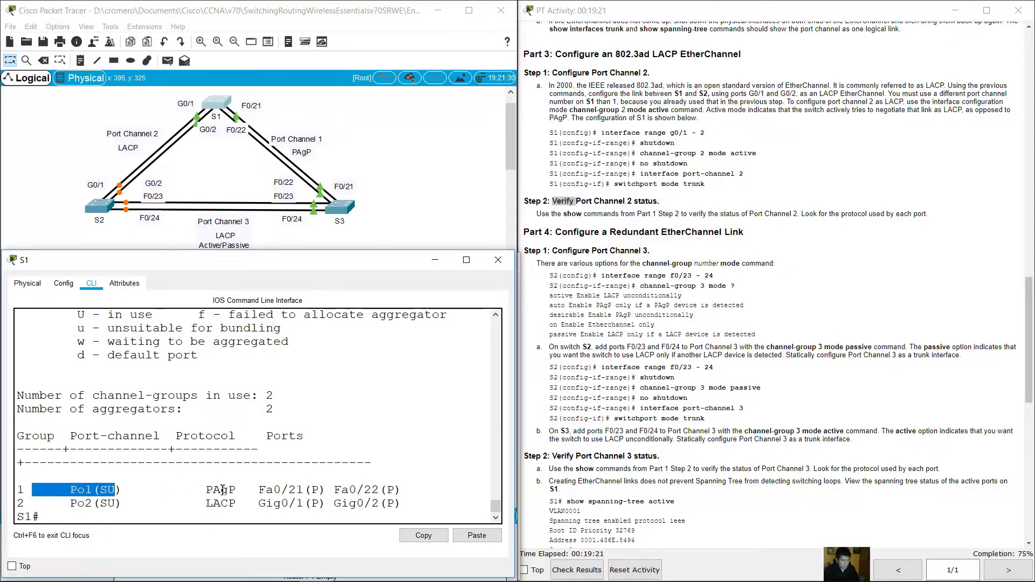
drag(207, 488, 251, 490)
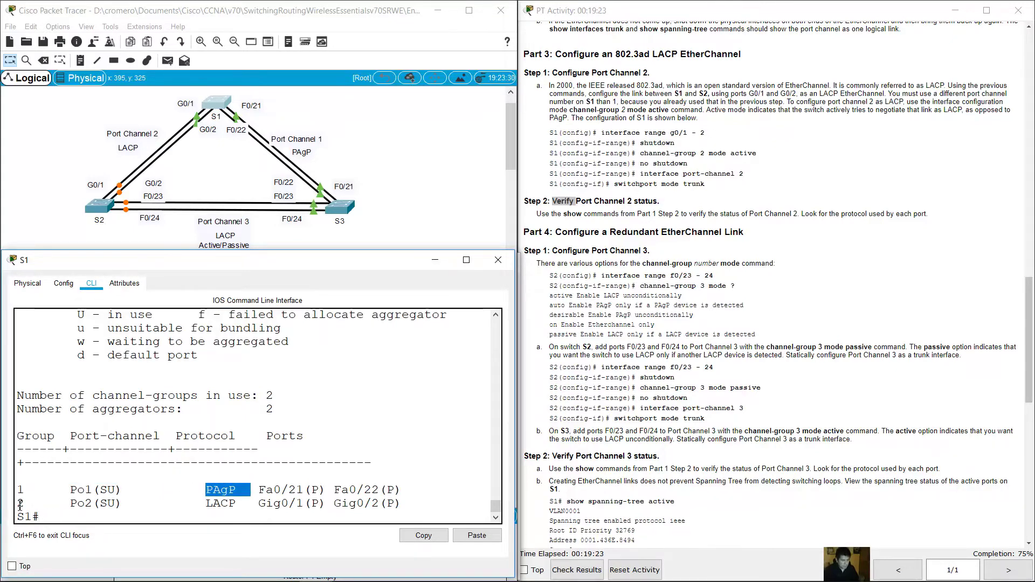
drag(20, 503, 237, 502)
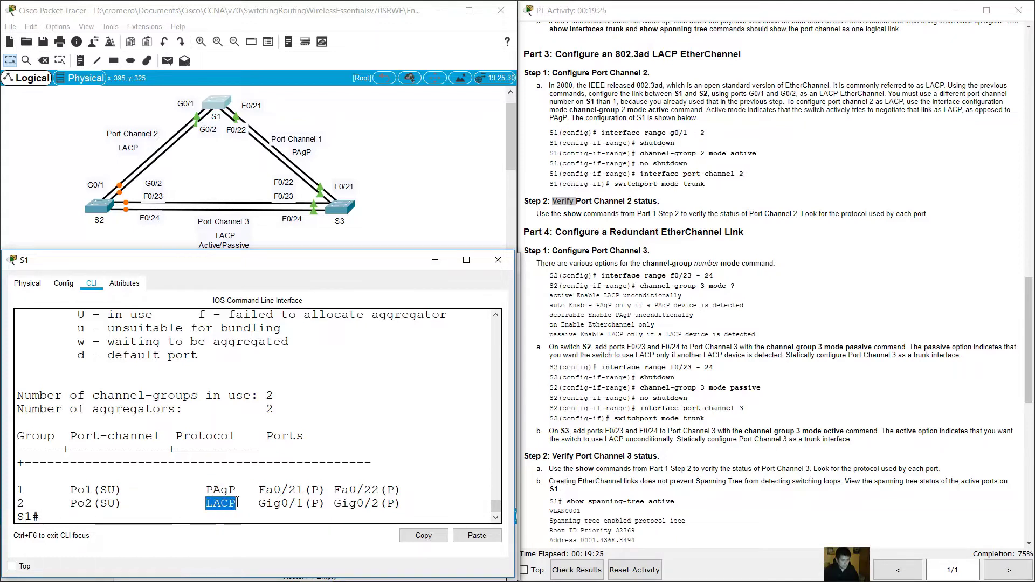
click(270, 492)
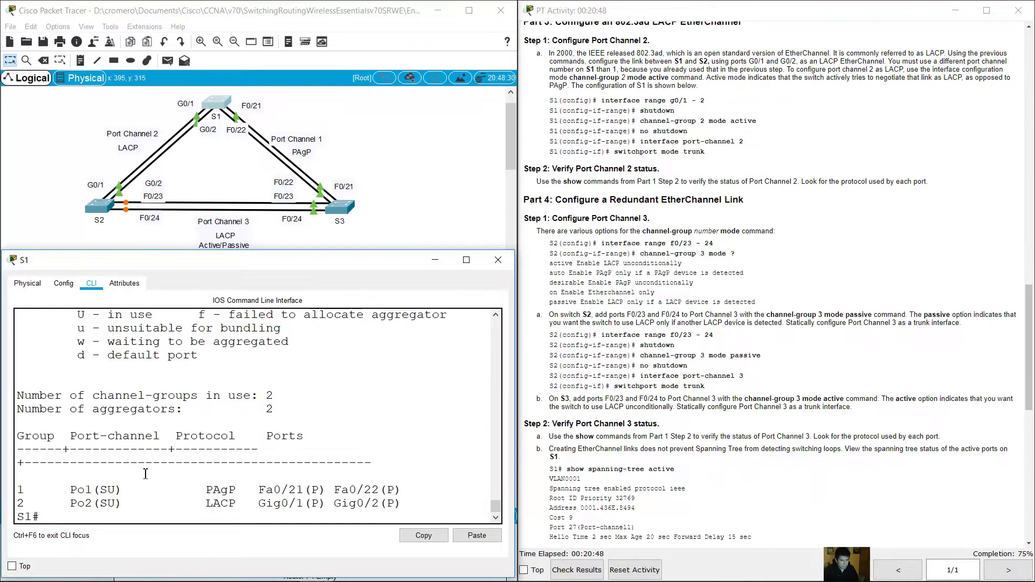
Display S1's running configuration with show run and examine the switchport settings under interface Port-channel2.
text(show run)
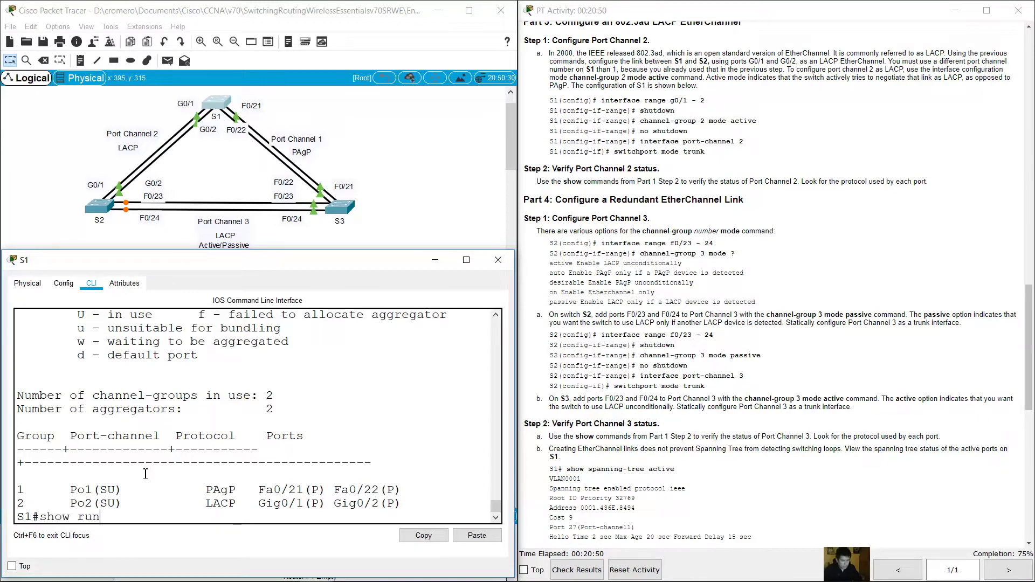
key(Return)
key(space)
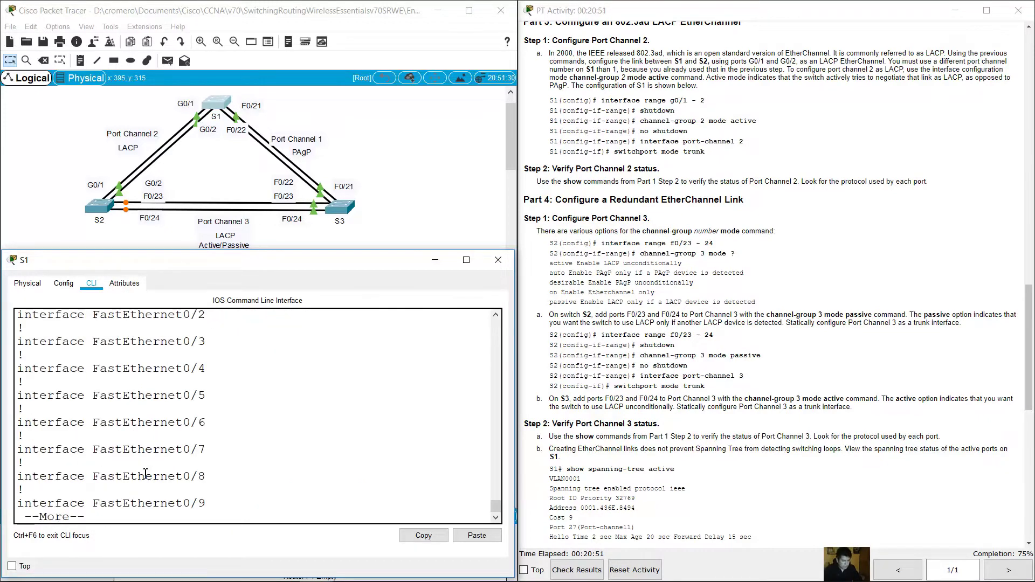
scroll(83, 384, up, 5)
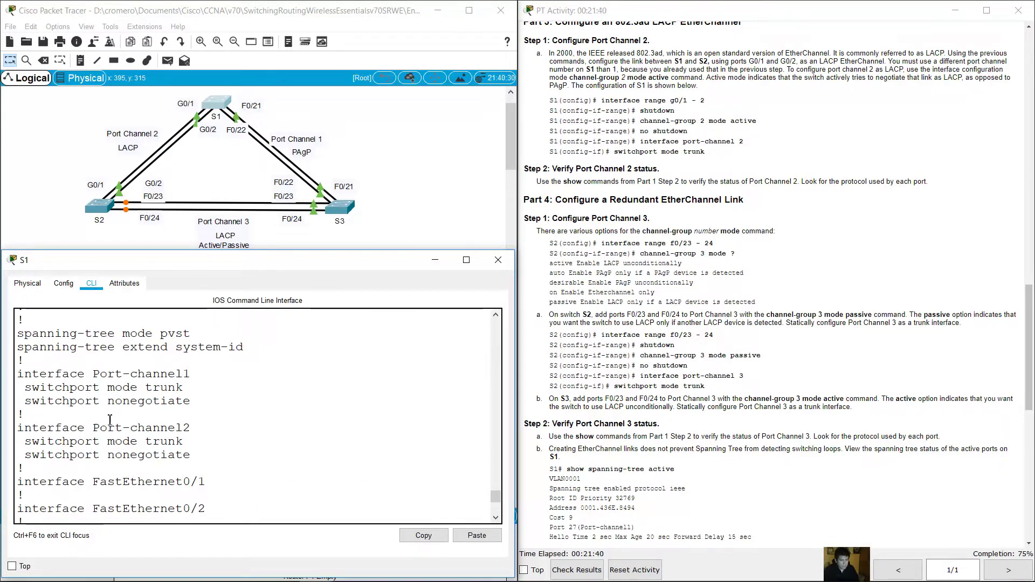
drag(18, 427, 199, 424)
drag(33, 441, 183, 441)
drag(40, 456, 191, 455)
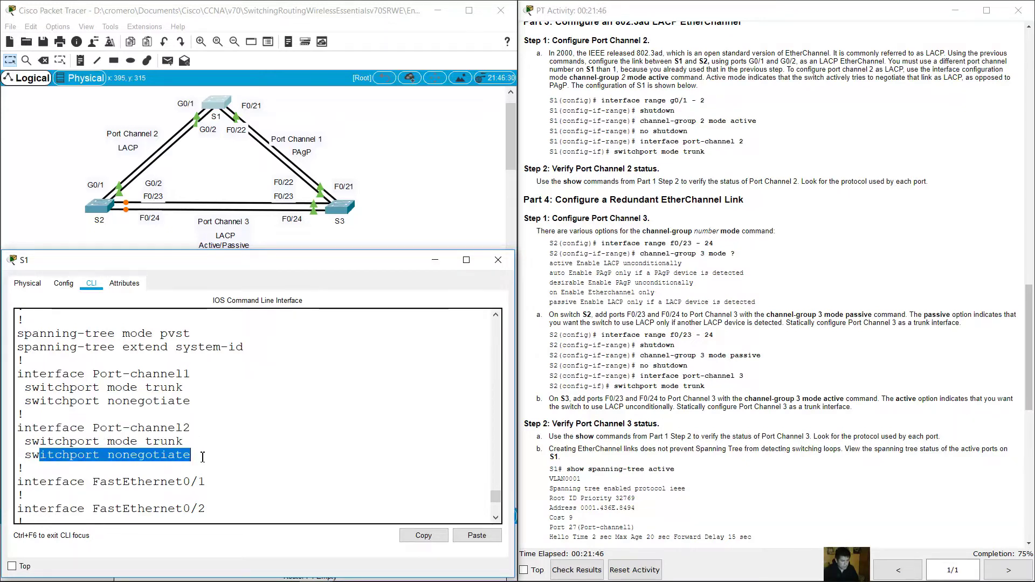
click(167, 437)
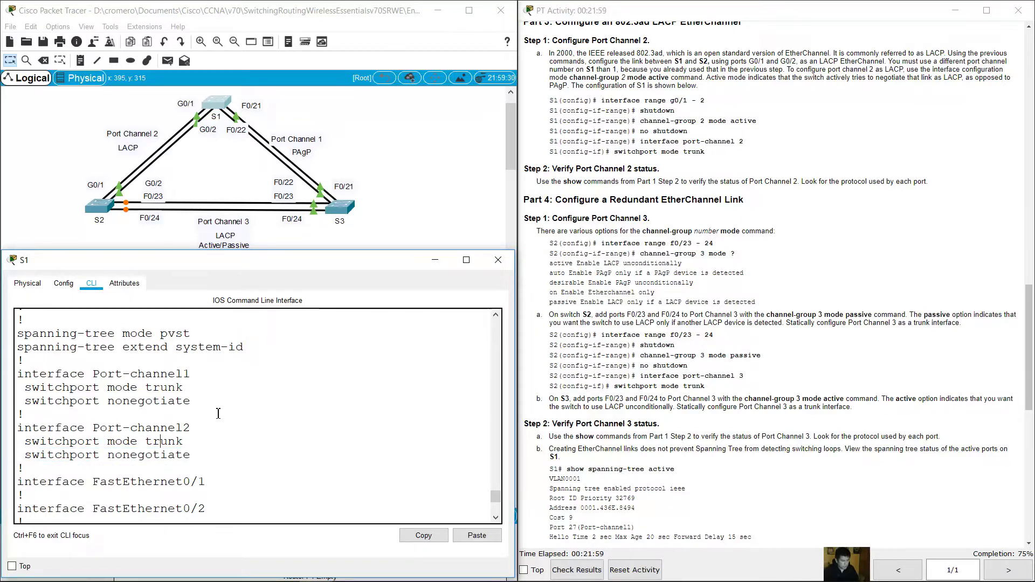
Page through the rest of S1's running configuration and examine the trunk and channel-group settings of GigabitEthernet0/1 and 0/2.
scroll(236, 419, down, 12)
key(space)
key(space)
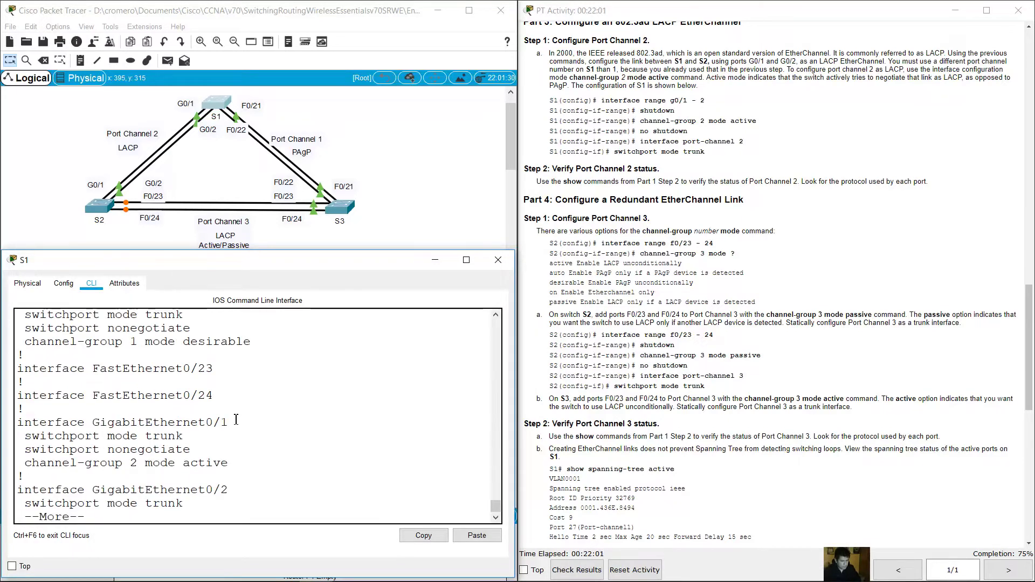
scroll(238, 420, up, 3)
scroll(238, 421, up, 2)
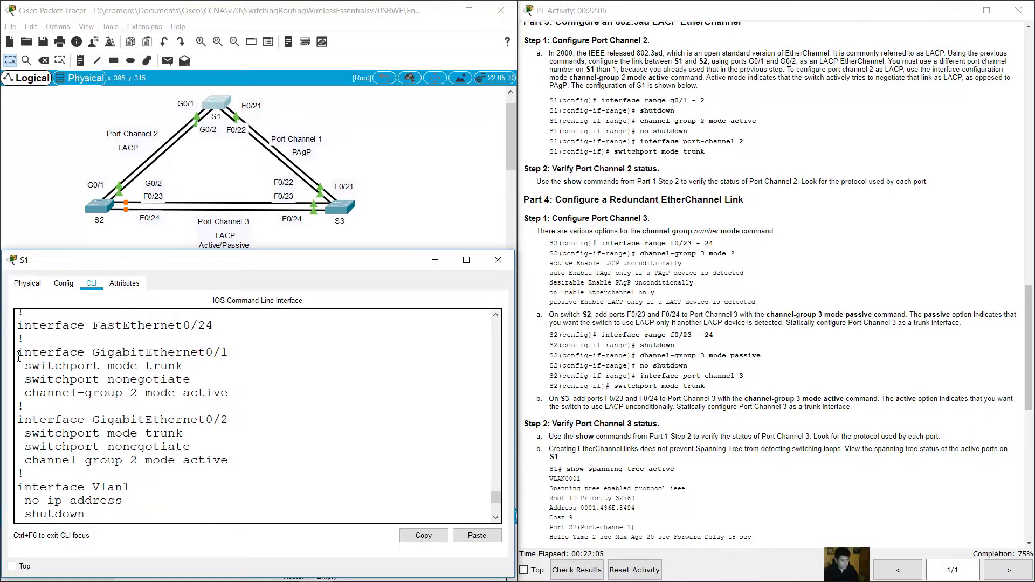
drag(19, 353, 210, 473)
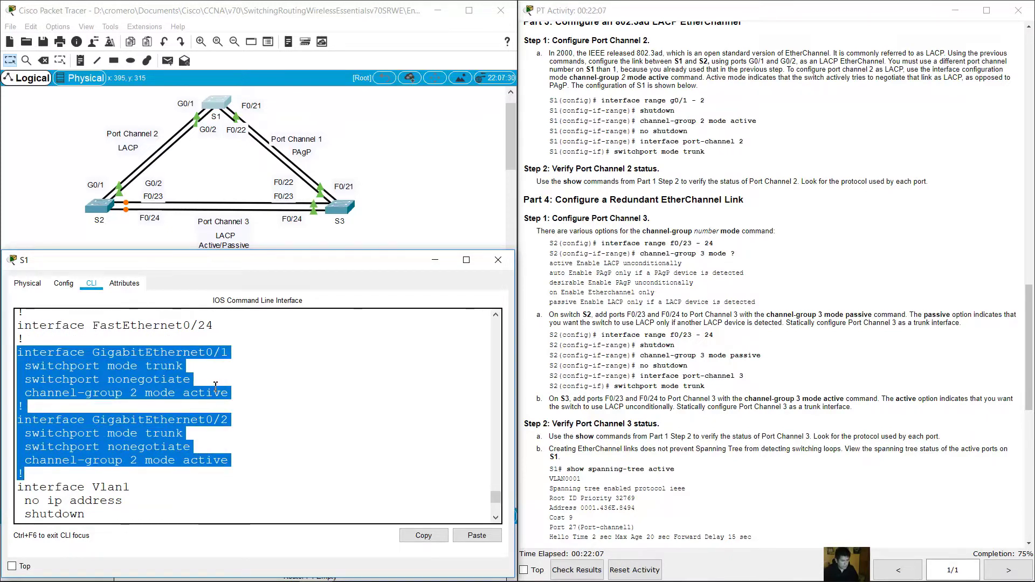
drag(205, 353, 241, 354)
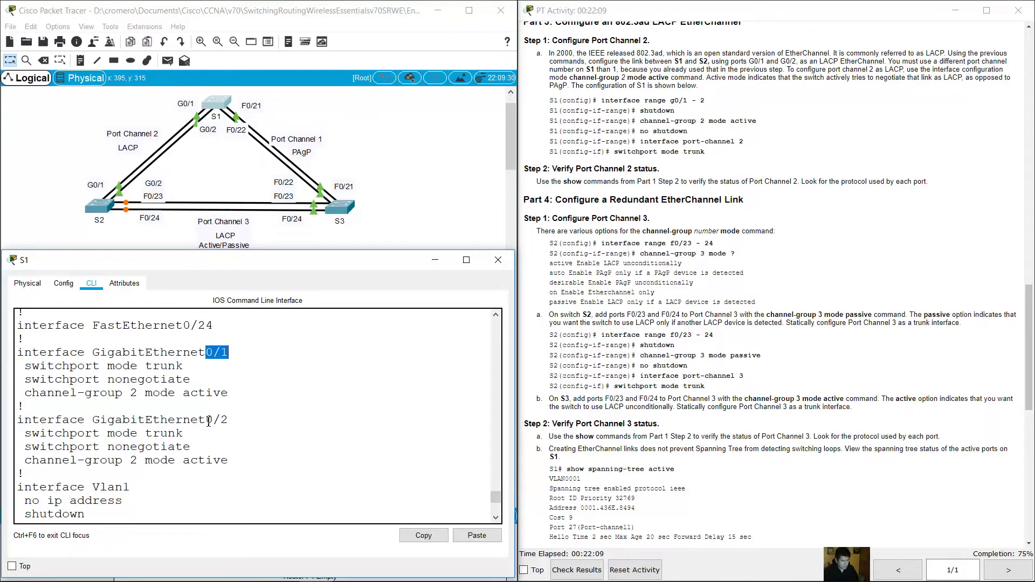
Check the channel-group lines under GigabitEthernet0/1 and GigabitEthernet0/2 in S1's running configuration.
drag(206, 420, 230, 415)
drag(20, 354, 220, 475)
click(220, 473)
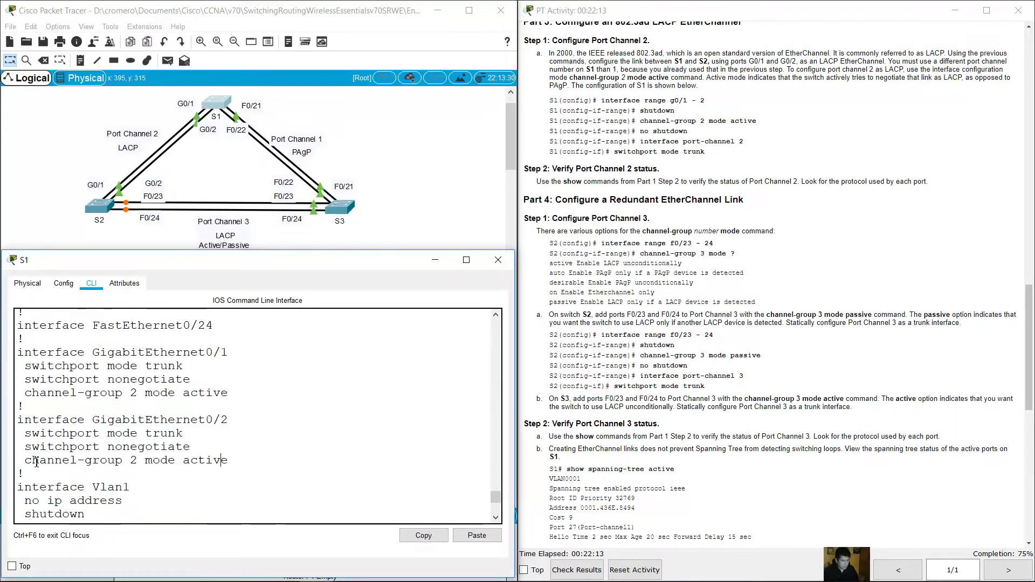
drag(32, 460, 180, 466)
click(212, 460)
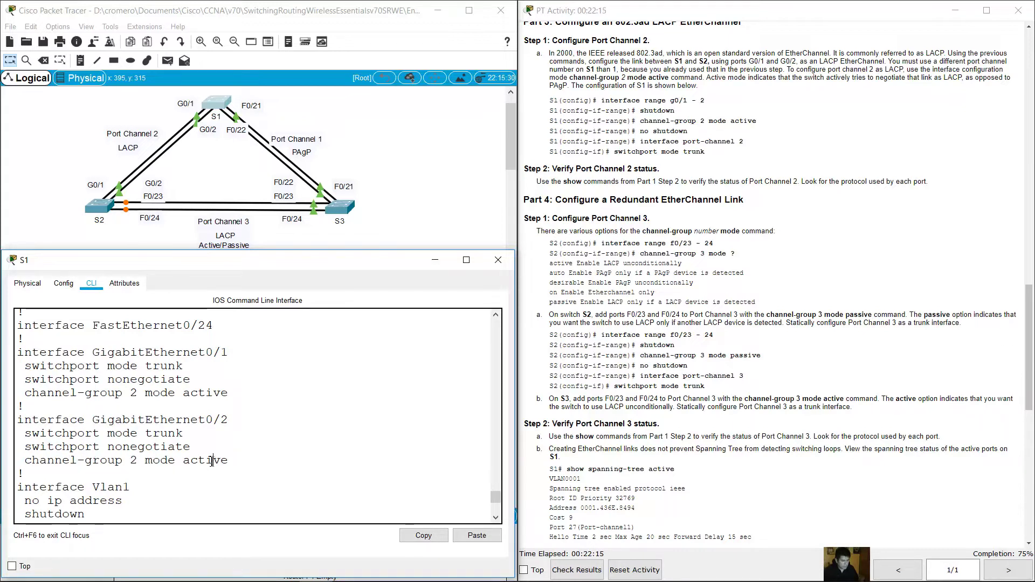
Go back through S1's running configuration to interface Port-channel2 and examine its switchport mode and negotiation lines.
scroll(205, 457, up, 18)
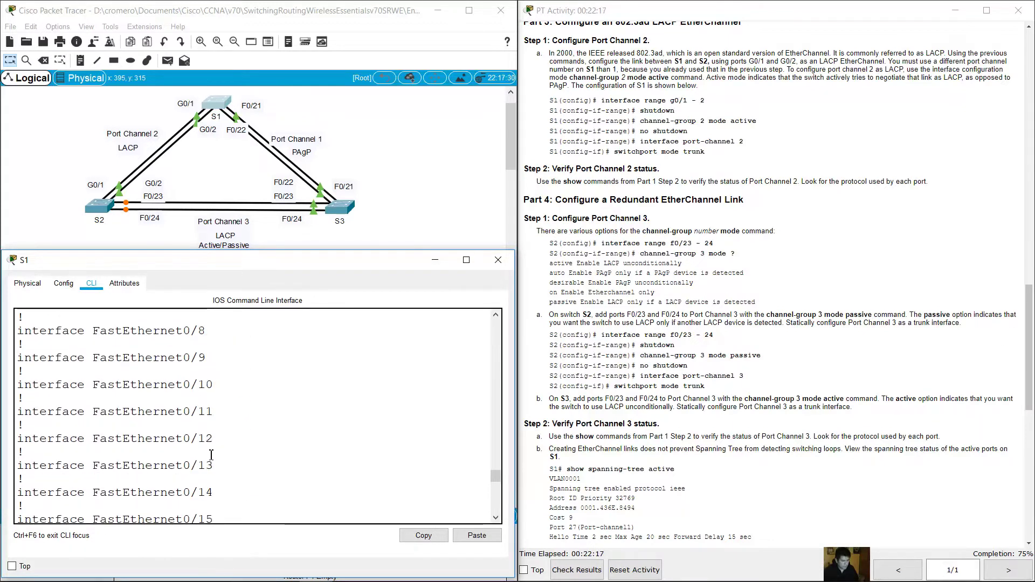
scroll(216, 456, up, 6)
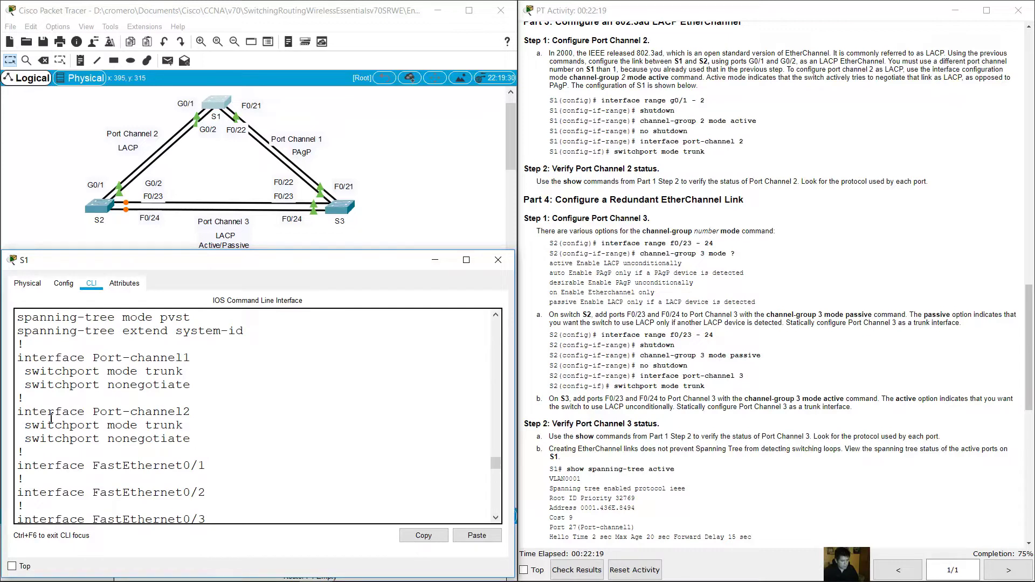
drag(18, 413, 206, 448)
click(206, 448)
drag(25, 426, 201, 442)
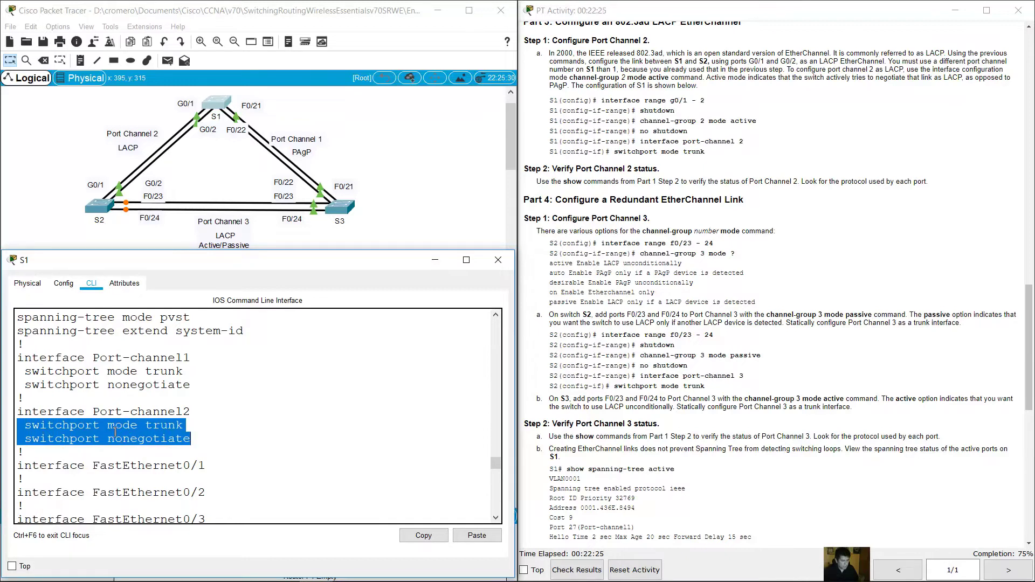
click(66, 431)
drag(25, 426, 200, 430)
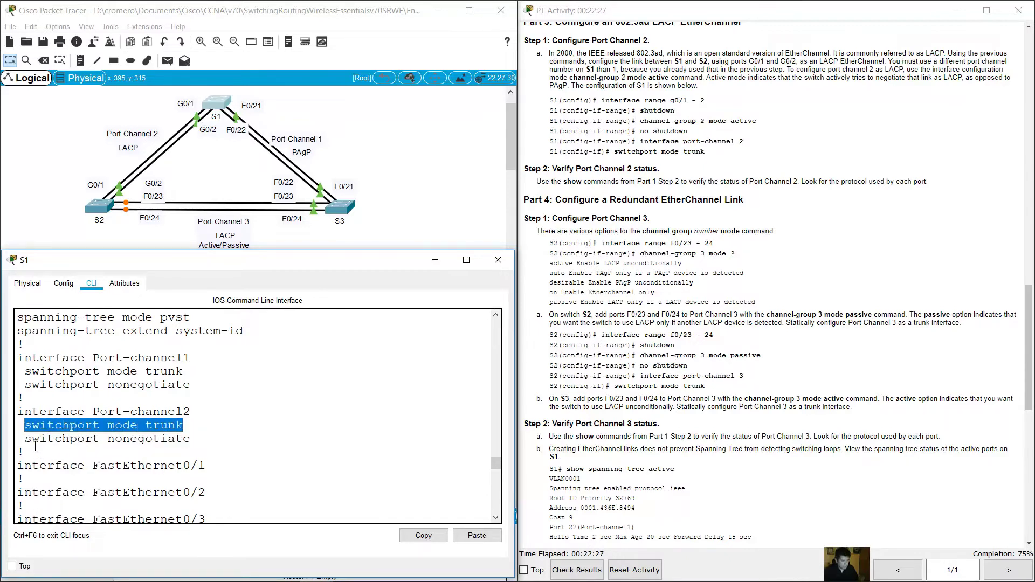
drag(25, 439, 194, 439)
Compare the switchport lines of GigabitEthernet0/1 and 0/2 with those of Port-channel2, and finish the running-config listing.
scroll(207, 439, down, 12)
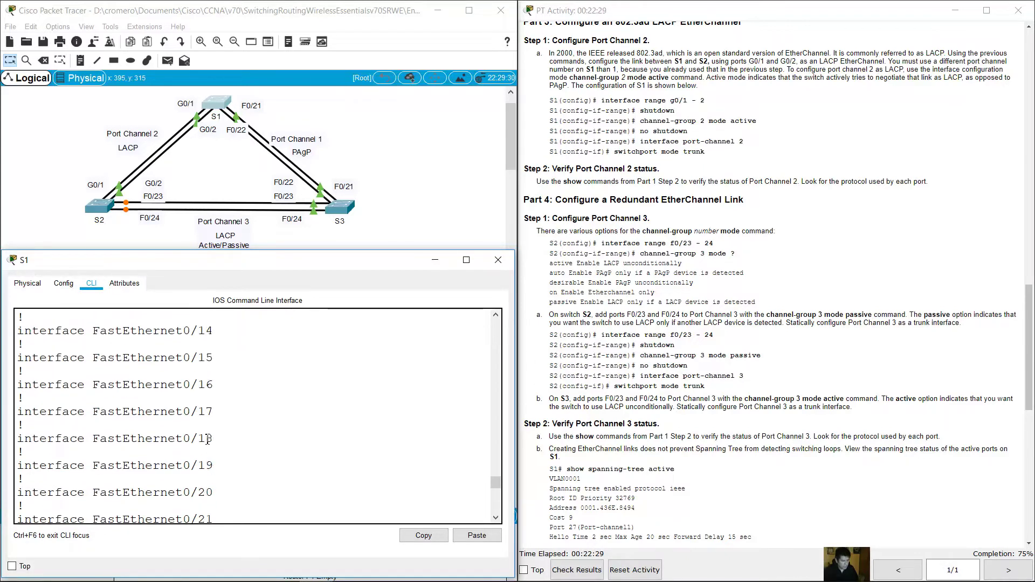
scroll(208, 439, down, 8)
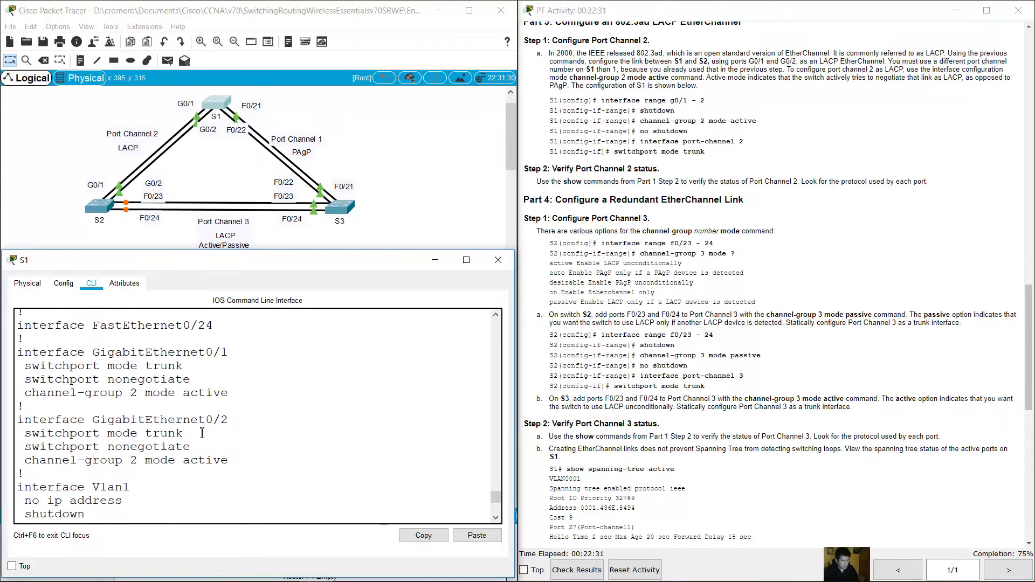
drag(24, 352, 221, 460)
click(129, 398)
drag(31, 366, 184, 366)
drag(33, 379, 172, 386)
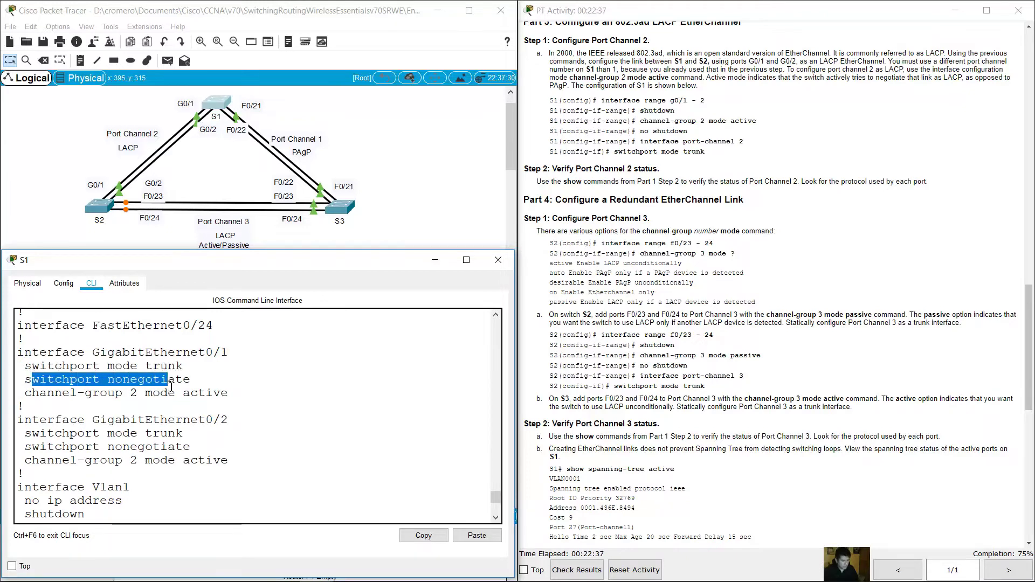
scroll(196, 504, down, 6)
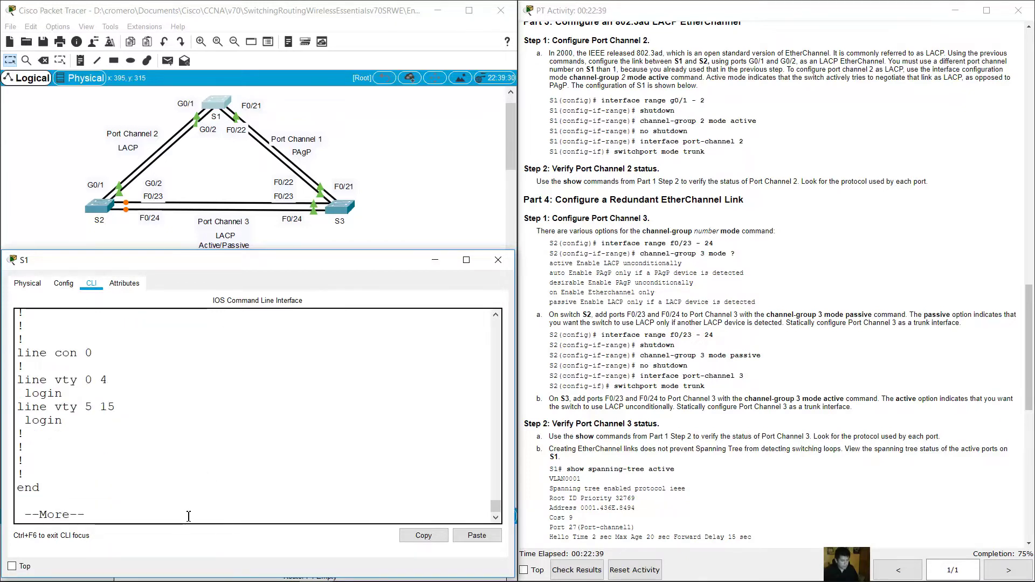
key(space)
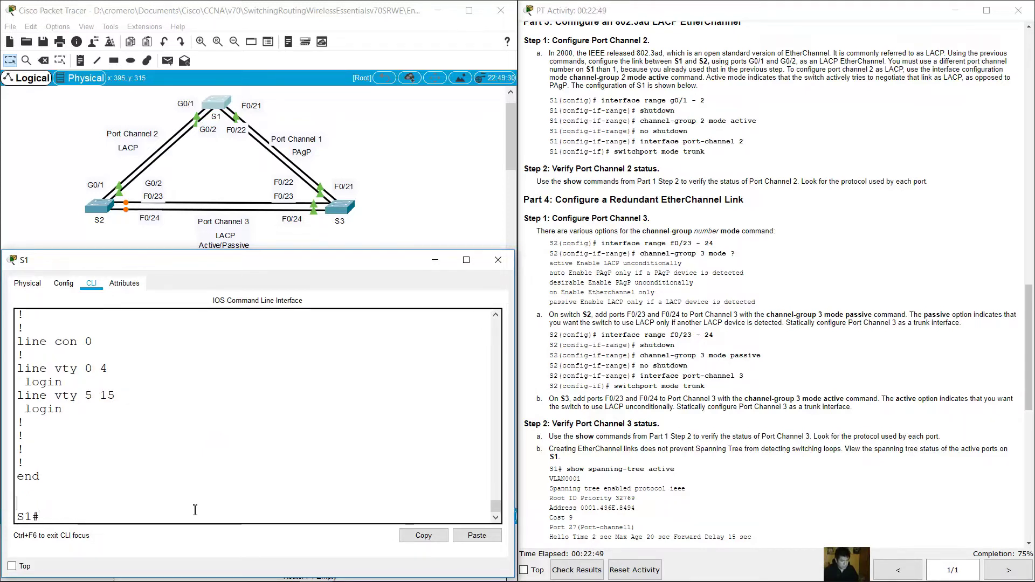
Enter configuration mode on S1 and set interface port-channel 2 to switchport mode trunk.
text(conf term)
key(Return)
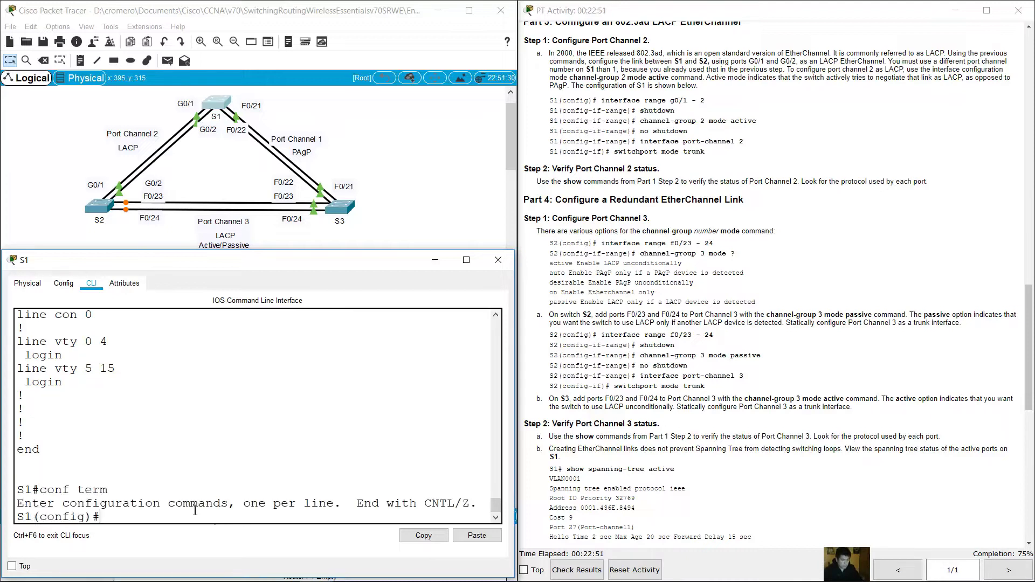
text(int port-channel 2)
key(Return)
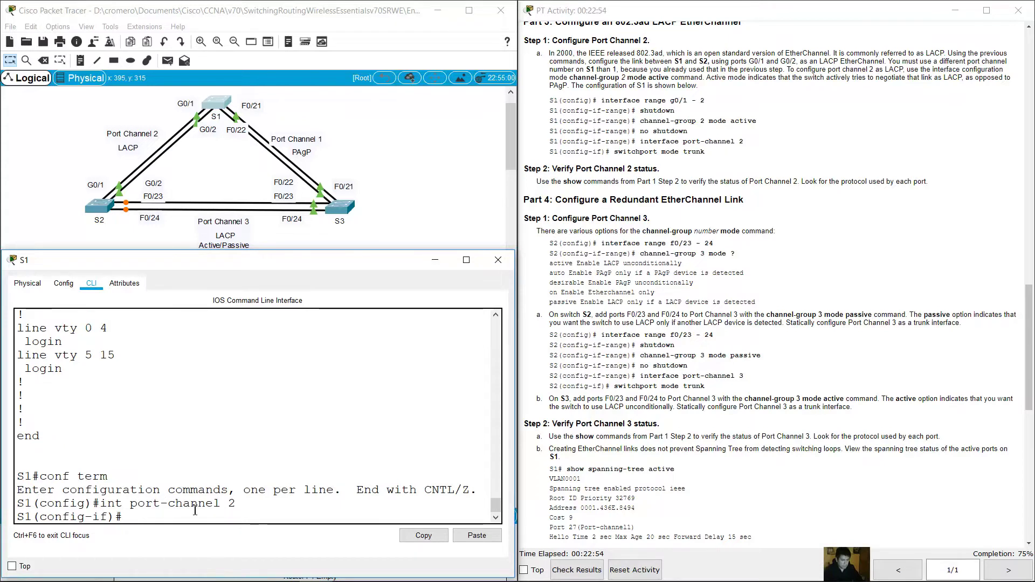
text(switchport mod)
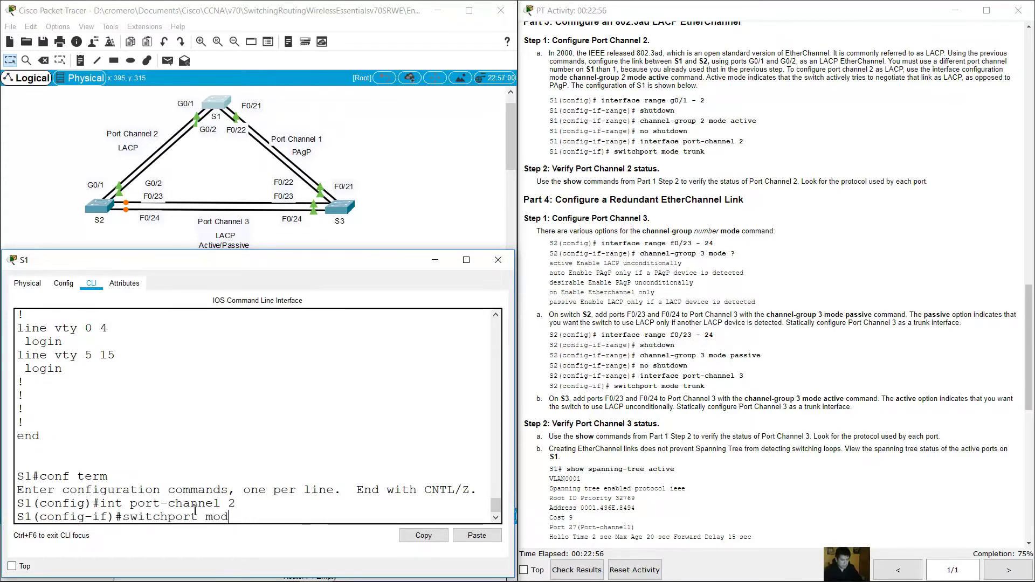
text(e trunk)
key(Return)
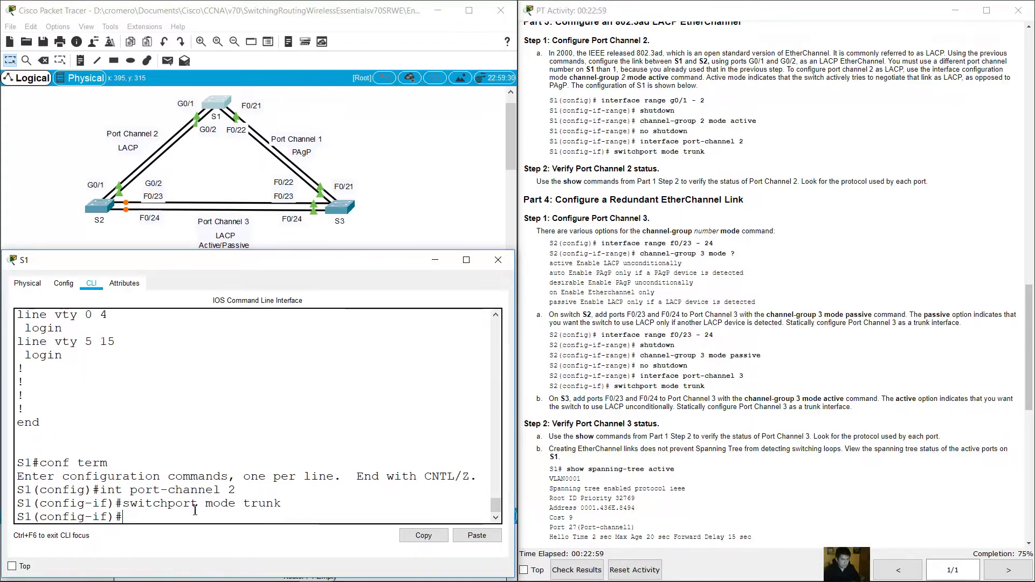
Open S2's command line, enter configuration mode and set interface port-channel 2 to switchport mode trunk.
click(99, 208)
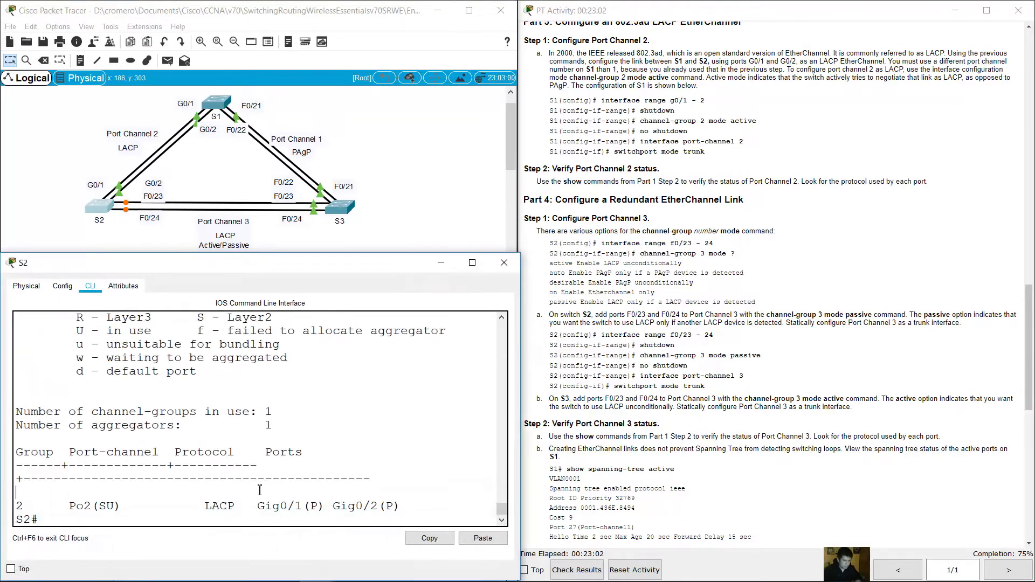
text(conf term)
key(Return)
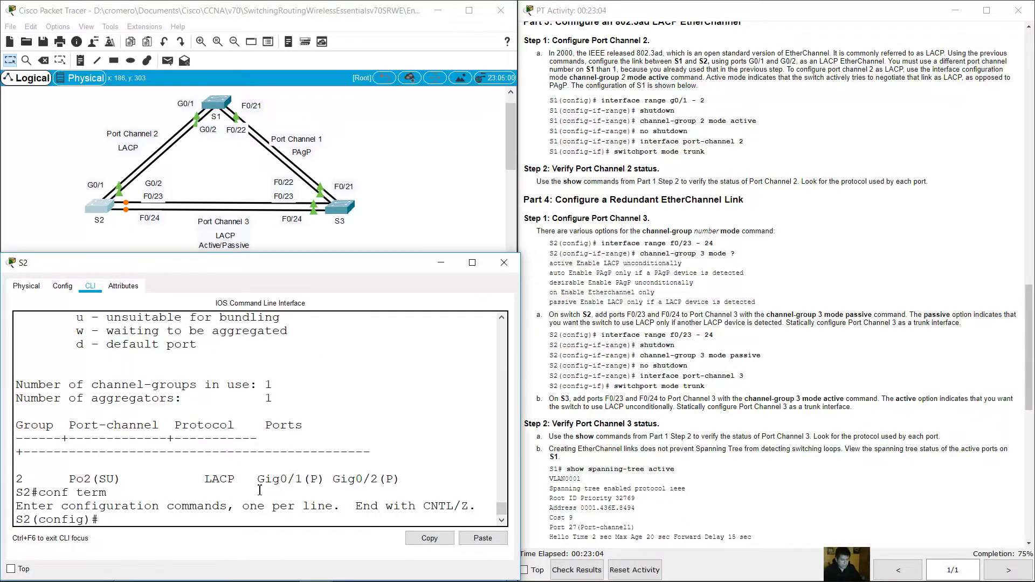
text(int prot)
text(-channel 2)
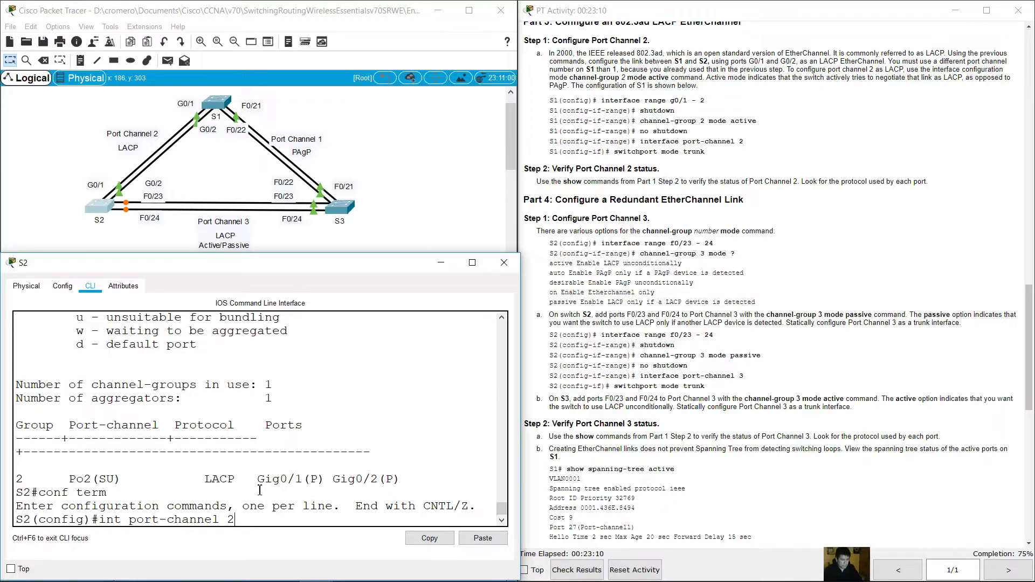
key(Return)
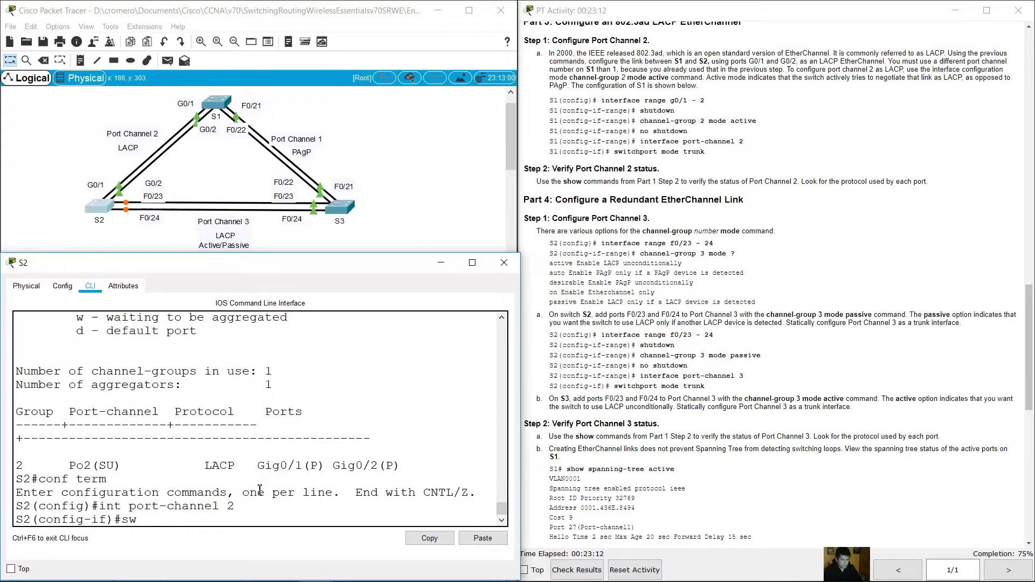
text(switchport mode trunk)
key(Return)
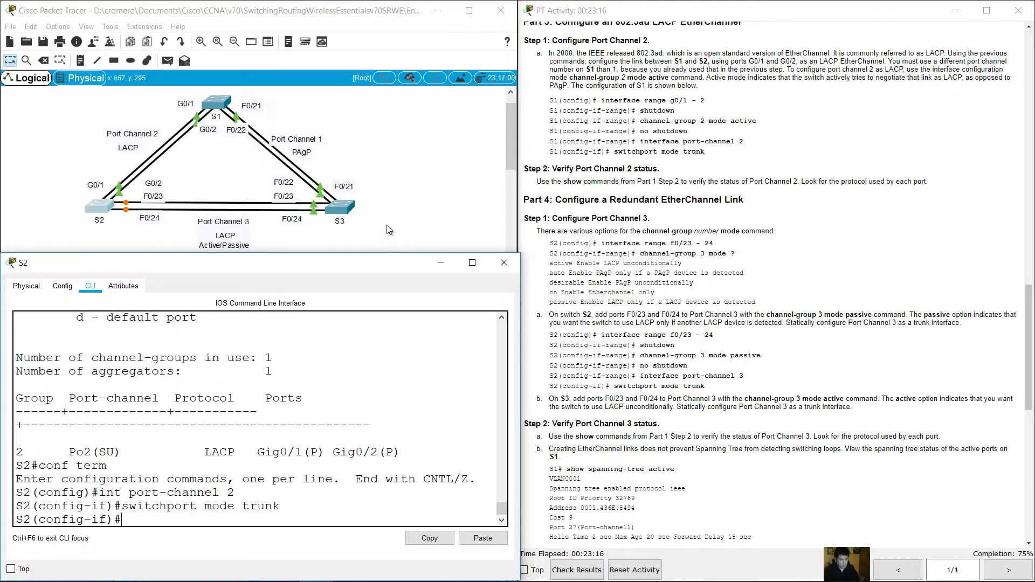
click(440, 266)
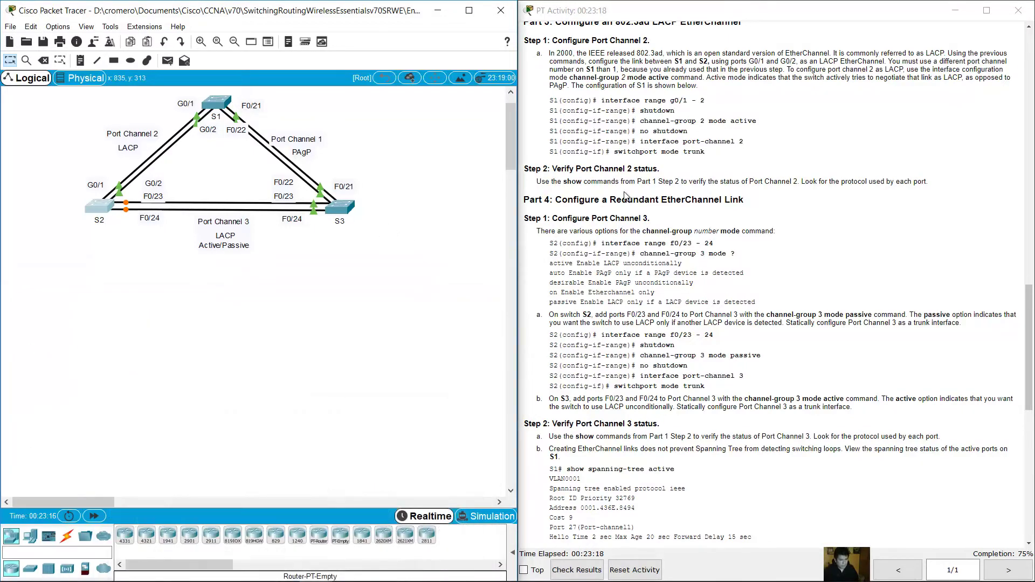
Read the Part 4, Step 1 heading about configuring Port Channel 3 and locate switches S3 and S2 and their links in the topology.
scroll(627, 195, down, 2)
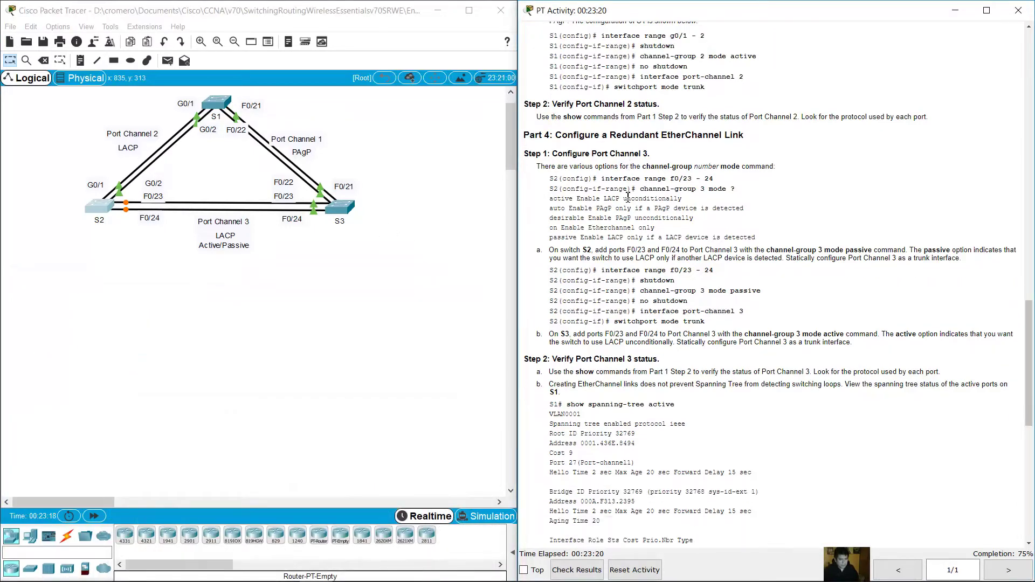
drag(561, 135, 747, 135)
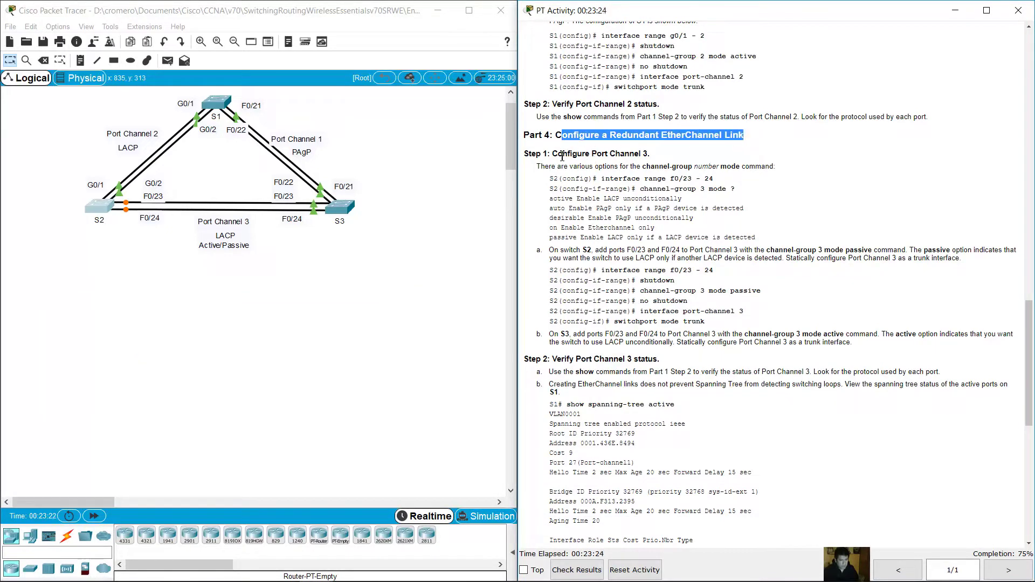
drag(559, 154, 662, 158)
click(347, 255)
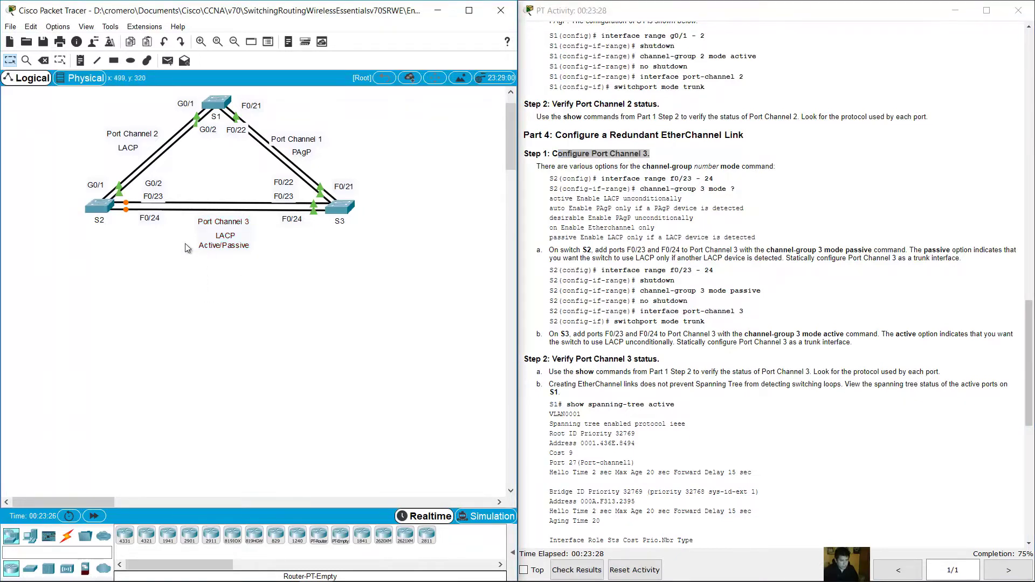
click(345, 221)
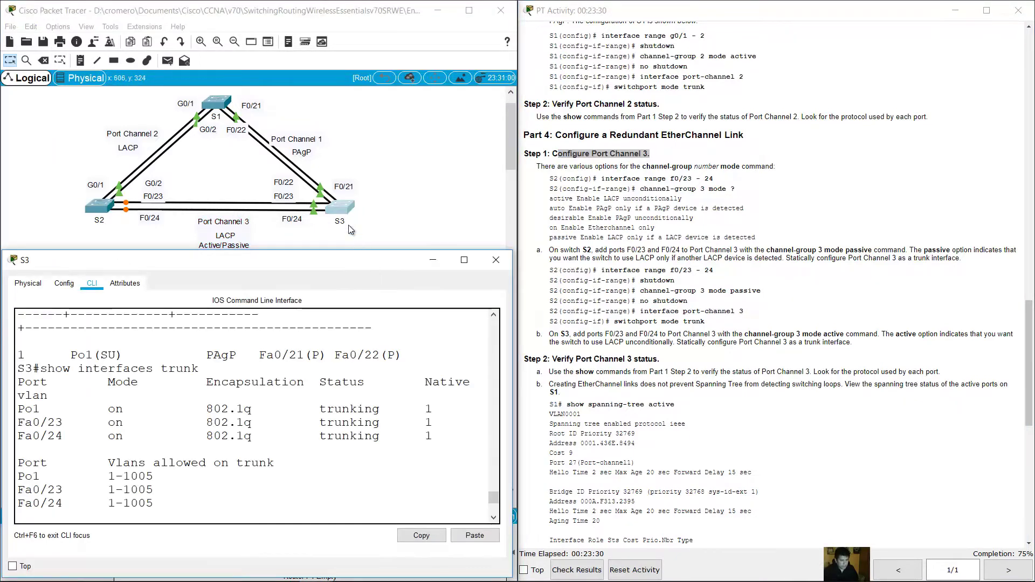
click(368, 216)
drag(383, 273, 335, 208)
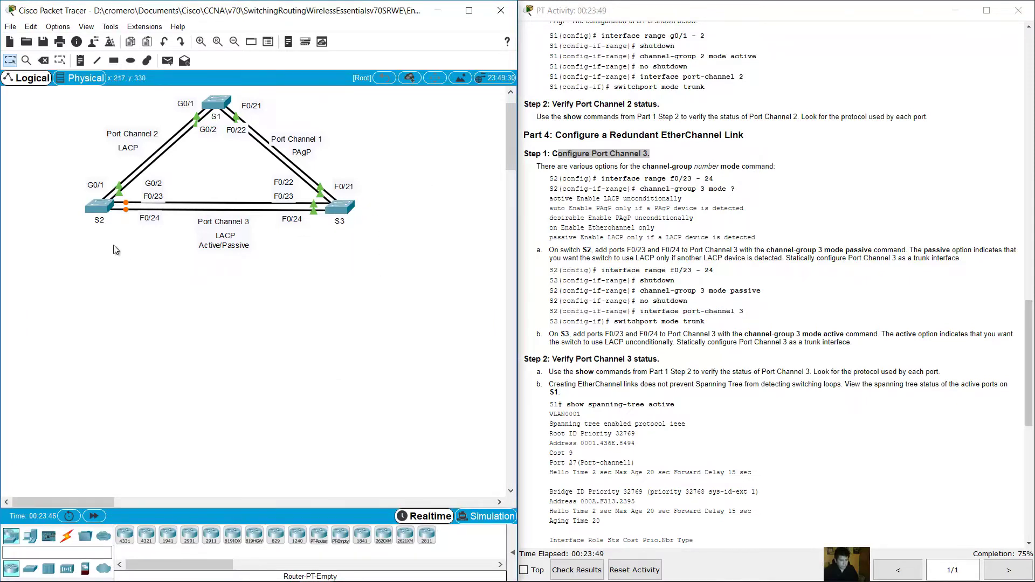
drag(116, 264, 75, 200)
mouse_move(148, 225)
mouse_down()
mouse_move(141, 211)
mouse_move(167, 219)
mouse_move(138, 213)
mouse_up()
On S2, leave the port-channel 2 interface, select interface range f0/23-24 and shut those ports down.
click(101, 202)
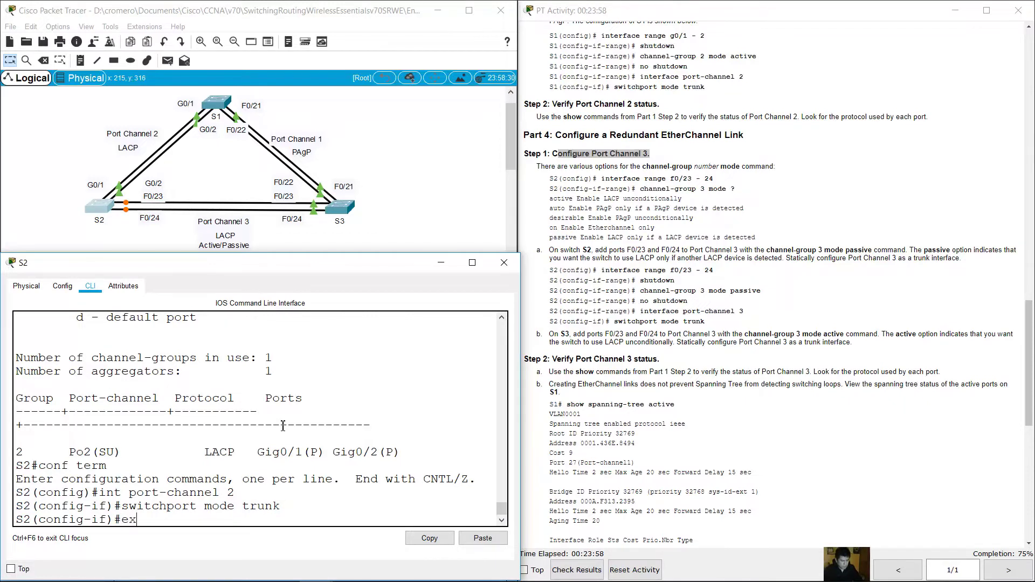
text(it)
key(Return)
text(int range)
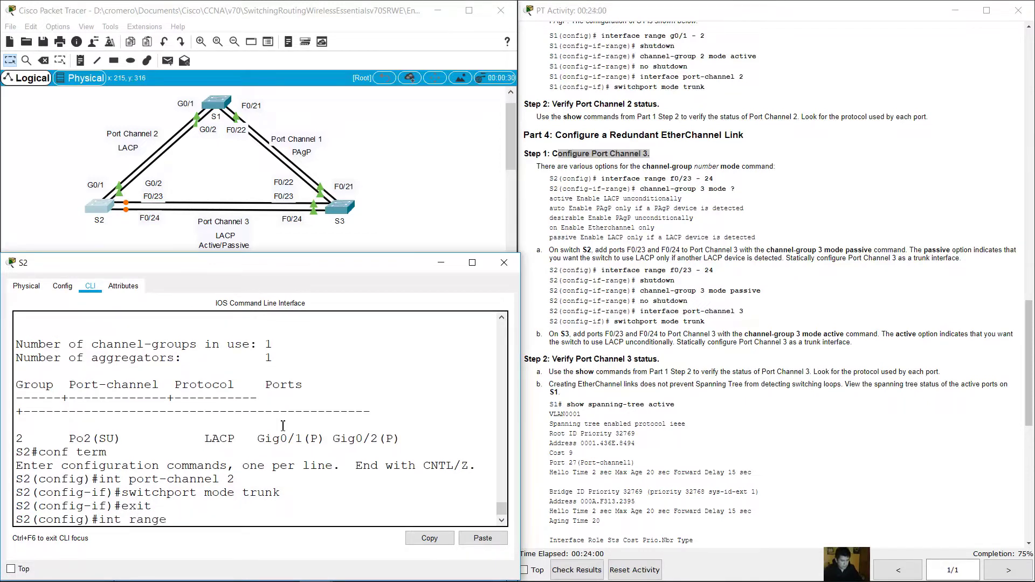
text( f0/23-24)
key(Return)
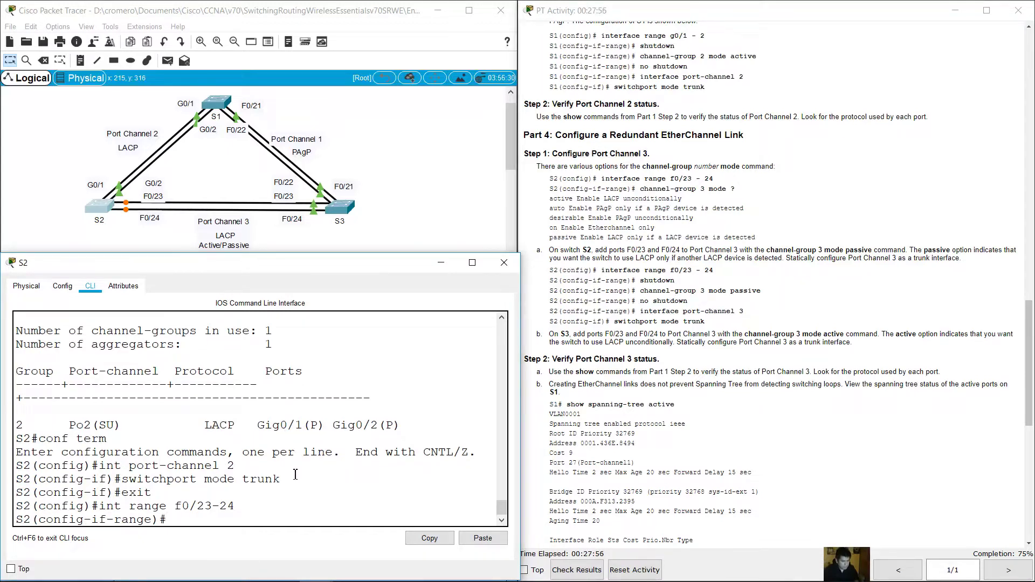
text(shutdown)
key(Return)
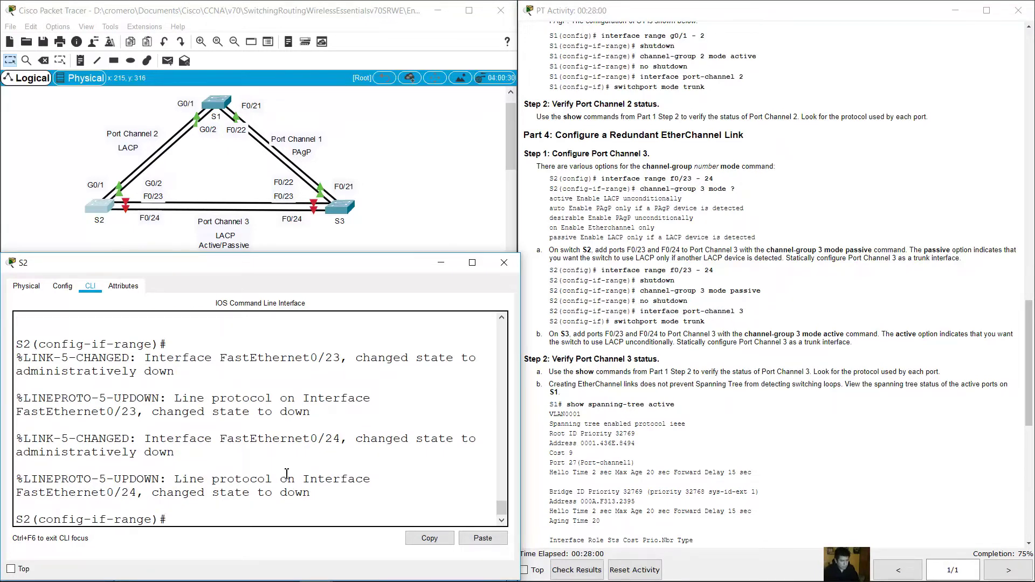
Review the interface range and shutdown commands entered on S2 and check the S2–S3 links in the topology.
scroll(286, 474, up, 3)
drag(182, 387, 241, 389)
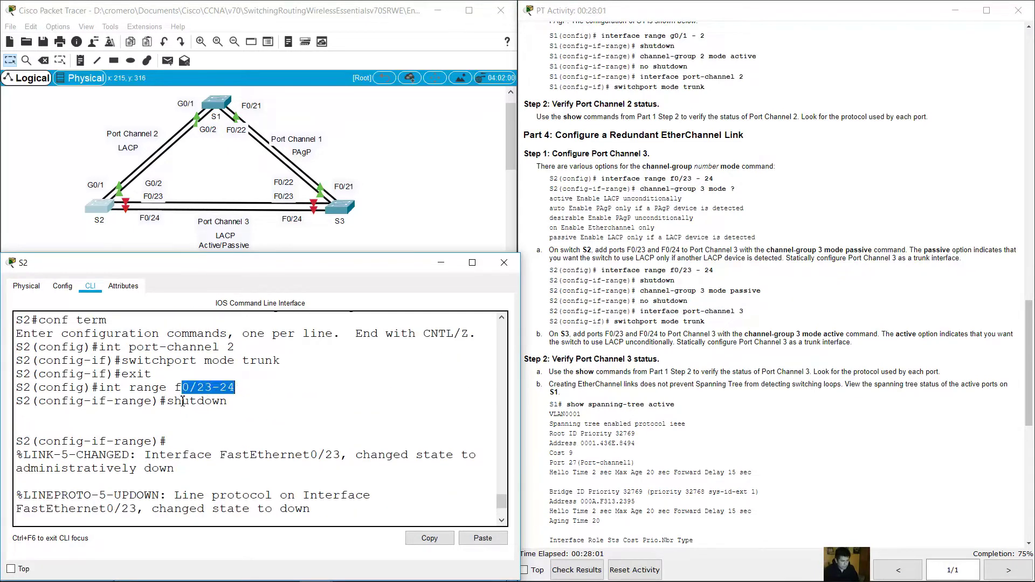
drag(174, 401, 223, 402)
click(159, 239)
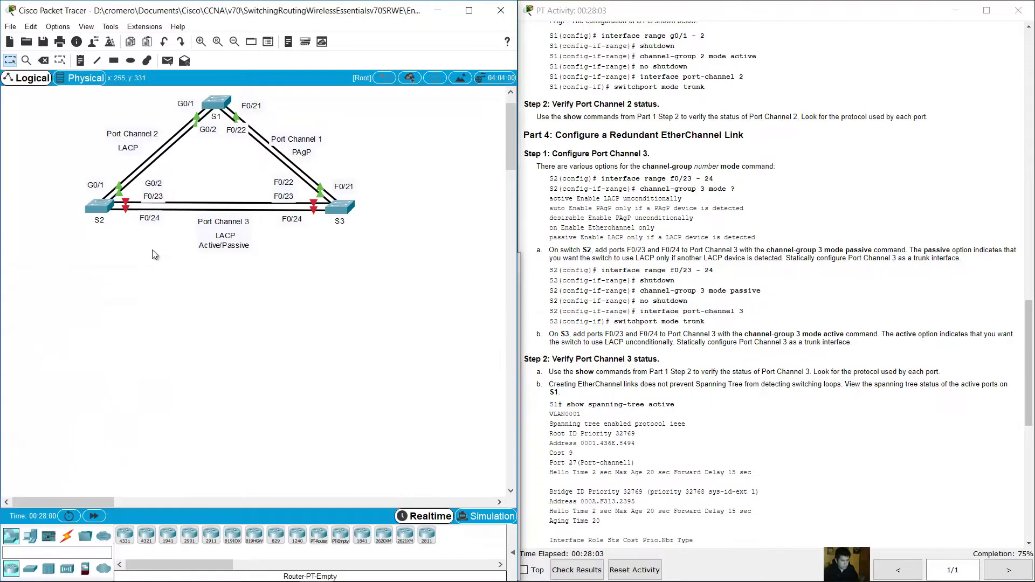
In S2's command line, list the available modes for channel-group 3 on the selected f0/23-24 range with "channel-group 3 mode ?".
click(109, 212)
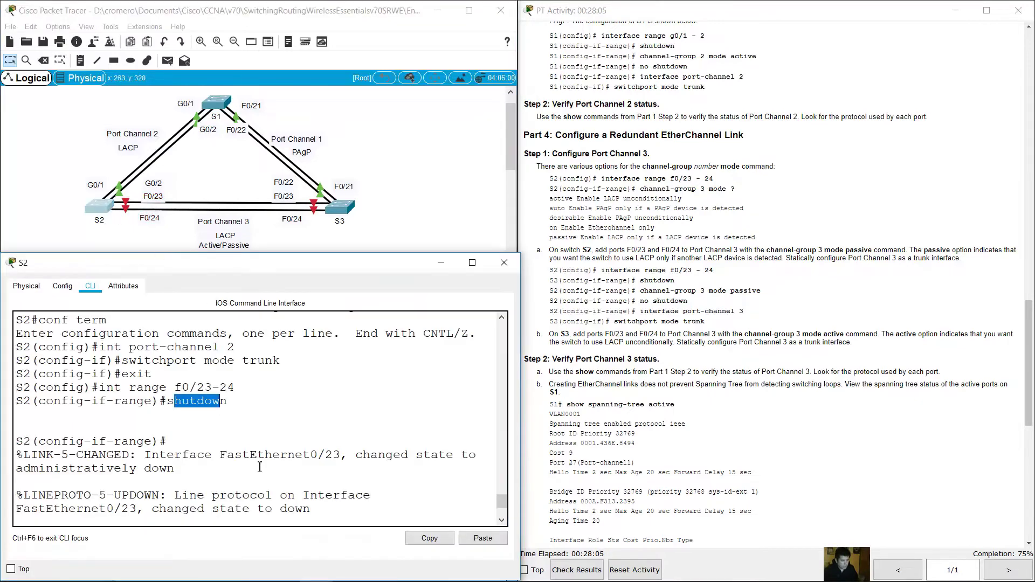
scroll(267, 516, down, 2)
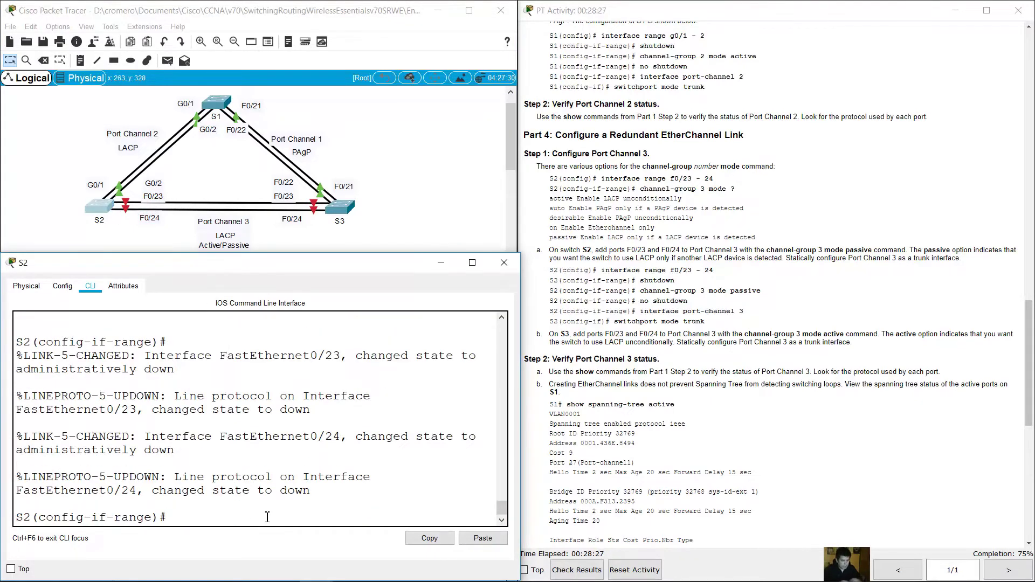
text(che)
text(nnel-group)
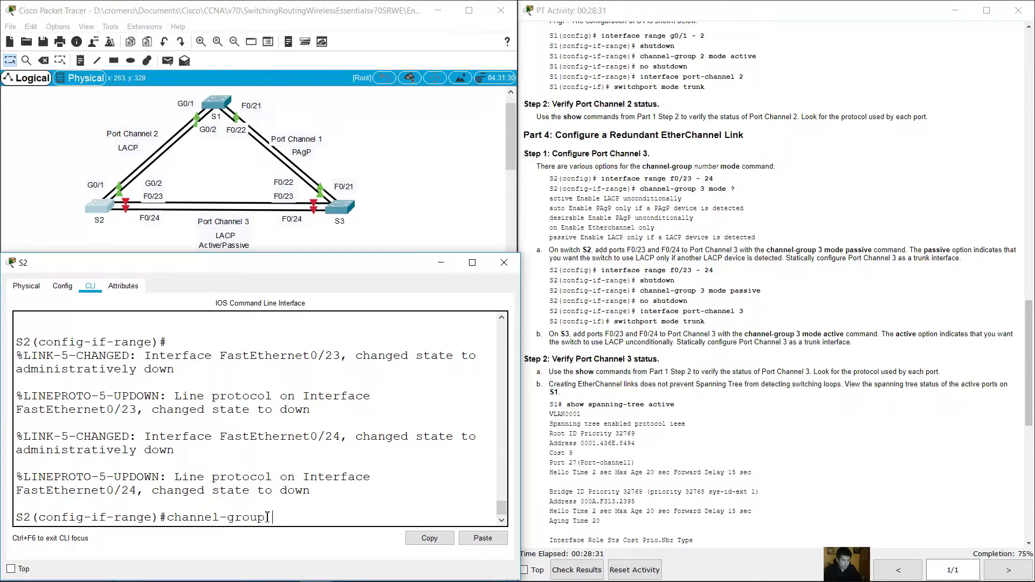
click(268, 232)
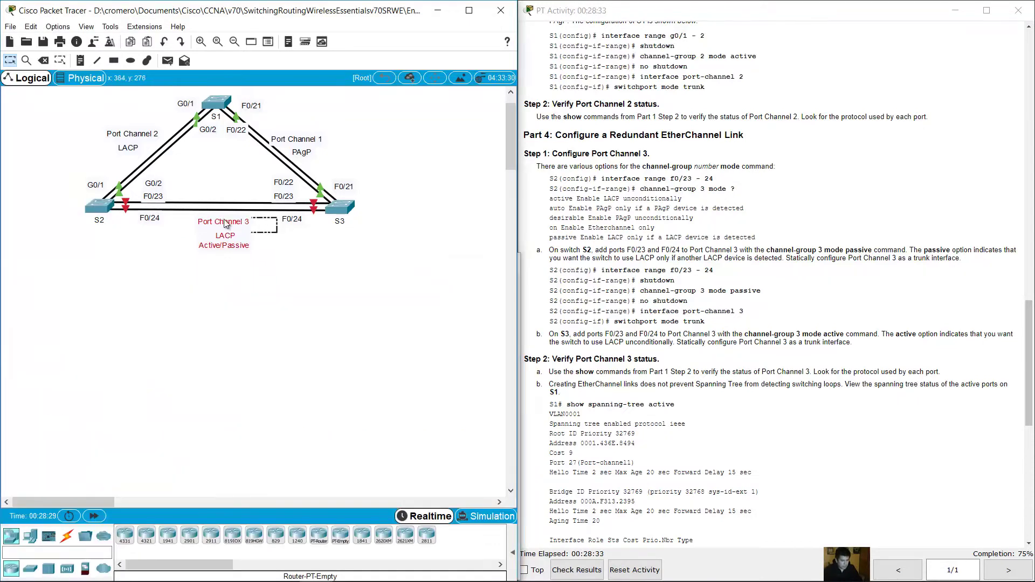
click(105, 213)
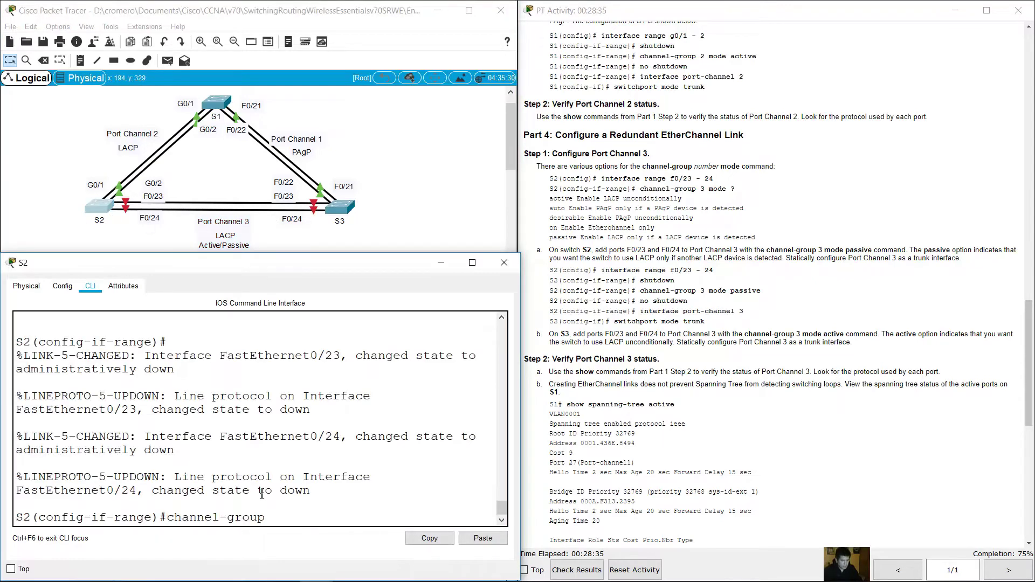
text(3 mode ?)
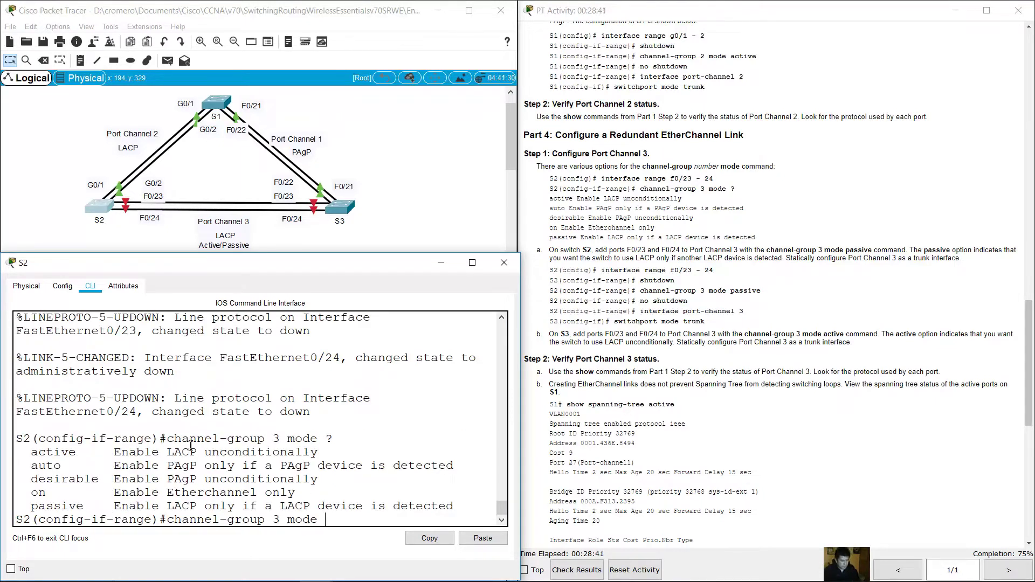
Read the descriptions of the active, auto, desirable, on and passive channel-group modes in S2's help output.
drag(23, 453, 333, 492)
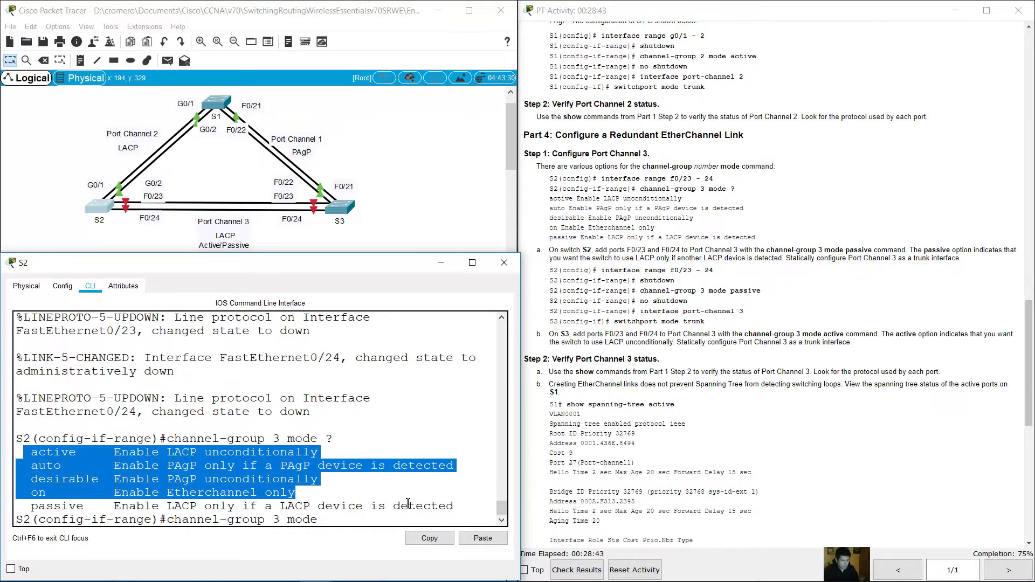
drag(408, 503, 439, 506)
drag(31, 453, 318, 454)
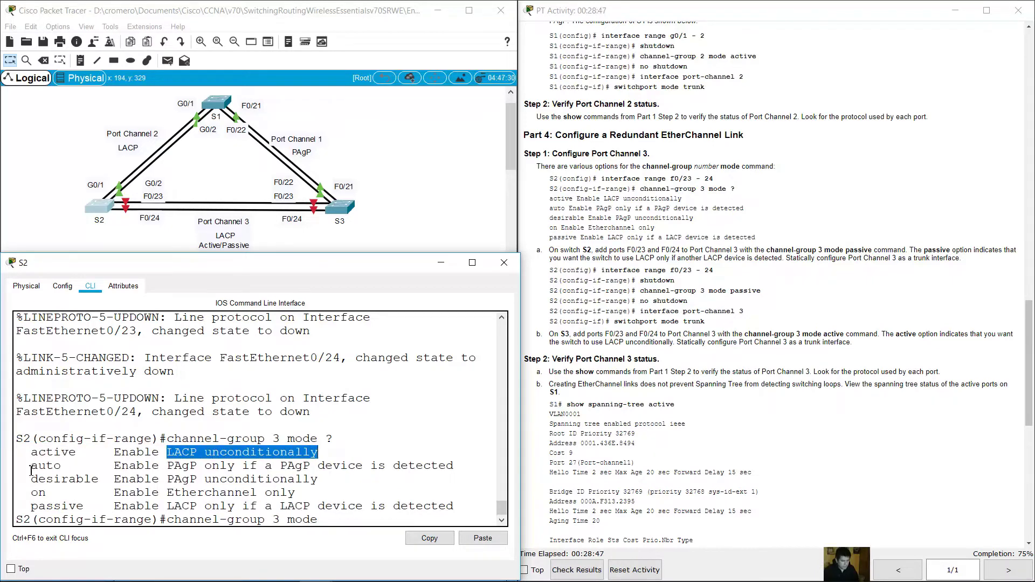
drag(31, 470, 76, 468)
drag(169, 471, 457, 462)
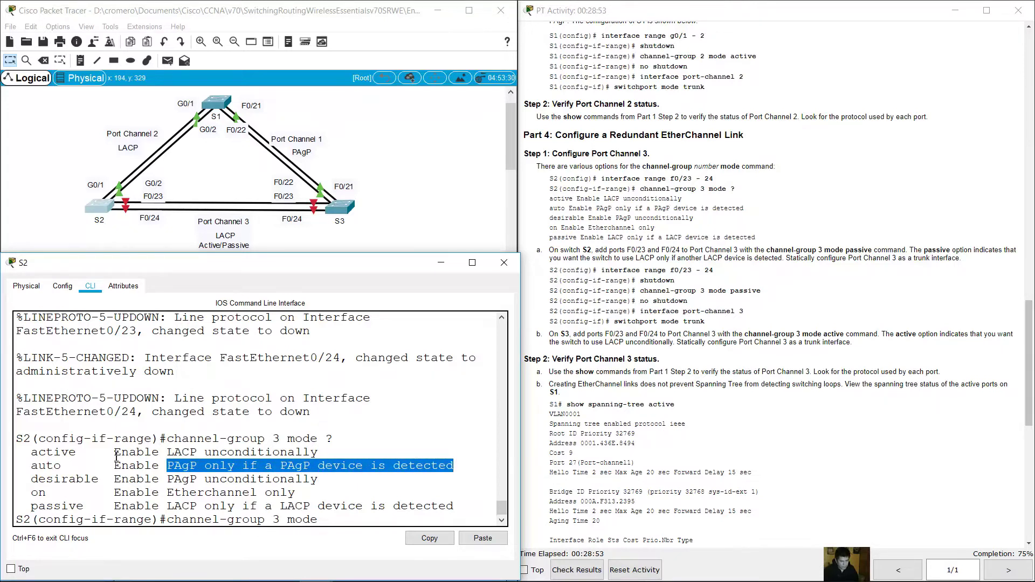
drag(34, 477, 305, 496)
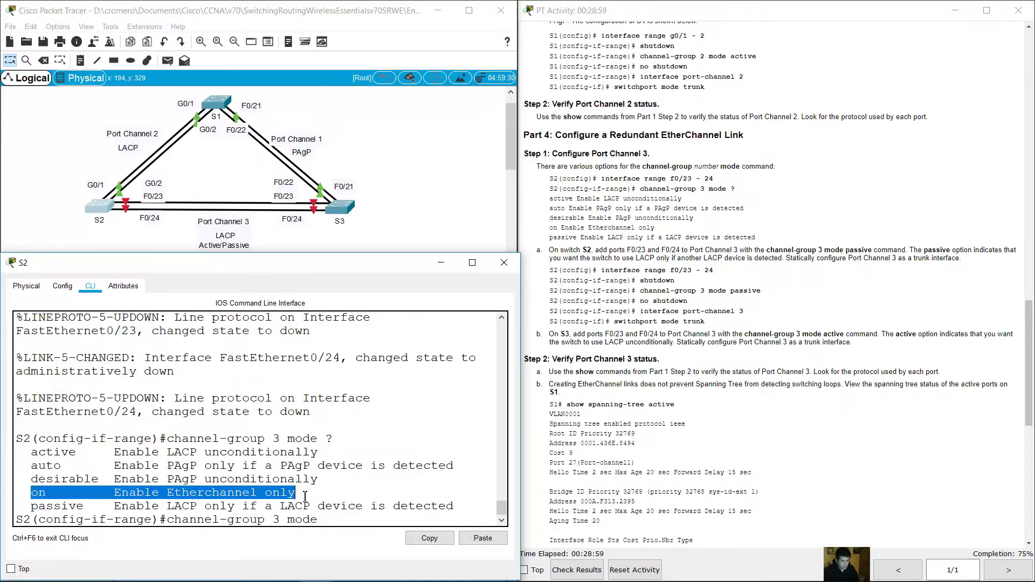
click(33, 504)
drag(168, 506, 467, 508)
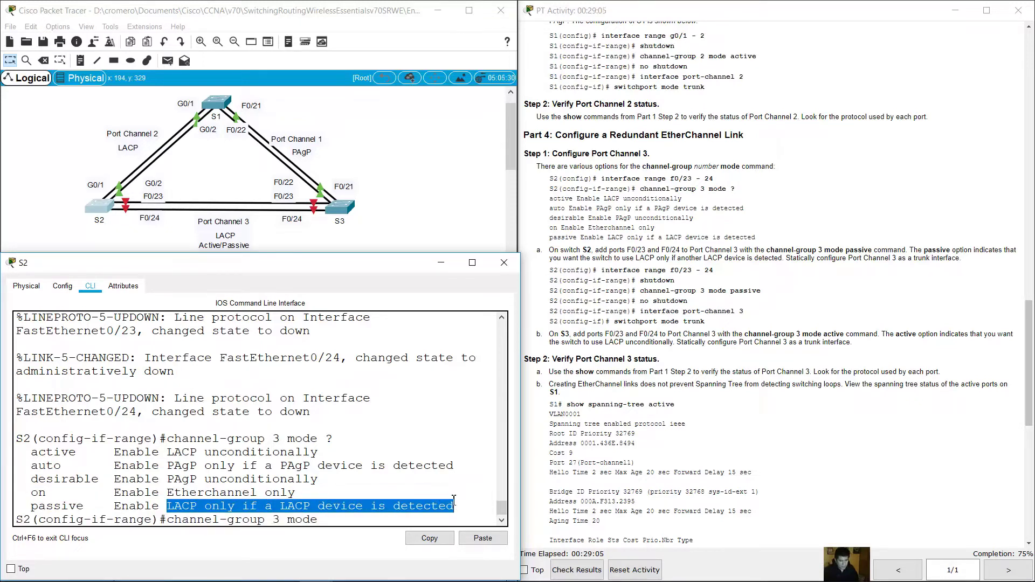
Compare instruction a for S2 with the interface range already selected and the description of the passive mode.
click(866, 256)
drag(554, 250, 695, 251)
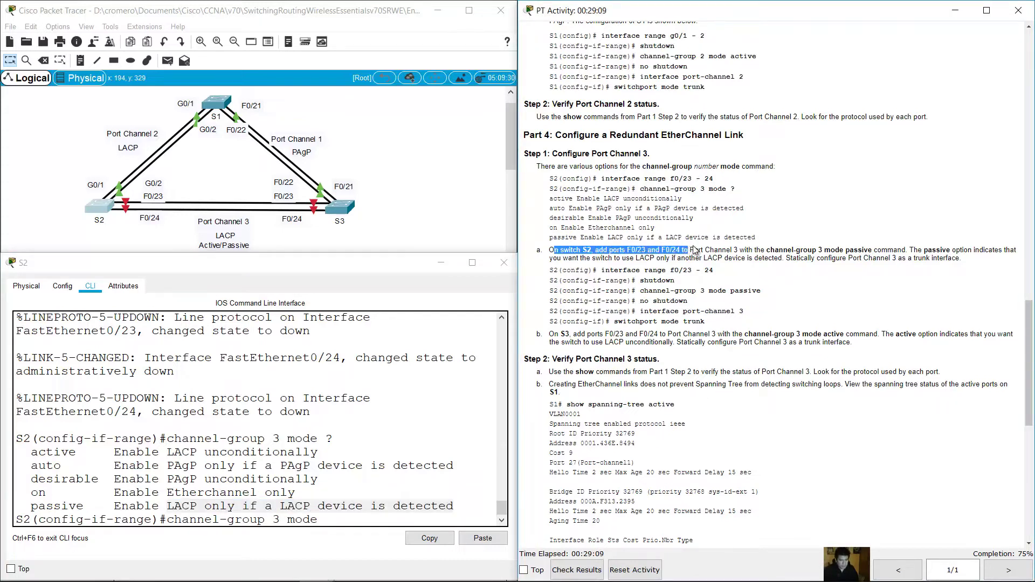
drag(826, 250, 893, 249)
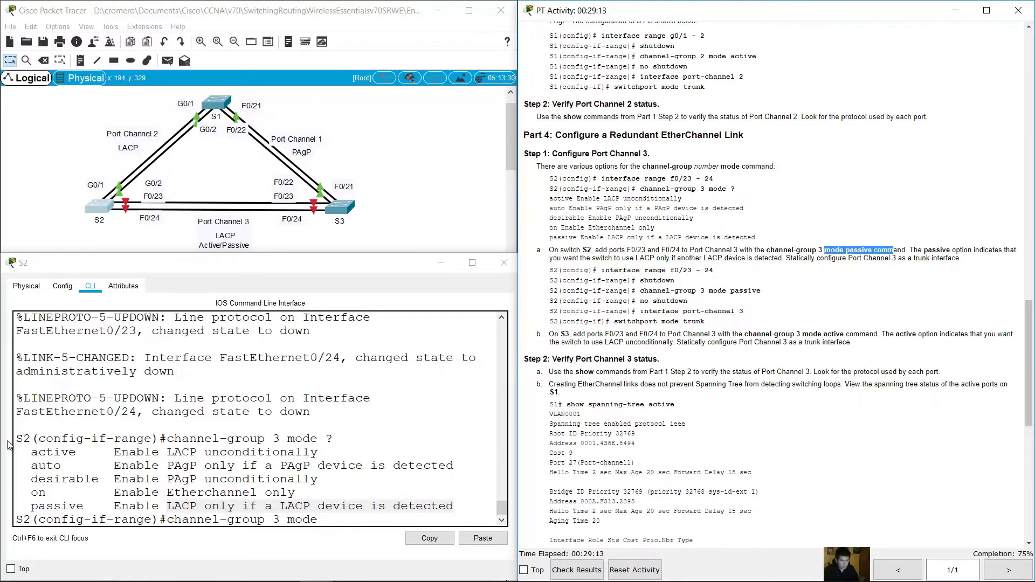
drag(16, 438, 38, 439)
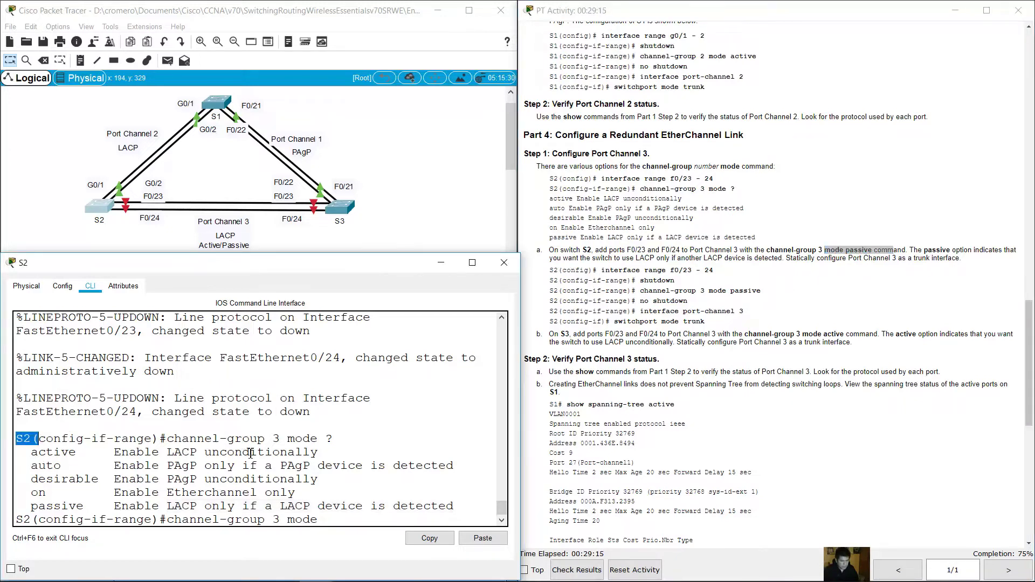
scroll(193, 372, up, 3)
scroll(193, 374, up, 4)
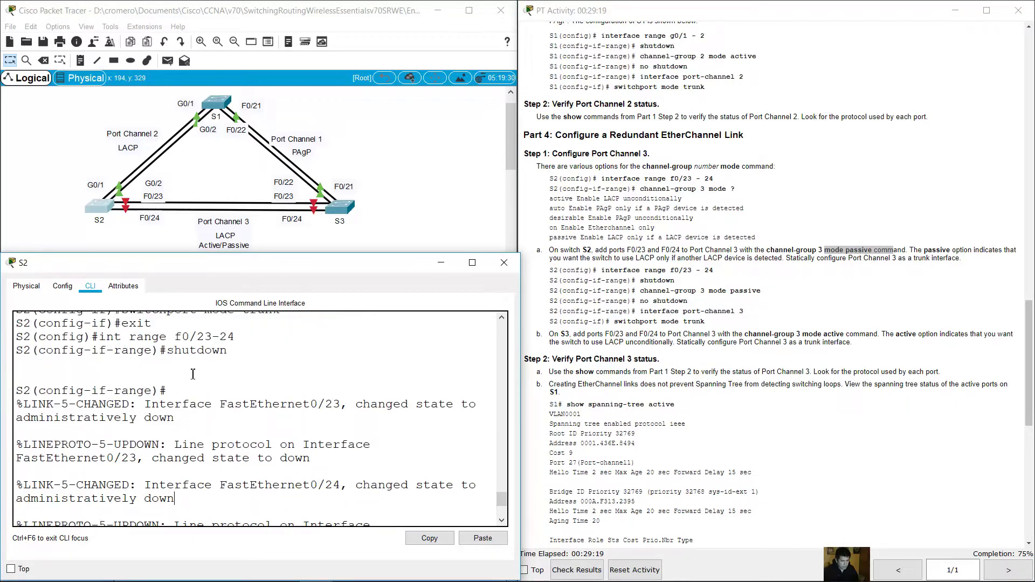
drag(145, 372, 250, 370)
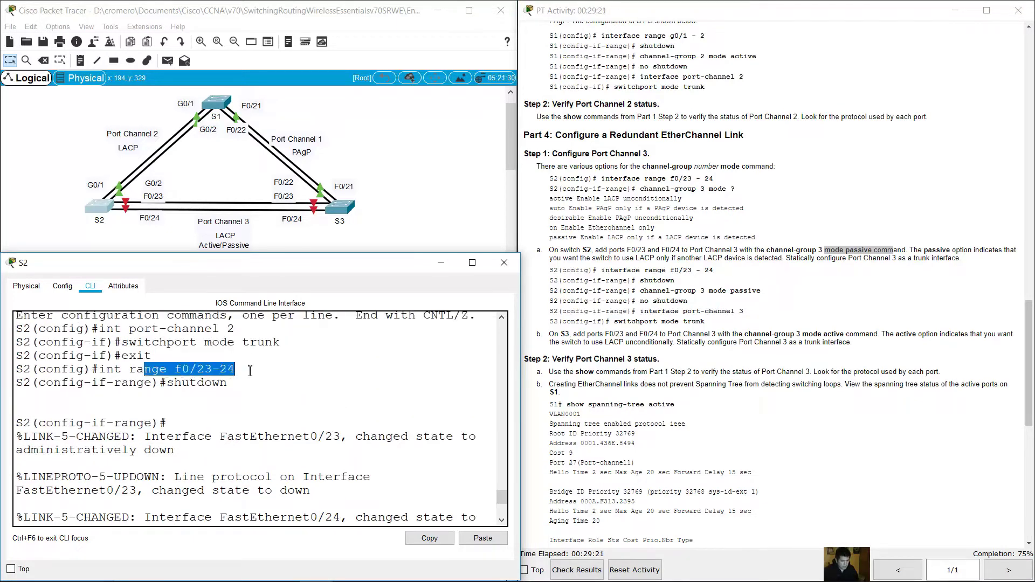
scroll(265, 422, down, 7)
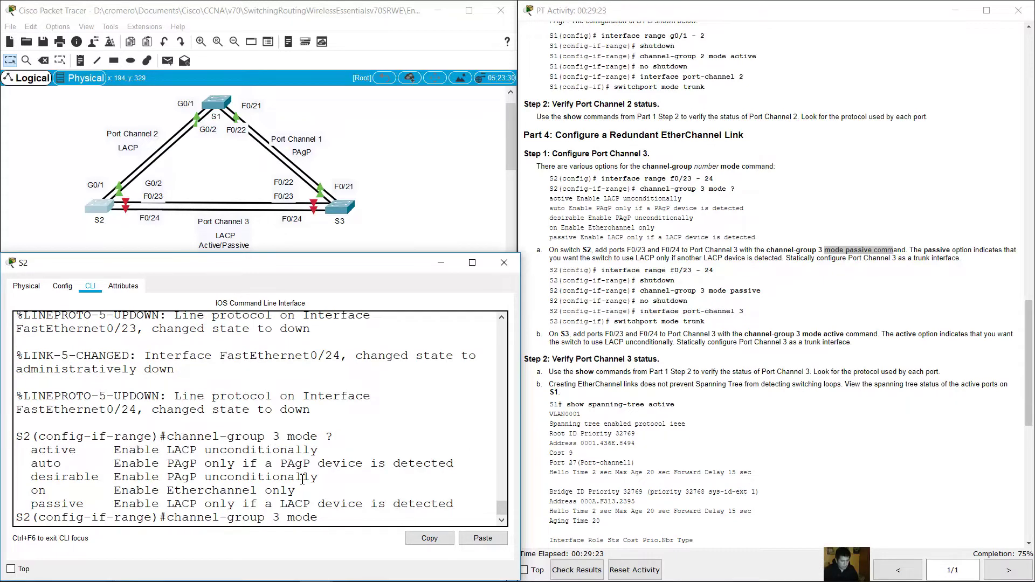
drag(34, 503, 89, 501)
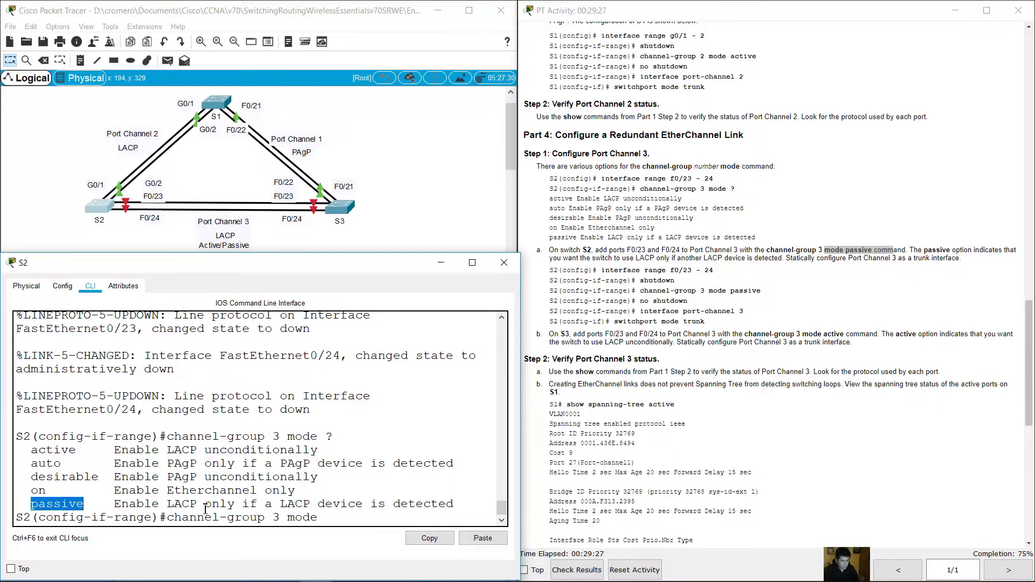
drag(205, 509, 455, 498)
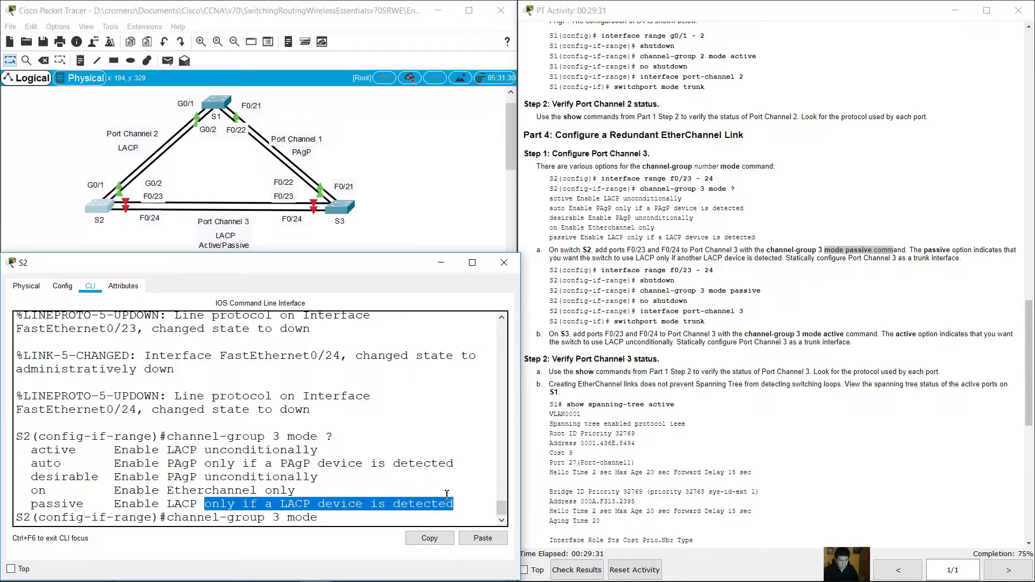
Assign S2's f0/23-24 ports to Port Channel 3 with the command channel-group 3 mode passive.
click(402, 521)
text(passive)
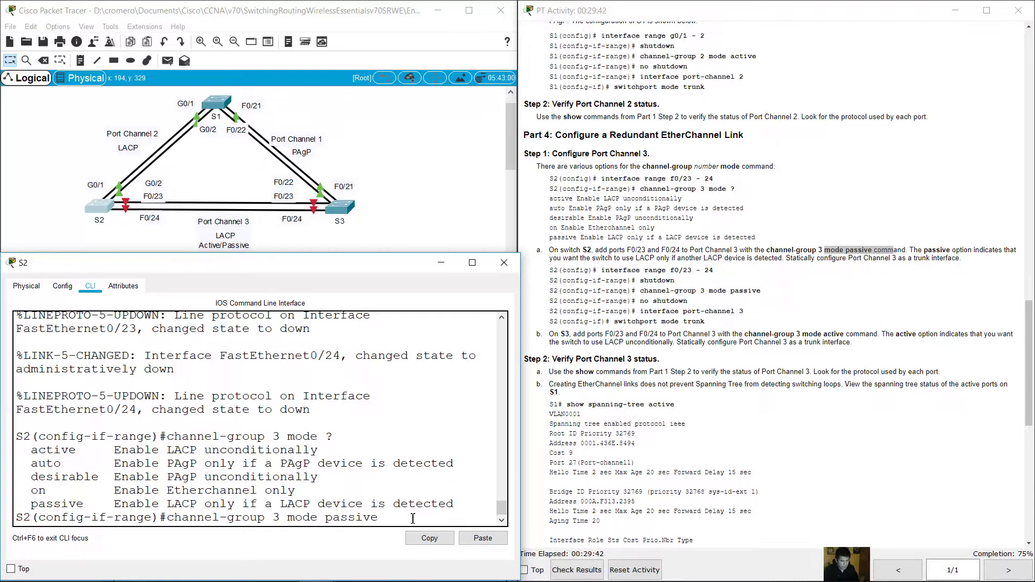
click(146, 241)
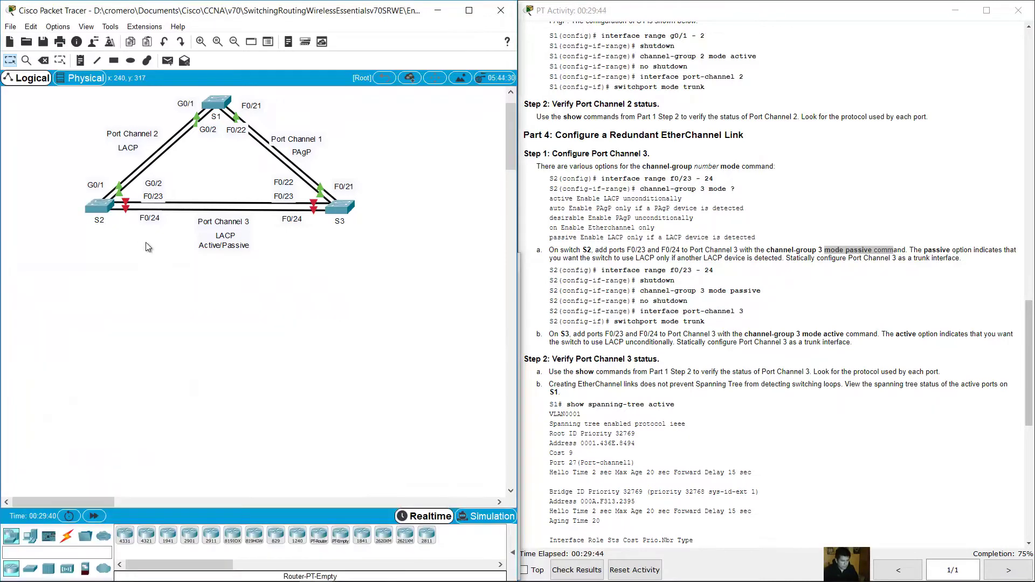
click(100, 209)
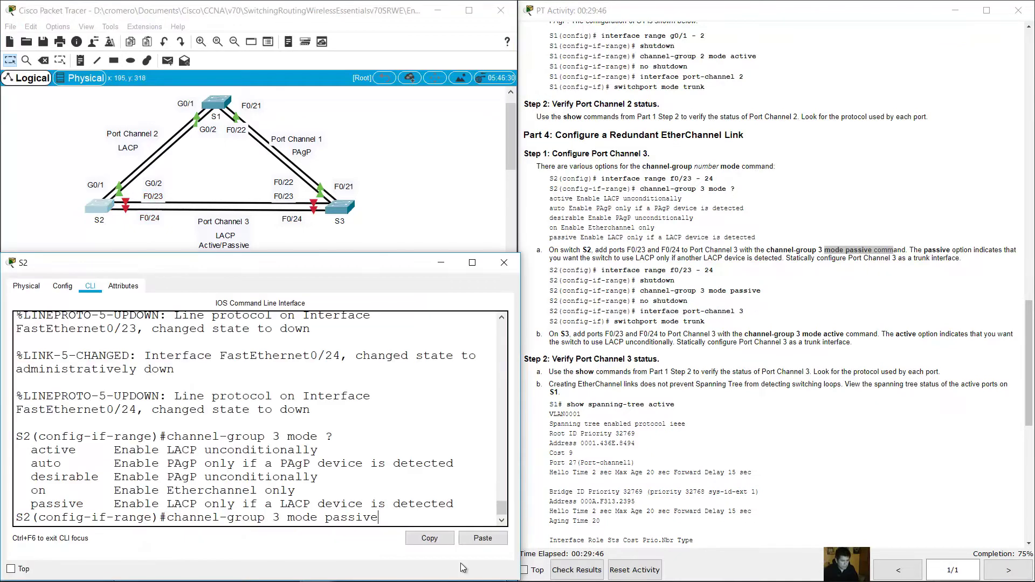
drag(384, 519, 328, 518)
click(408, 518)
key(Return)
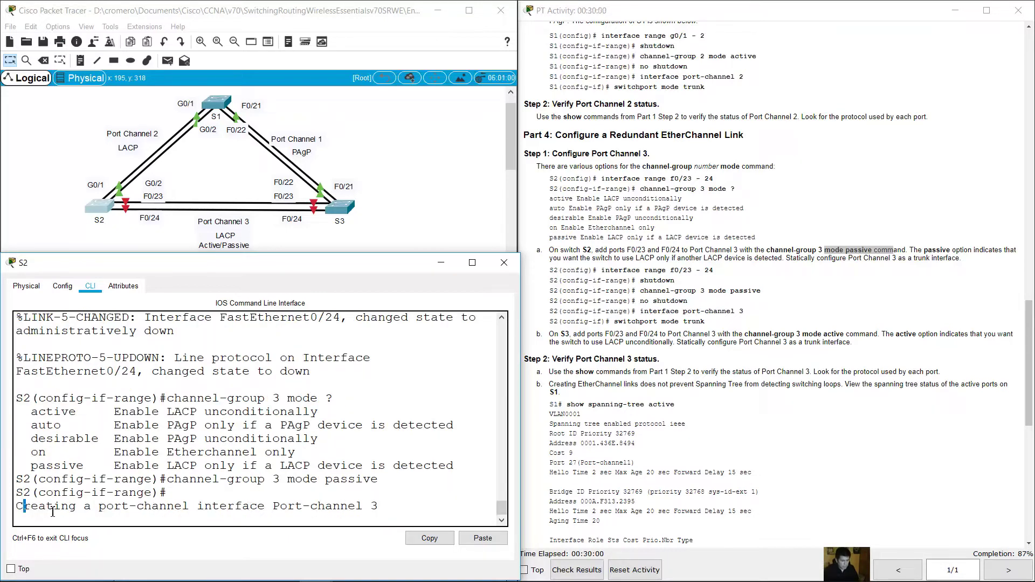
drag(24, 506, 393, 507)
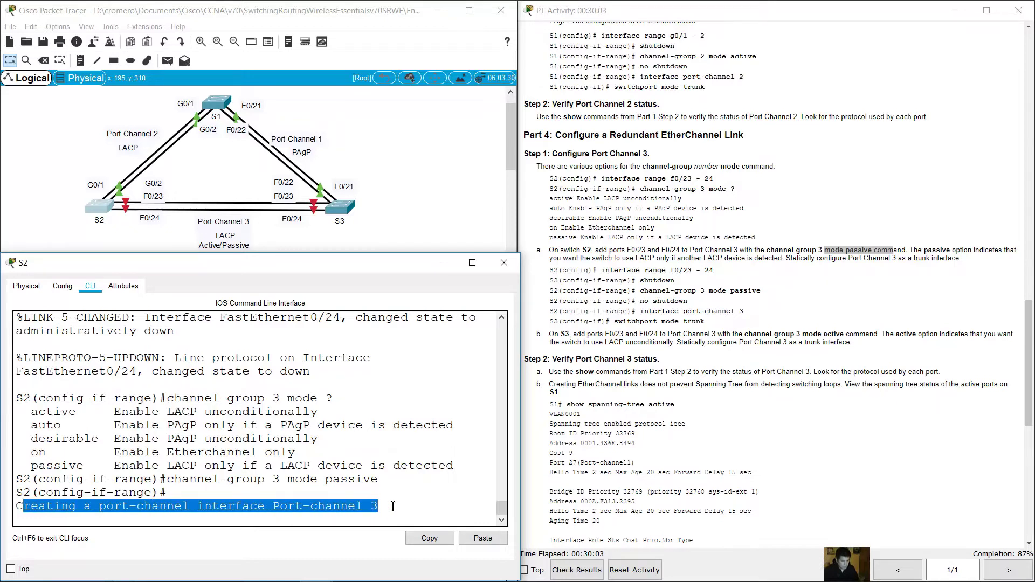
click(393, 506)
key(Return)
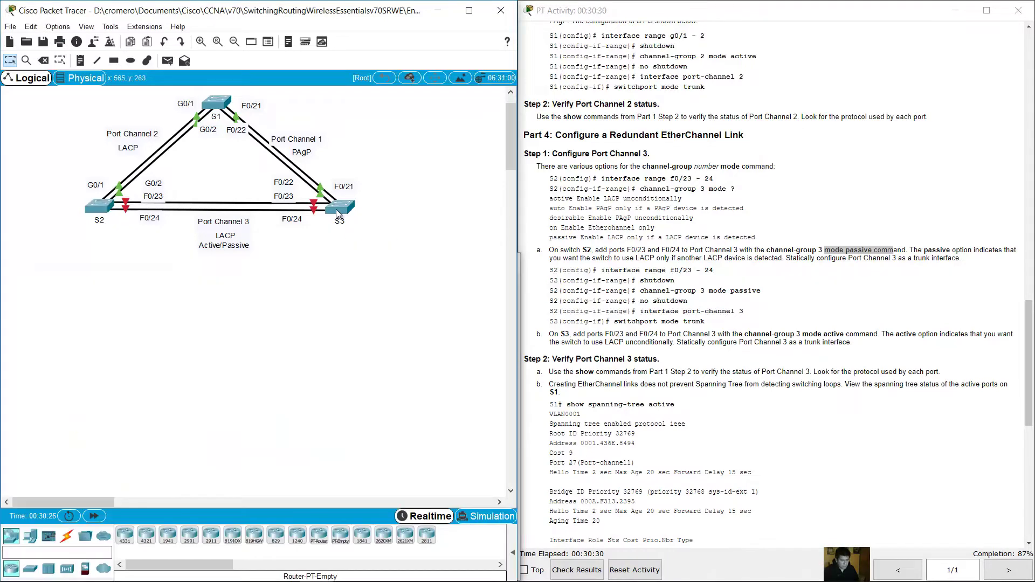
Open S3's command line, enter privileged mode and start global configuration with conf term.
click(335, 209)
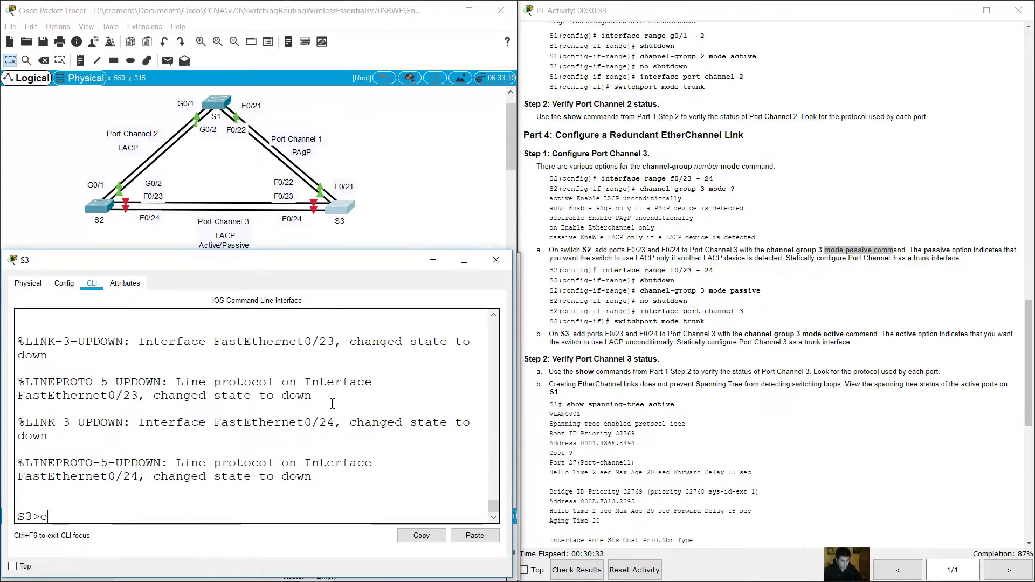
key(Return)
text(en)
key(Return)
text(con)
key(Return)
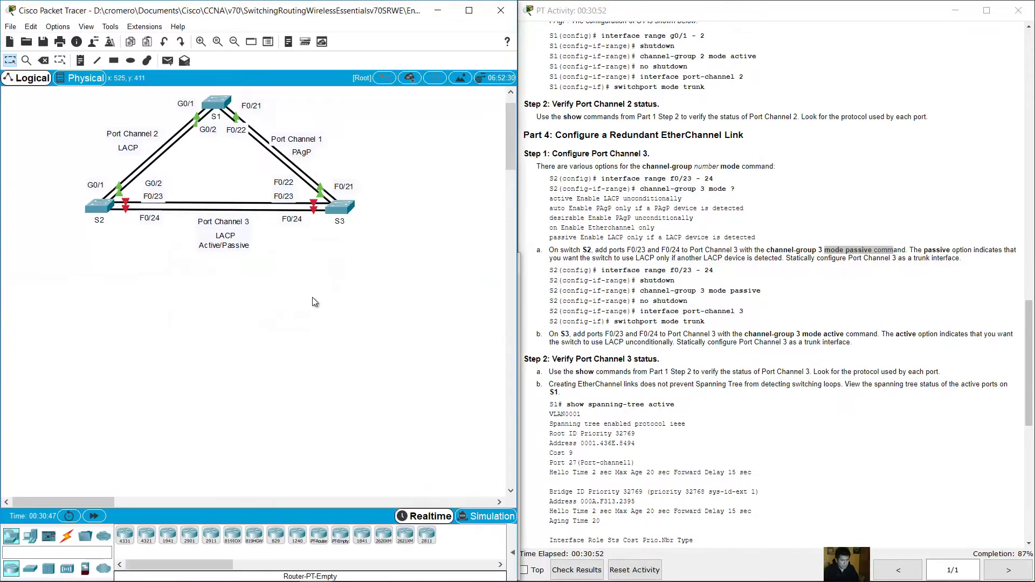
On S3, select interface range f0/23-24 and shut those ports down.
drag(312, 297, 275, 203)
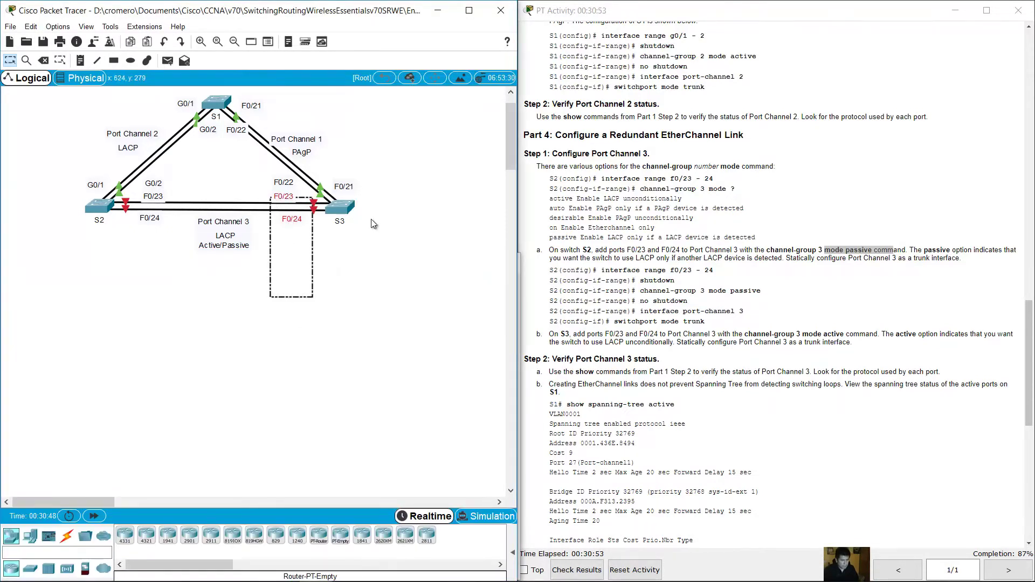
click(344, 210)
text(int range f0/)
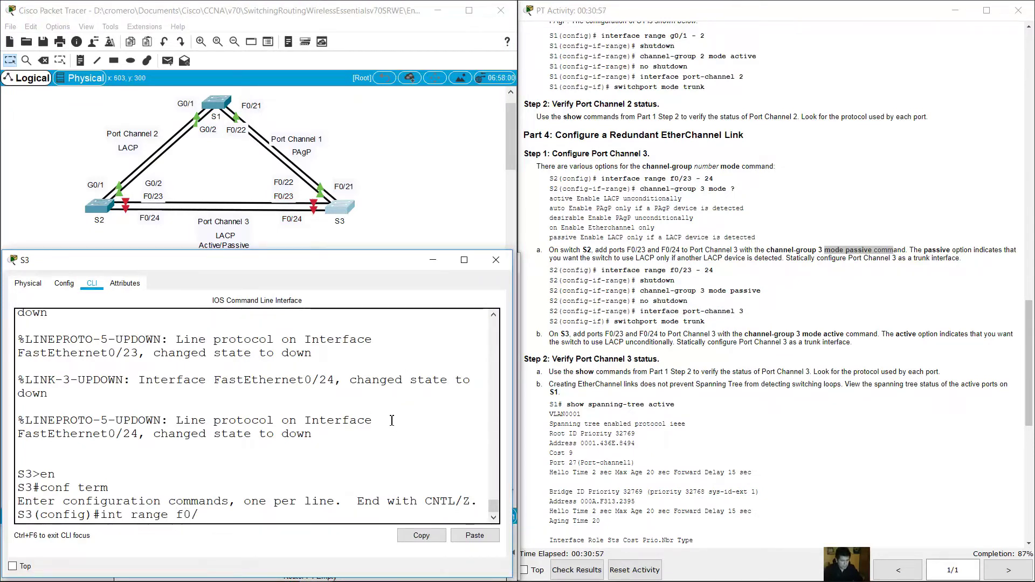
text(23-24)
key(Return)
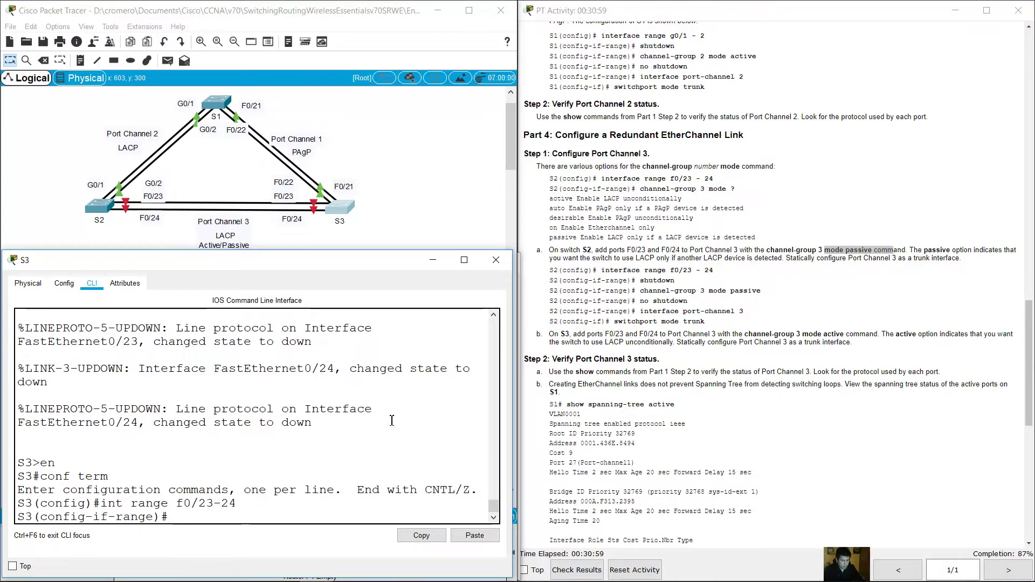
text(shutdown)
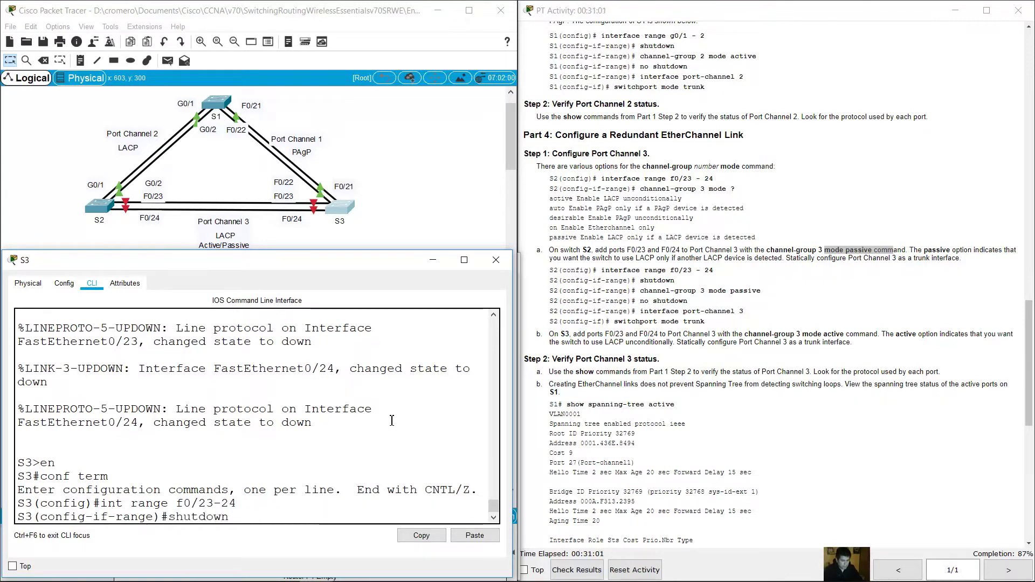
key(Return)
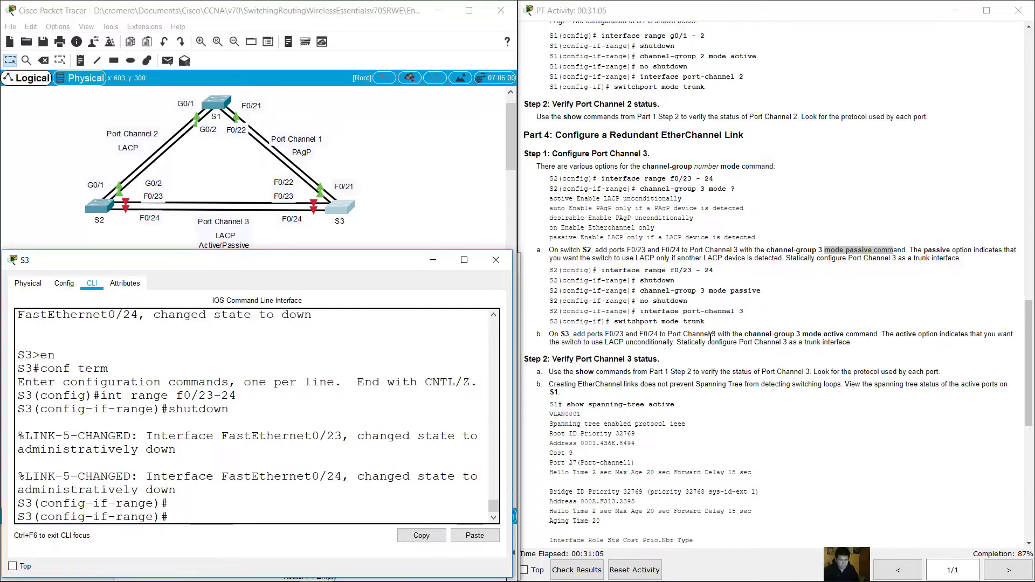
Assign S3's f0/23-24 ports to Port Channel 3 with the command channel-group 3 mode active.
drag(558, 334, 850, 335)
click(306, 460)
text(cl)
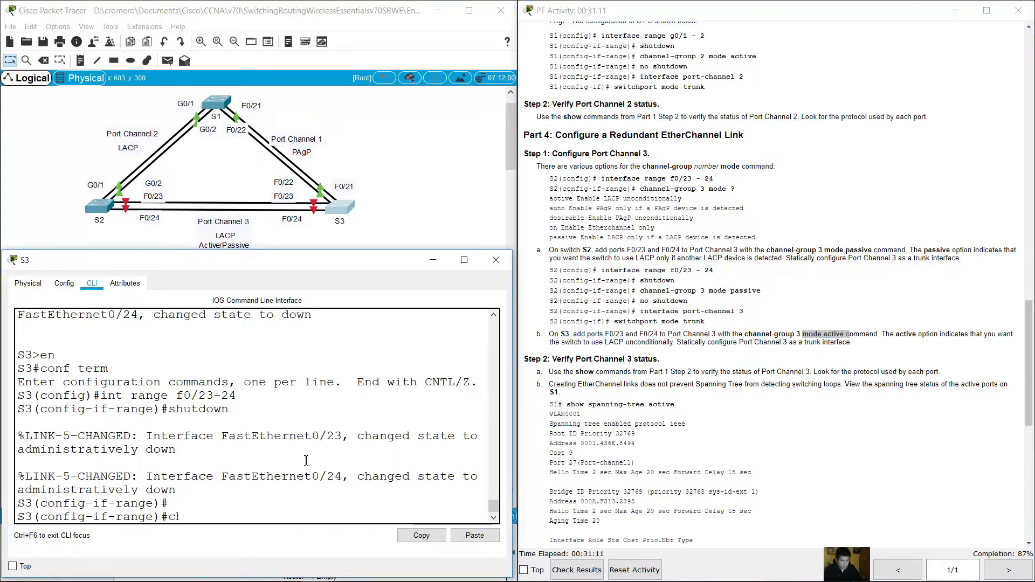
key(BackSpace)
text(hannel-group 3 m)
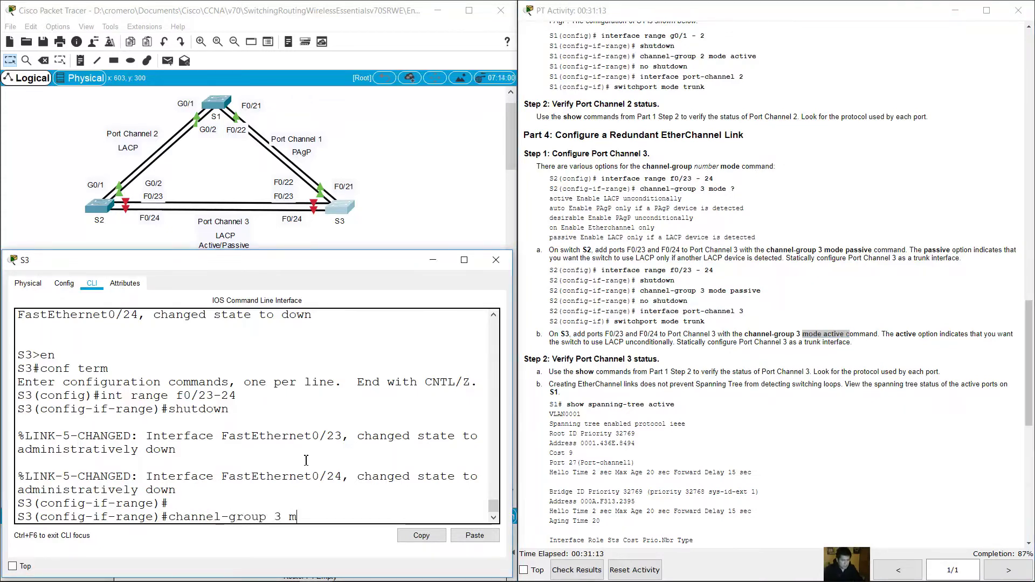
text(ode active)
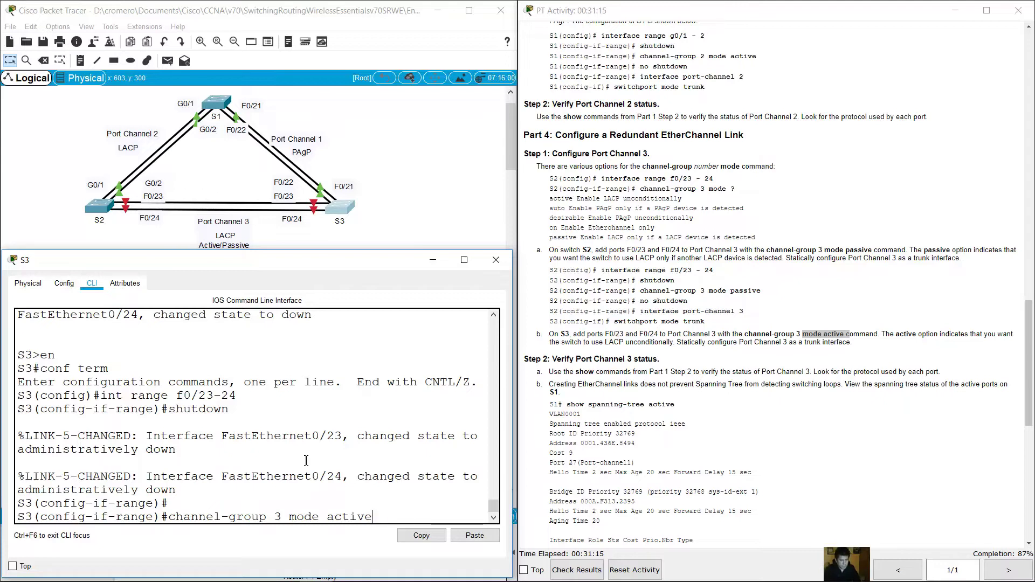
drag(334, 516, 380, 516)
click(380, 517)
key(Return)
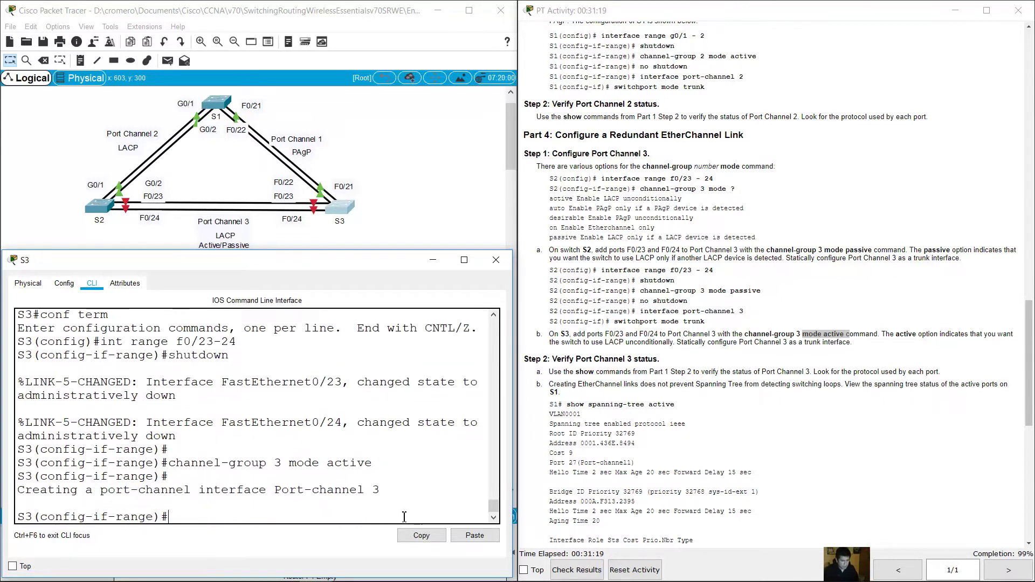
Re-enable the f0/23-24 port range with no shutdown, first on S2 and then on S3.
click(114, 216)
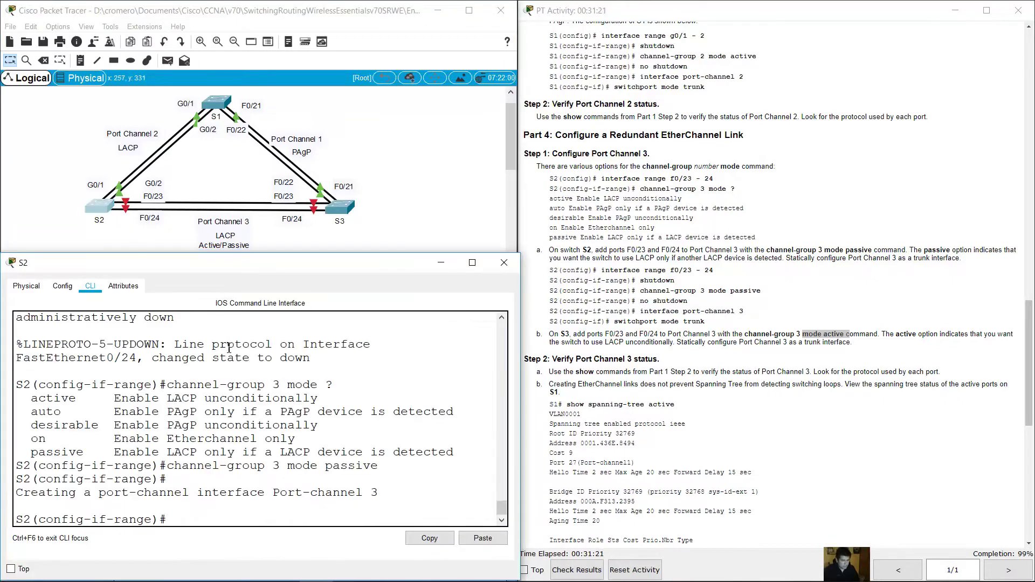
text(no shutdown)
key(Return)
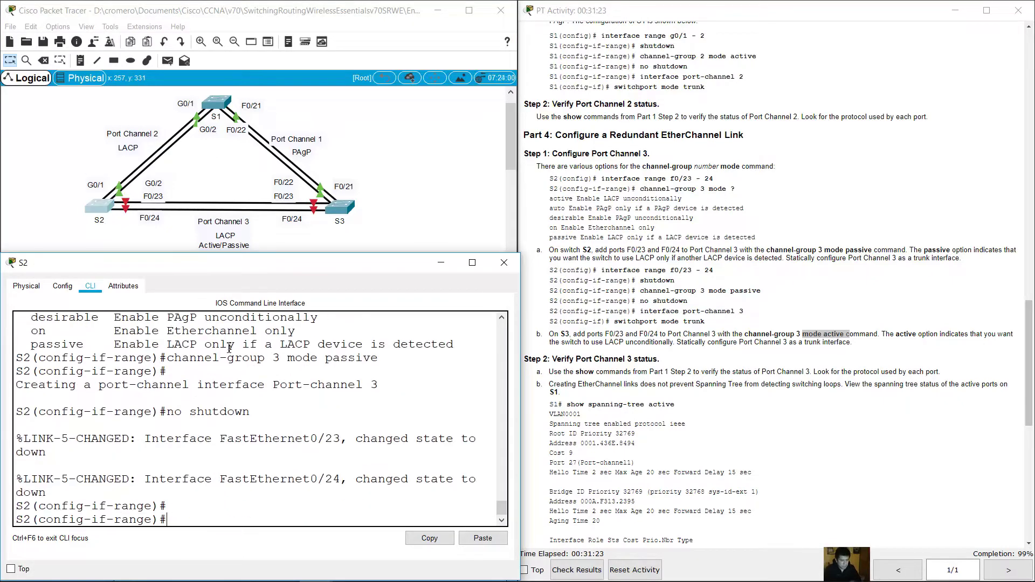
click(353, 211)
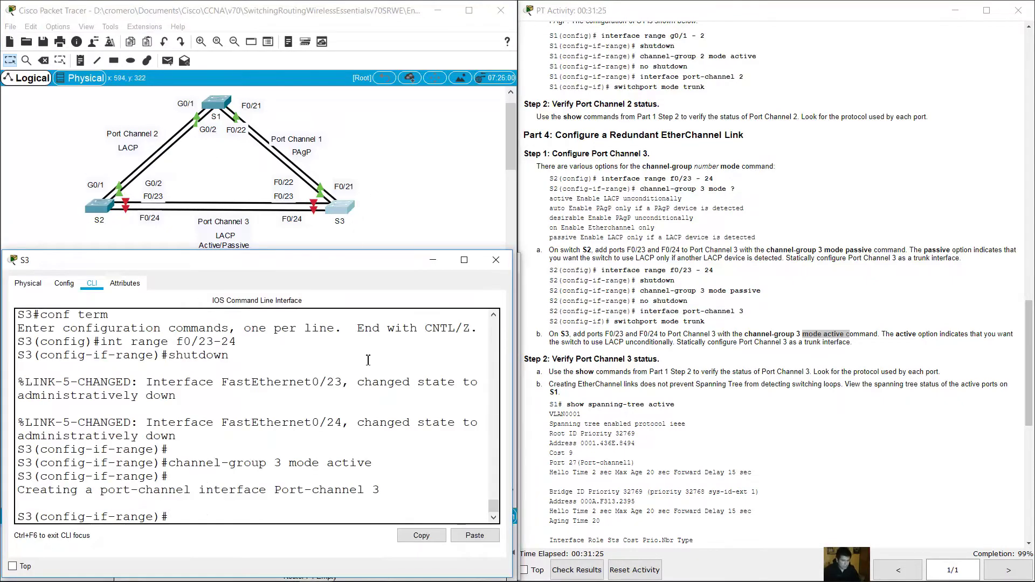
text(no shutdown)
key(Return)
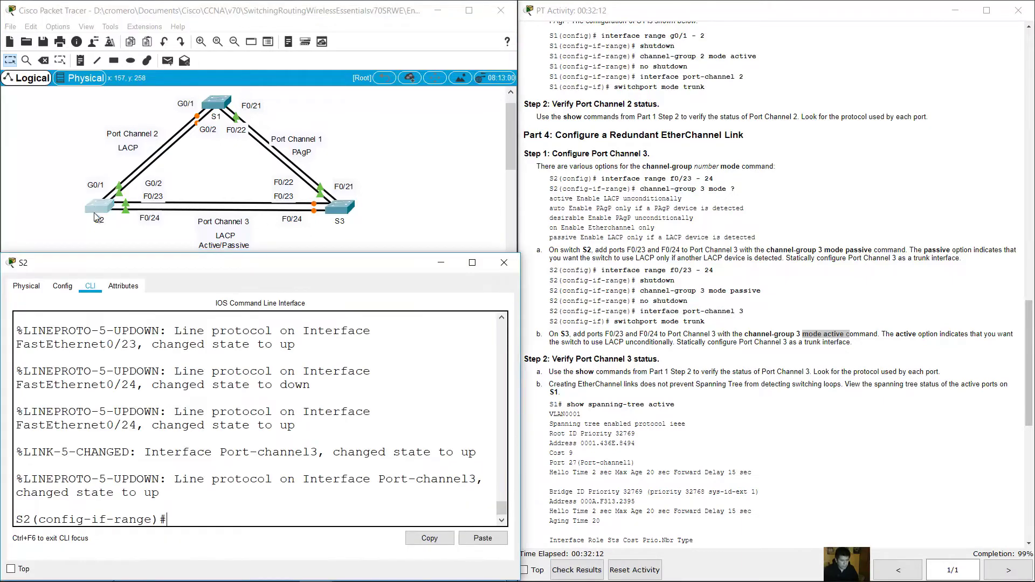
On S2, enter interface port-channel 3 and set it statically as a trunk with switchport mode trunk.
text(nt por)
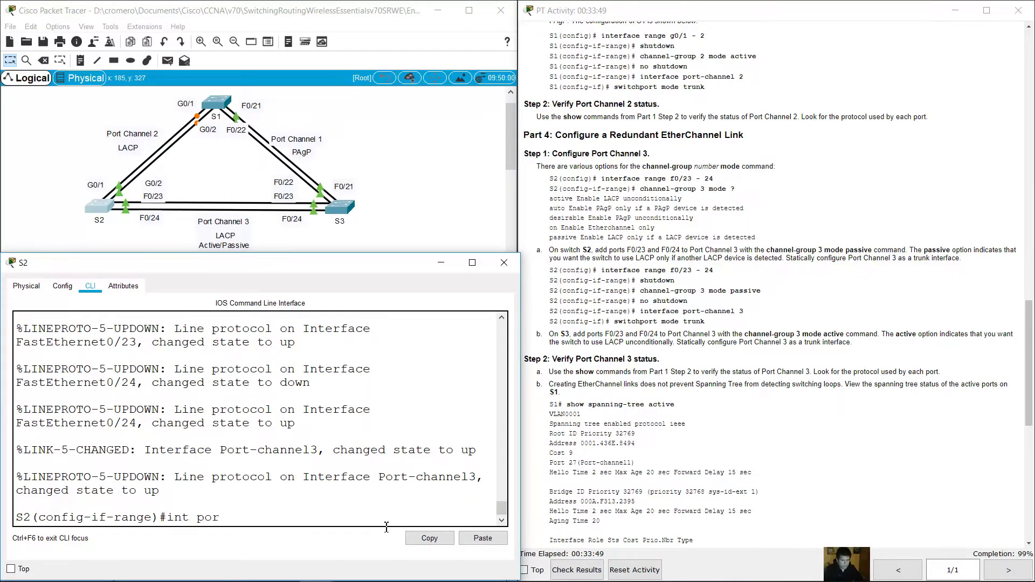
text(t-channel 3)
key(Return)
text(switch)
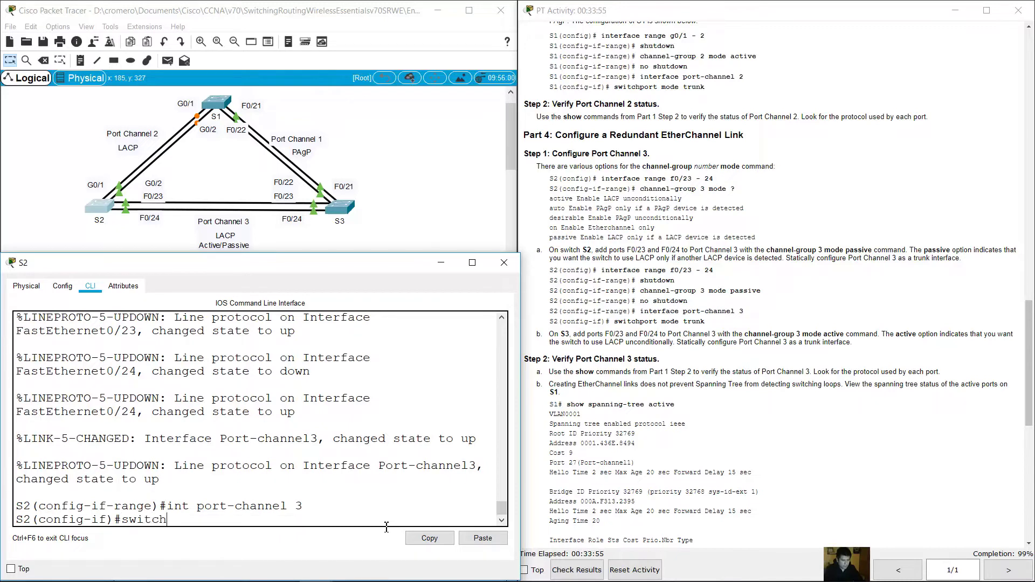
text(port mode trunk)
key(Return)
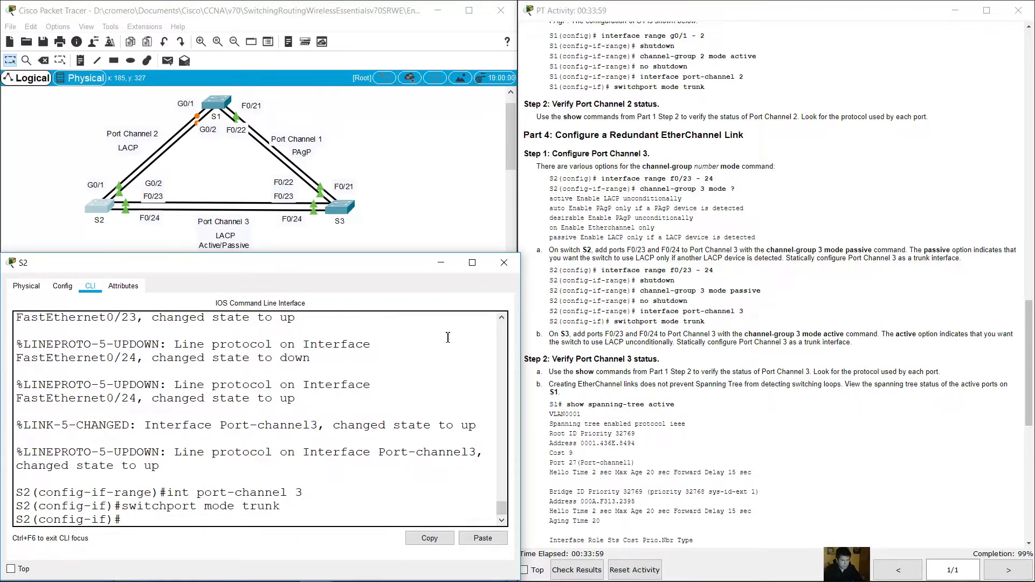
On S3, enter interface port-channel 3 and make it a static trunk with switchport mode trunk.
click(339, 207)
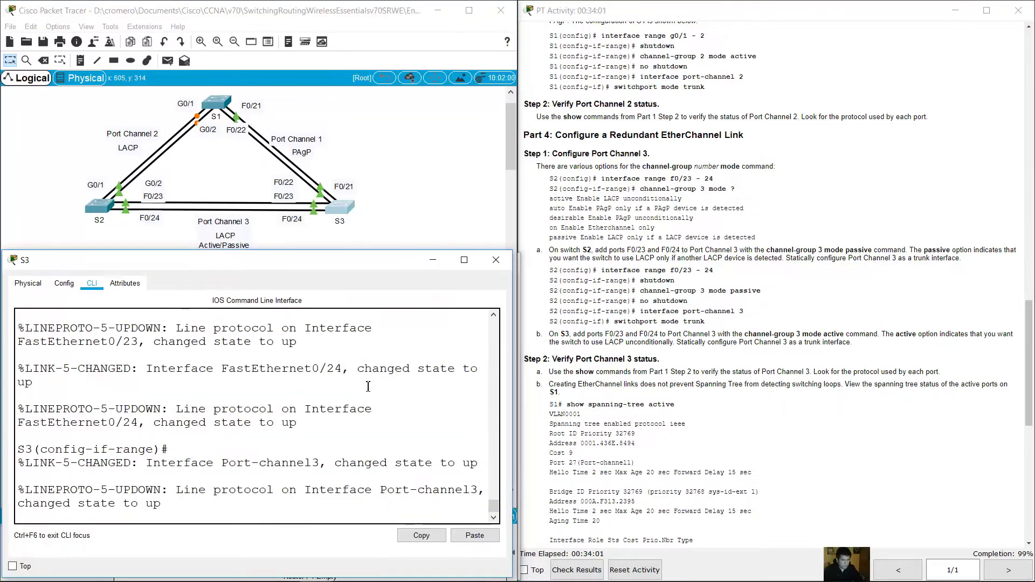
key(Return)
text(int por)
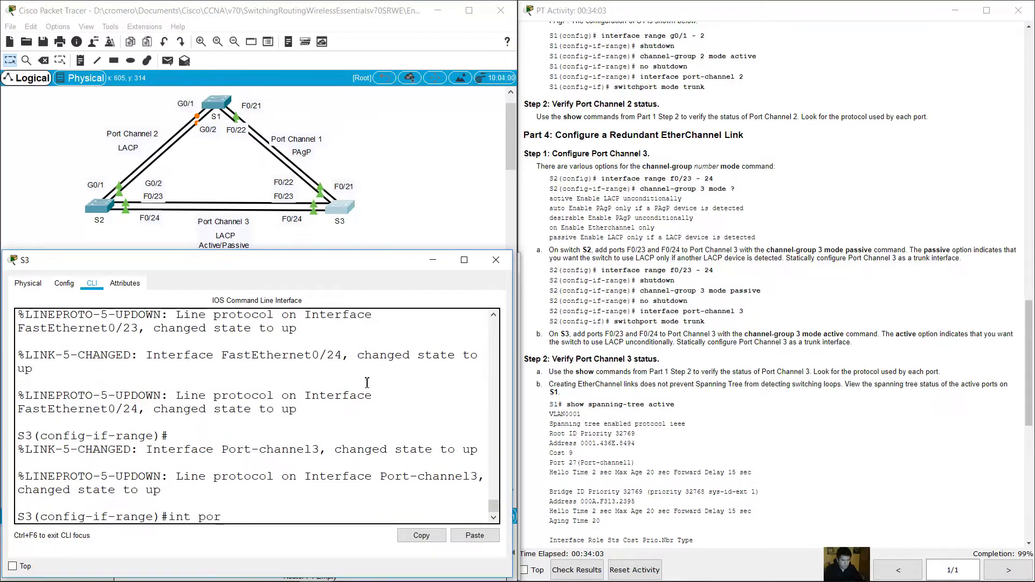
text(t-channel 3)
key(Return)
text(switchport)
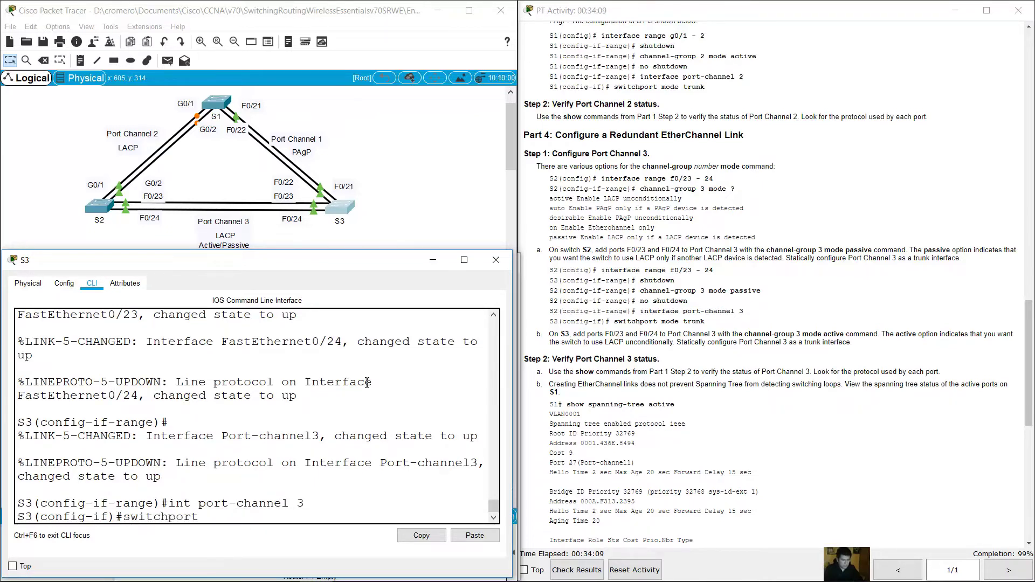
text( mode trunk)
key(Return)
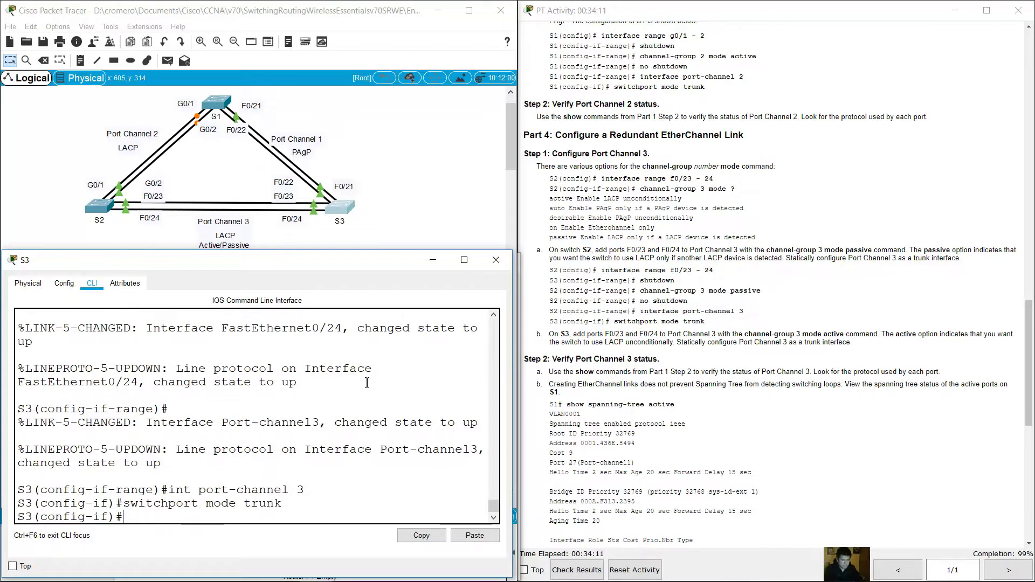
Leave configuration mode on S3 and display the EtherChannel status with show etherchannel summary.
click(693, 345)
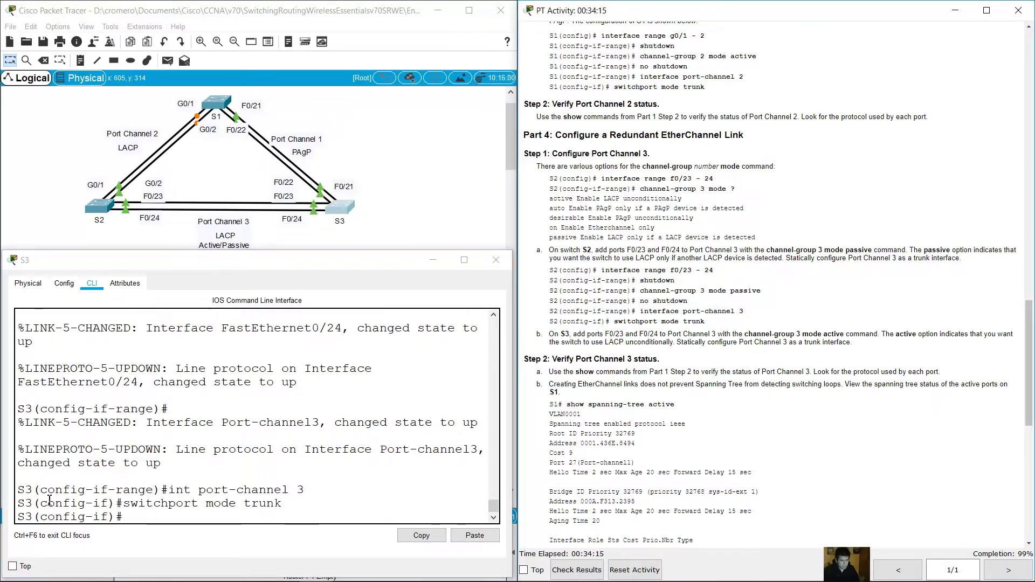
click(34, 508)
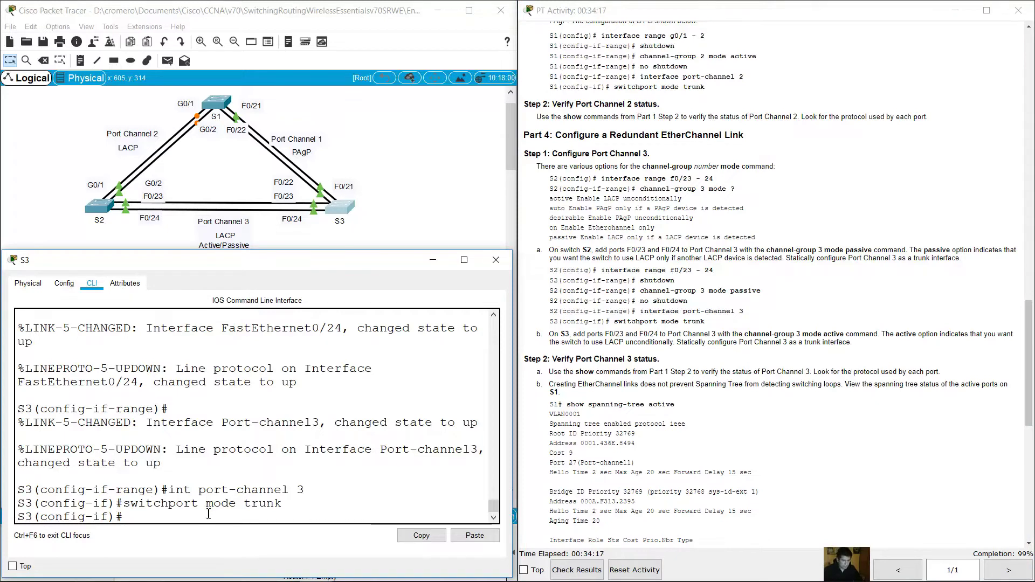
text(end)
key(Return)
text(show eth)
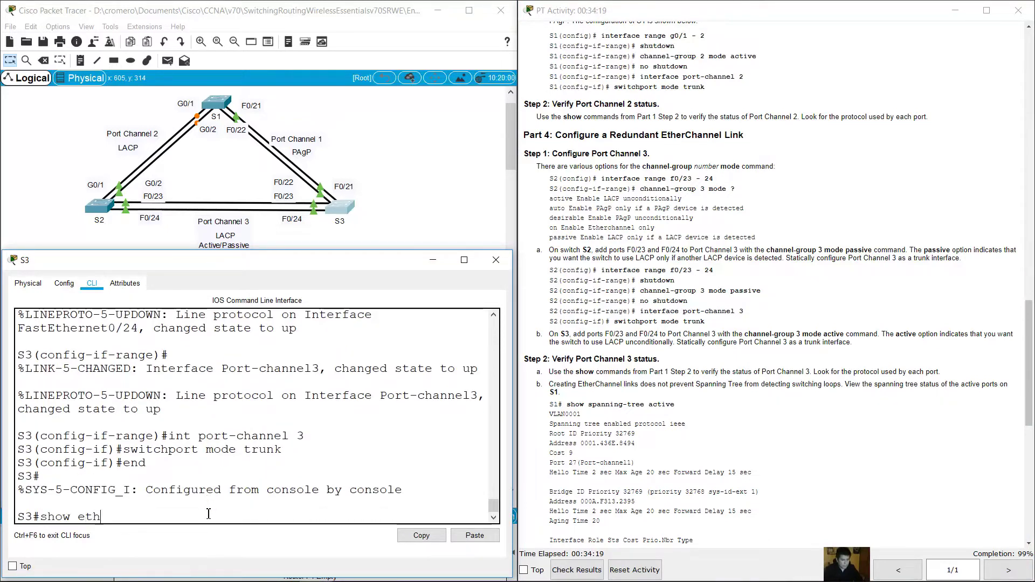
text(erchannel-summ)
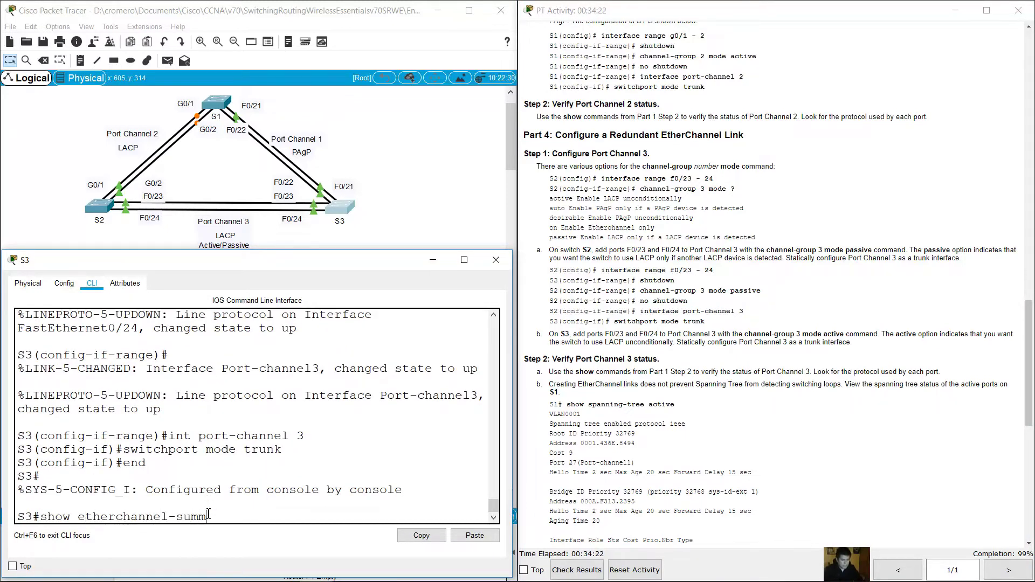
key(BackSpace)
key(BackSpace)
key(BackSpace)
key(BackSpace)
text(summary)
key(Return)
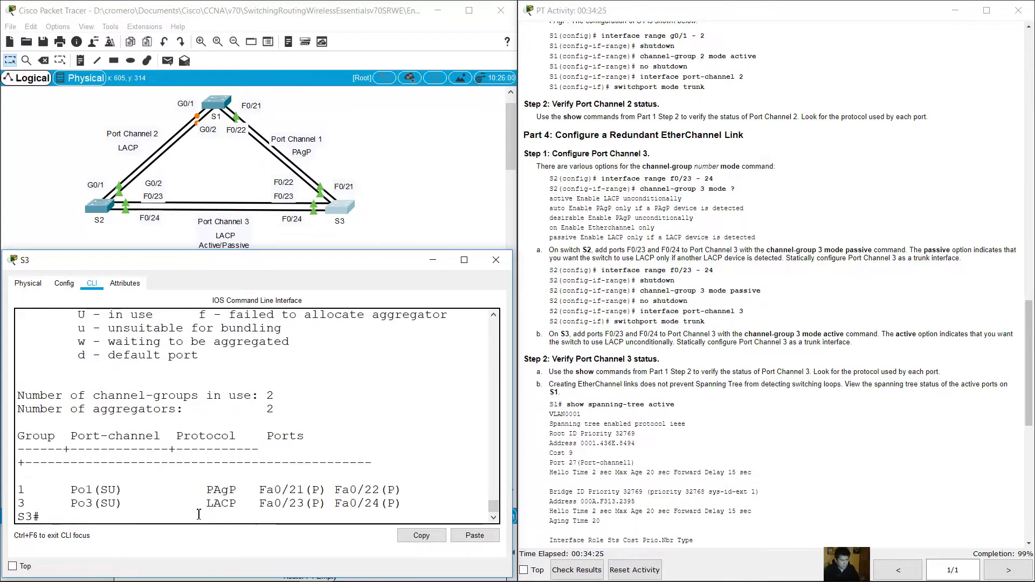
Compare the port-channel groups and protocols in S3's EtherChannel summary with the channels labelled in the topology.
drag(14, 491, 261, 496)
drag(184, 489, 244, 507)
click(366, 131)
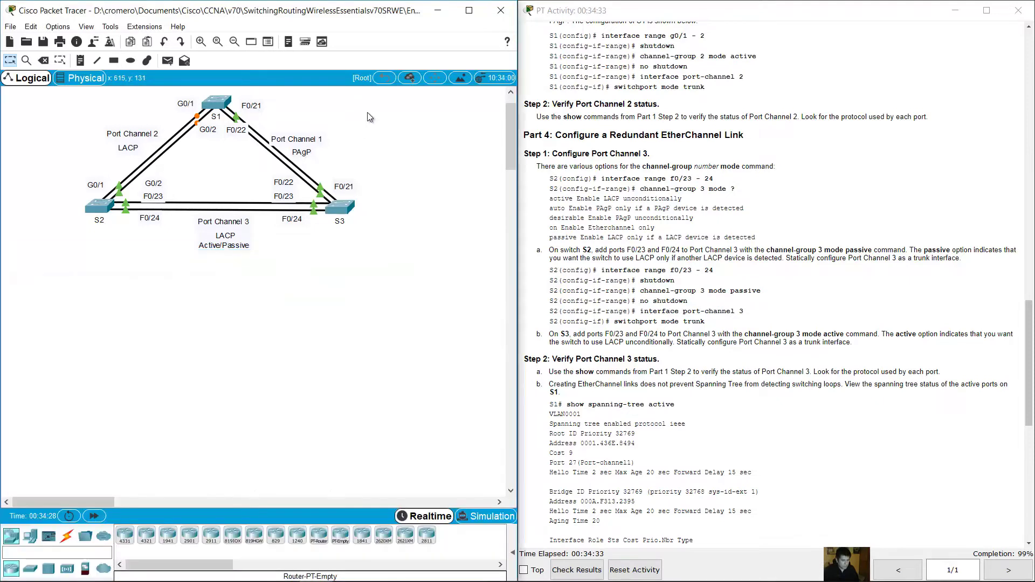
drag(370, 107, 276, 160)
click(268, 314)
drag(253, 268, 196, 216)
click(350, 212)
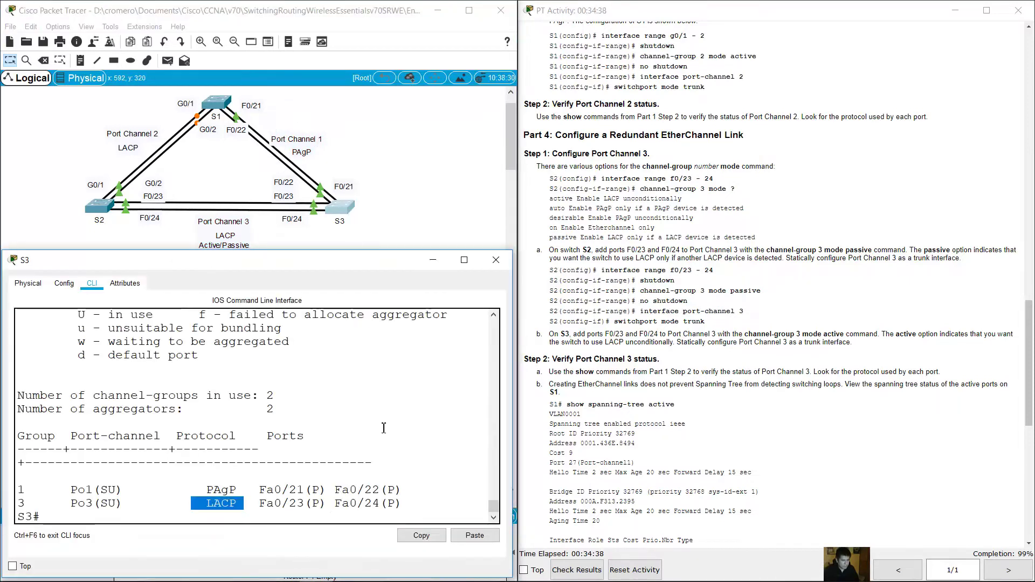
Run show interfaces trunk on S3 and review the Po1 and Po3 trunk entries and their VLANs.
click(330, 497)
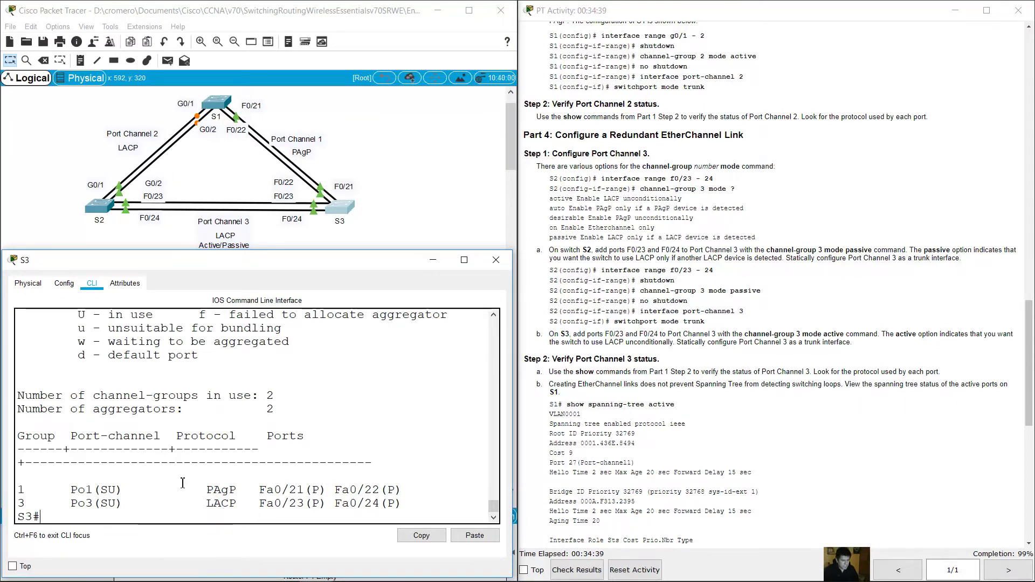
text(show itnerfaces trunk)
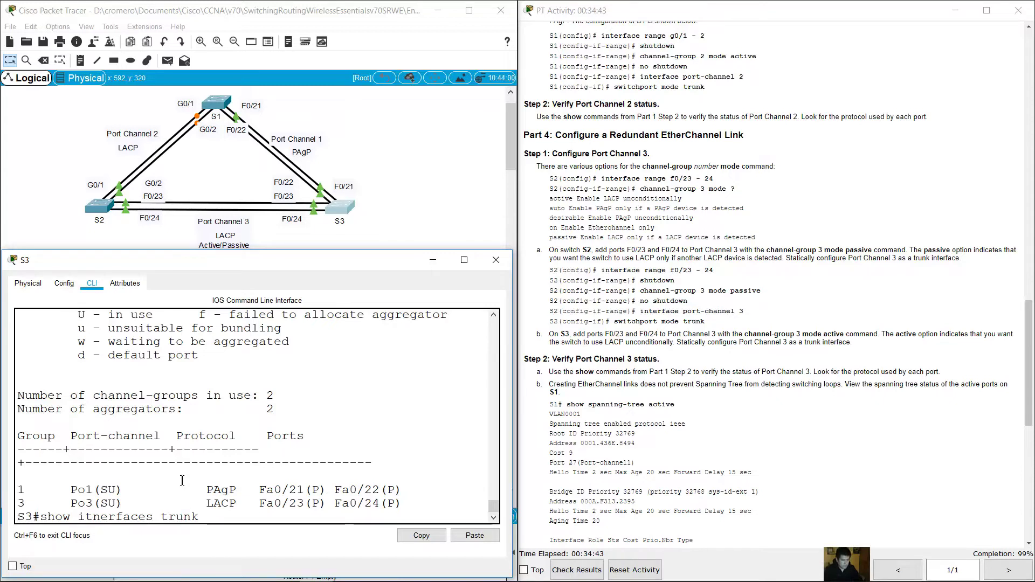
key(Left)
key(Left)
key(Left)
key(Left)
key(Left)
key(Left)
key(Left)
key(Left)
key(Left)
key(Left)
key(Left)
key(Left)
key(Left)
key(BackSpace)
key(BackSpace)
text(nt)
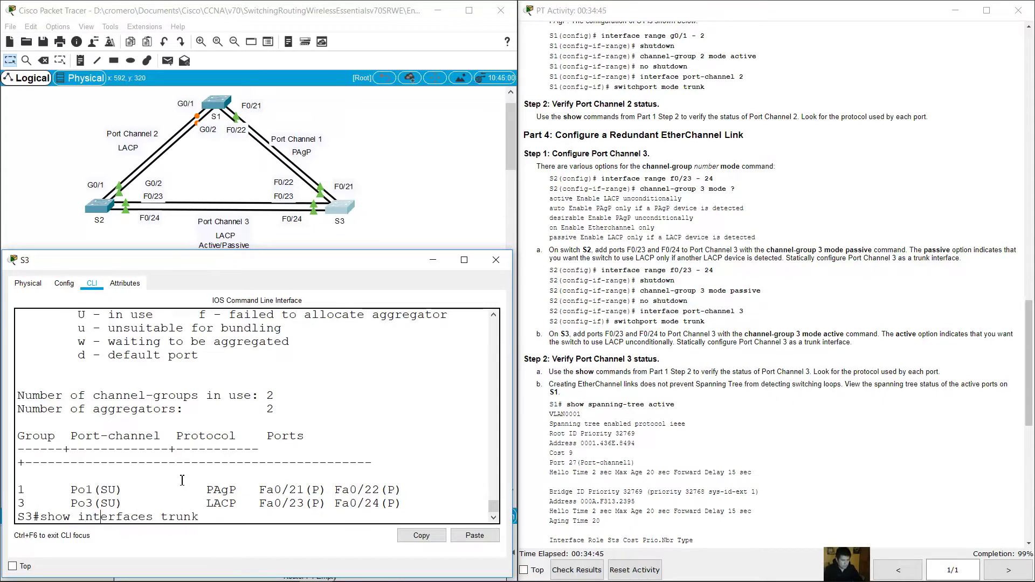
key(Return)
scroll(154, 468, up, 3)
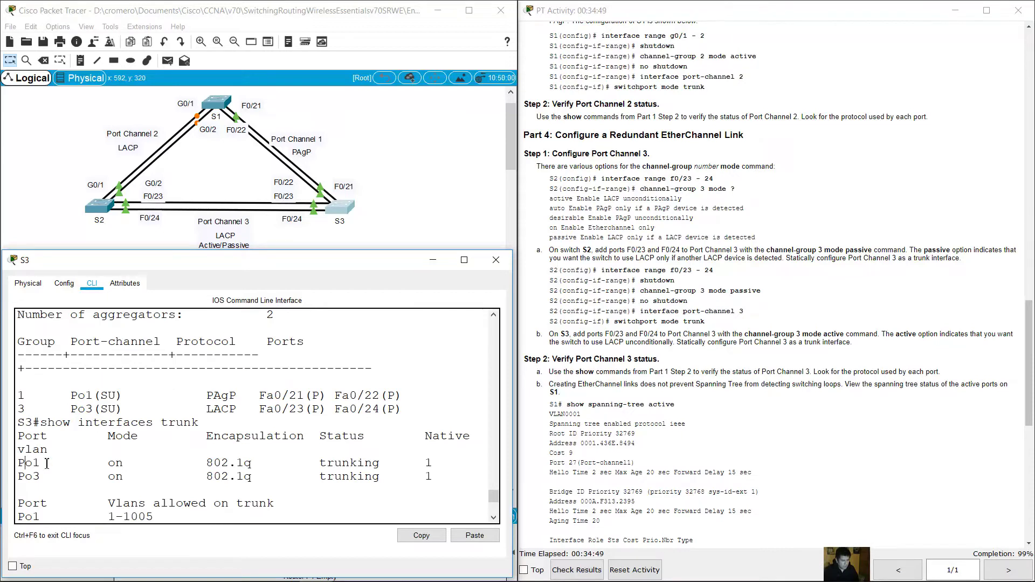
drag(47, 464, 448, 480)
scroll(305, 479, down, 4)
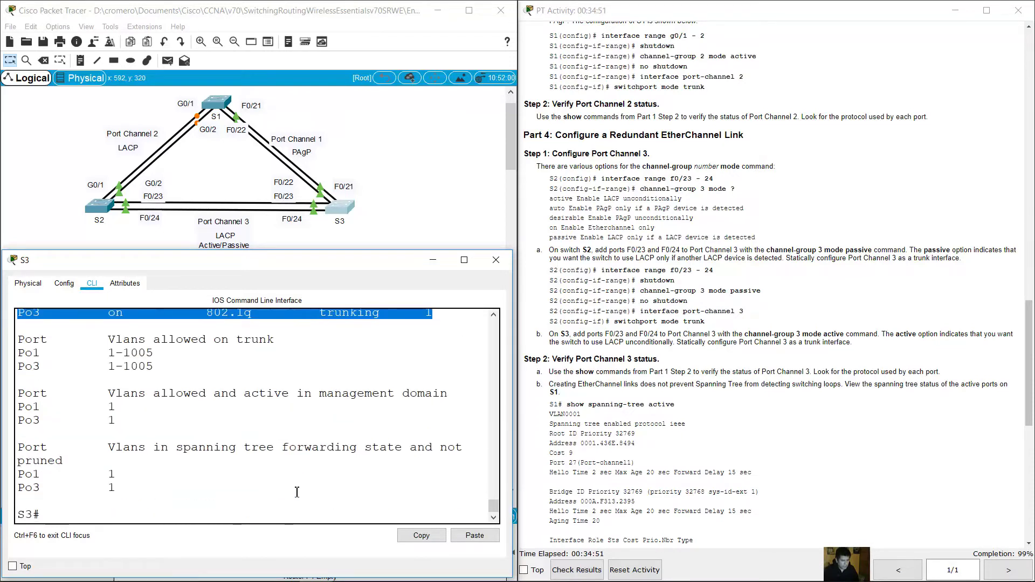
click(283, 512)
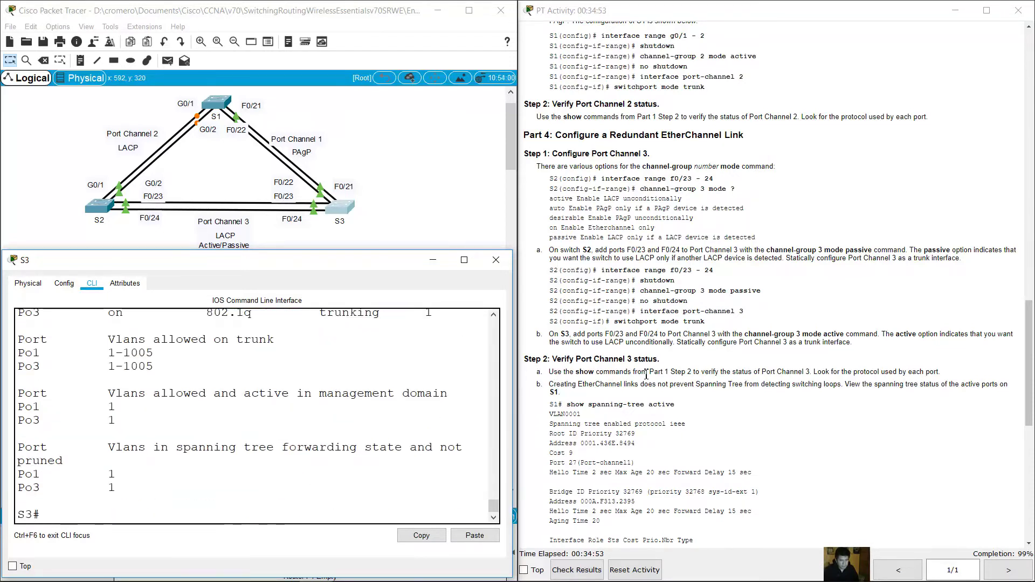
Read the Port Channel 3 verification instructions and run show spanning-tree active on S3.
click(807, 347)
scroll(806, 346, down, 3)
scroll(807, 346, down, 2)
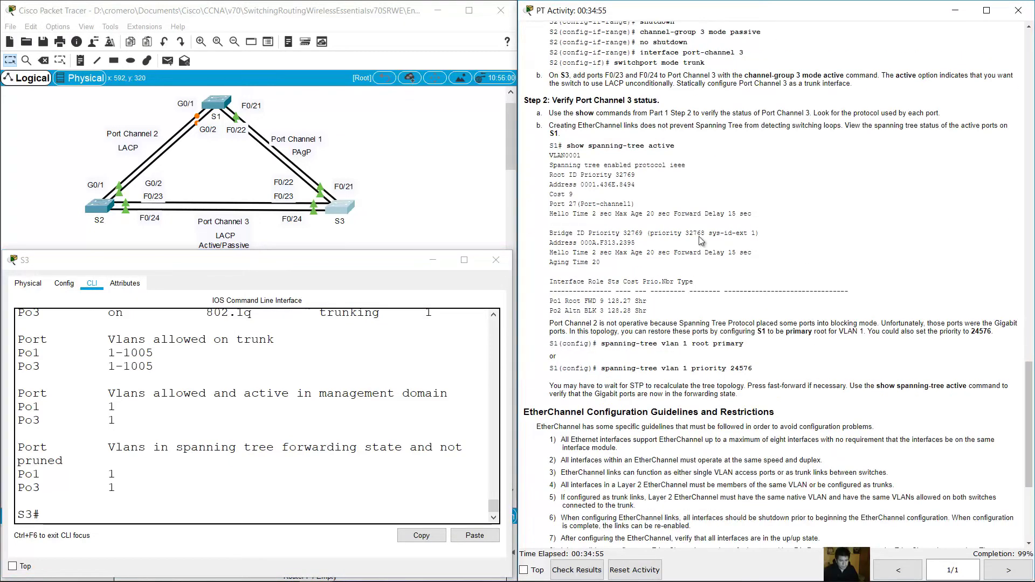
drag(563, 101, 658, 100)
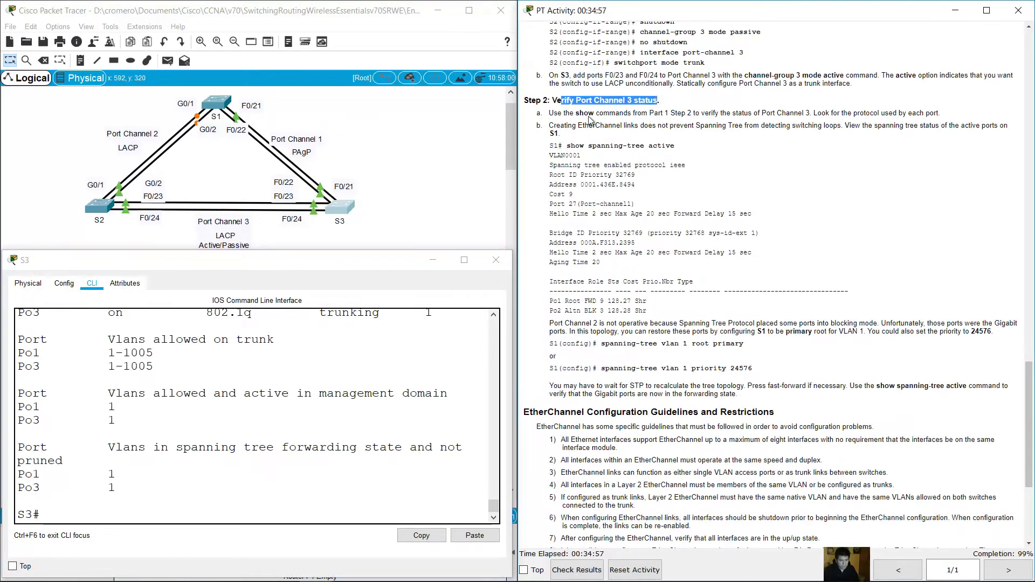
drag(664, 137, 675, 142)
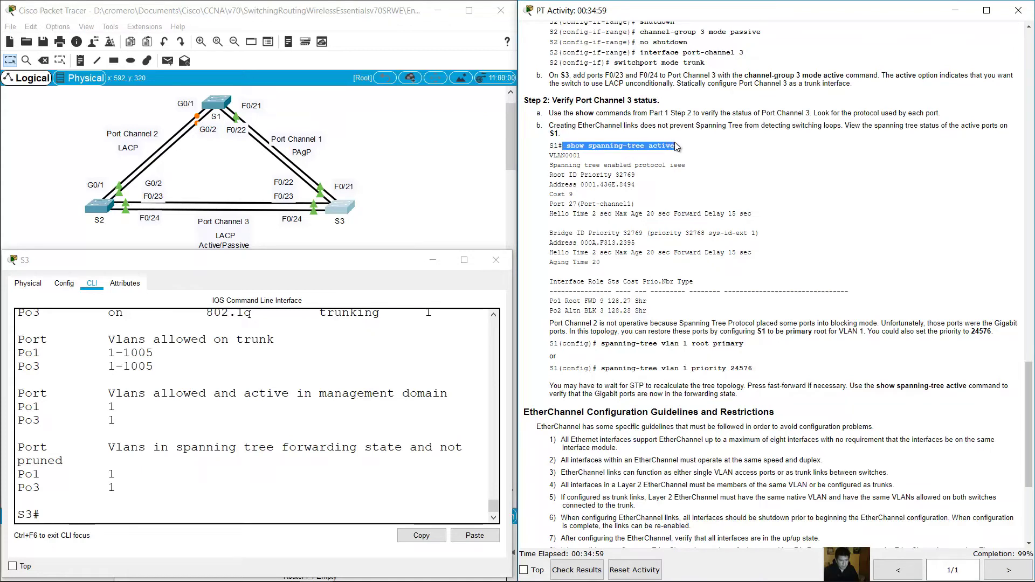
click(219, 505)
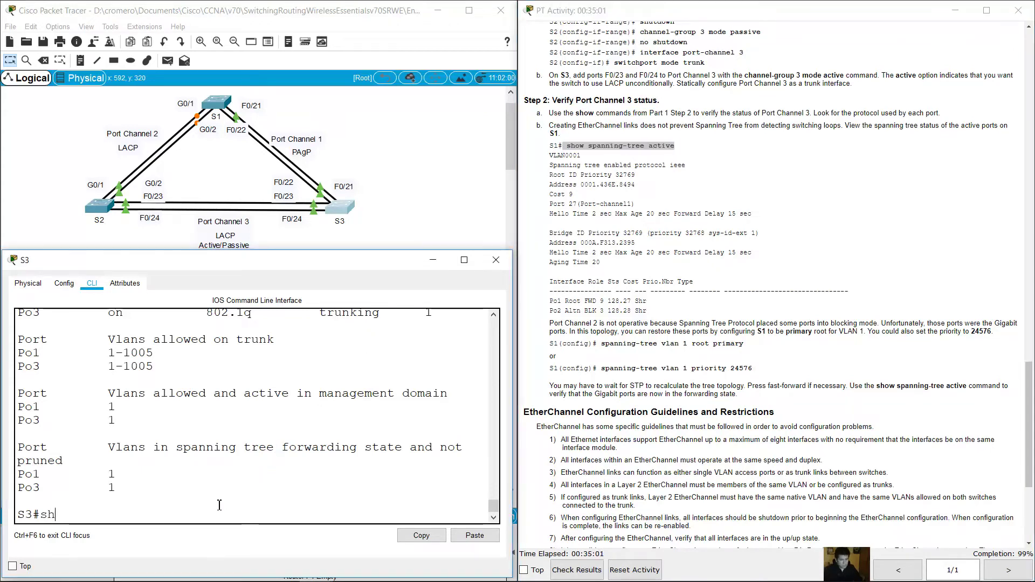
text(show spanning-tre)
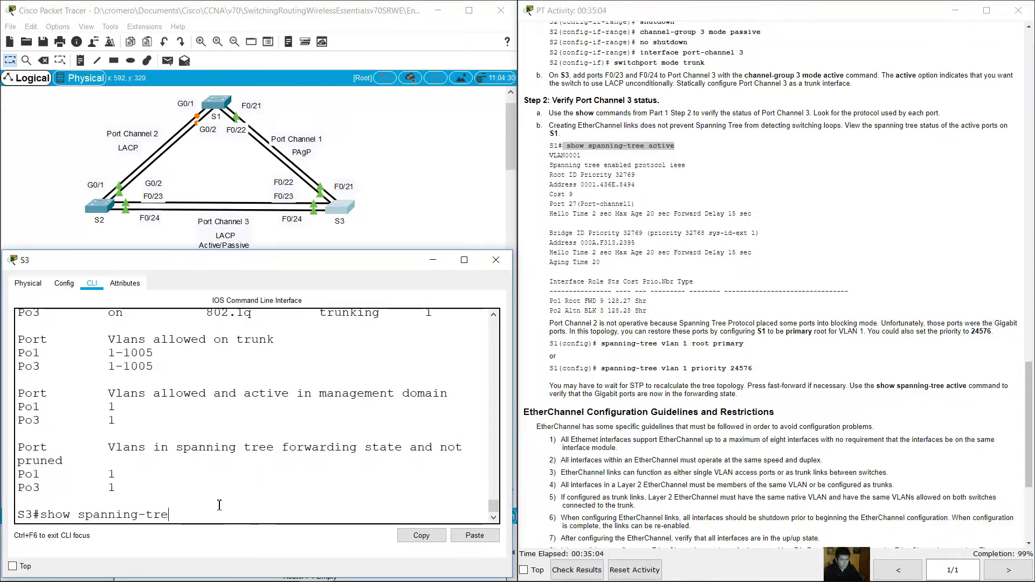
text(e active)
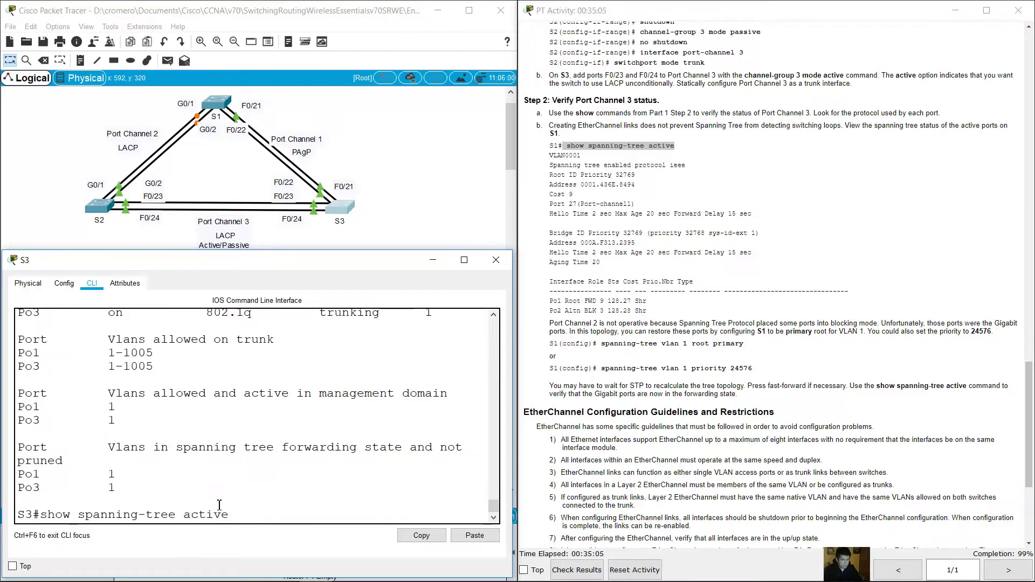
key(Return)
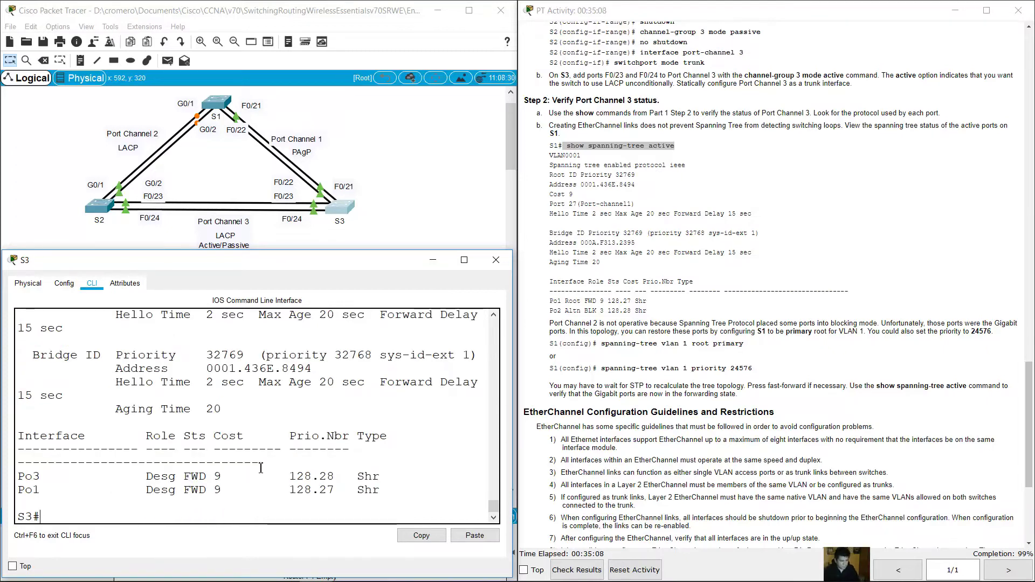
Review S3's spanning-tree output in a wider window, examining the root details and the role and status of Po3 and Po1.
scroll(258, 475, up, 3)
scroll(271, 468, down, 1)
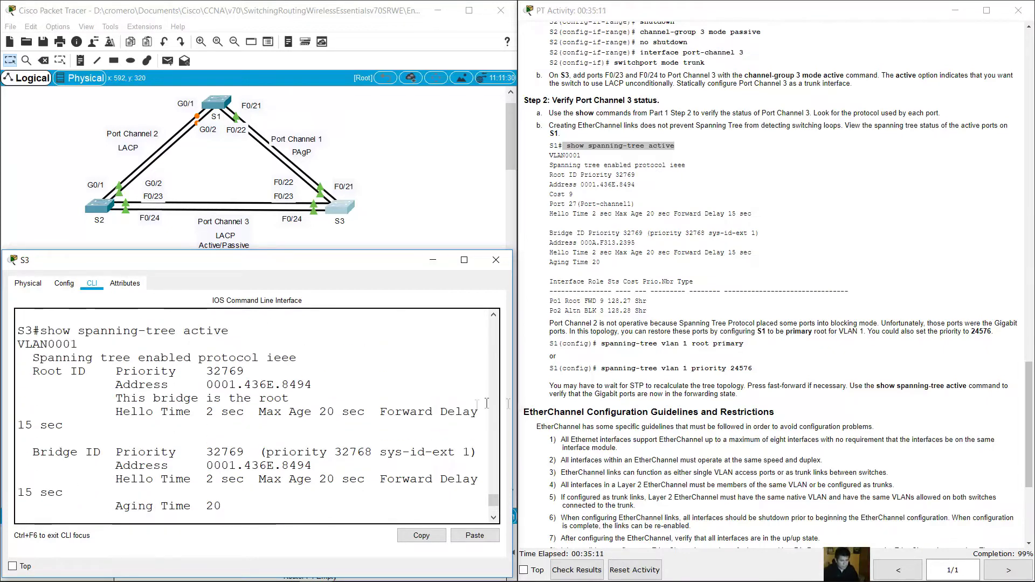
drag(512, 410, 645, 410)
scroll(317, 417, down, 2)
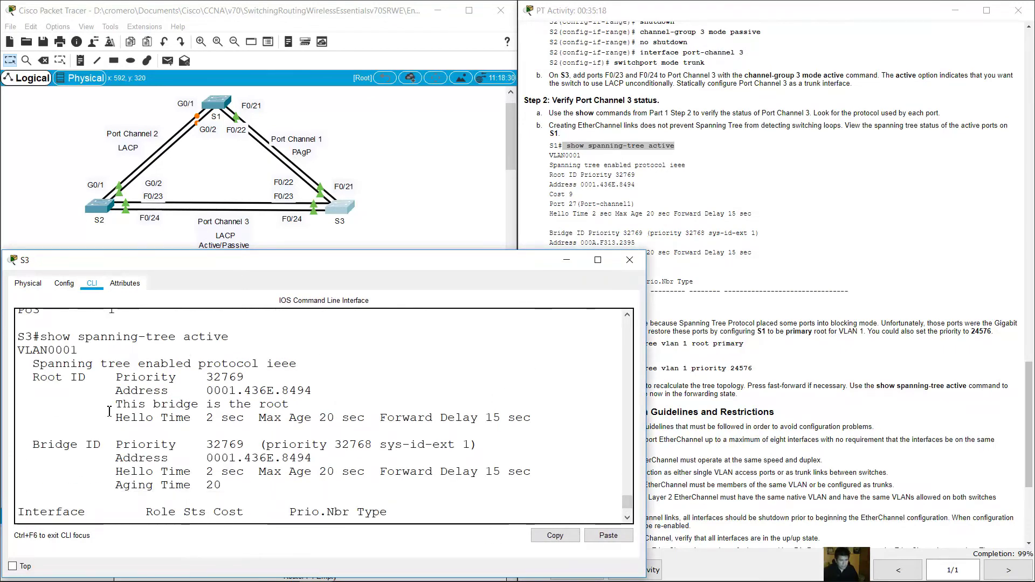
scroll(110, 411, down, 2)
drag(18, 474, 410, 487)
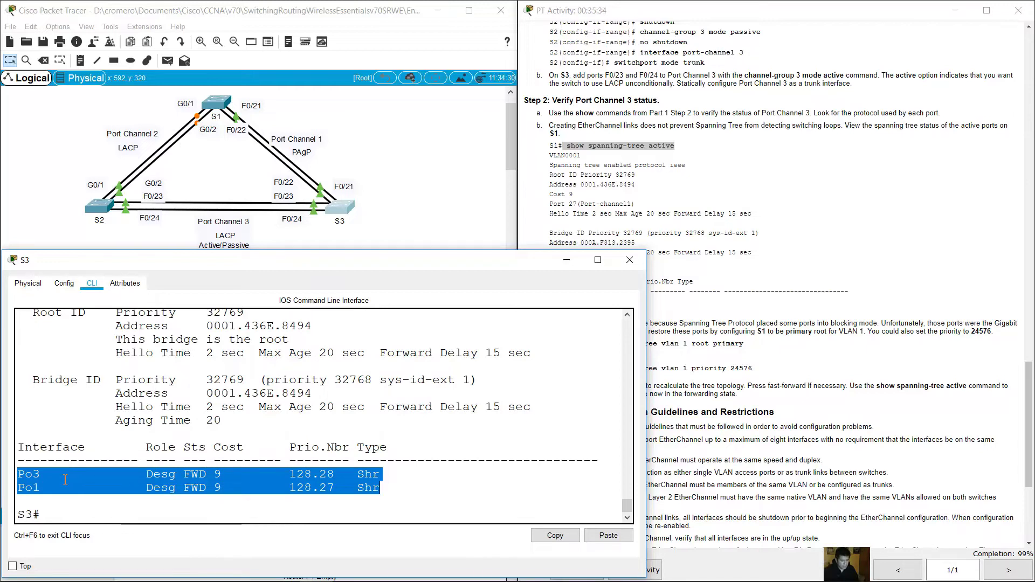
scroll(164, 428, up, 2)
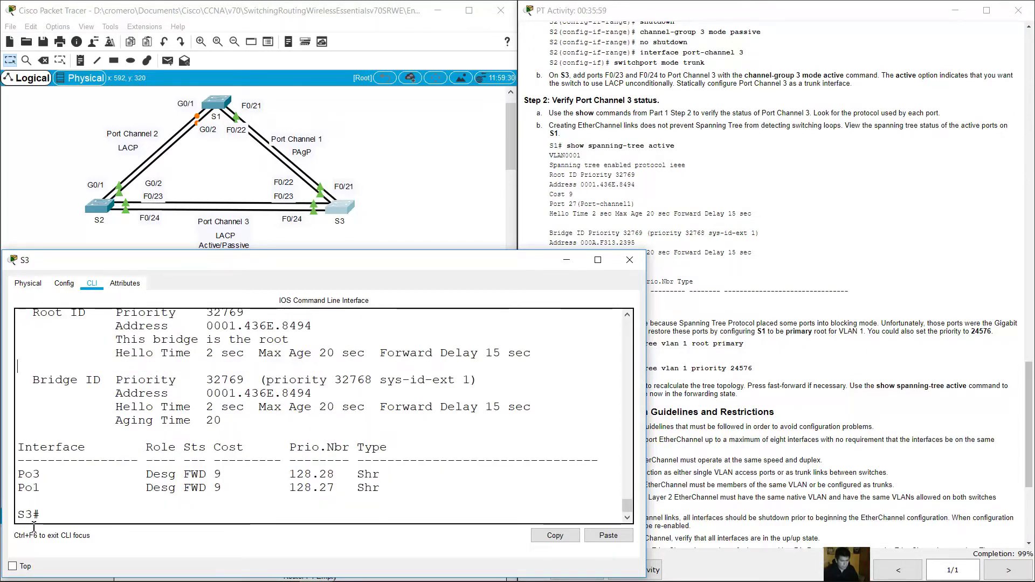
drag(45, 513, 3, 515)
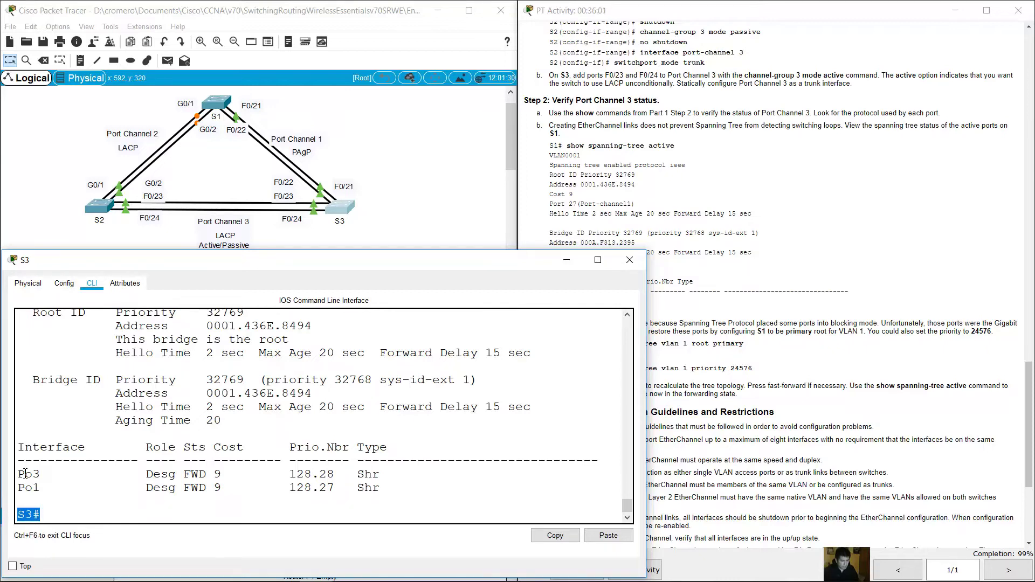
drag(25, 473, 143, 479)
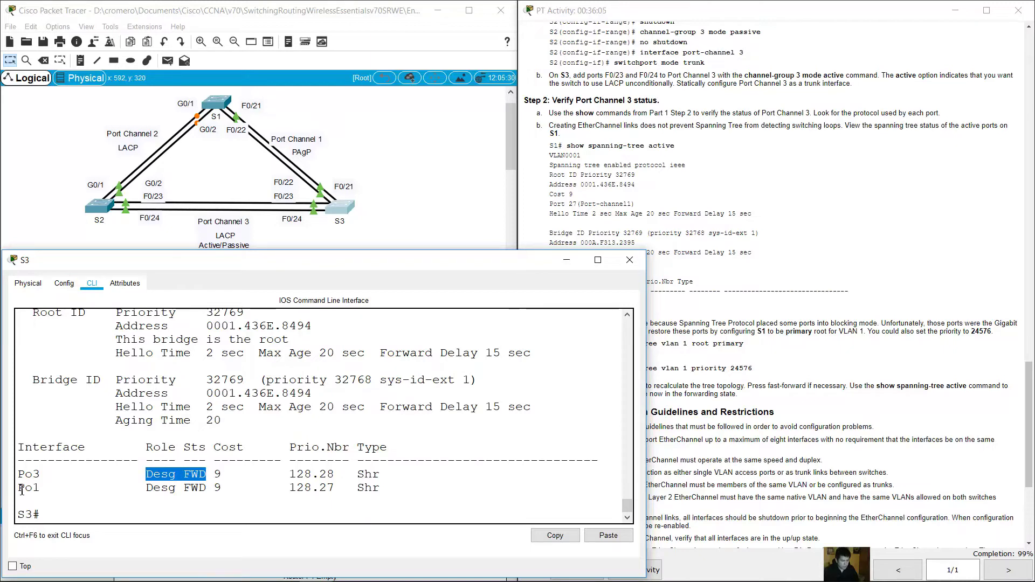
drag(18, 488, 178, 490)
click(205, 487)
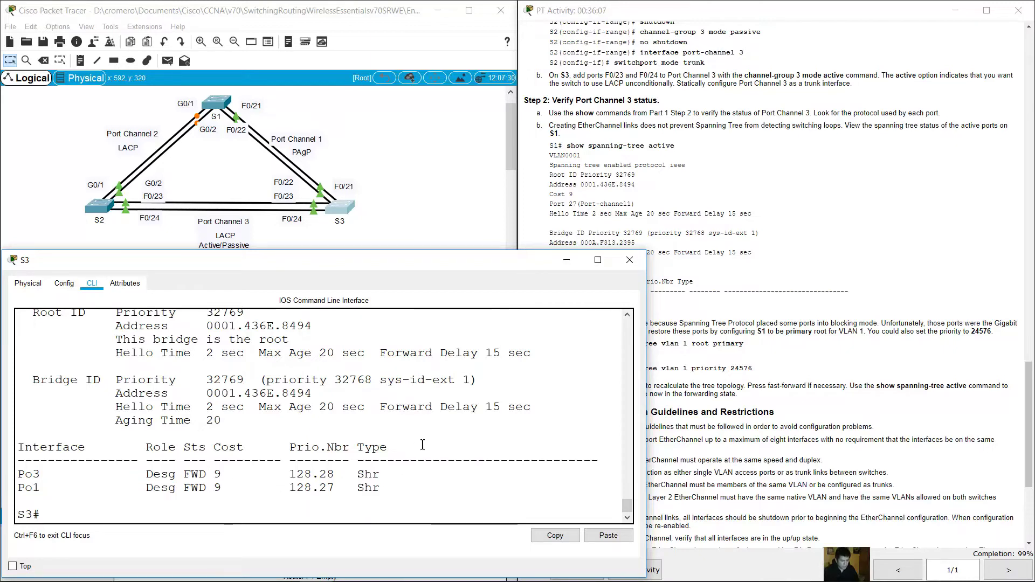
Open S1's command line, enter privileged EXEC mode with en, and run show spanning-tree active.
click(221, 104)
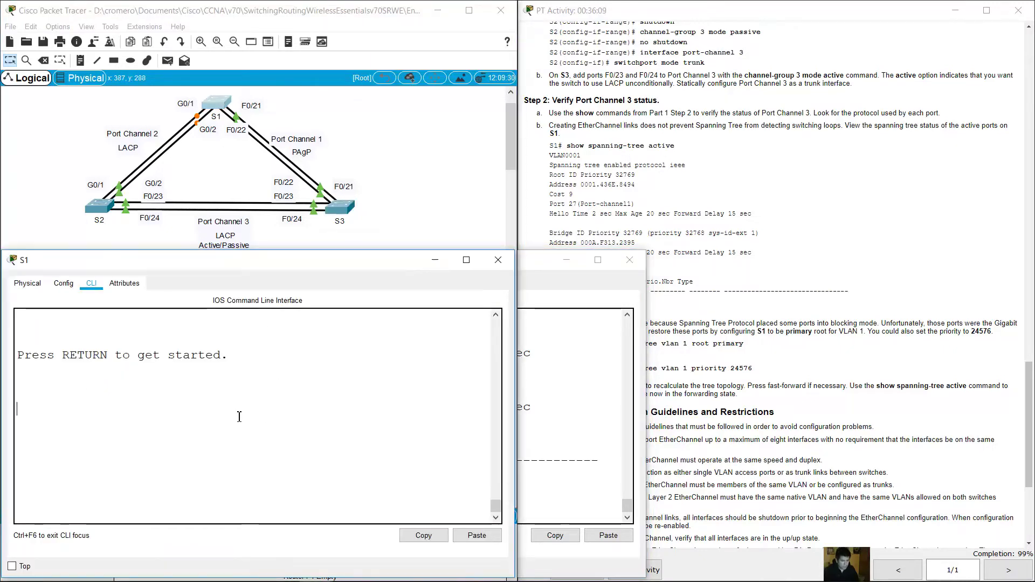
key(Return)
text(en)
key(Return)
text(show )
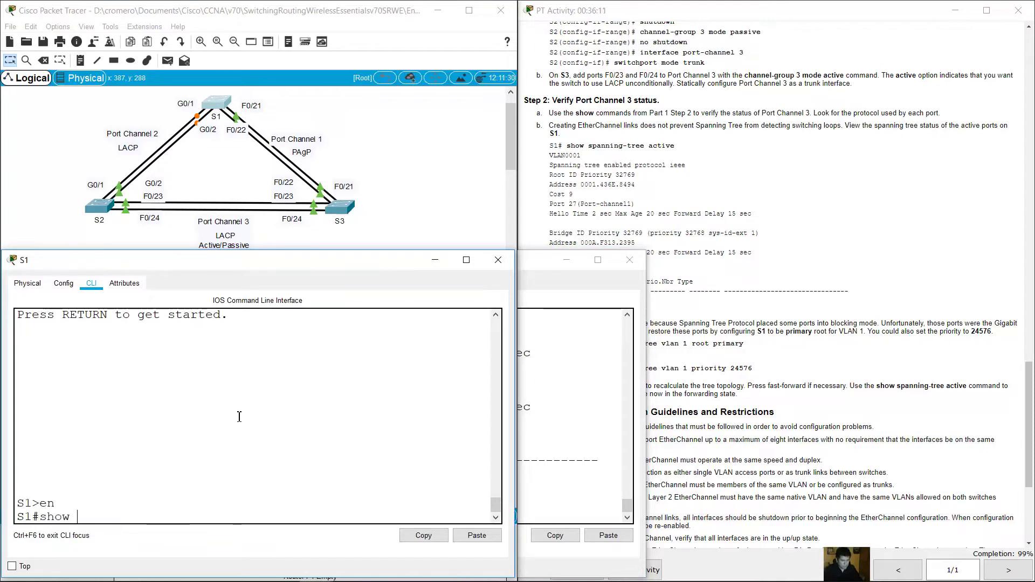
text(spannin)
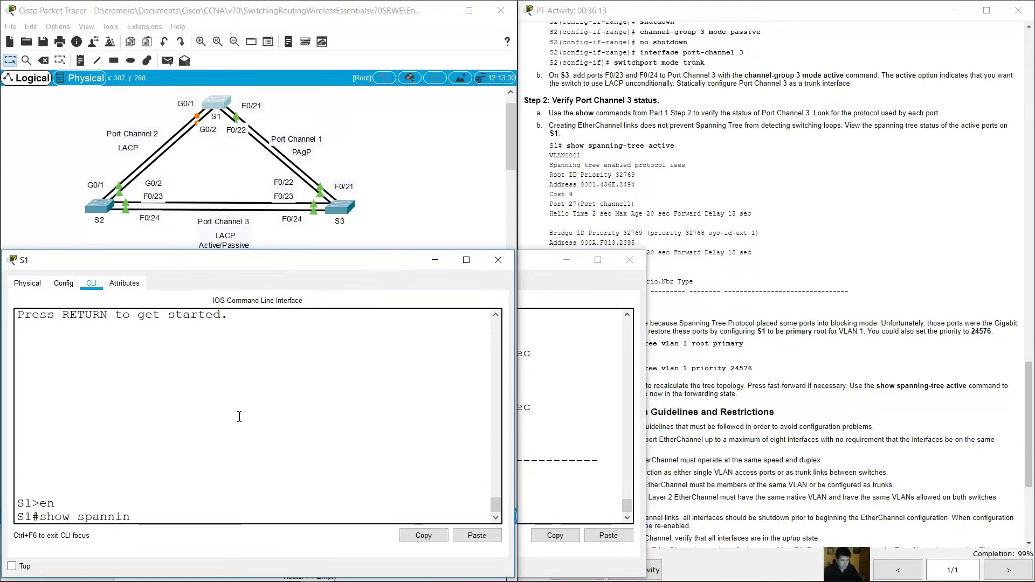
text(g-tree active)
key(Return)
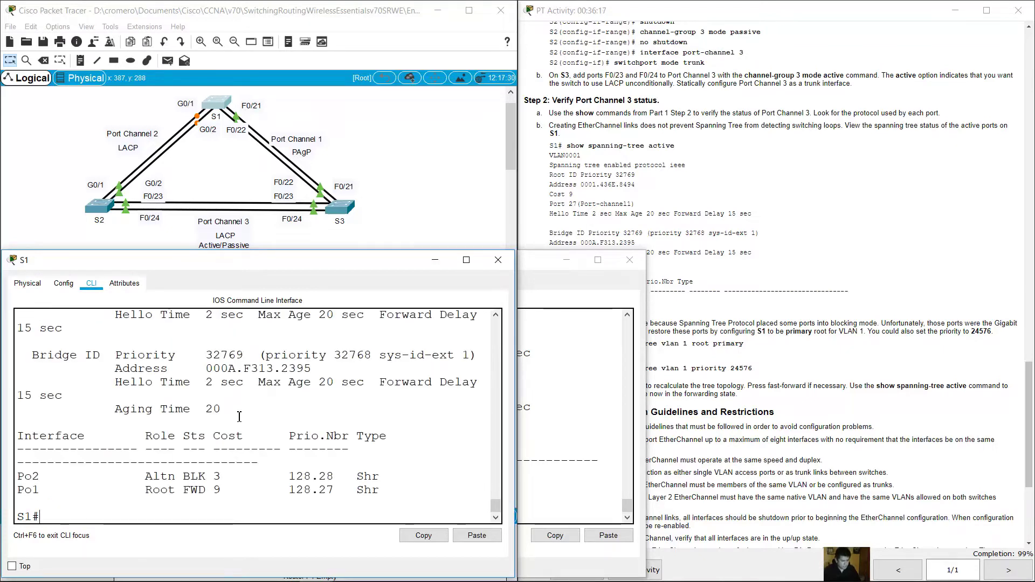
Compare the Po2 and Po1 roles and states in S1's spanning-tree output with the matching ports in the topology.
drag(515, 365, 637, 365)
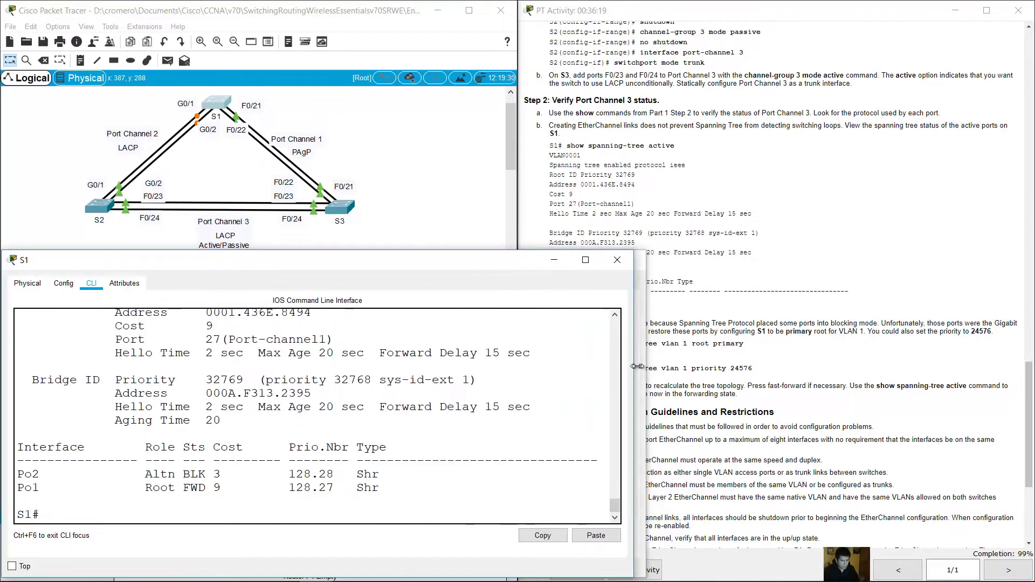
drag(24, 474, 179, 472)
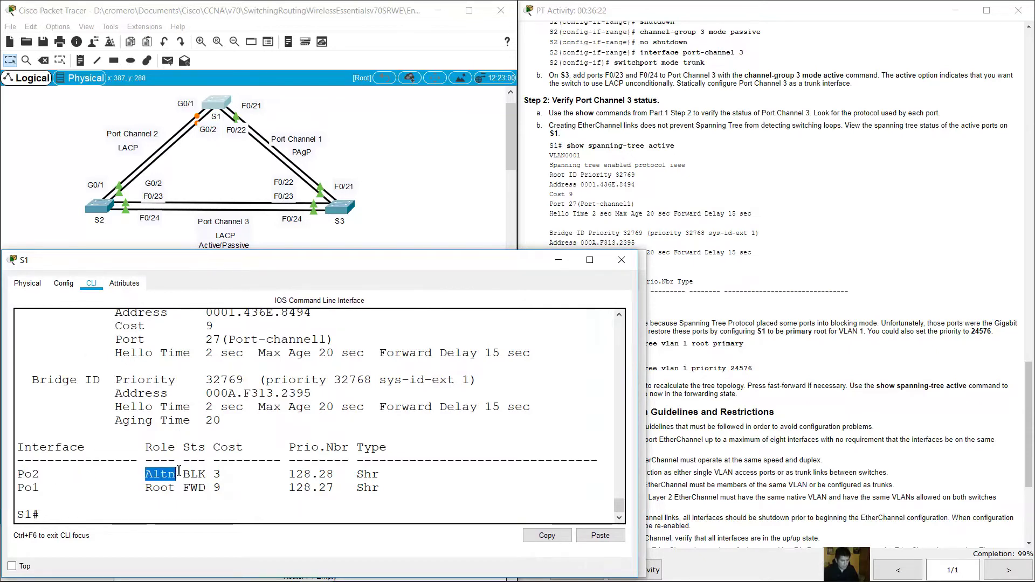
click(198, 120)
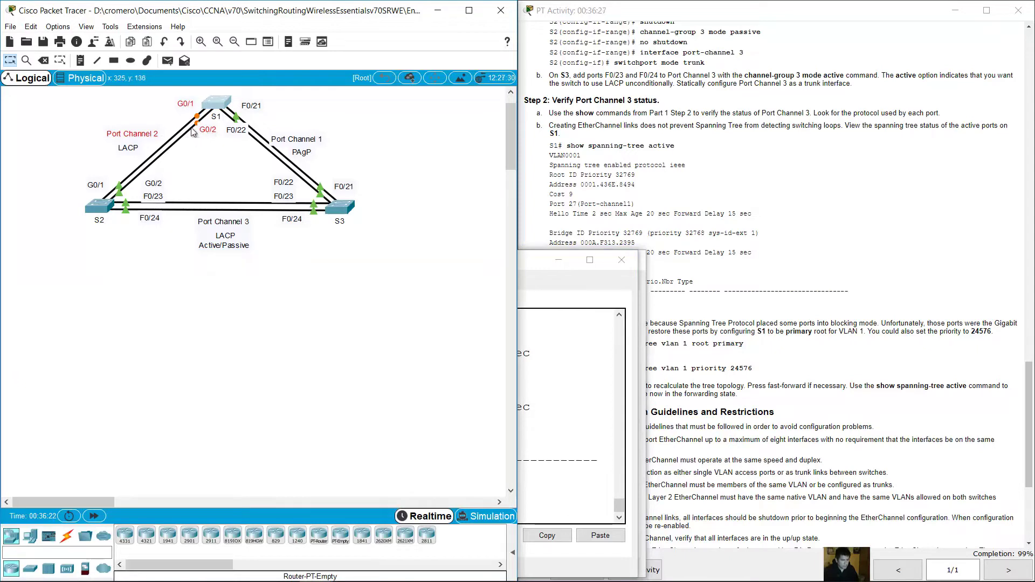
click(211, 101)
double_click(159, 474)
drag(25, 488, 185, 489)
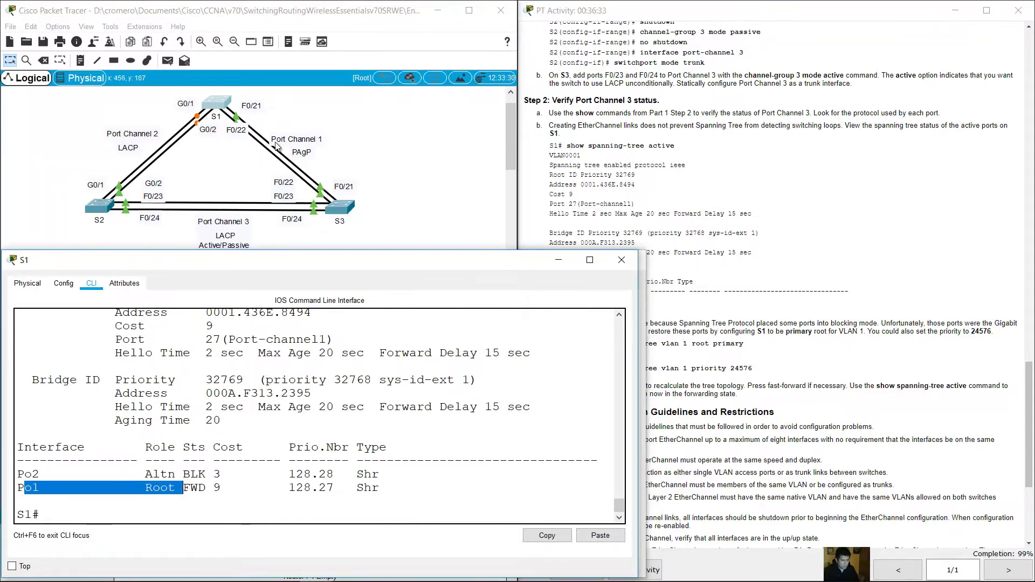
click(282, 106)
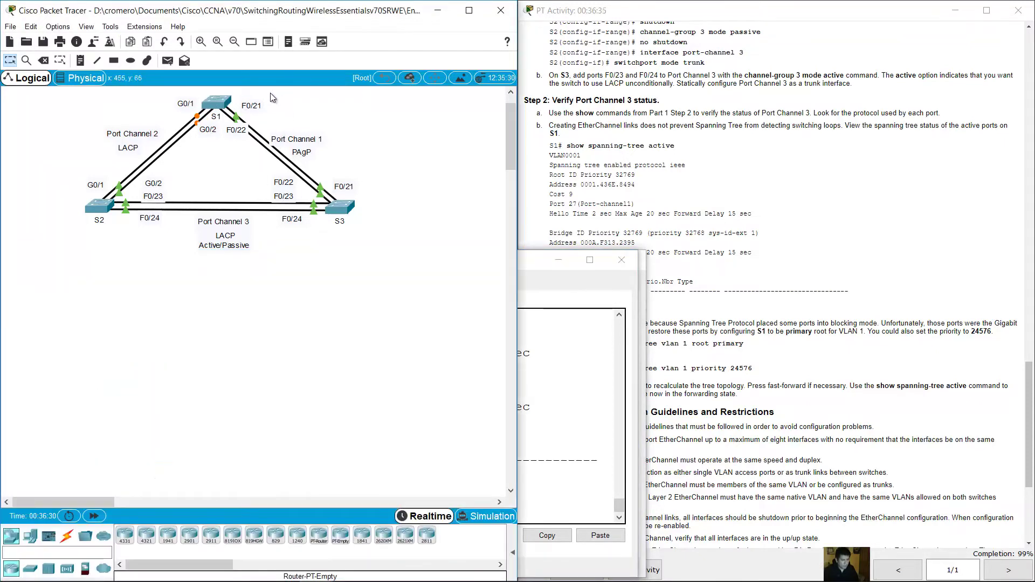
drag(270, 93, 233, 142)
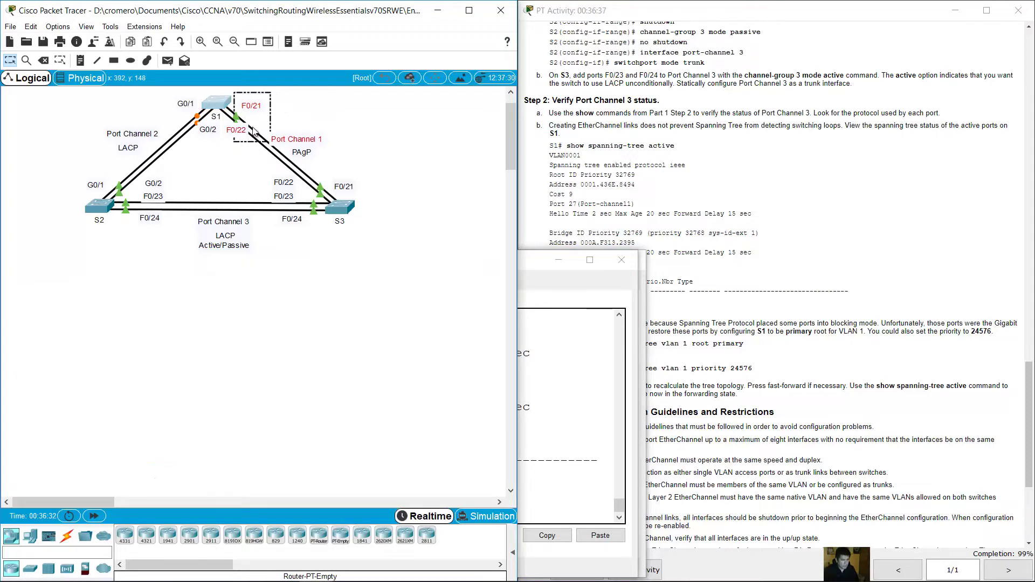
mouse_move(289, 100)
mouse_down()
mouse_move(229, 153)
mouse_move(239, 106)
mouse_move(279, 99)
mouse_up()
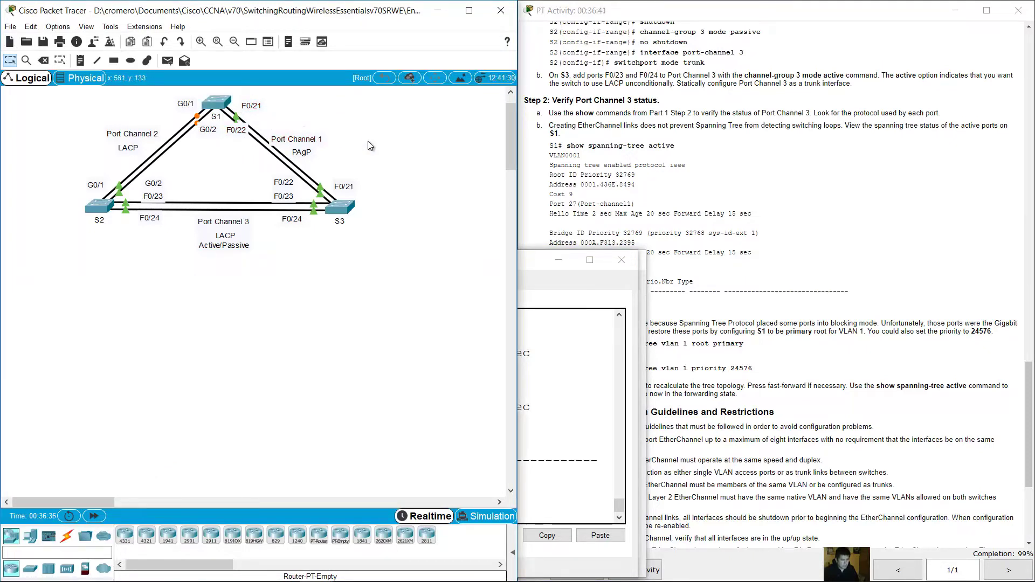
drag(379, 170, 339, 202)
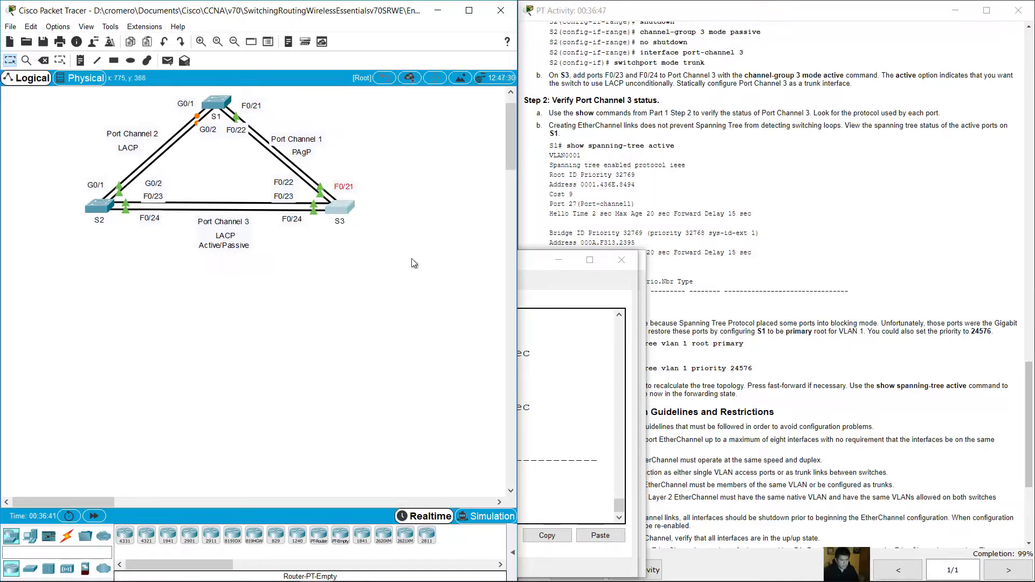
Return to S3's command line and examine the Root ID section of its spanning-tree output for VLAN0001.
click(337, 206)
scroll(238, 388, up, 2)
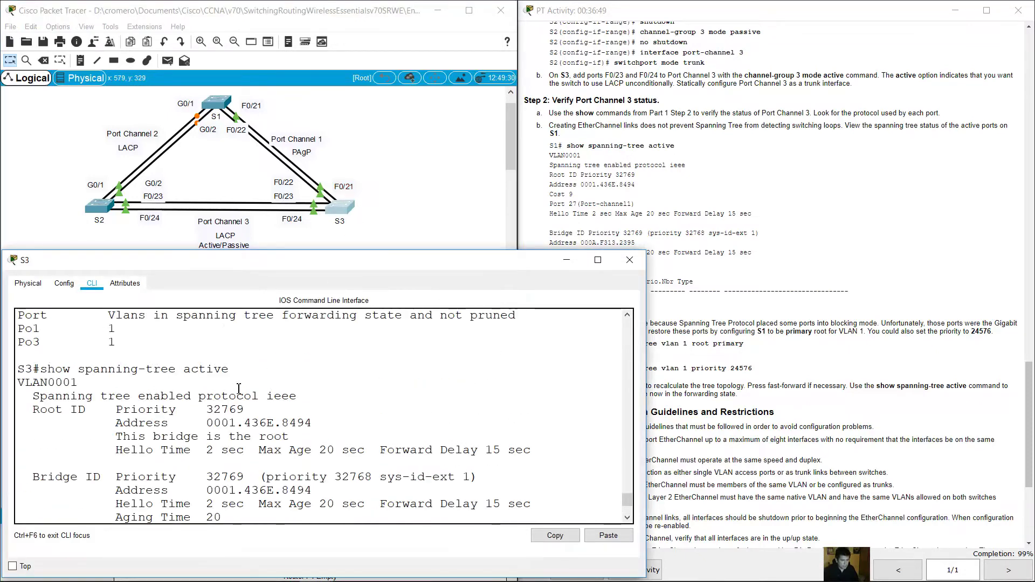
scroll(238, 389, down, 1)
drag(116, 404, 311, 404)
drag(18, 333, 302, 409)
double_click(298, 408)
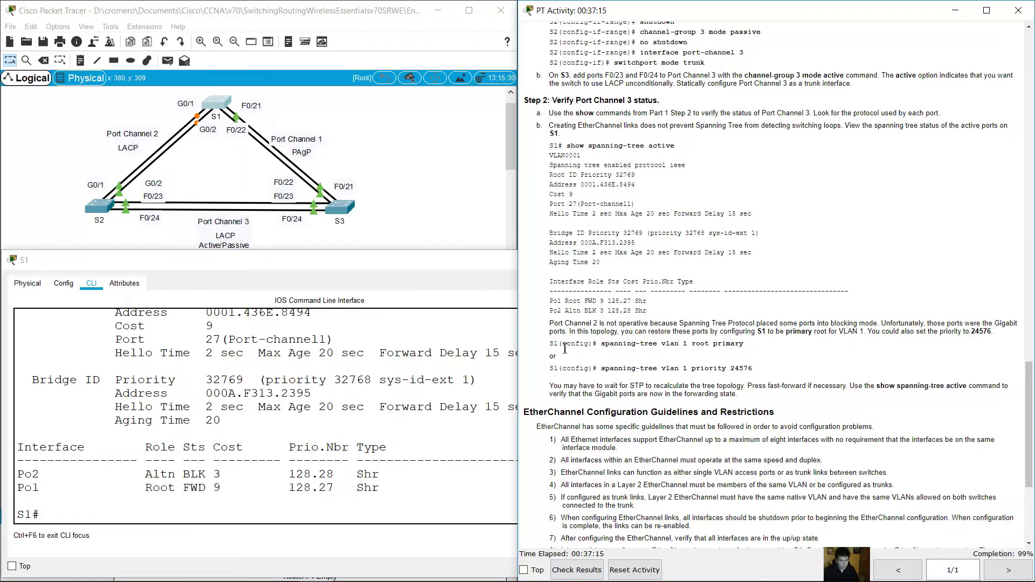
Read the two alternative commands in the instructions for making S1 the VLAN 1 root: root primary or priority 24576.
drag(559, 346, 753, 348)
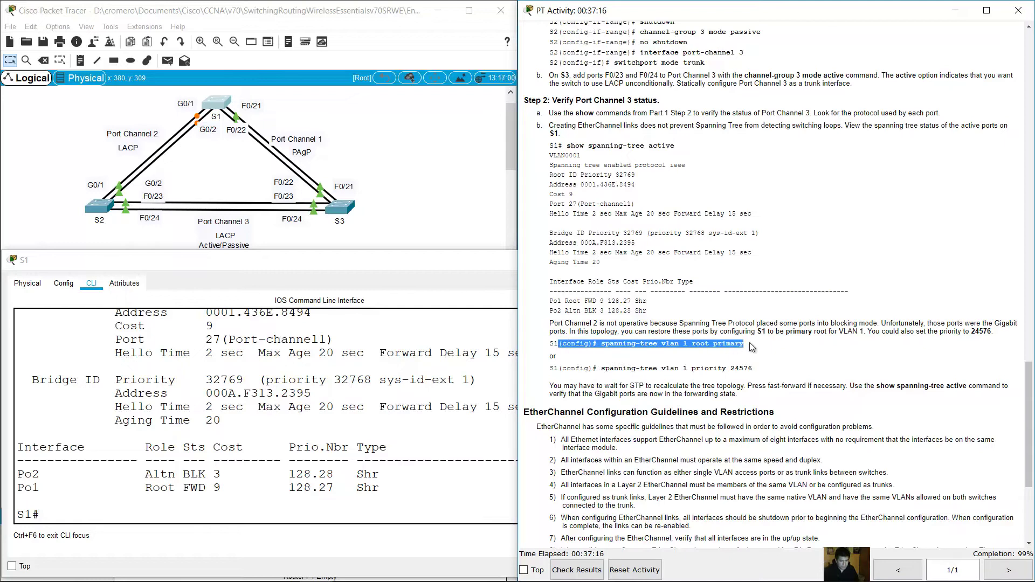
click(717, 355)
drag(667, 345, 687, 347)
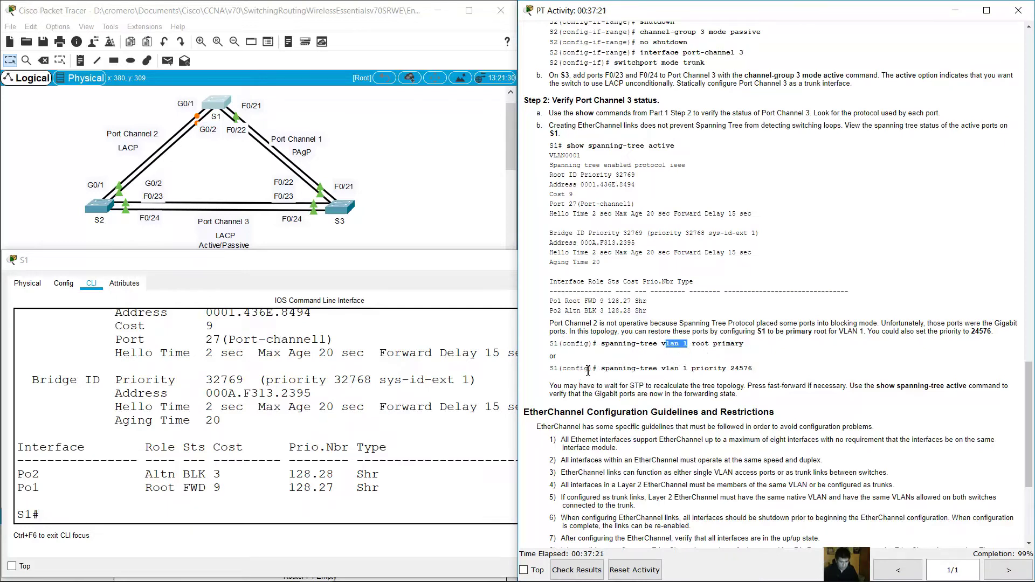
drag(597, 370, 747, 381)
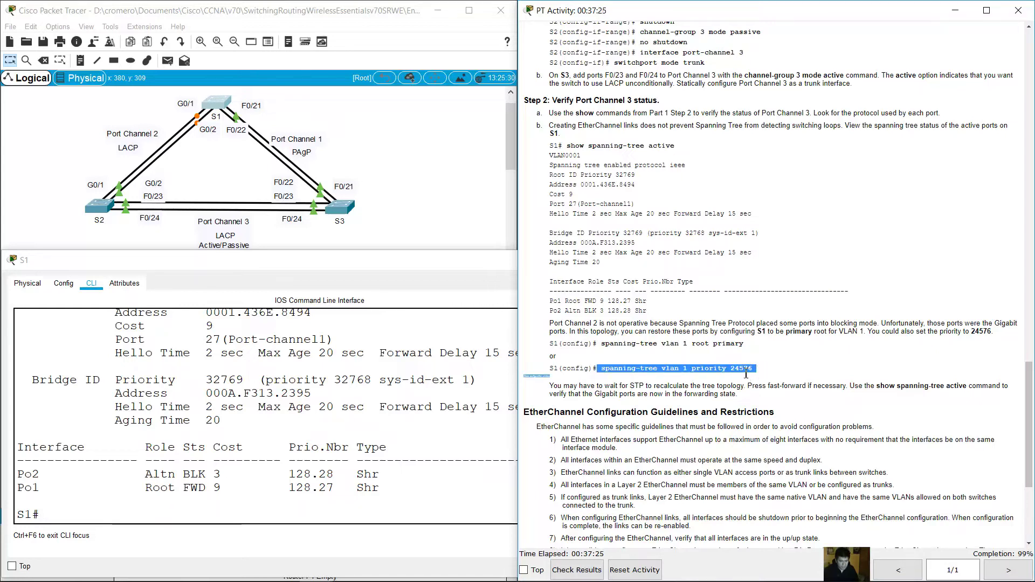
click(746, 375)
Enter global configuration mode on S1 and make it the primary root for VLAN 1 with spanning-tree vlan 1 root primary.
click(140, 523)
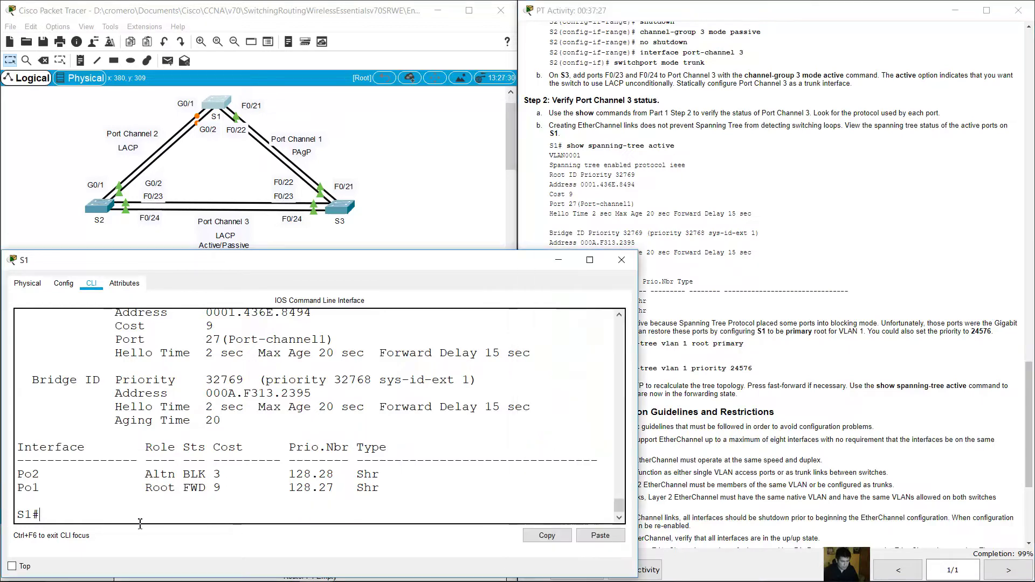
text(conf term)
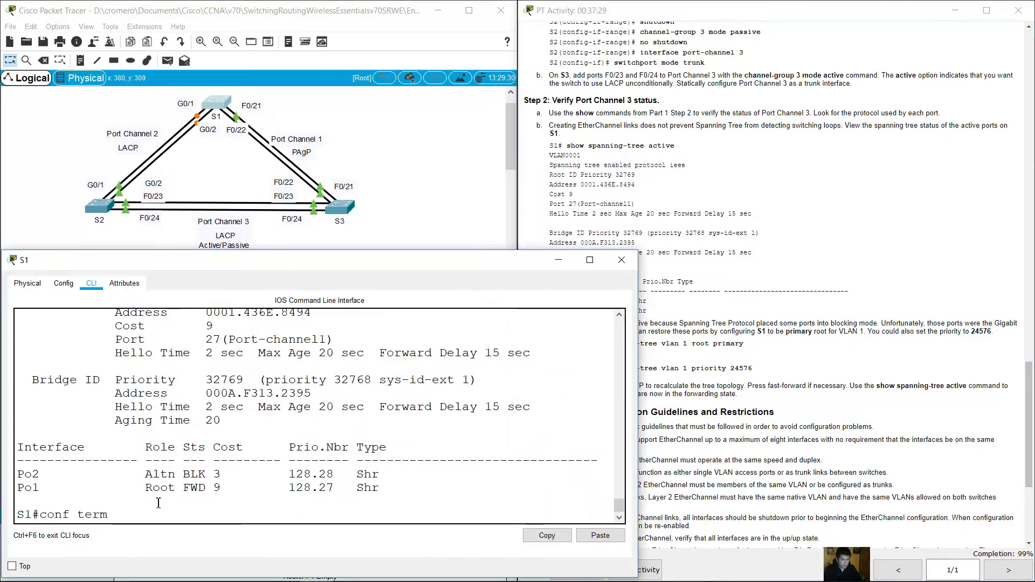
key(Return)
text(span)
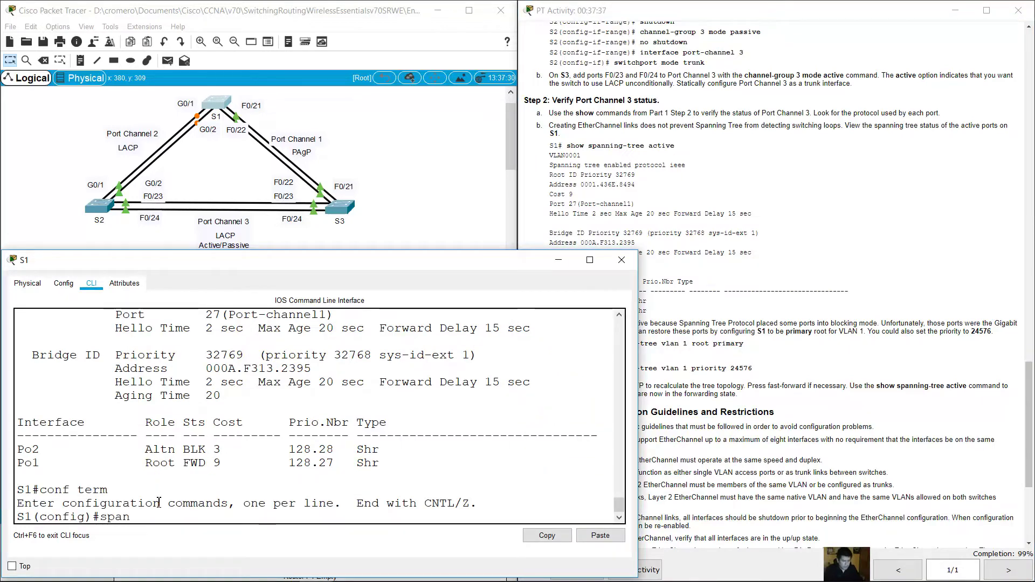
text(ning-tree mode)
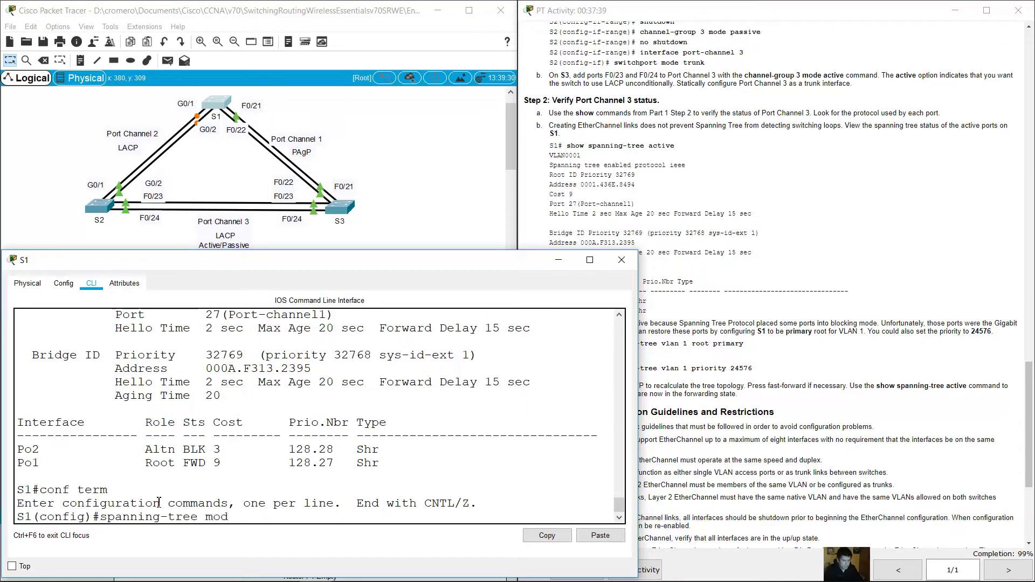
key(BackSpace)
key(BackSpace)
text(vlan 1 root primary)
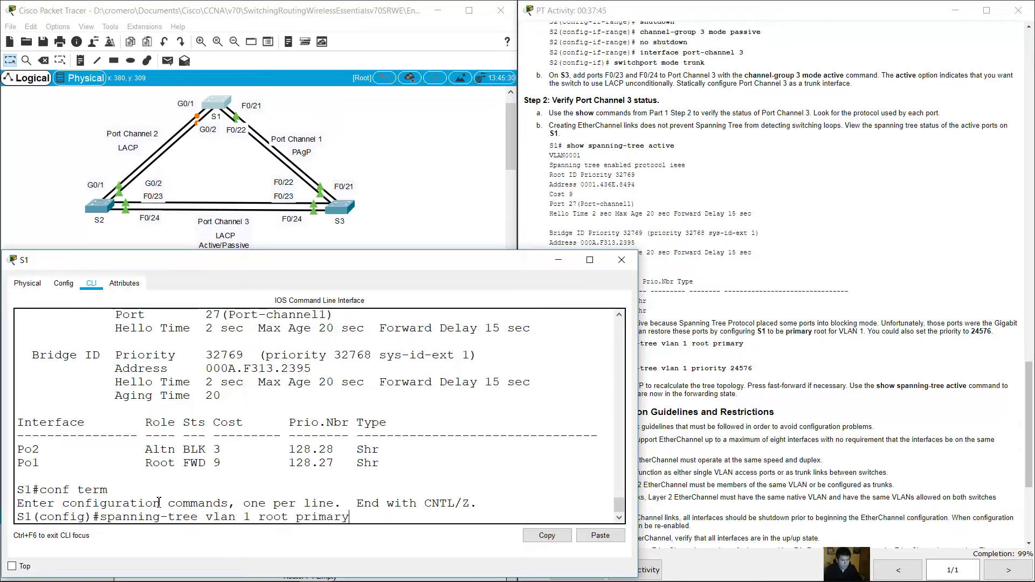
key(Return)
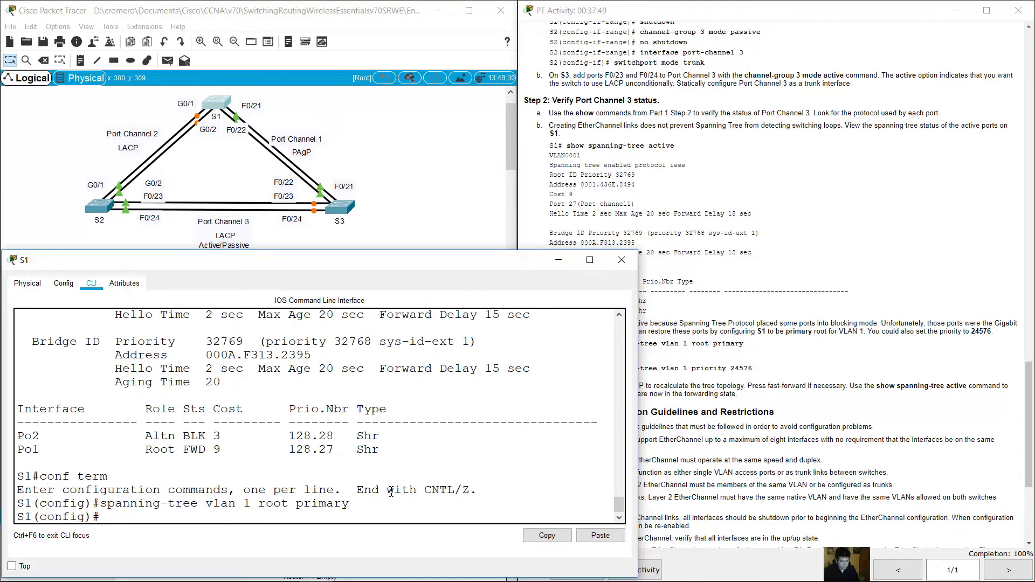
Inspect the port status indicators on the Port Channel 2 and Port Channel 3 links in the topology, and reopen S1's command line.
click(344, 243)
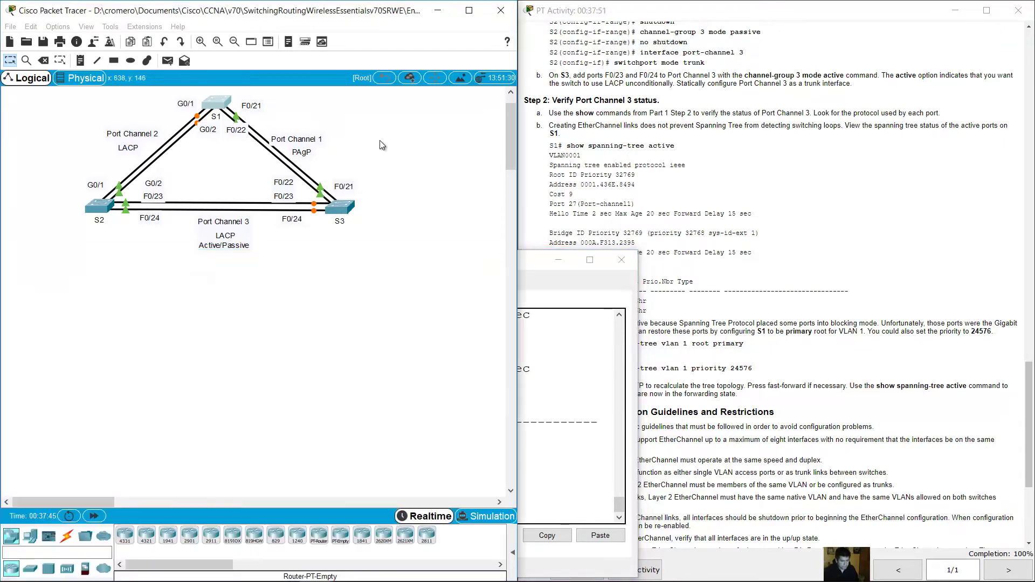
drag(392, 100, 71, 280)
click(378, 157)
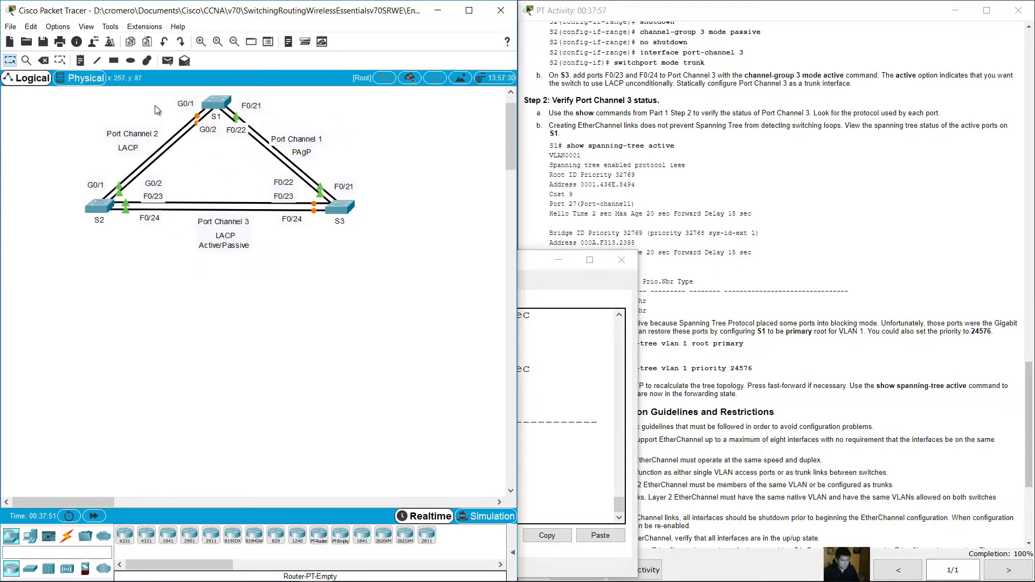
drag(155, 101, 204, 142)
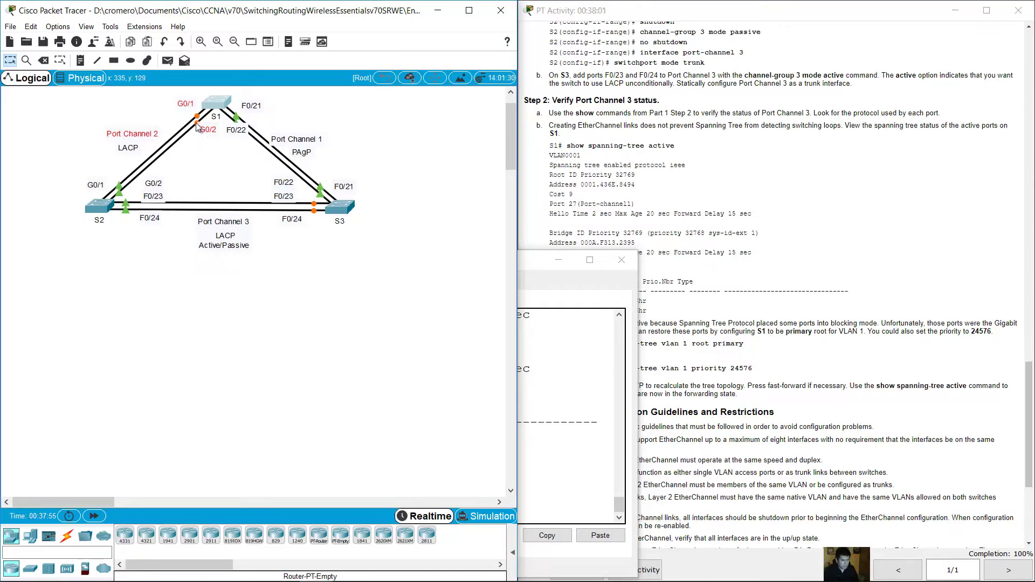
drag(319, 284, 312, 215)
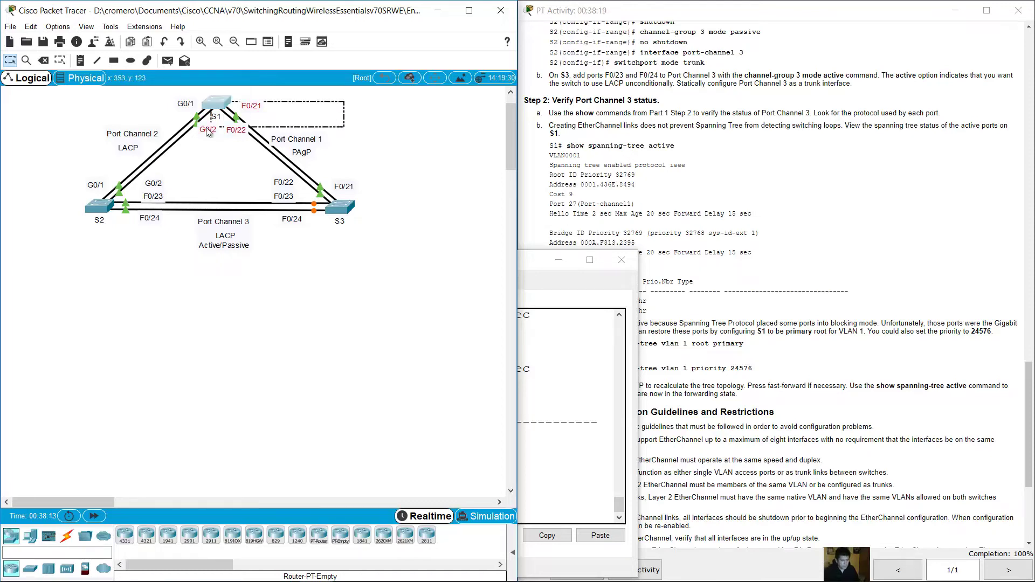
click(217, 108)
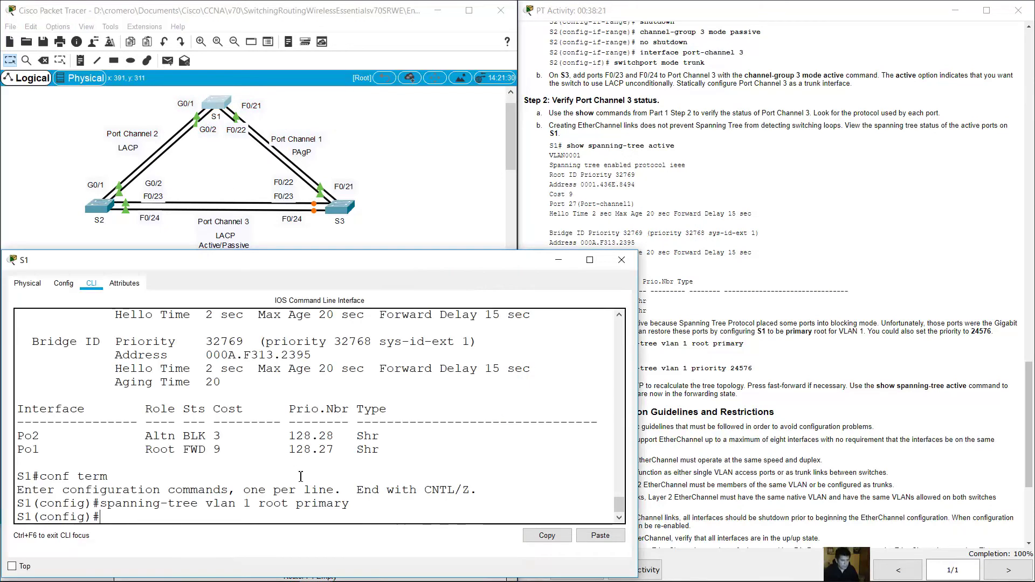
Leave configuration mode on S1 and display its active spanning-tree status with show spanning-tree active.
text(end)
key(Return)
text(show spanning-tree active)
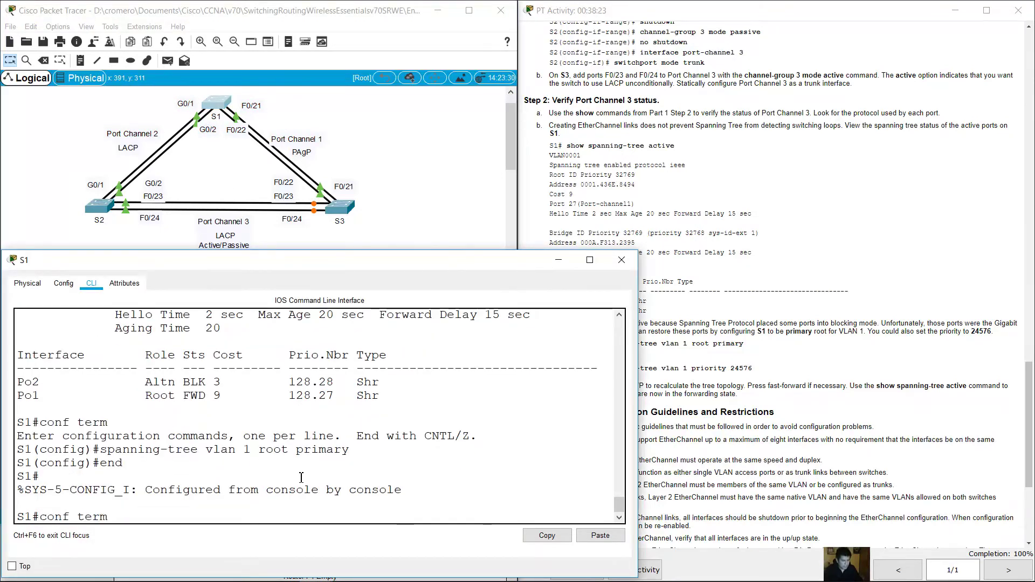
key(Return)
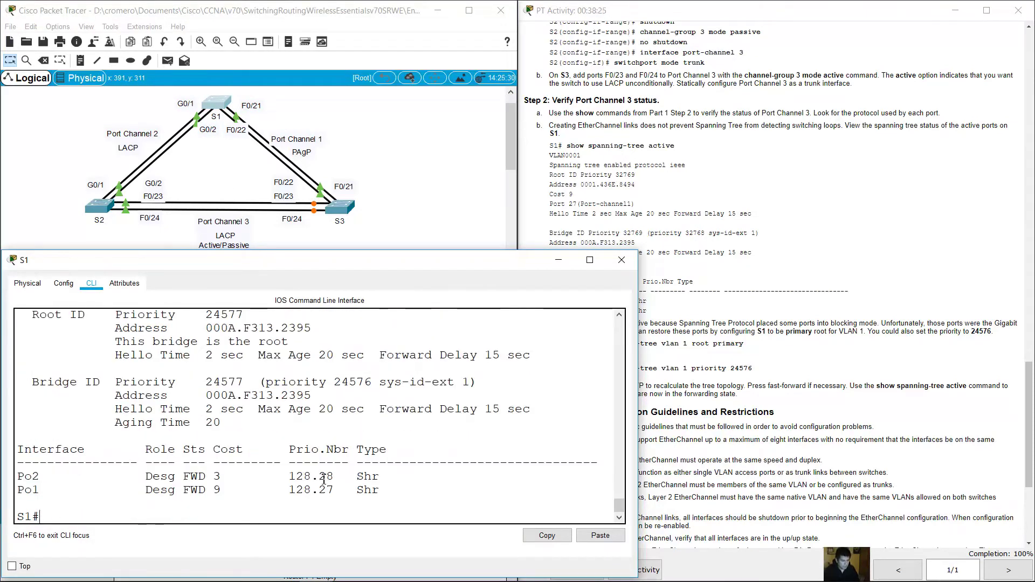
Examine the VLAN0001 Root ID section and the Po2 and Po1 port states in S1's spanning-tree output.
click(20, 339)
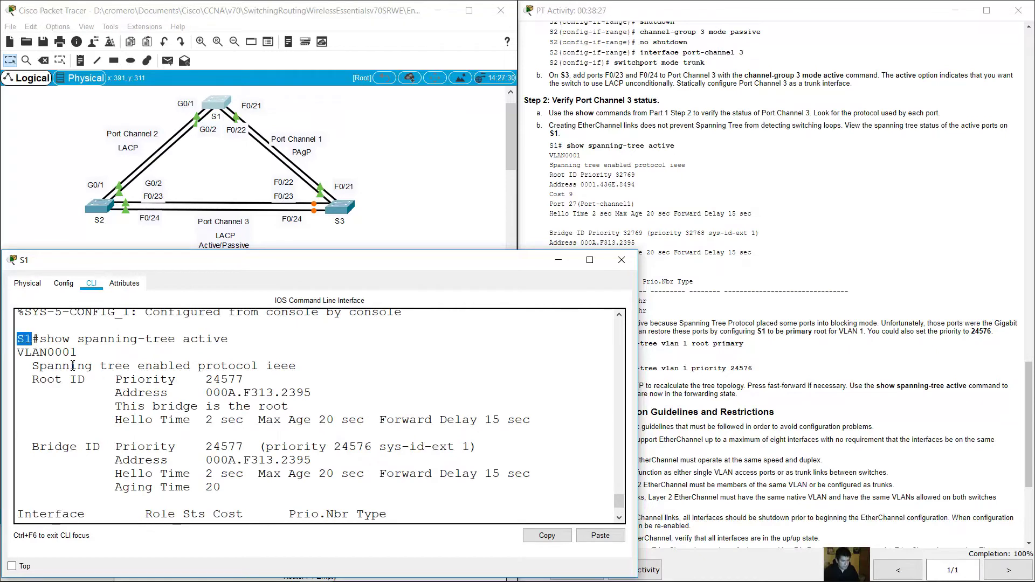
click(127, 420)
drag(289, 406, 114, 407)
scroll(133, 413, down, 2)
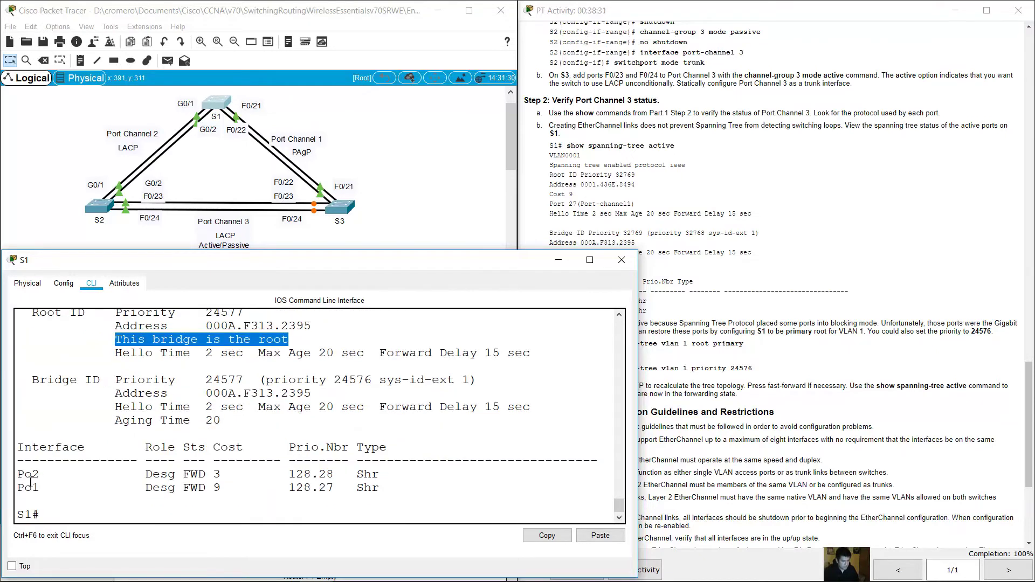
drag(27, 479, 408, 490)
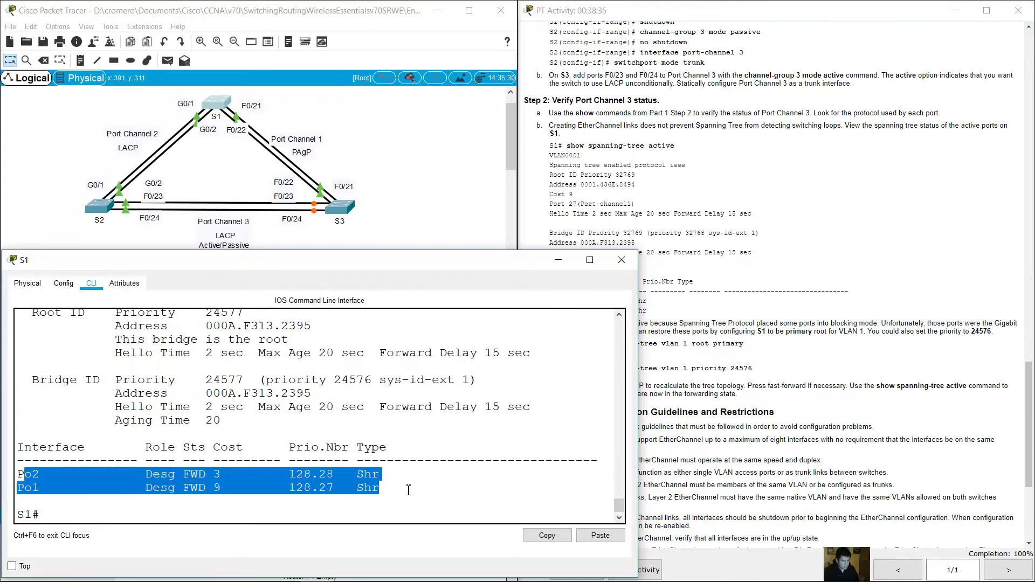
Close S1's window, open S3's command line, and rerun show spanning-tree active.
click(622, 260)
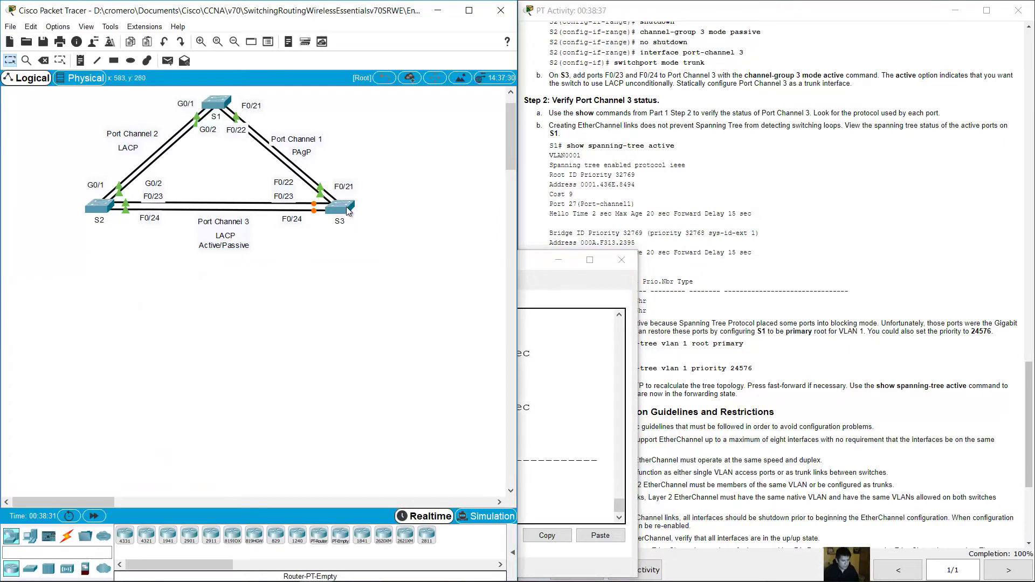
click(336, 209)
click(261, 479)
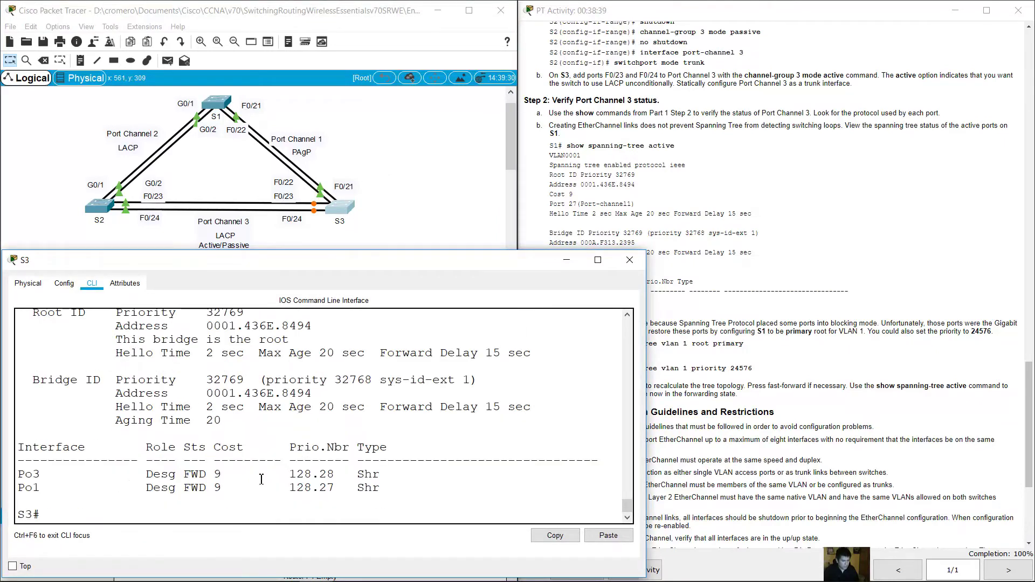
key(Up)
key(Return)
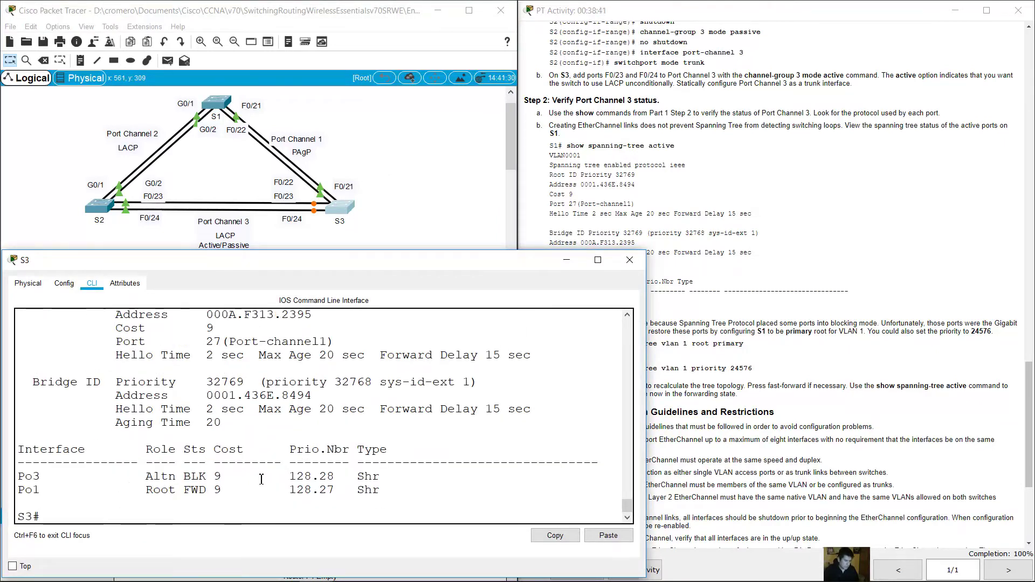
Examine the Root ID and the Po3 and Po1 port roles in S3's output, comparing them with the topology links.
scroll(262, 477, up, 2)
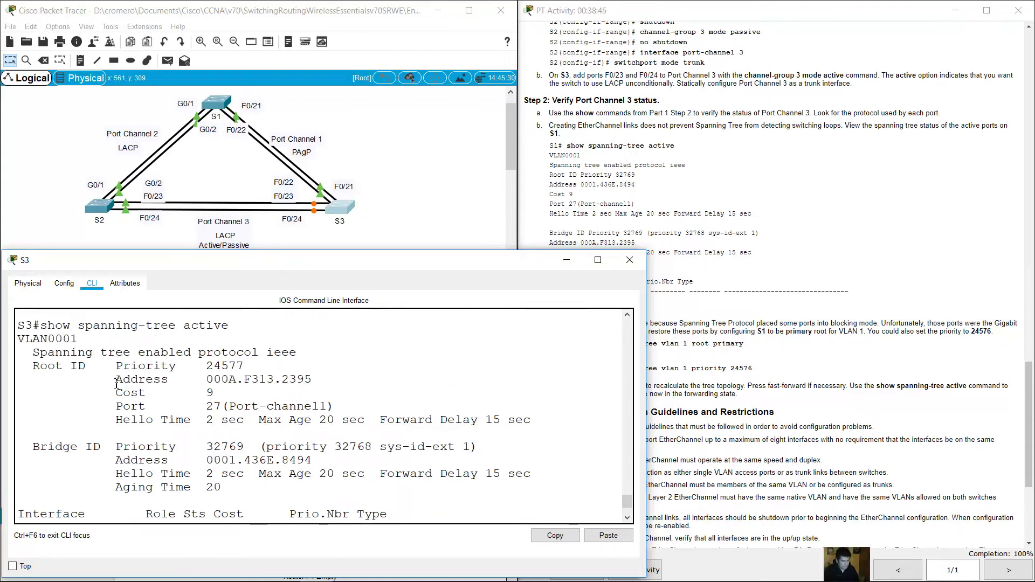
scroll(125, 411, down, 2)
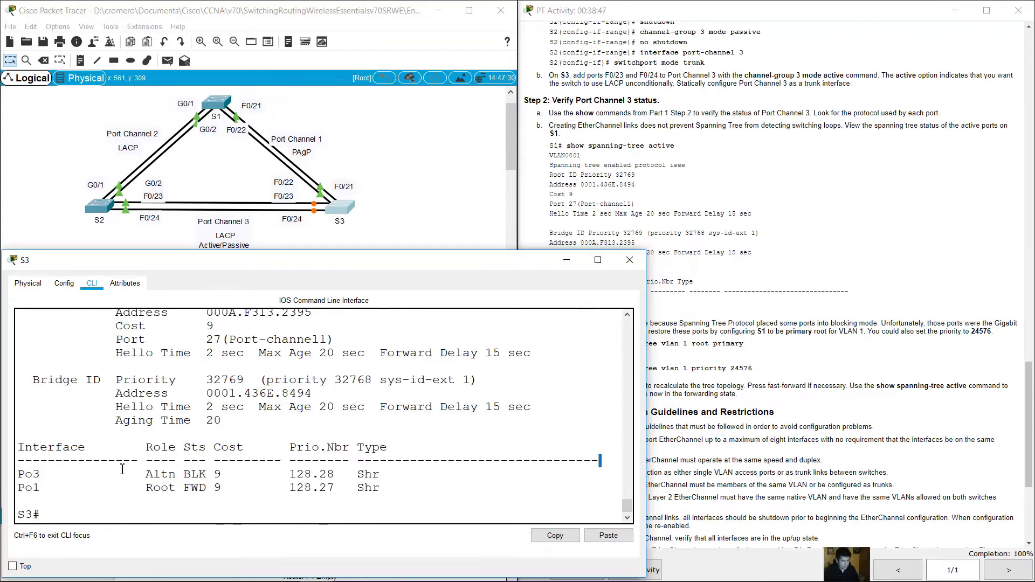
drag(18, 474, 180, 480)
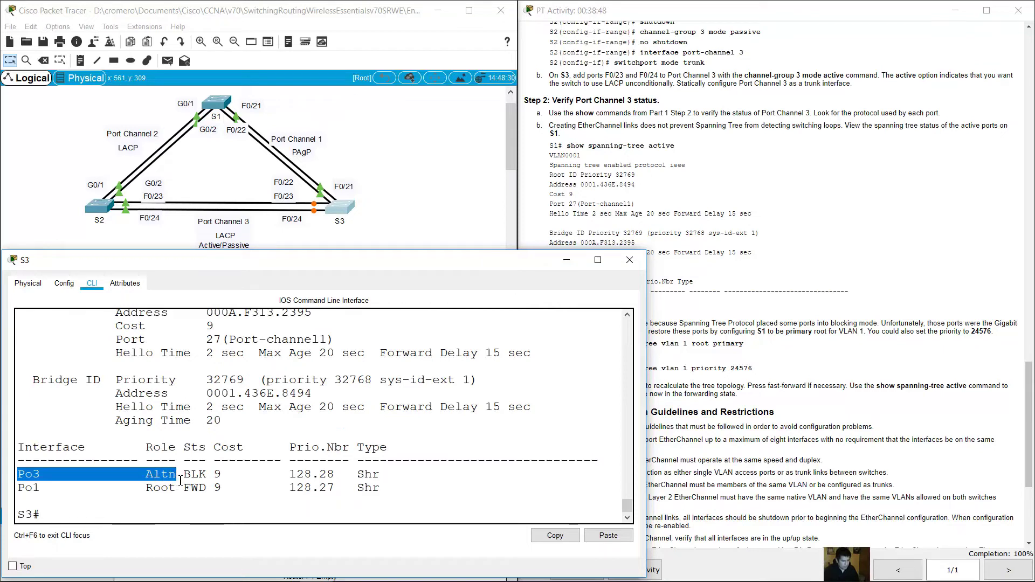
click(341, 248)
drag(313, 258, 294, 199)
click(339, 206)
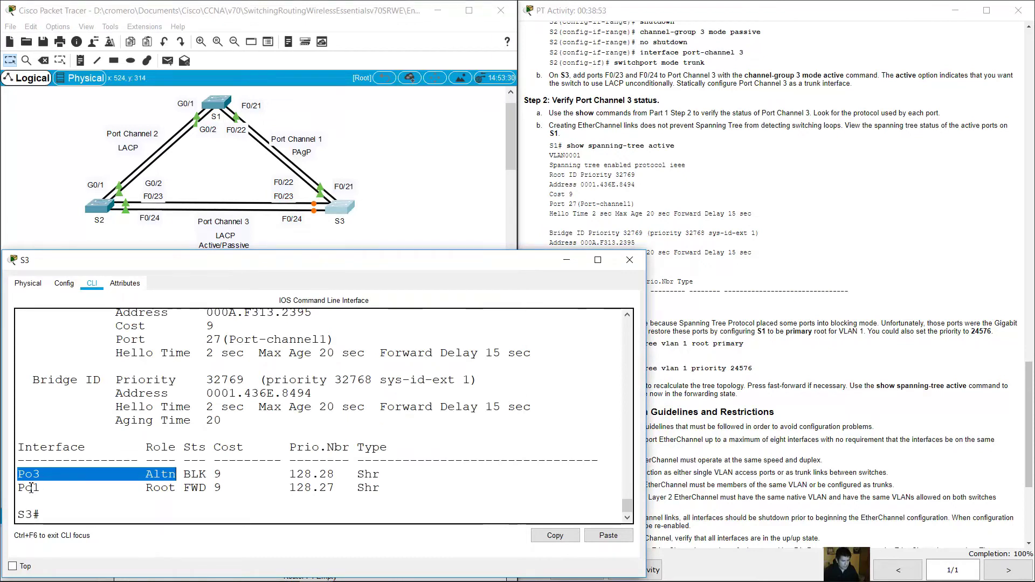
drag(18, 488, 181, 488)
click(375, 171)
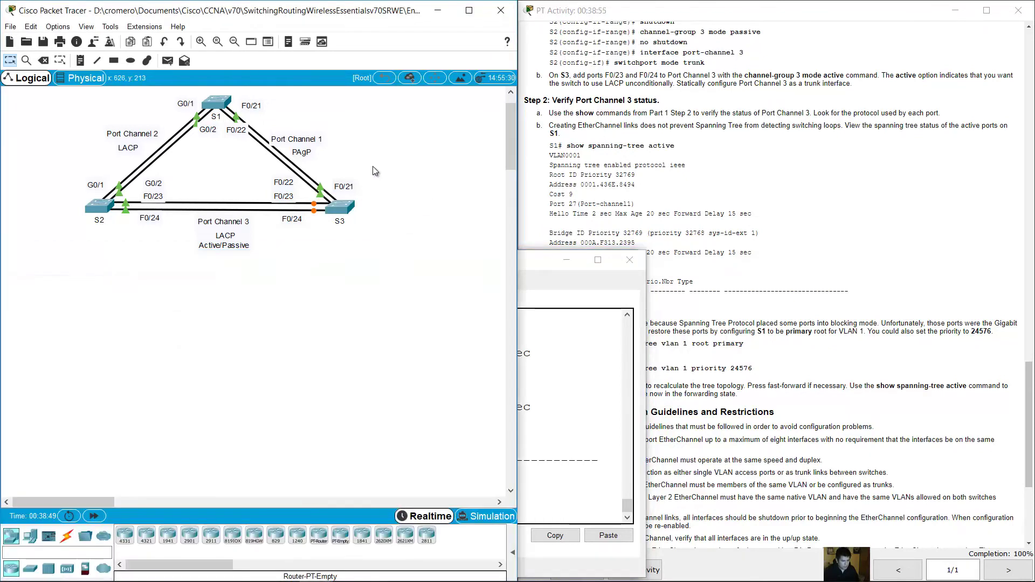
drag(374, 159, 181, 93)
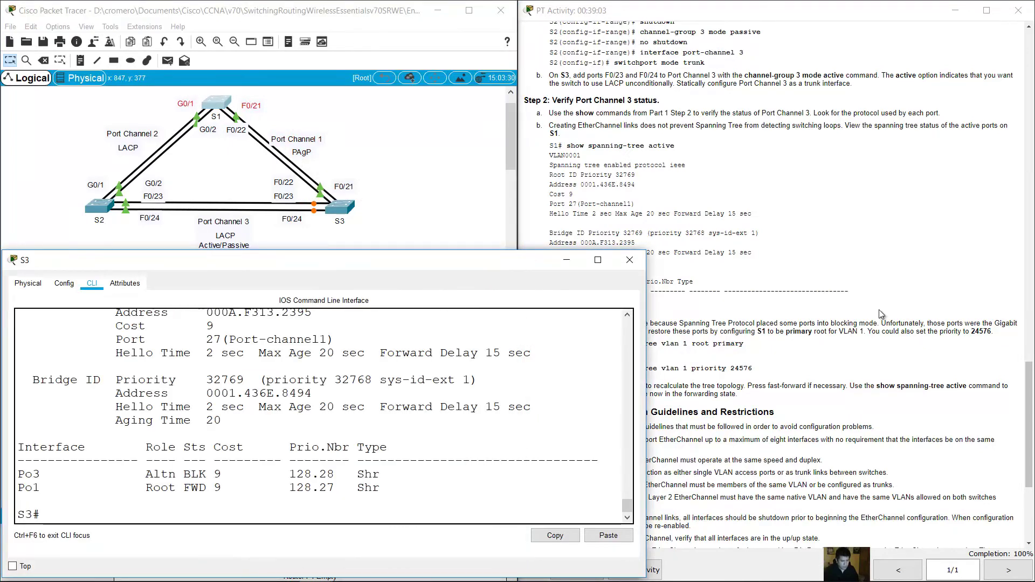
Read guidelines 1 to 7 under EtherChannel Configuration Guidelines and Restrictions in the activity instructions.
click(841, 322)
scroll(841, 323, down, 5)
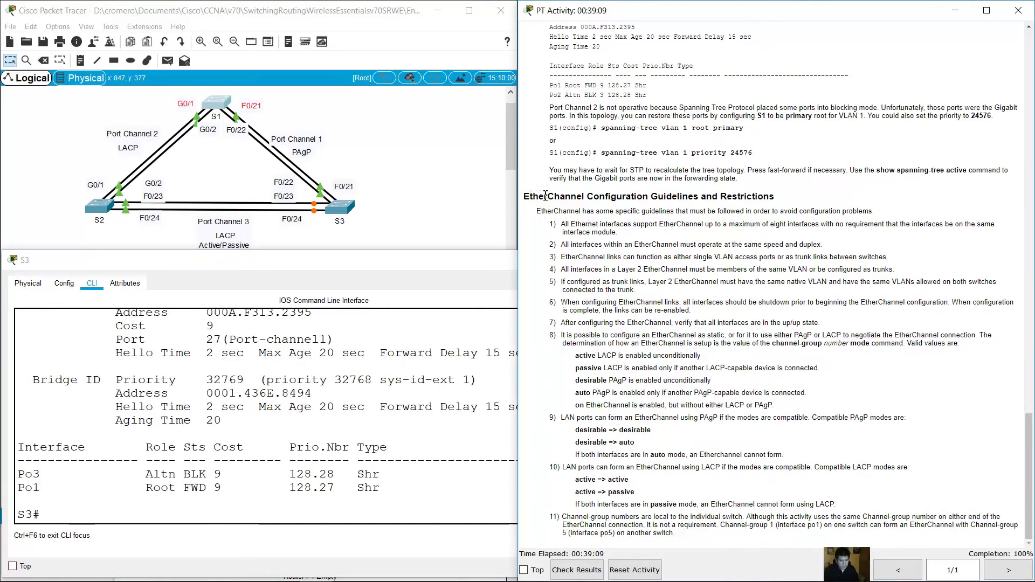
drag(529, 196, 774, 204)
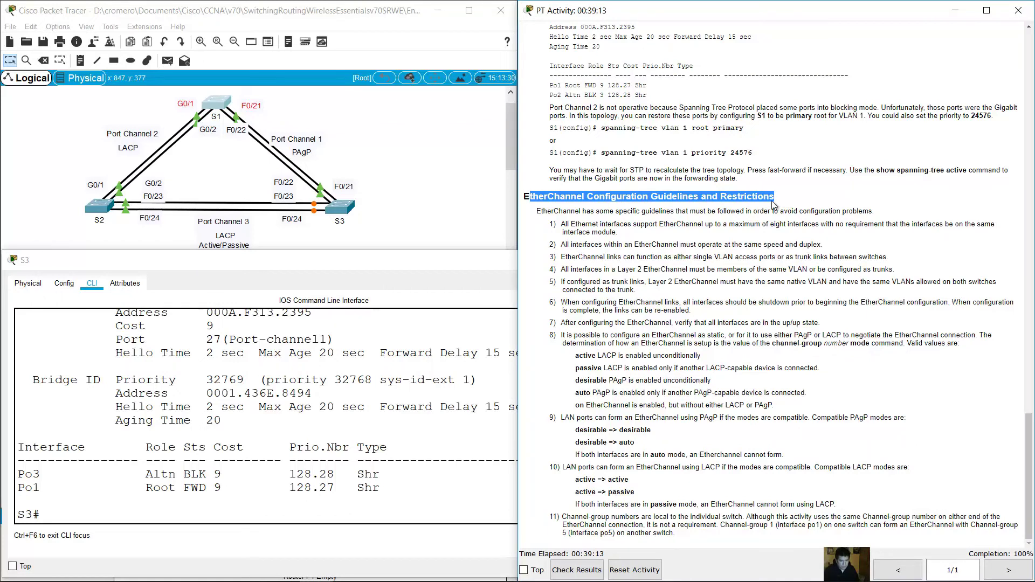
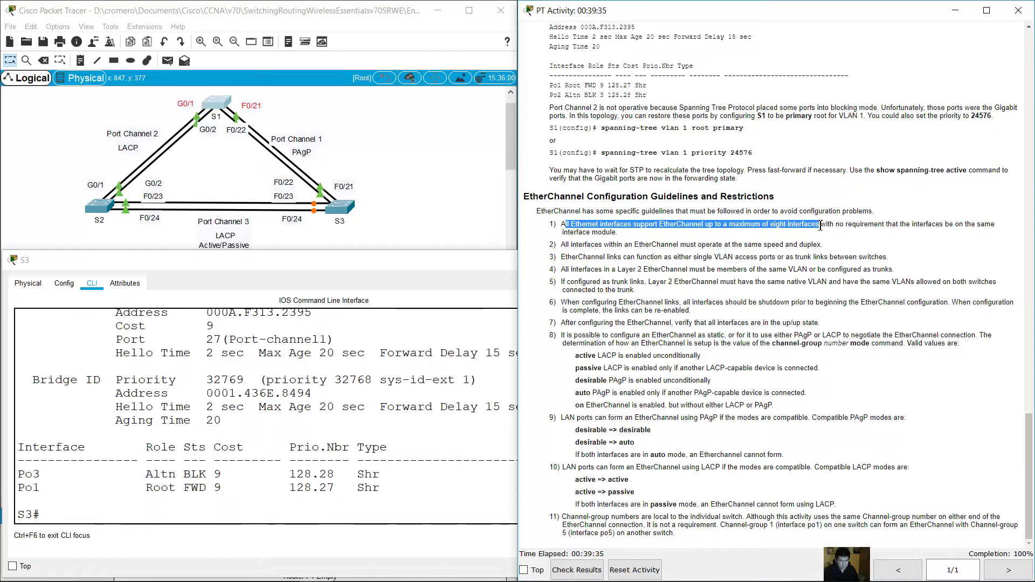
drag(564, 246, 825, 245)
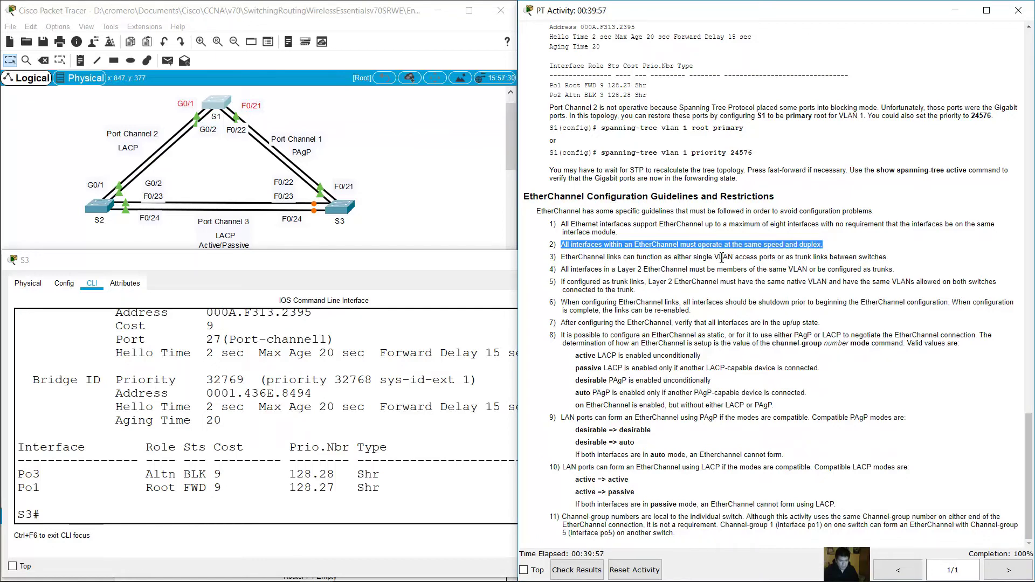
drag(565, 257, 894, 259)
drag(565, 273, 897, 275)
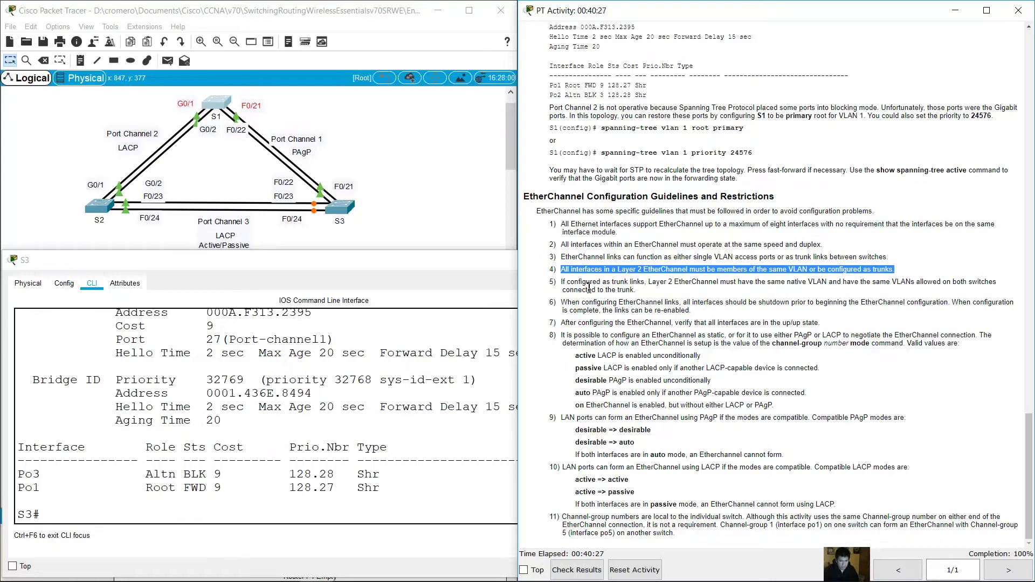
drag(565, 281, 547, 304)
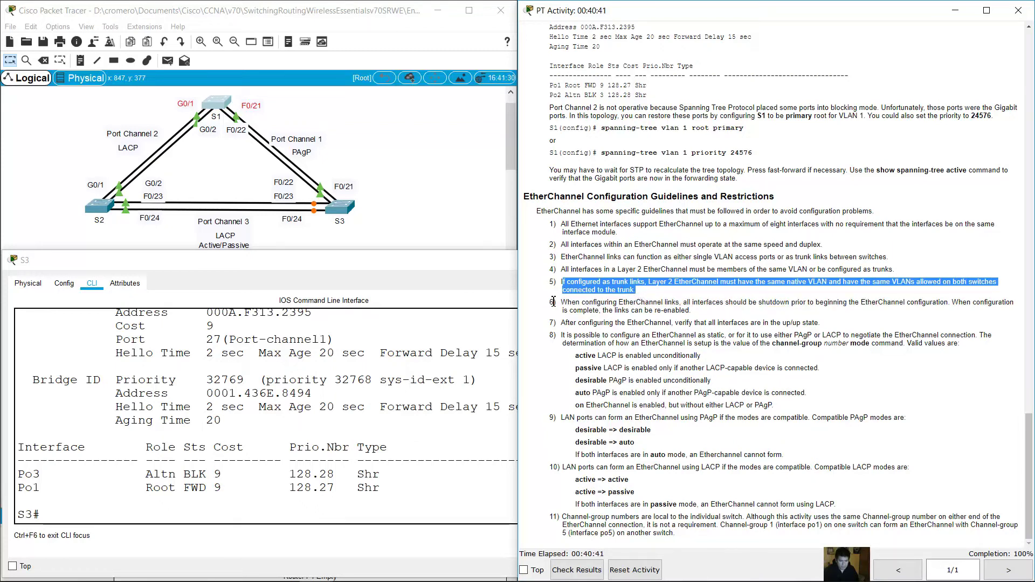
drag(690, 303, 822, 326)
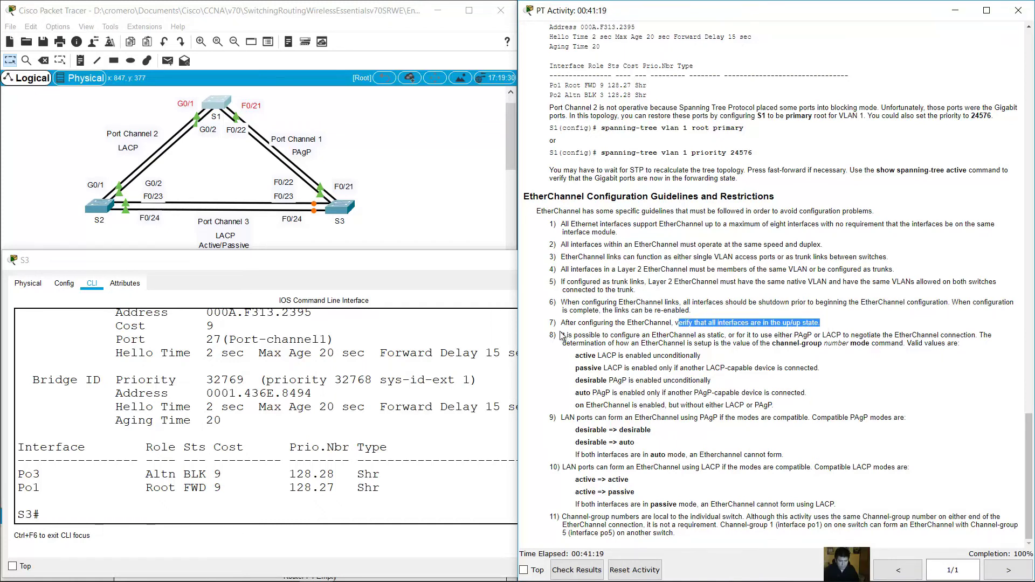
Read guideline 8 on the channel-group mode values: active, passive, desirable, auto and on.
drag(562, 335, 970, 338)
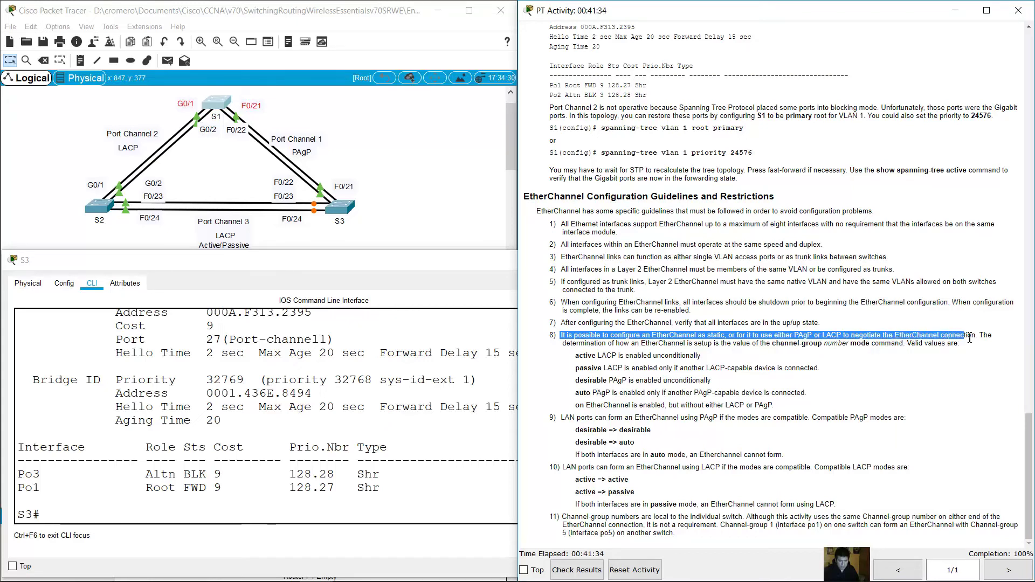
drag(579, 355, 783, 411)
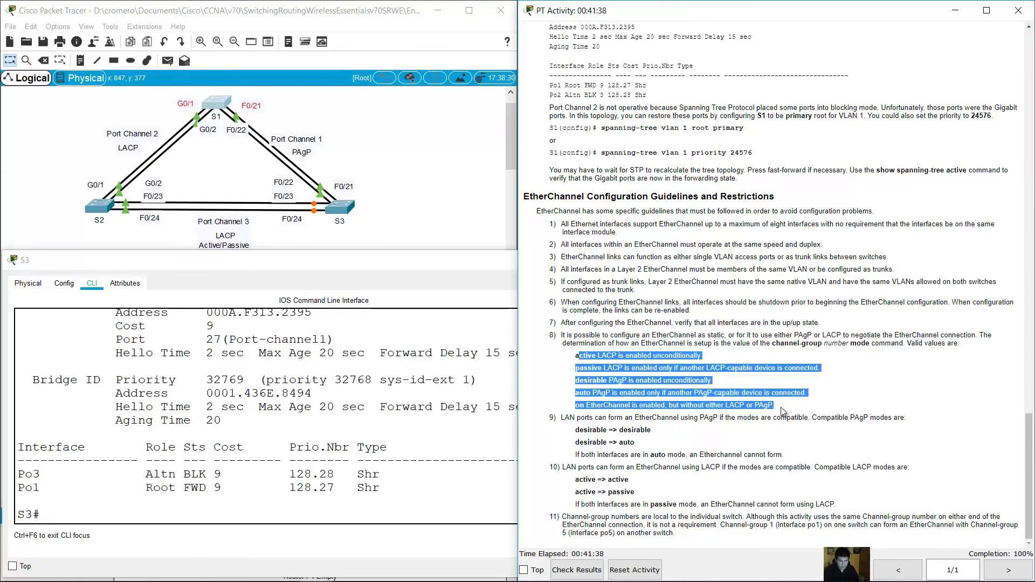
click(663, 399)
drag(575, 355, 701, 357)
drag(575, 368, 822, 370)
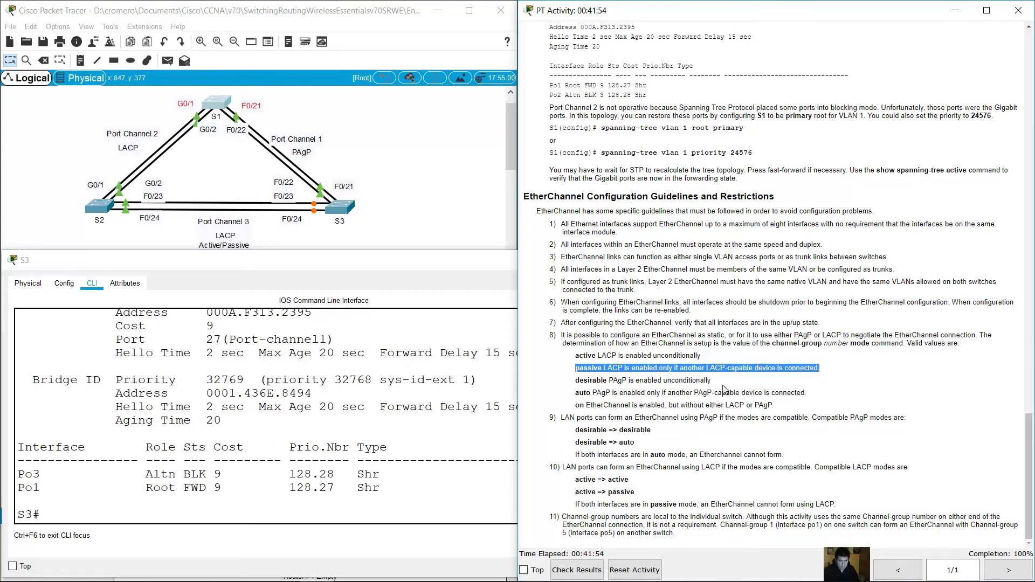
drag(579, 381, 717, 383)
drag(576, 394, 806, 394)
drag(575, 404, 774, 408)
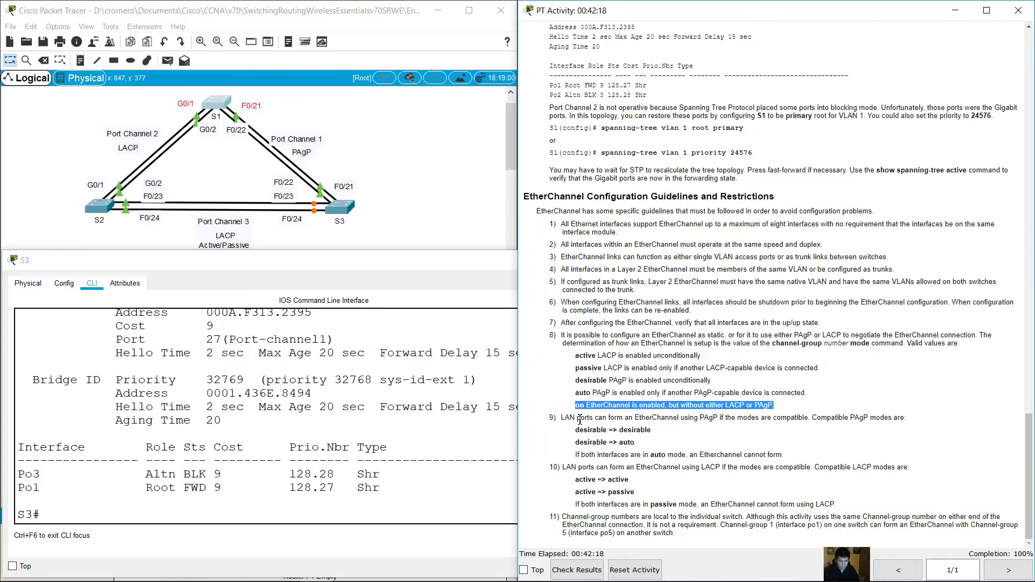
Read guidelines 9 and 10 on the compatible PAgP and LACP mode combinations for forming an EtherChannel.
drag(571, 421, 668, 435)
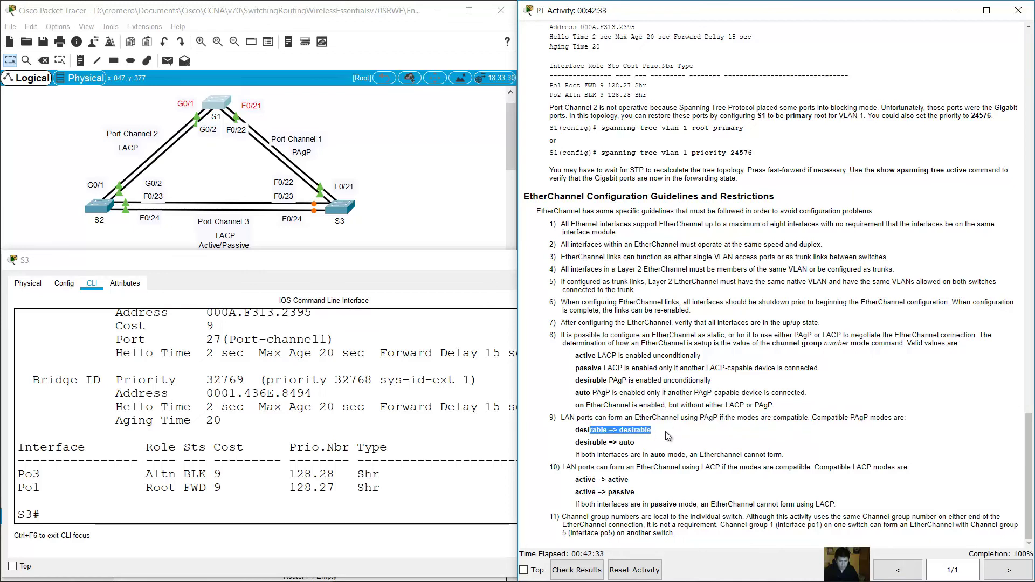
drag(575, 442, 639, 443)
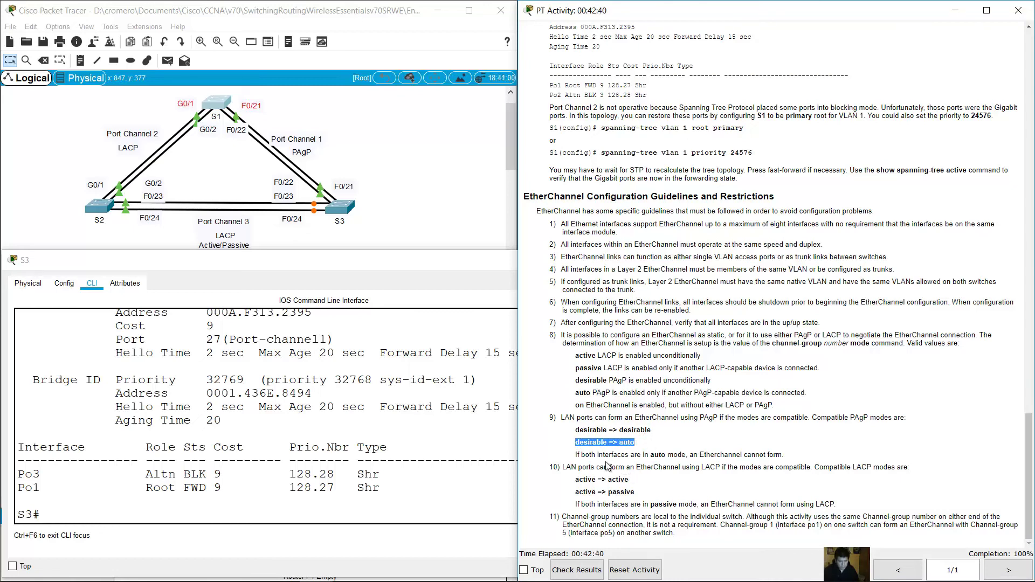
drag(582, 456, 786, 456)
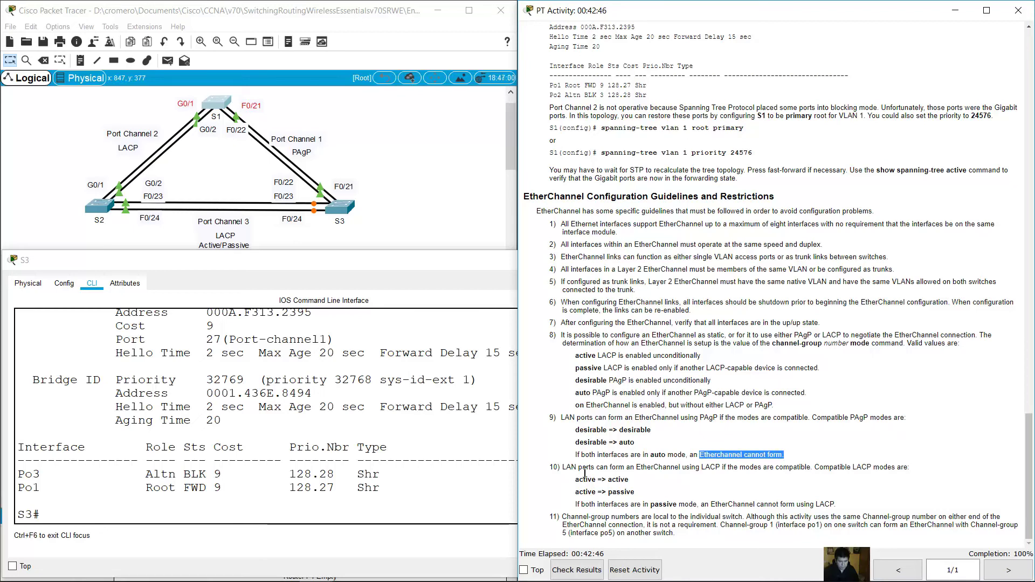
drag(691, 468, 761, 468)
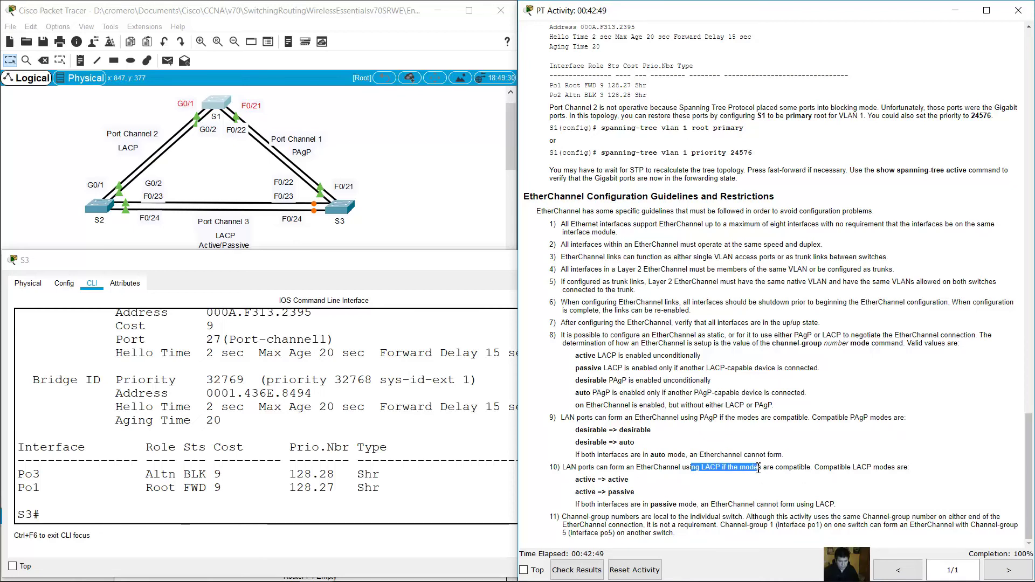
drag(579, 479, 651, 496)
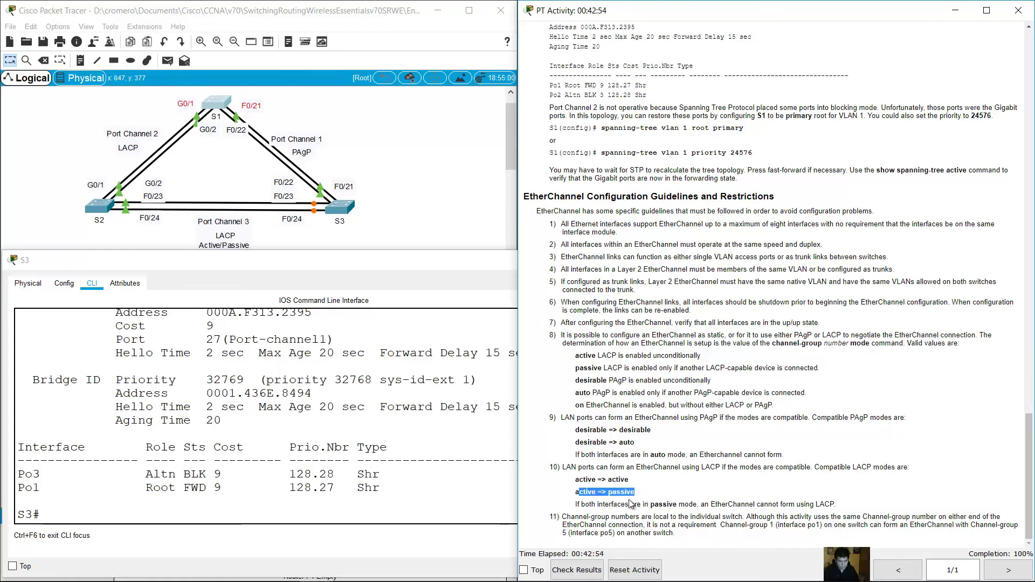
drag(586, 504, 817, 504)
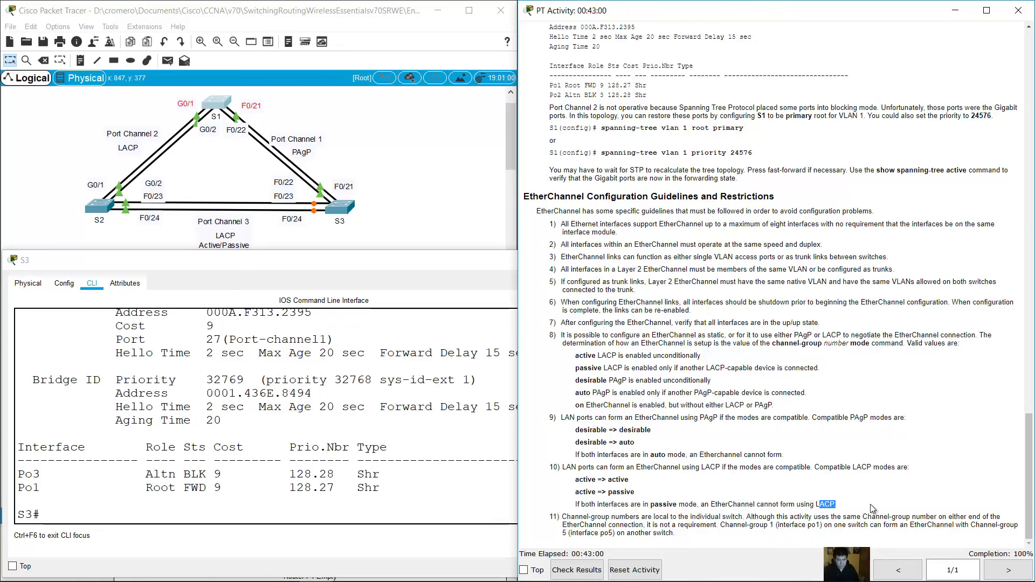
click(786, 480)
Read guideline 11 on whether channel-group numbers have to match between the two switches of an EtherChannel.
drag(571, 516, 646, 529)
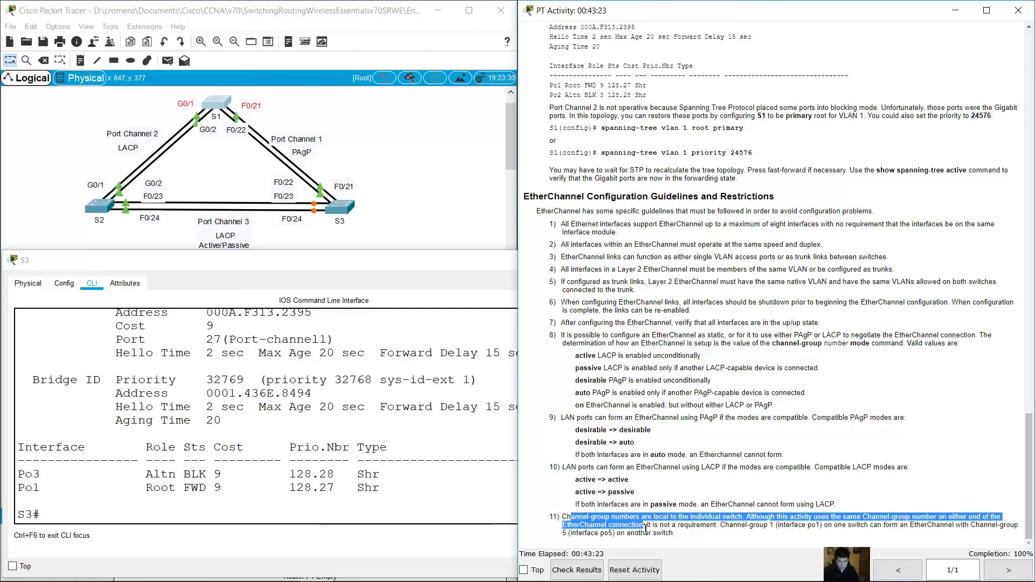
drag(657, 527, 991, 525)
drag(1012, 523, 677, 534)
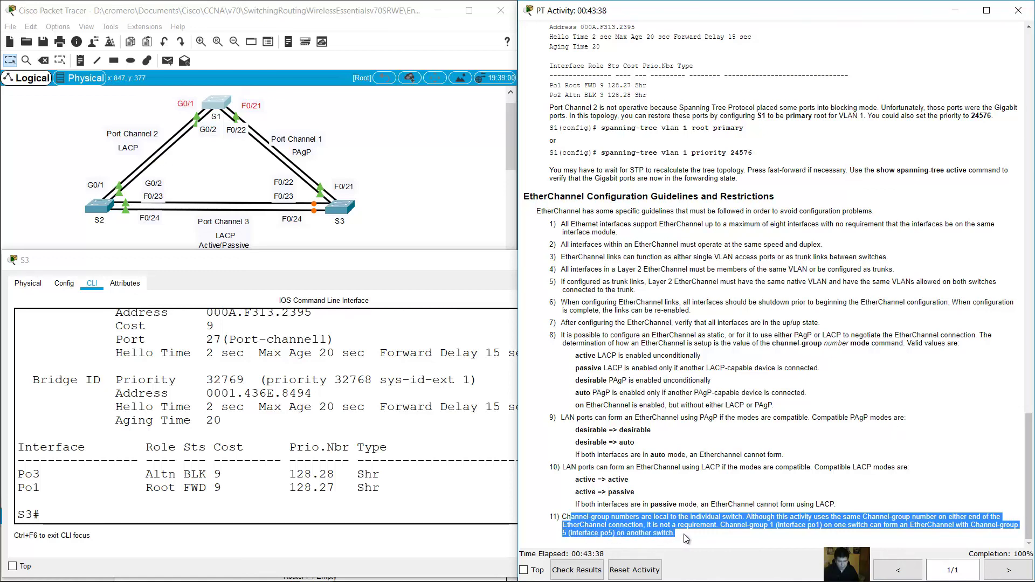
click(706, 439)
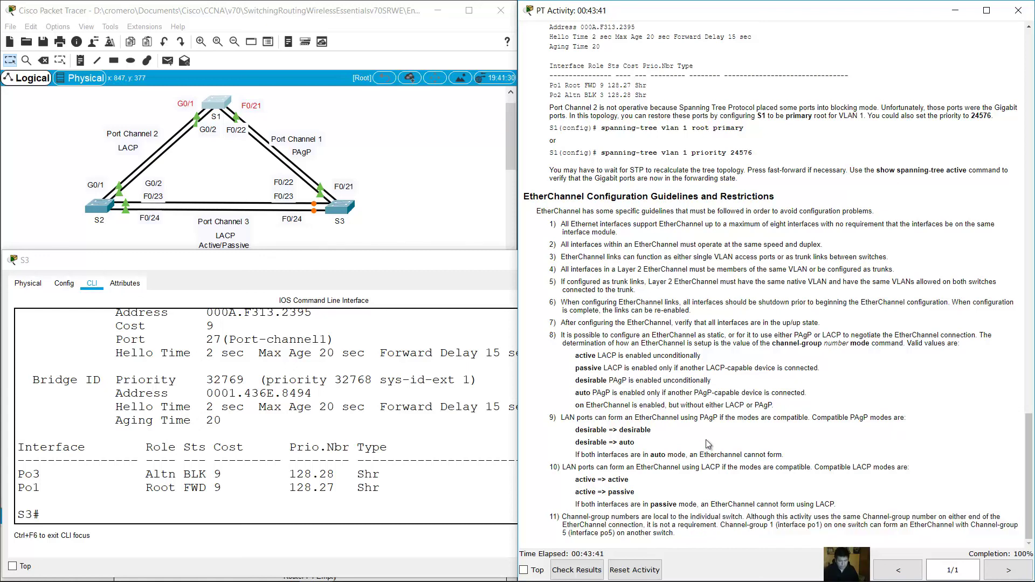